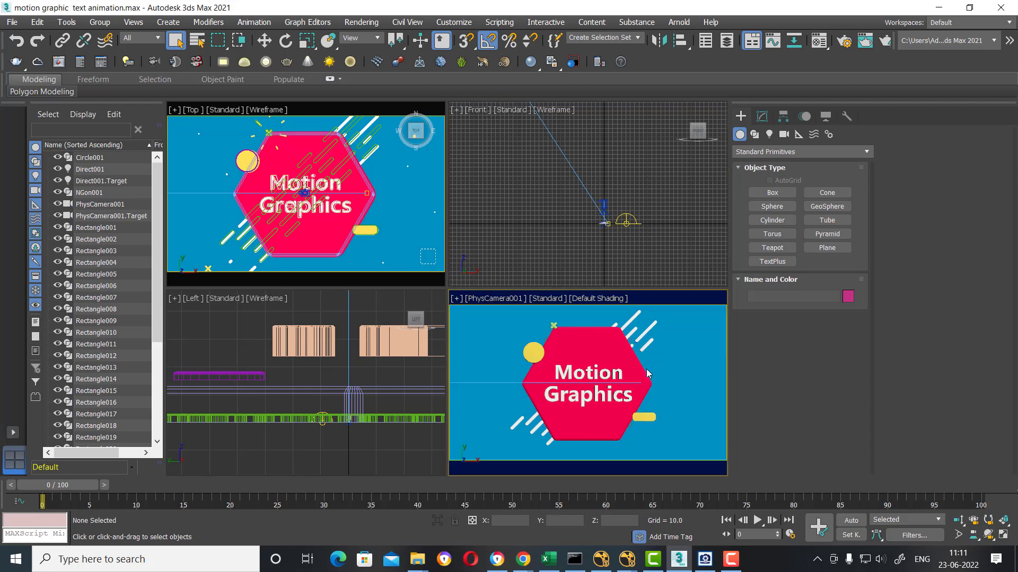
Step: Select every scene object and group them as Group001
{"action": "scroll", "coordinate": [586, 235], "scroll_direction": "down", "scroll_amount": 5}
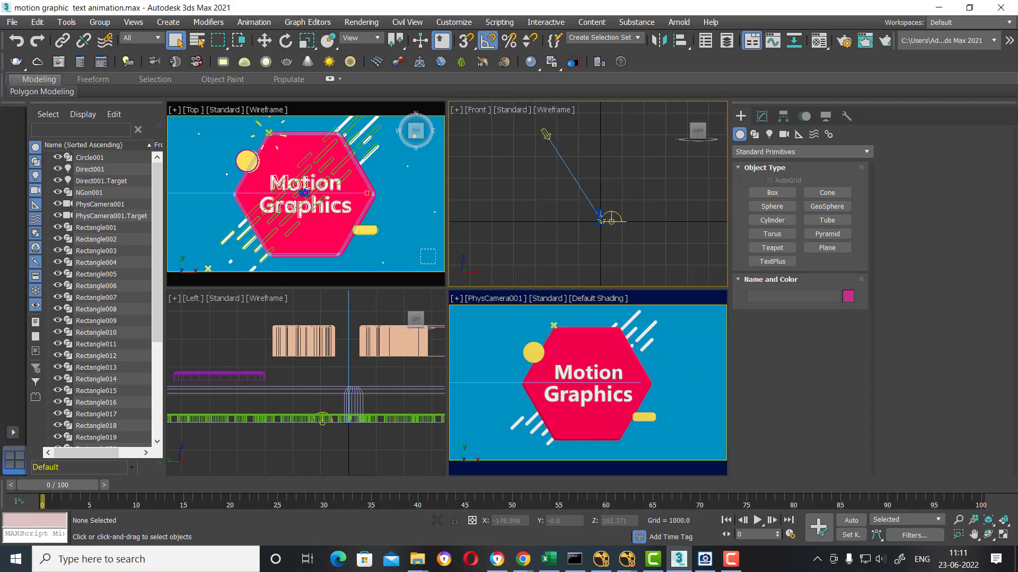
{"action": "middle_click_drag", "start_coordinate": [592, 184], "coordinate": [598, 208]}
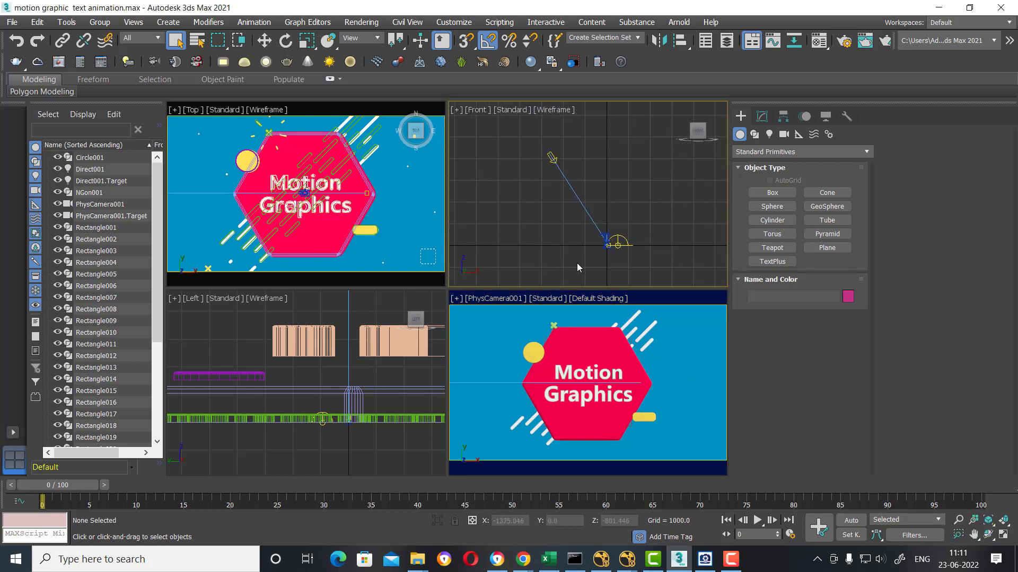
{"action": "key", "text": "ctrl+a"}
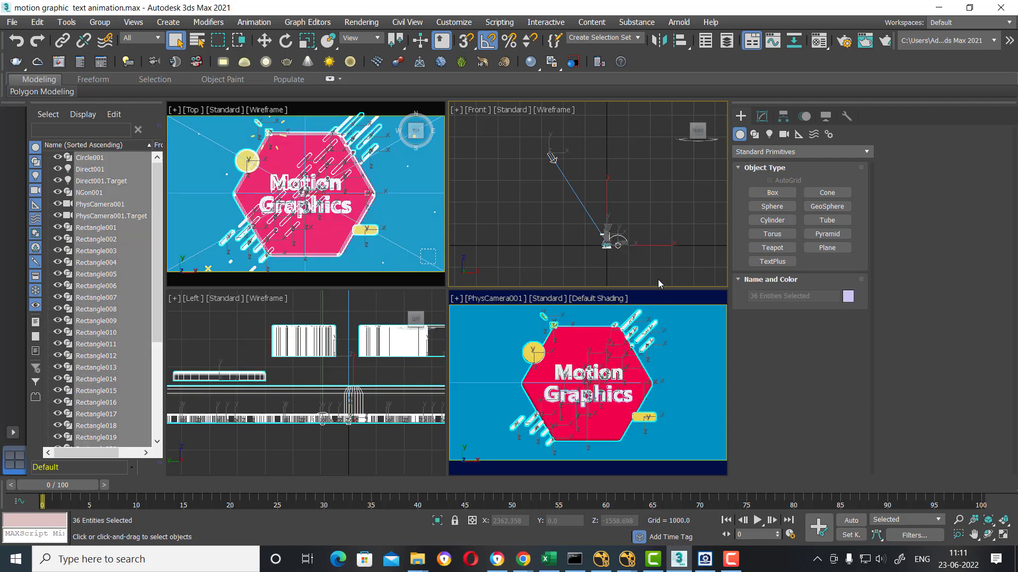
{"action": "left_click", "coordinate": [99, 21]}
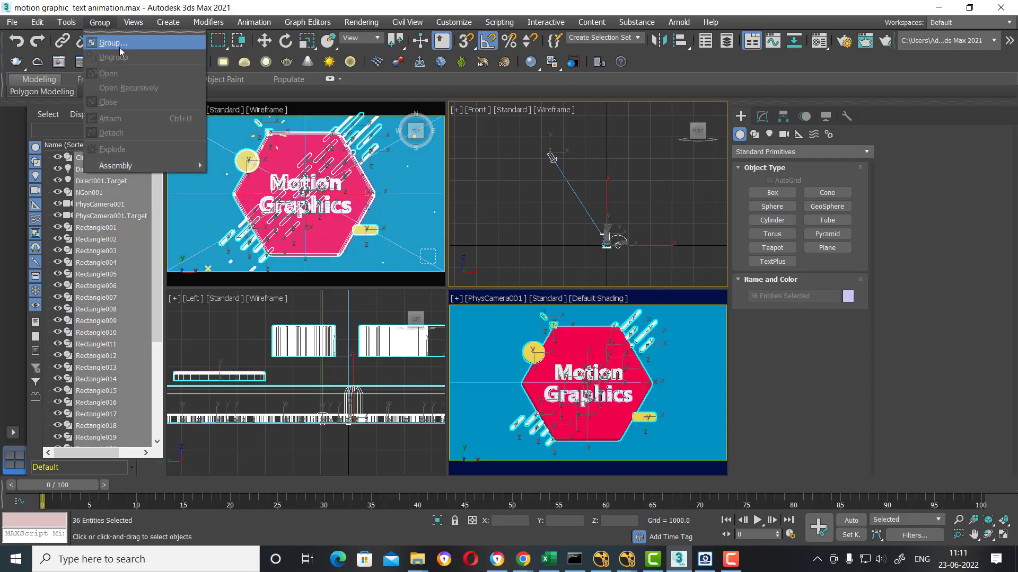
{"action": "left_click", "coordinate": [121, 46]}
{"action": "left_click", "coordinate": [521, 302]}
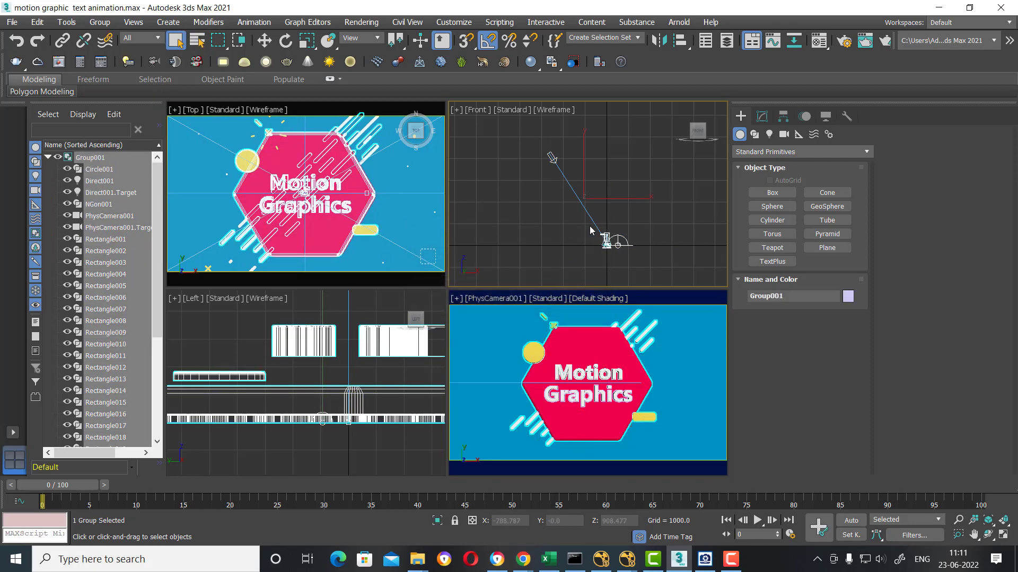
Step: Enable angle snap and rotate Group001 90° about X in the Front viewport
{"action": "right_click", "coordinate": [626, 221]}
{"action": "left_click", "coordinate": [652, 231]}
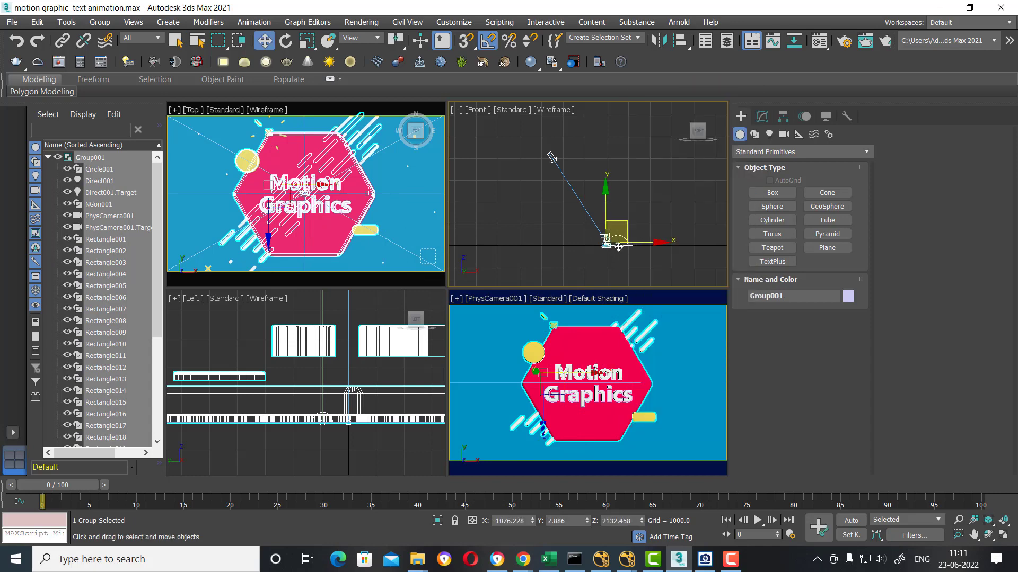
{"action": "scroll", "coordinate": [620, 243], "scroll_direction": "up", "scroll_amount": 3}
{"action": "middle_click_drag", "start_coordinate": [620, 243], "coordinate": [657, 208]}
{"action": "key", "text": "e"}
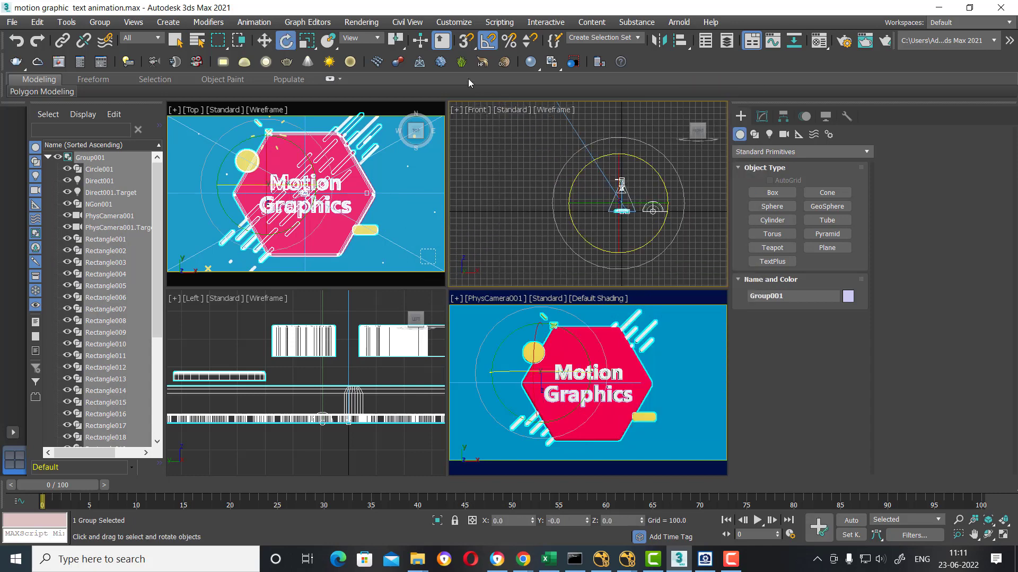
{"action": "right_click", "coordinate": [487, 40]}
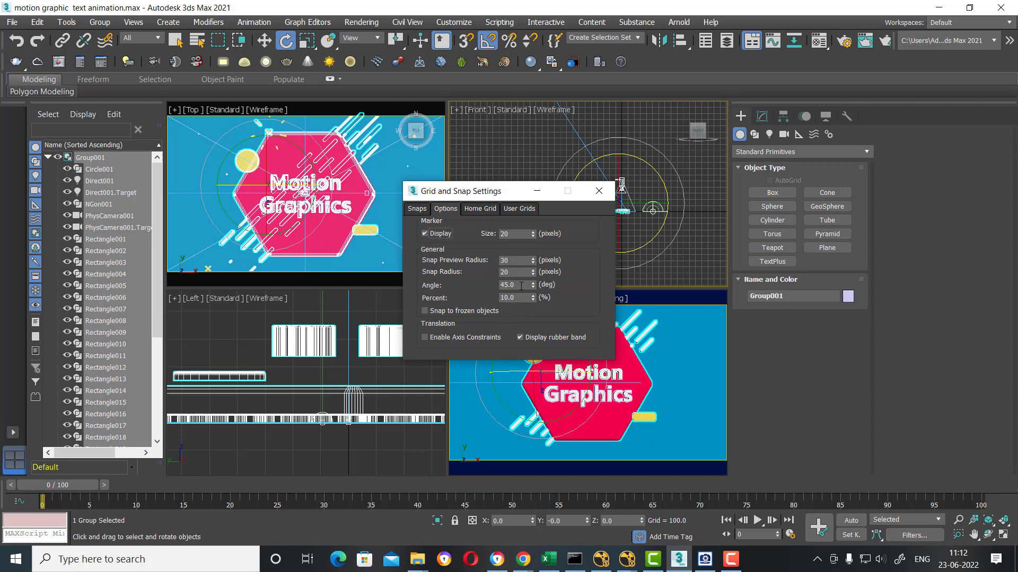
{"action": "left_click", "coordinate": [602, 190]}
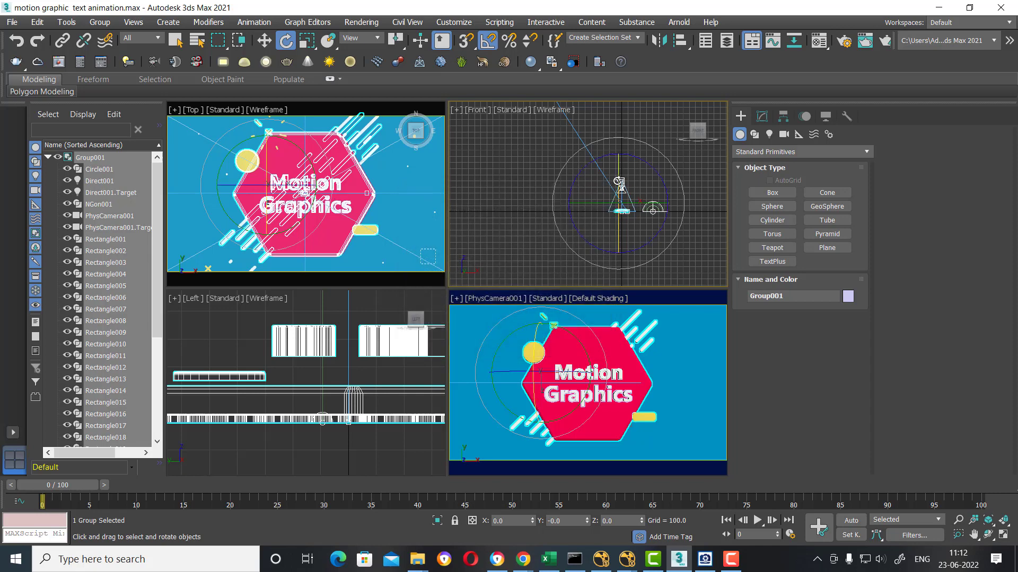
{"action": "left_click_drag", "start_coordinate": [618, 183], "coordinate": [621, 204]}
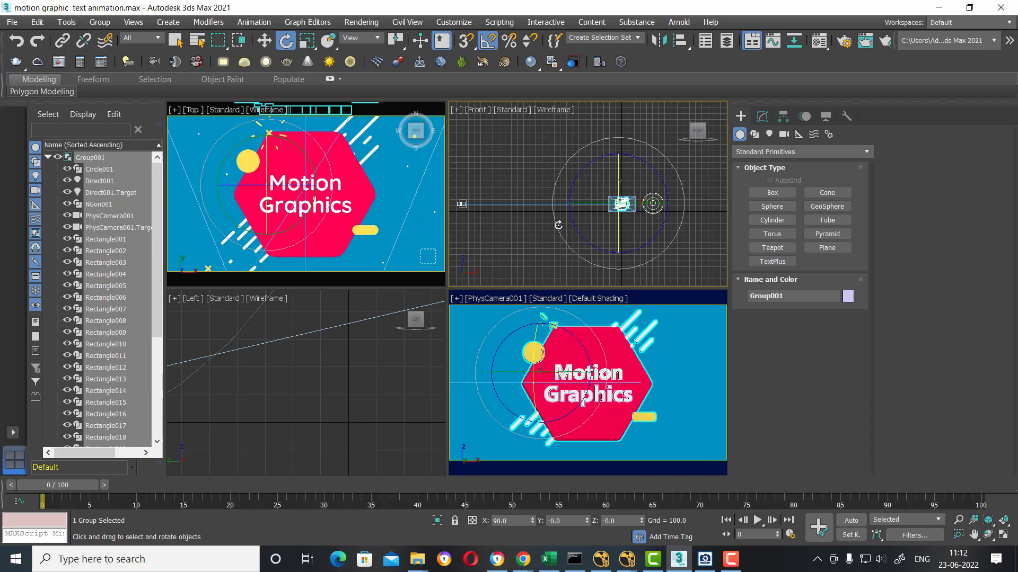
Step: Zoom and pan the Left view to frame the upright group
{"action": "right_click", "coordinate": [505, 249]}
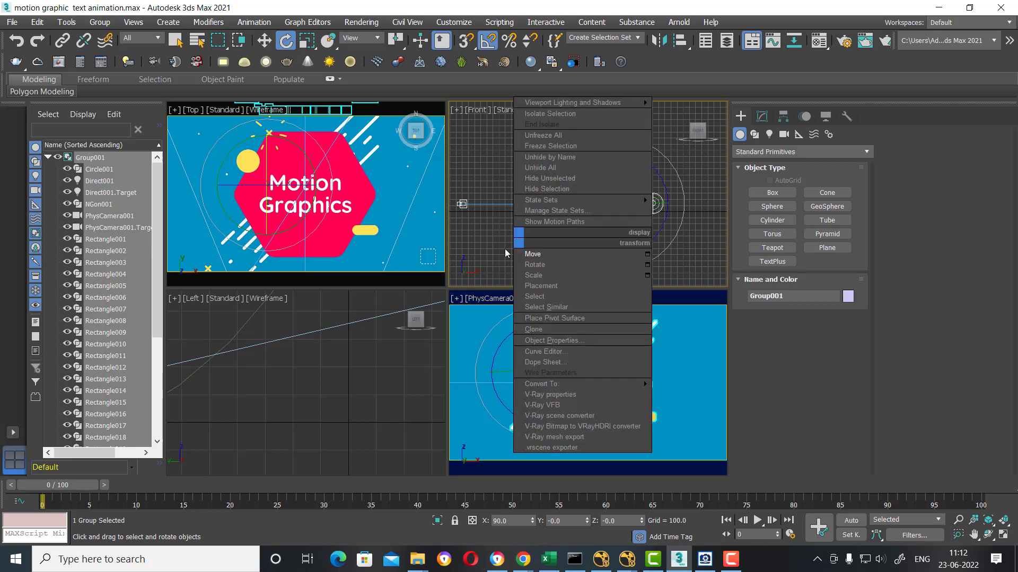
{"action": "left_click", "coordinate": [340, 376]}
{"action": "key", "text": "z"}
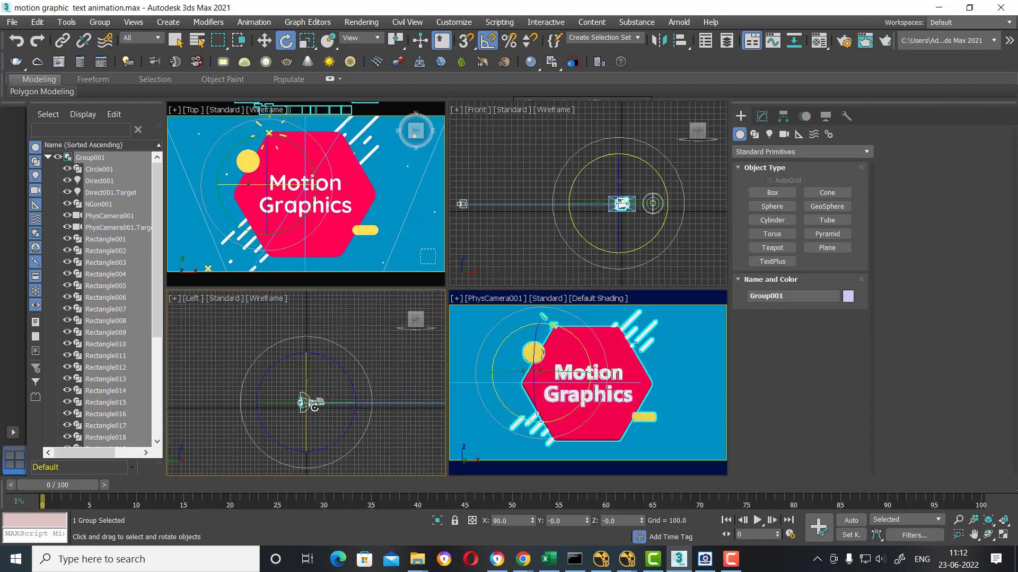
{"action": "middle_click_drag", "start_coordinate": [424, 416], "coordinate": [357, 425]}
Step: Deselect the group, run a quick test render of the camera view, then stop it
{"action": "left_click", "coordinate": [358, 438]}
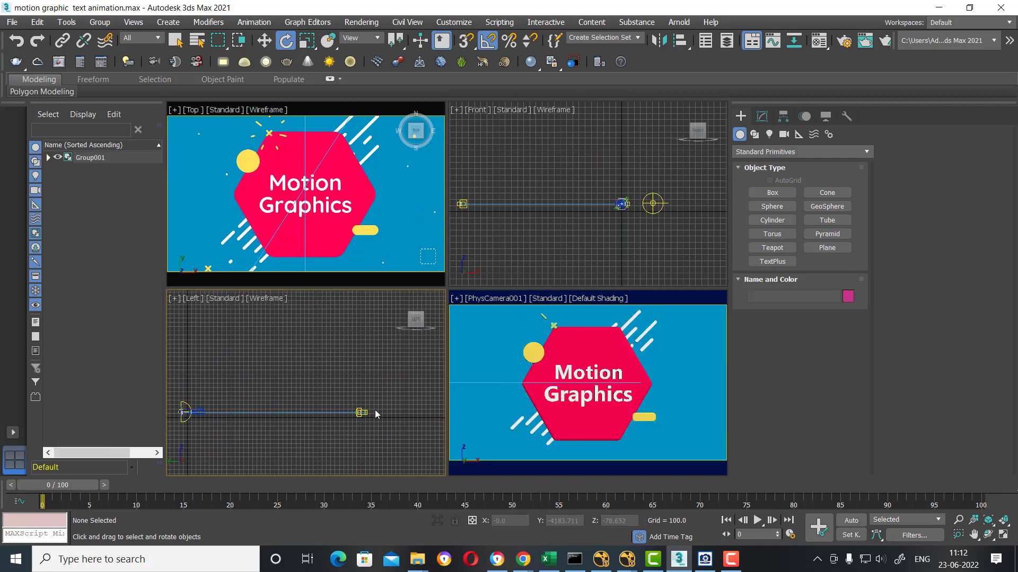
{"action": "left_click", "coordinate": [692, 377]}
{"action": "key", "text": "shift+q"}
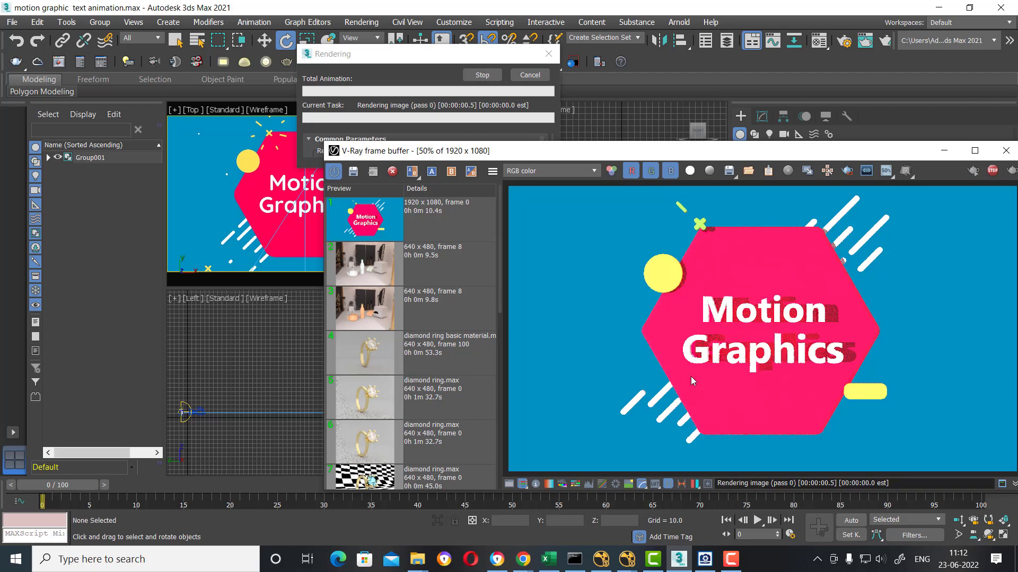
{"action": "left_click", "coordinate": [992, 170]}
{"action": "left_click", "coordinate": [1006, 150]}
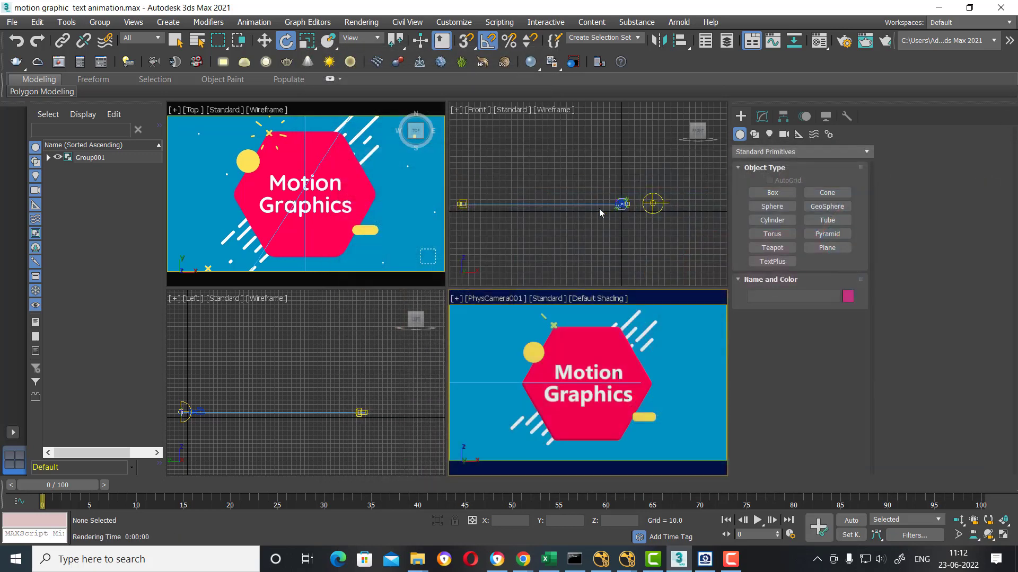
Step: Zoom in and make the lower-left viewport active
{"action": "scroll", "coordinate": [597, 176], "scroll_direction": "up", "scroll_amount": 2}
{"action": "scroll", "coordinate": [622, 189], "scroll_direction": "up", "scroll_amount": 3}
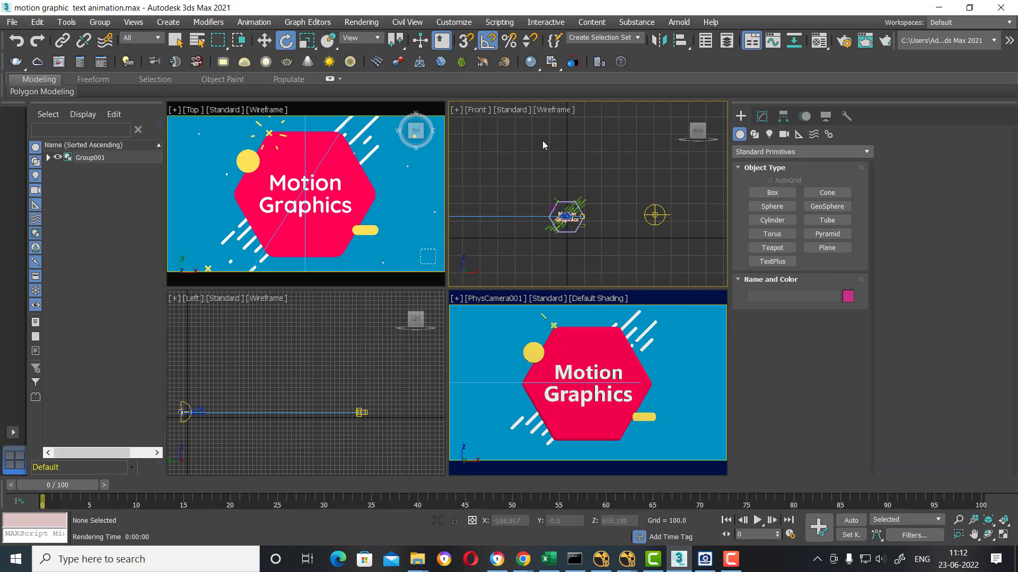
{"action": "scroll", "coordinate": [599, 227], "scroll_direction": "up", "scroll_amount": 3}
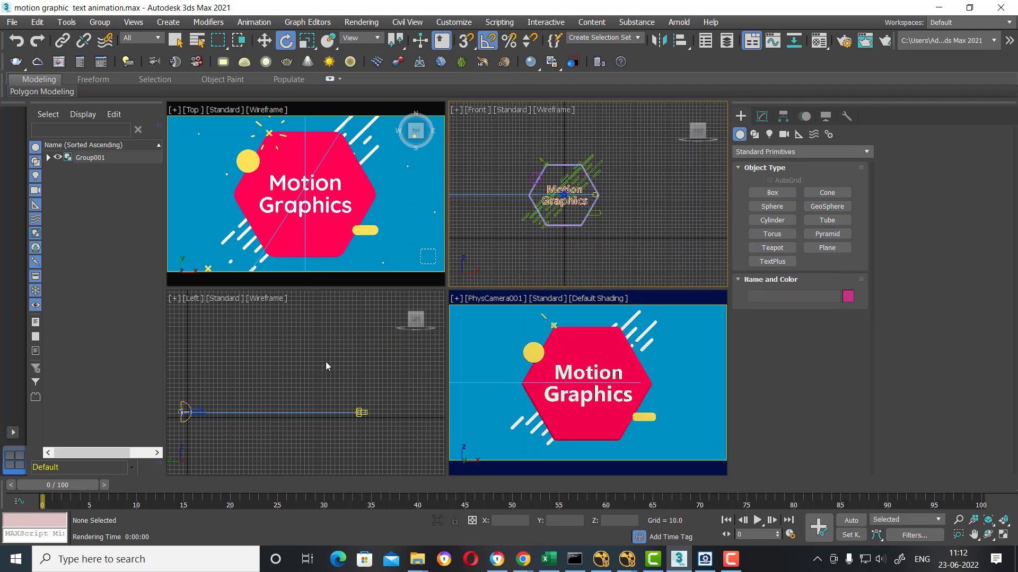
{"action": "left_click", "coordinate": [392, 190]}
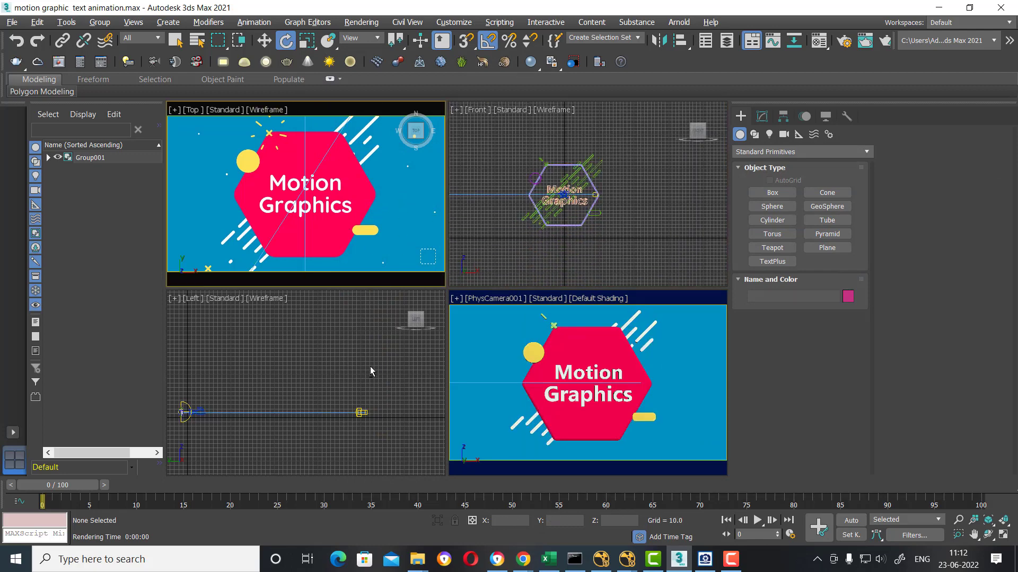
{"action": "left_click", "coordinate": [362, 348]}
Step: Turn the lower-left view into a maximized Top view centred on the scene
{"action": "key", "text": "t"}
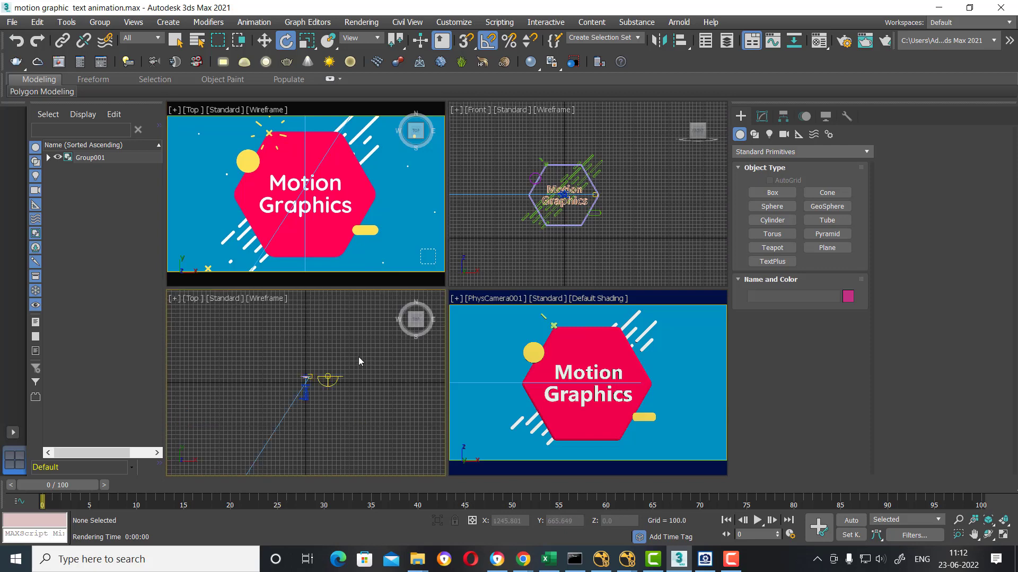
{"action": "key", "text": "alt+w"}
{"action": "scroll", "coordinate": [579, 358], "scroll_direction": "up", "scroll_amount": 2}
{"action": "scroll", "coordinate": [470, 282], "scroll_direction": "up", "scroll_amount": 3}
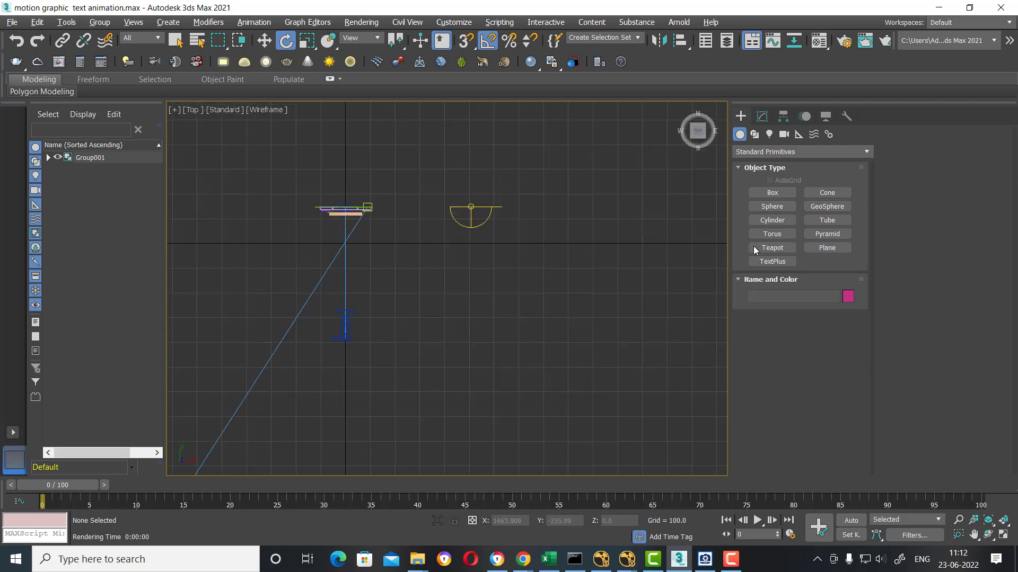
{"action": "middle_click_drag", "start_coordinate": [480, 303], "coordinate": [541, 326]}
Step: Draw Helix001 around the title group with base radius, height and second radius
{"action": "left_click", "coordinate": [755, 134]}
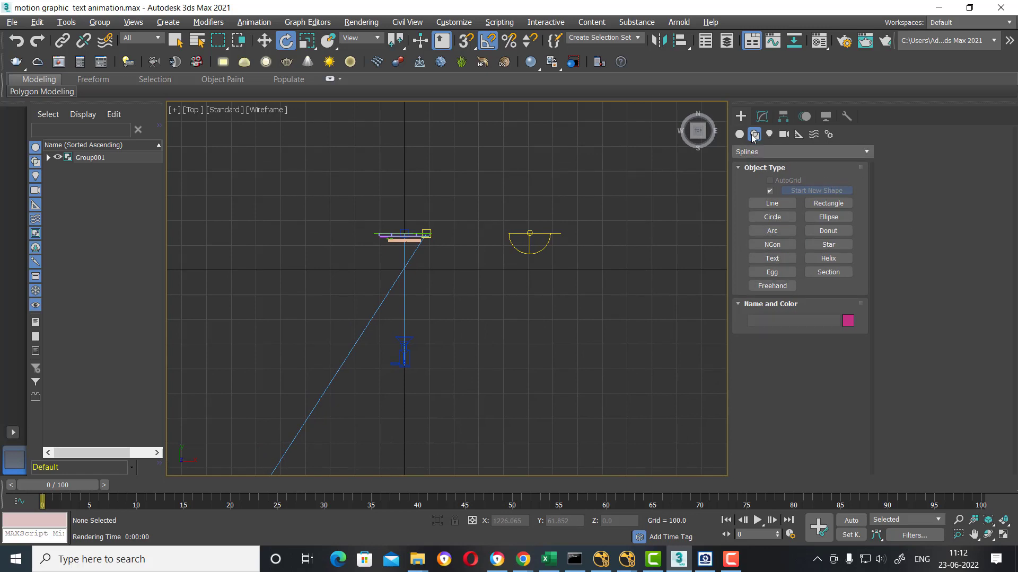
{"action": "left_click", "coordinate": [828, 258]}
{"action": "left_click_drag", "start_coordinate": [401, 234], "coordinate": [440, 286]}
{"action": "left_click", "coordinate": [426, 233]}
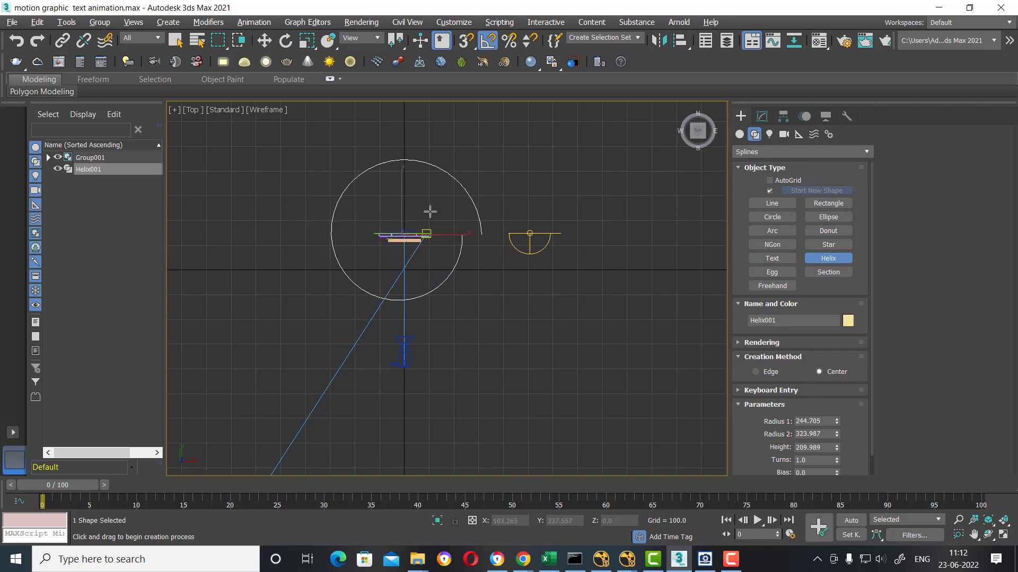
{"action": "left_click", "coordinate": [448, 190]}
Step: Restore the four-view layout and select Helix001 in the Modify panel
{"action": "key", "text": "e"}
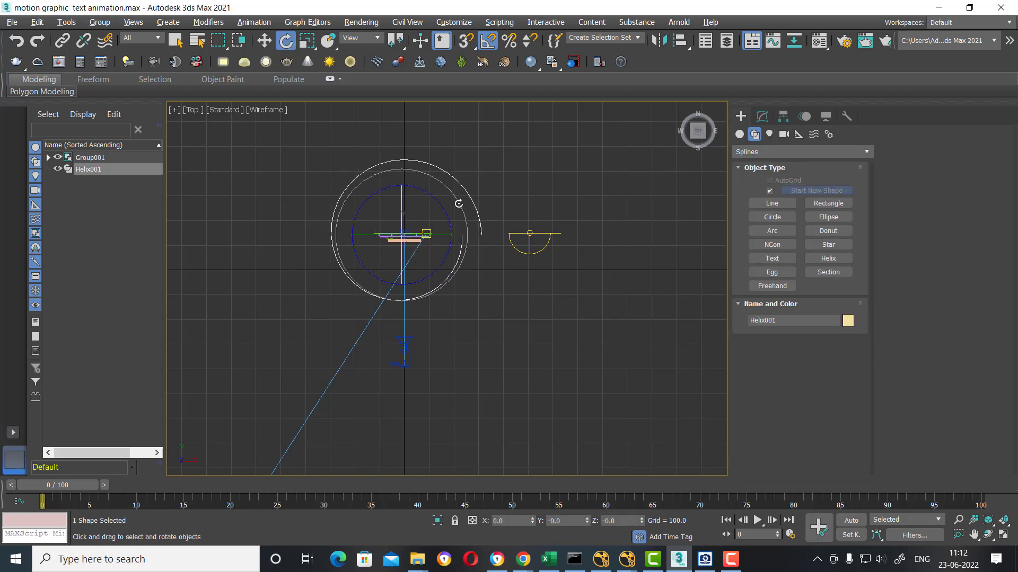
{"action": "key", "text": "alt+w"}
{"action": "left_click", "coordinate": [666, 221]}
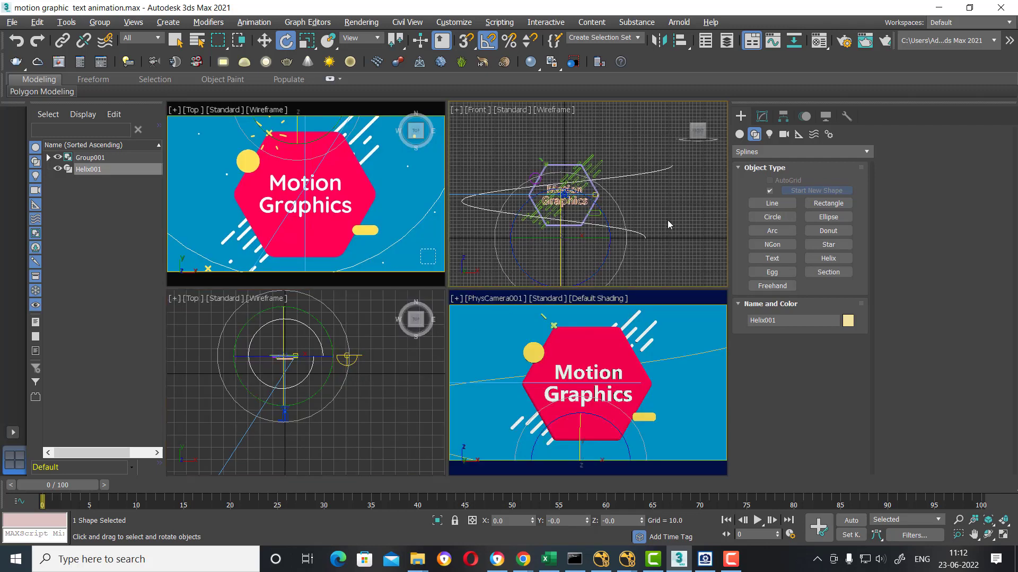
{"action": "left_click", "coordinate": [623, 249]}
{"action": "left_click", "coordinate": [761, 116]}
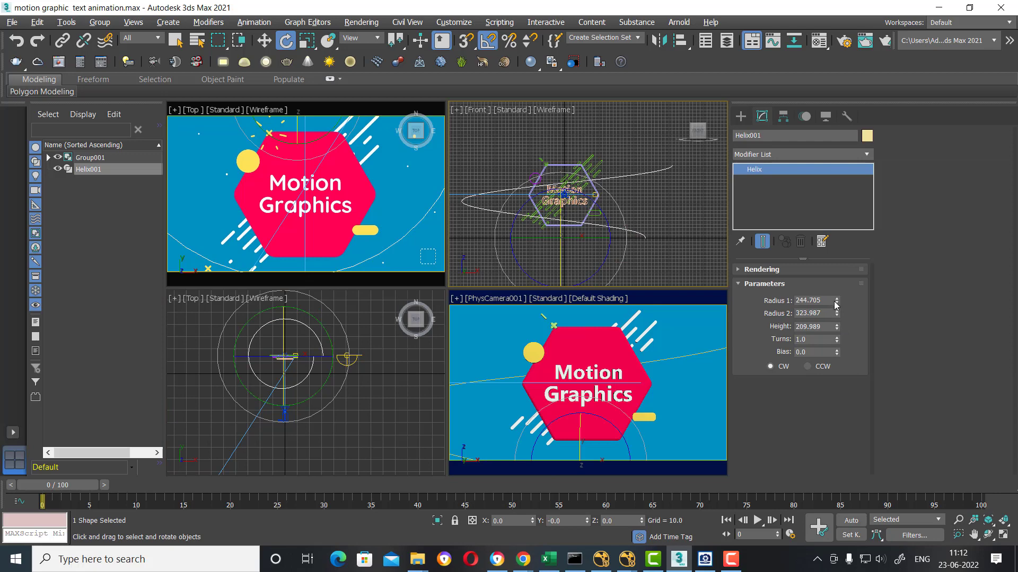
Step: Set Helix001 to radii 65.189 and 216.809, height 201.59 and 2.507 turns
{"action": "mouse_move", "coordinate": [835, 300]}
{"action": "left_mouse_down"}
{"action": "mouse_move", "coordinate": [840, 367]}
{"action": "mouse_move", "coordinate": [838, 334]}
{"action": "mouse_move", "coordinate": [750, 311]}
{"action": "left_mouse_up"}
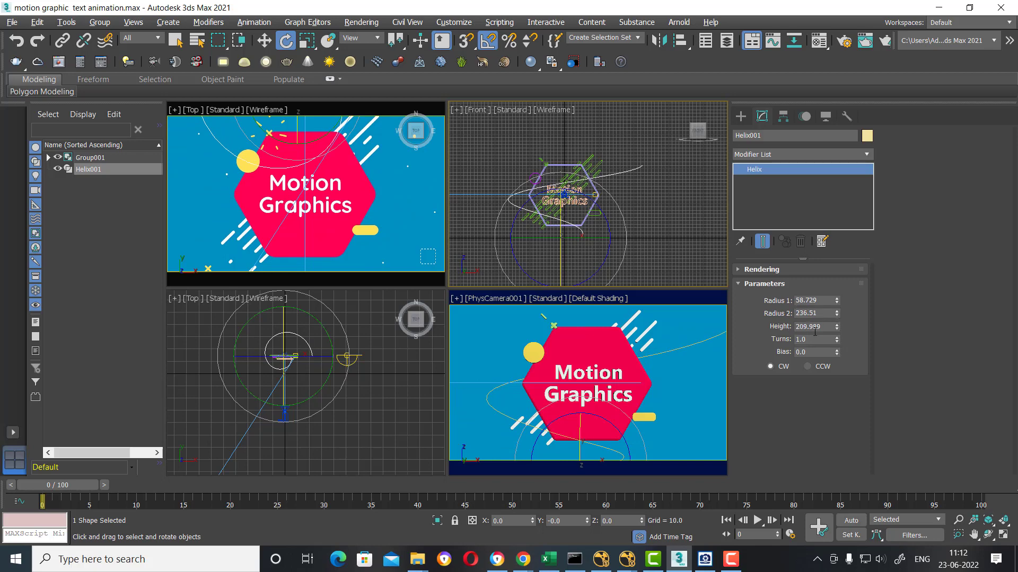
{"action": "mouse_move", "coordinate": [836, 327]}
{"action": "left_mouse_down"}
{"action": "mouse_move", "coordinate": [838, 339]}
{"action": "mouse_move", "coordinate": [848, 285]}
{"action": "mouse_move", "coordinate": [837, 349]}
{"action": "mouse_move", "coordinate": [830, 327]}
{"action": "left_mouse_up"}
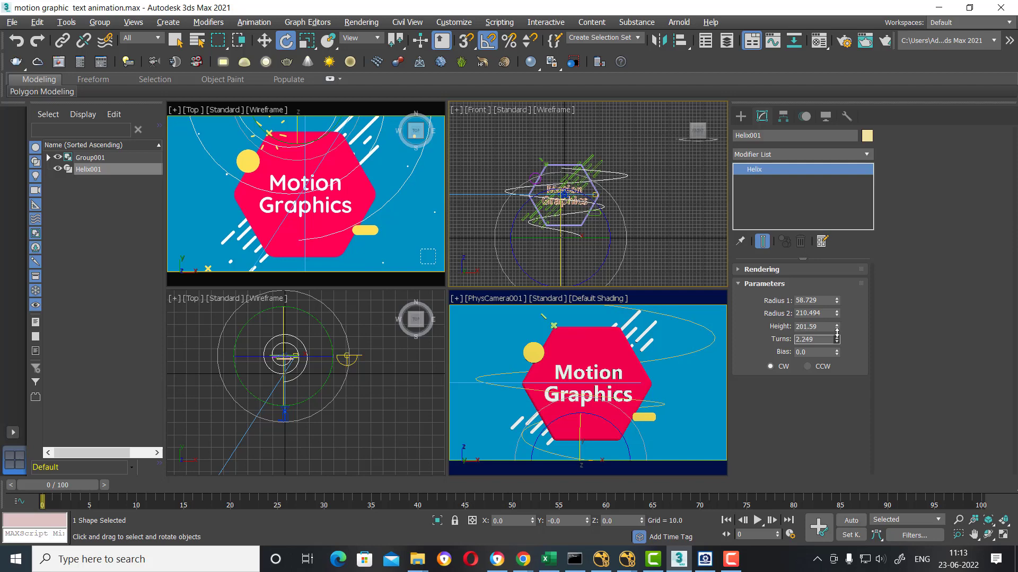
{"action": "left_click_drag", "start_coordinate": [836, 300], "coordinate": [841, 312]}
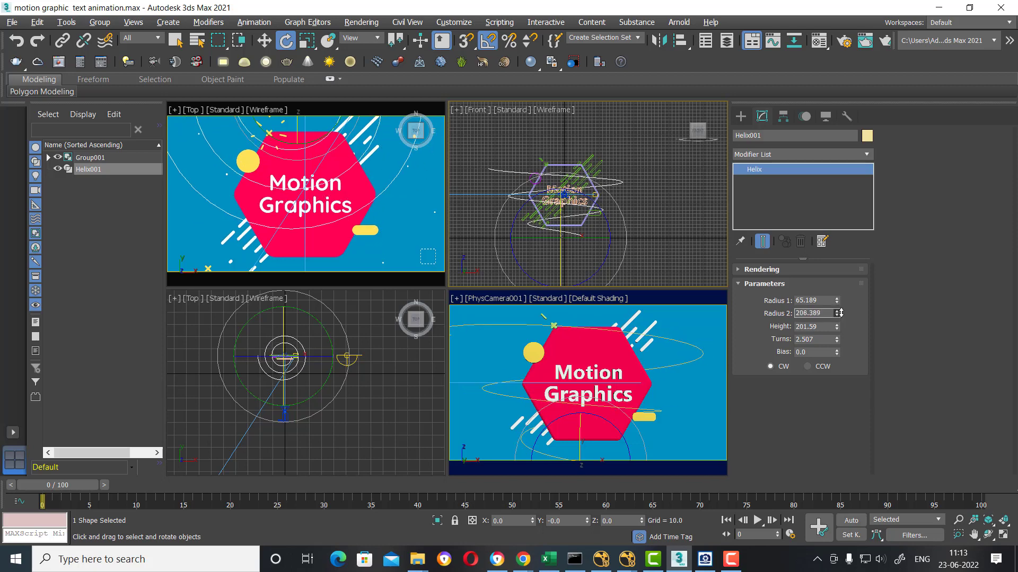
Step: Deselect, switch the lower-left view to Perspective, orbit it, and maximize it
{"action": "right_click", "coordinate": [359, 392]}
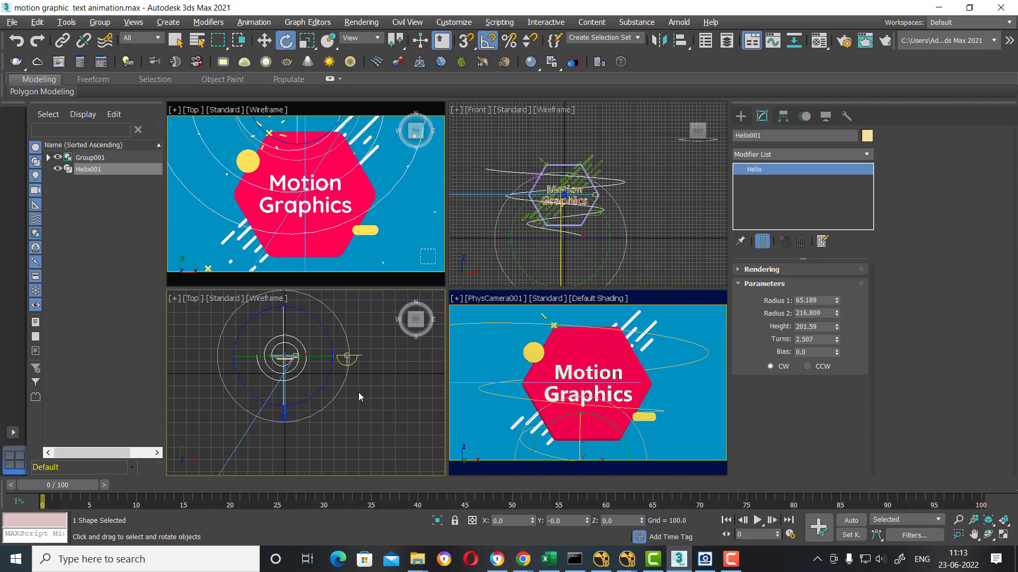
{"action": "key", "text": "w"}
{"action": "left_click", "coordinate": [361, 408]}
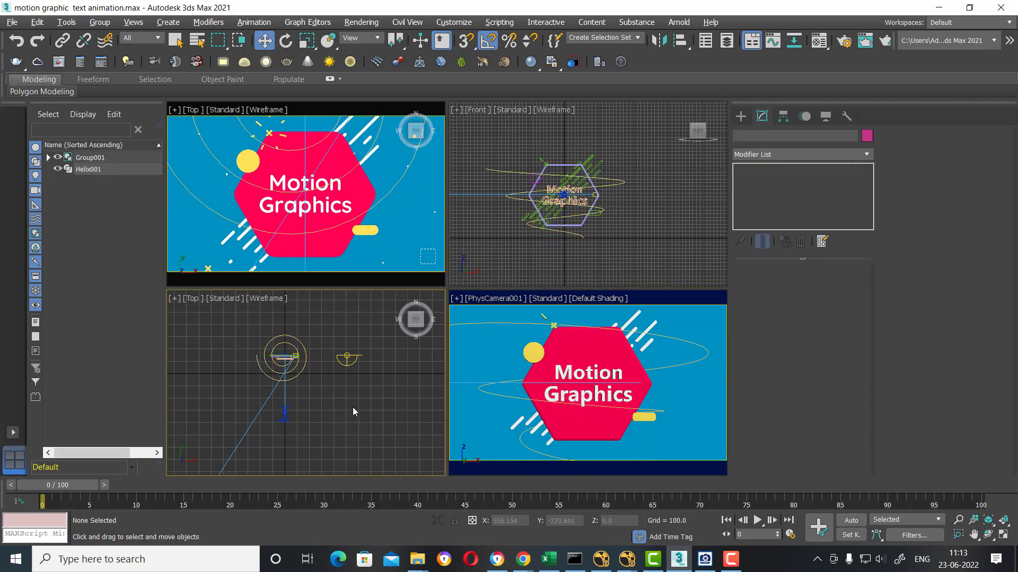
{"action": "key", "text": "p"}
{"action": "mouse_move", "coordinate": [340, 396]}
{"action": "middle_mouse_down", "text": "alt"}
{"action": "mouse_move", "coordinate": [425, 309]}
{"action": "mouse_move", "coordinate": [370, 340]}
{"action": "mouse_move", "coordinate": [513, 400]}
{"action": "mouse_move", "coordinate": [472, 405]}
{"action": "middle_mouse_up", "text": "alt"}
{"action": "key", "text": "alt+w"}
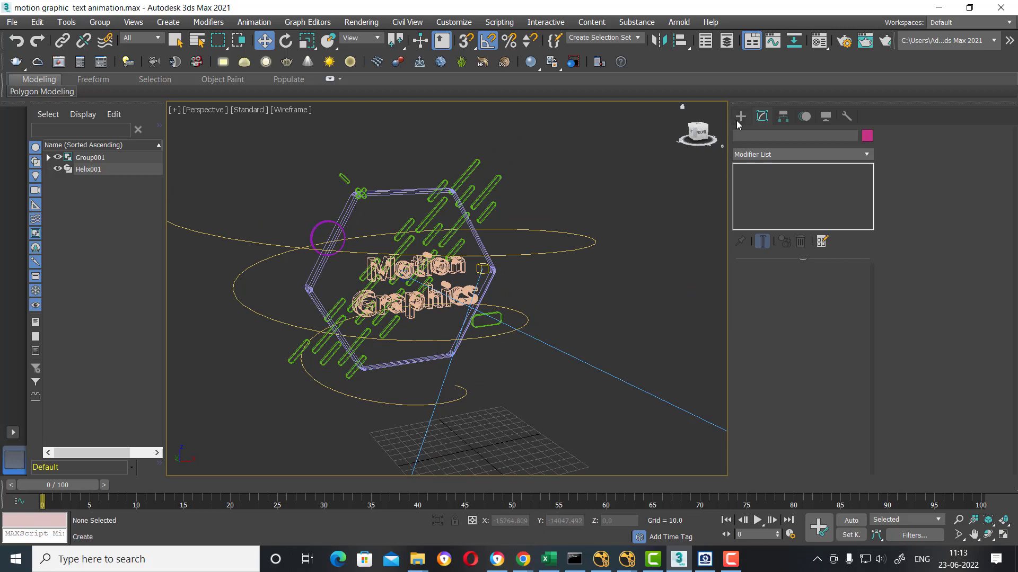
Step: Switch the Create panel to the Particle Systems category
{"action": "left_click", "coordinate": [740, 116]}
{"action": "left_click", "coordinate": [739, 134]}
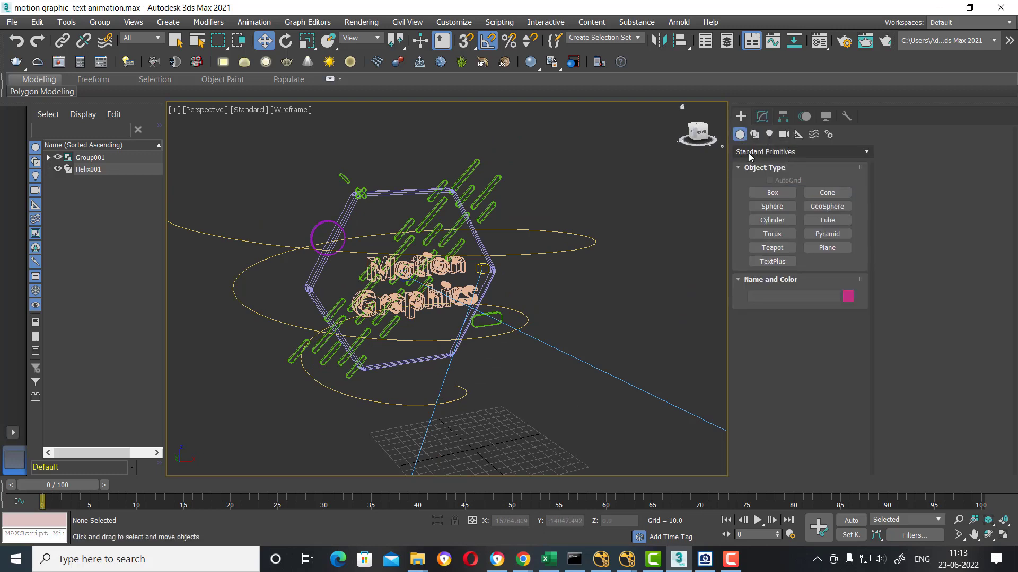
{"action": "left_click", "coordinate": [758, 151]}
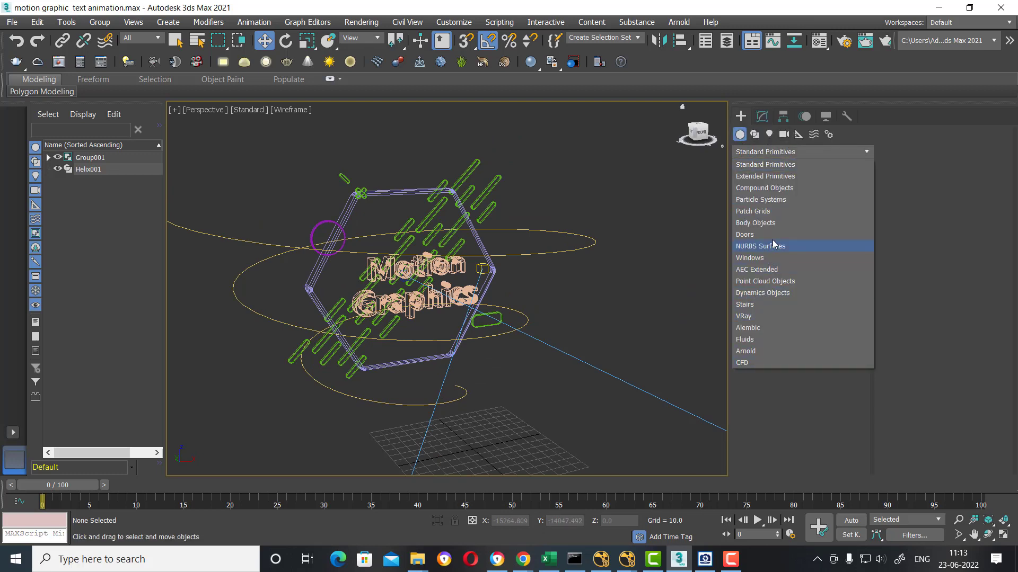
{"action": "left_click", "coordinate": [769, 199]}
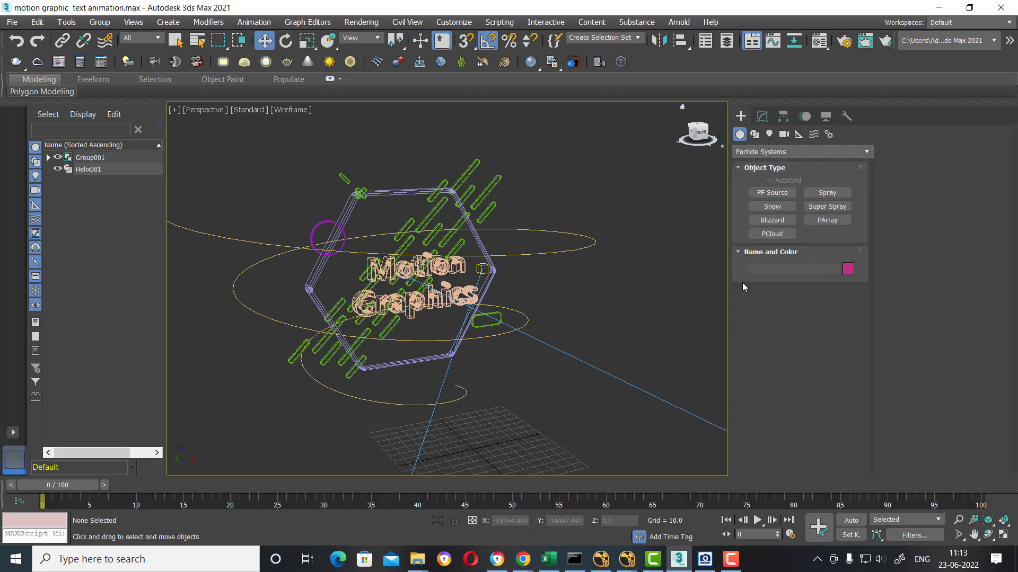
Step: Draw a Spray emitter at the lower right, then delete it
{"action": "left_click", "coordinate": [829, 196]}
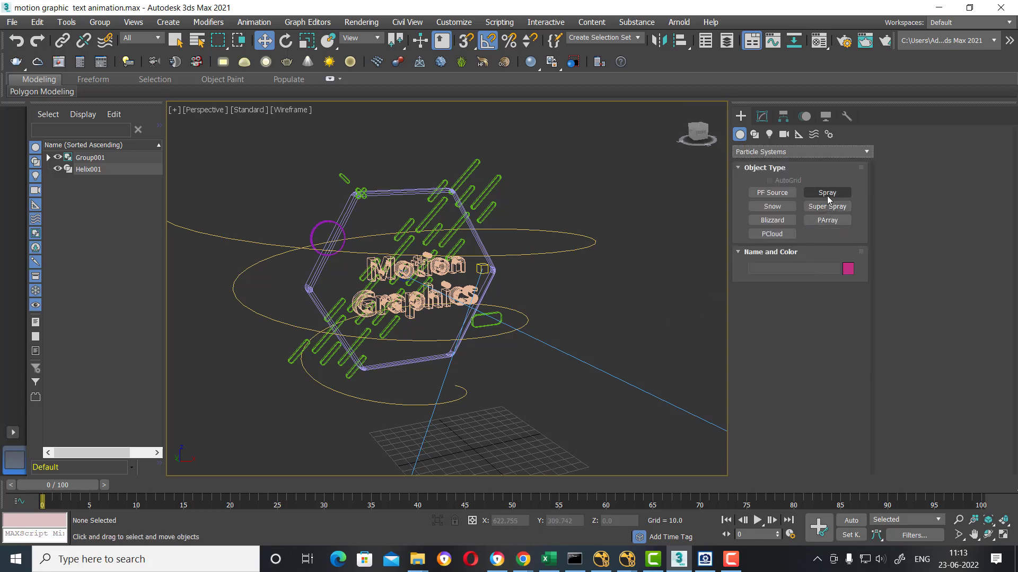
{"action": "left_click", "coordinate": [788, 195]}
{"action": "left_click", "coordinate": [840, 195]}
{"action": "left_click", "coordinate": [838, 196]}
{"action": "left_click_drag", "start_coordinate": [599, 403], "coordinate": [593, 456]}
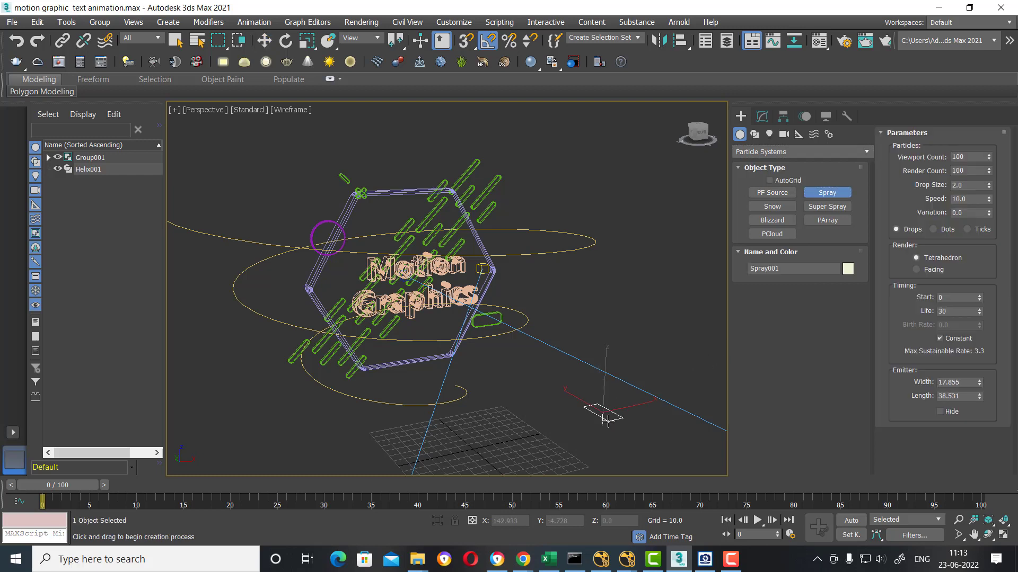
{"action": "key", "text": "w"}
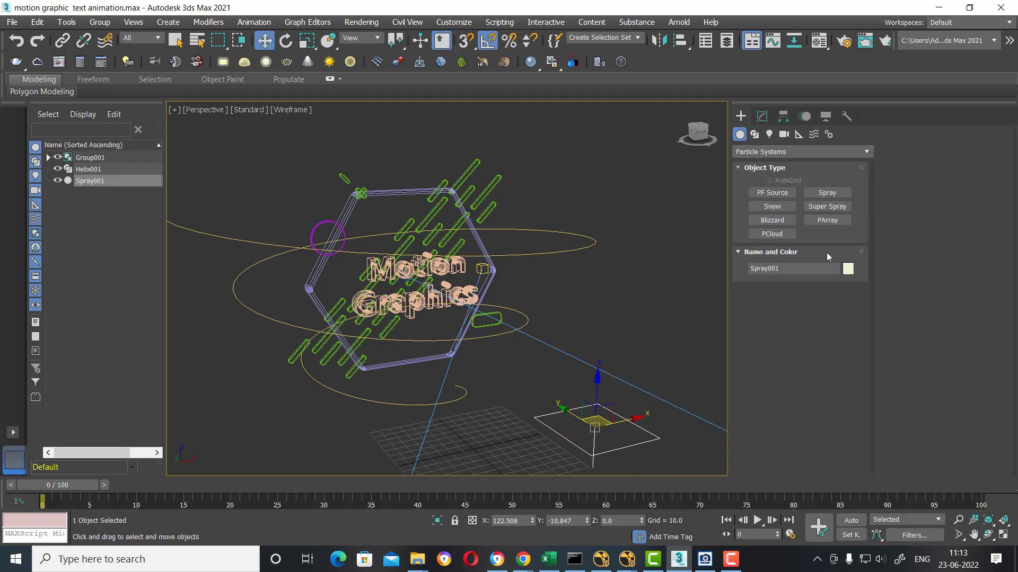
{"action": "key", "text": "Delete"}
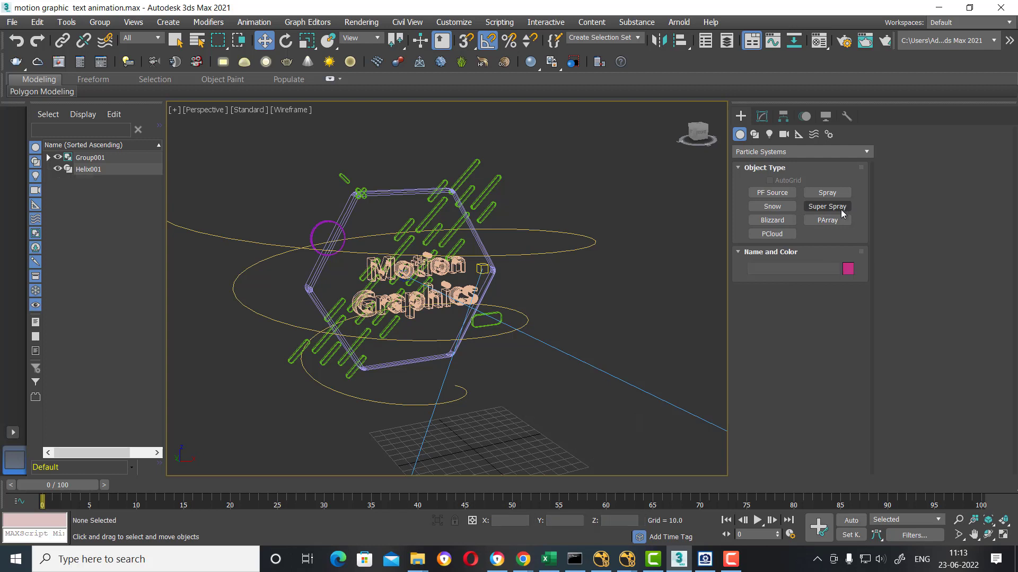
Step: Place a Super Spray emitter at the lower right, preview frame 33, and link it to Helix001
{"action": "left_click", "coordinate": [827, 207]}
{"action": "left_click", "coordinate": [609, 426]}
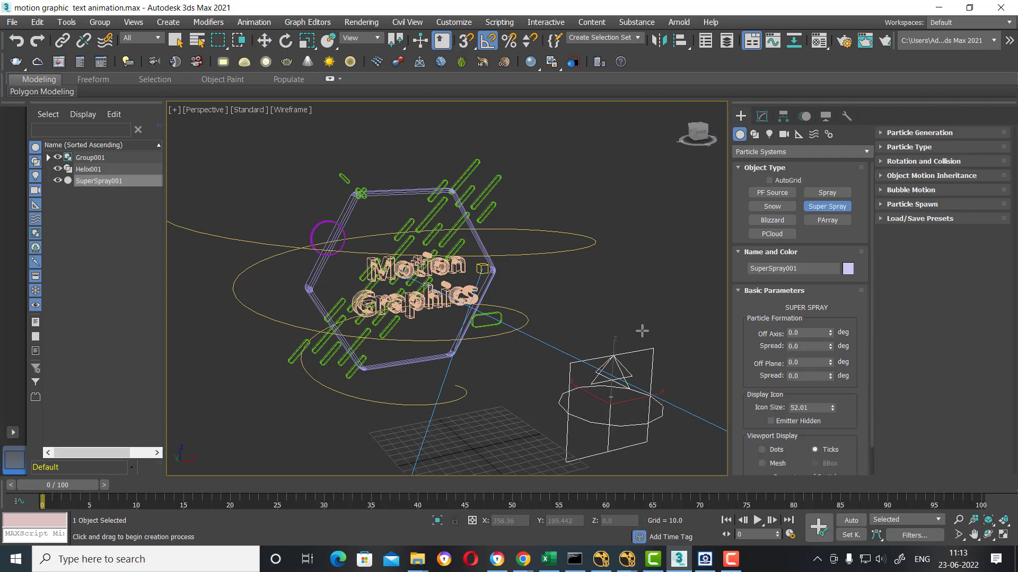
{"action": "key", "text": "w"}
{"action": "left_click_drag", "start_coordinate": [74, 490], "coordinate": [402, 489]}
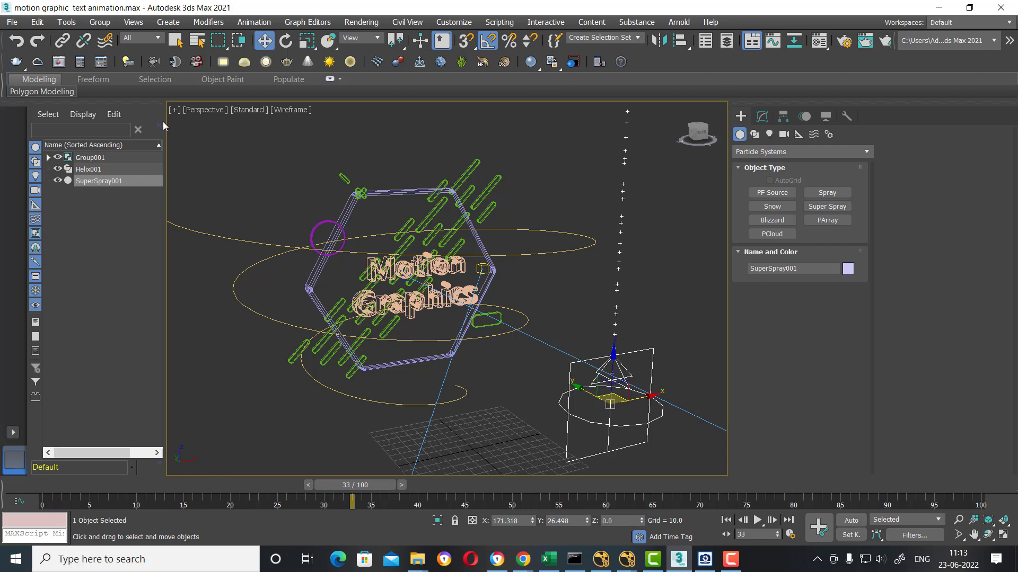
{"action": "left_click", "coordinate": [63, 40]}
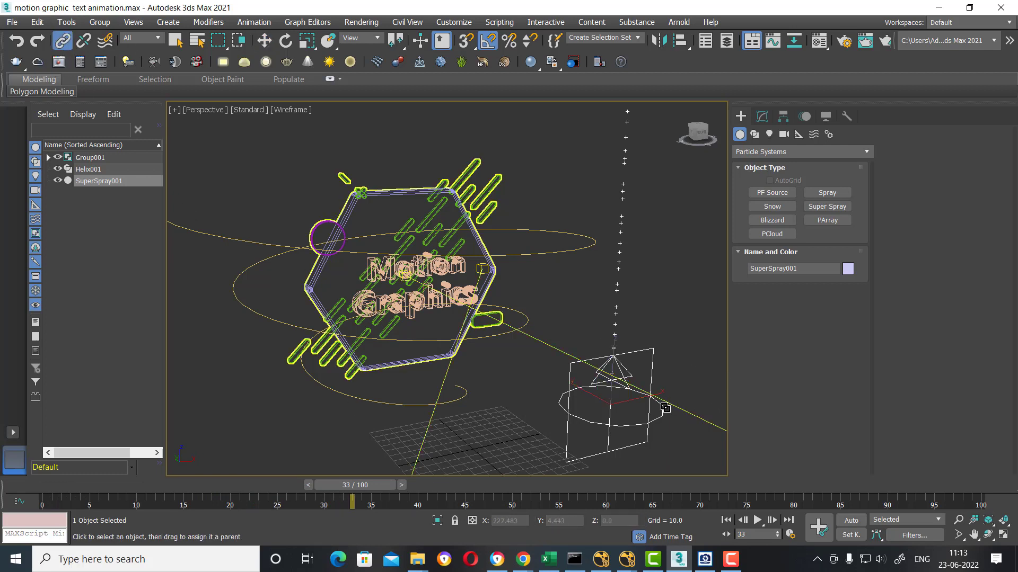
{"action": "left_click_drag", "start_coordinate": [600, 427], "coordinate": [456, 405]}
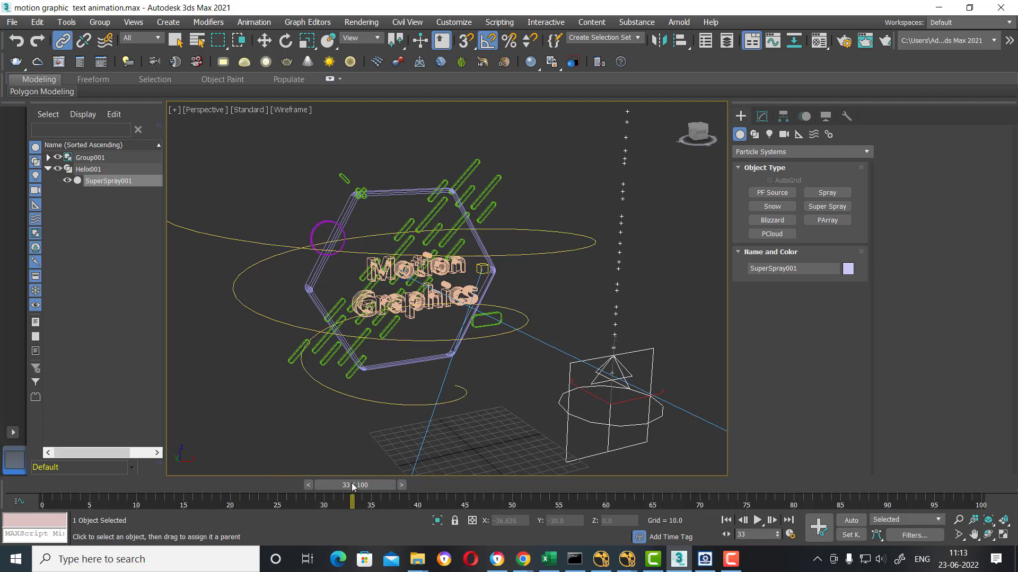
Step: Link SuperSpray001 to Helix001 and try binding it to the helix, then return to Move
{"action": "left_click_drag", "start_coordinate": [354, 486], "coordinate": [328, 485]}
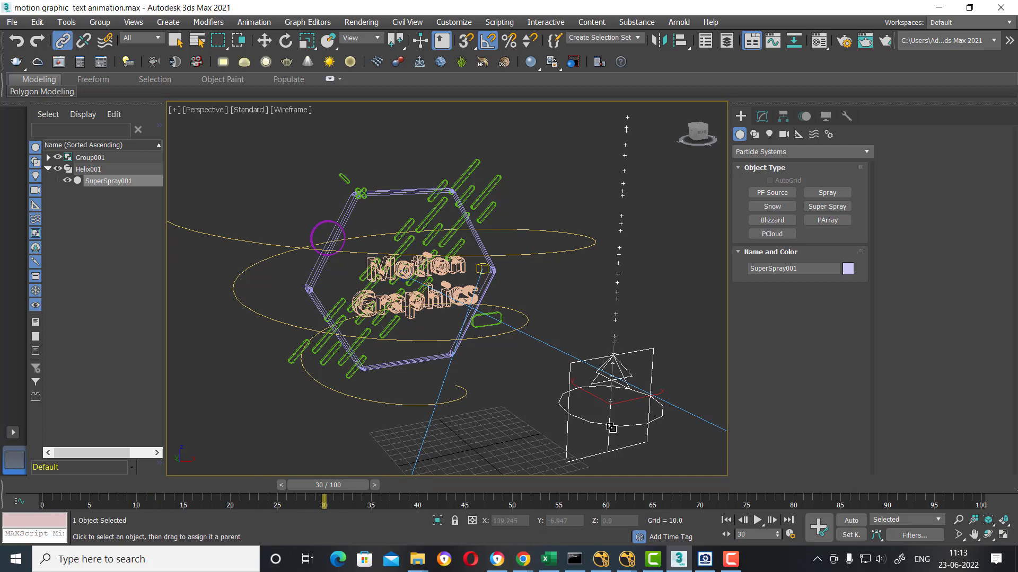
{"action": "left_click_drag", "start_coordinate": [513, 413], "coordinate": [462, 403]}
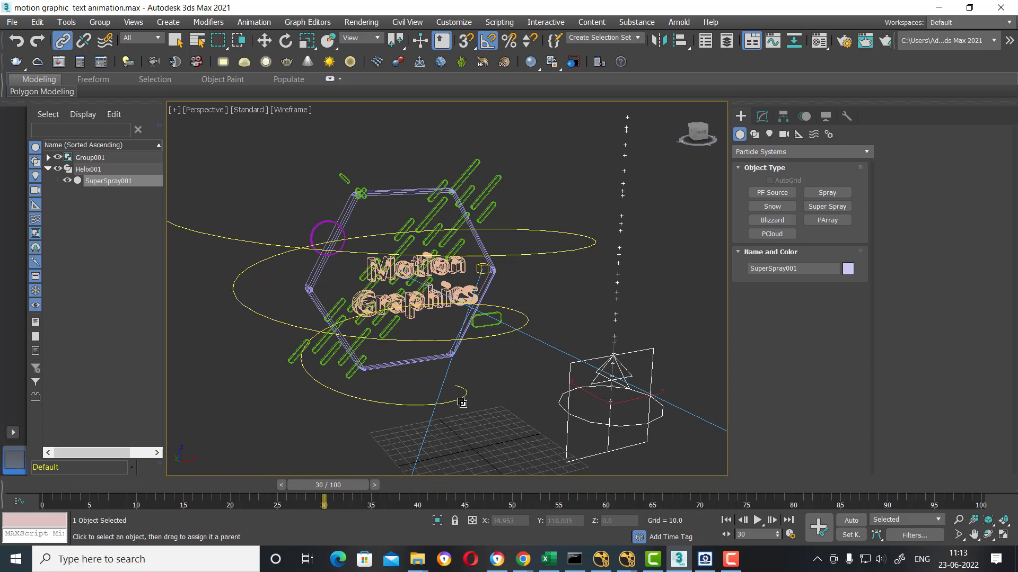
{"action": "left_click", "coordinate": [105, 40]}
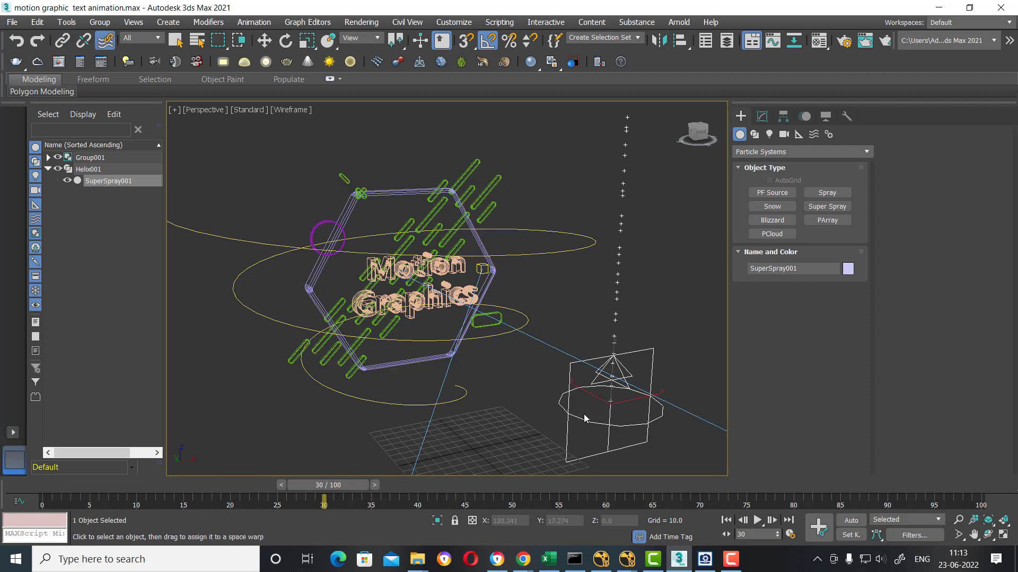
{"action": "left_click_drag", "start_coordinate": [611, 428], "coordinate": [459, 401]}
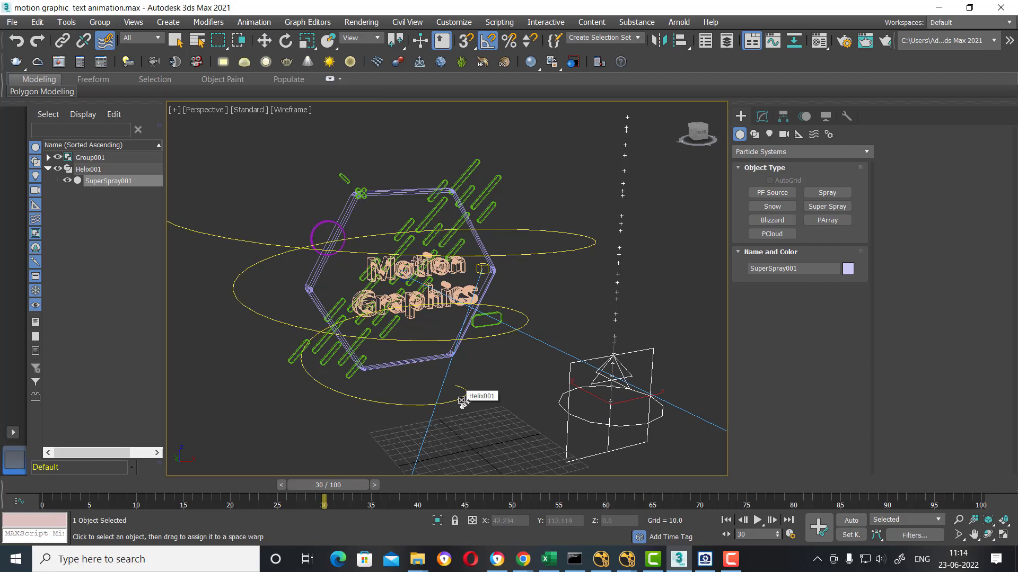
{"action": "left_click_drag", "start_coordinate": [461, 402], "coordinate": [462, 401]}
{"action": "key", "text": "w"}
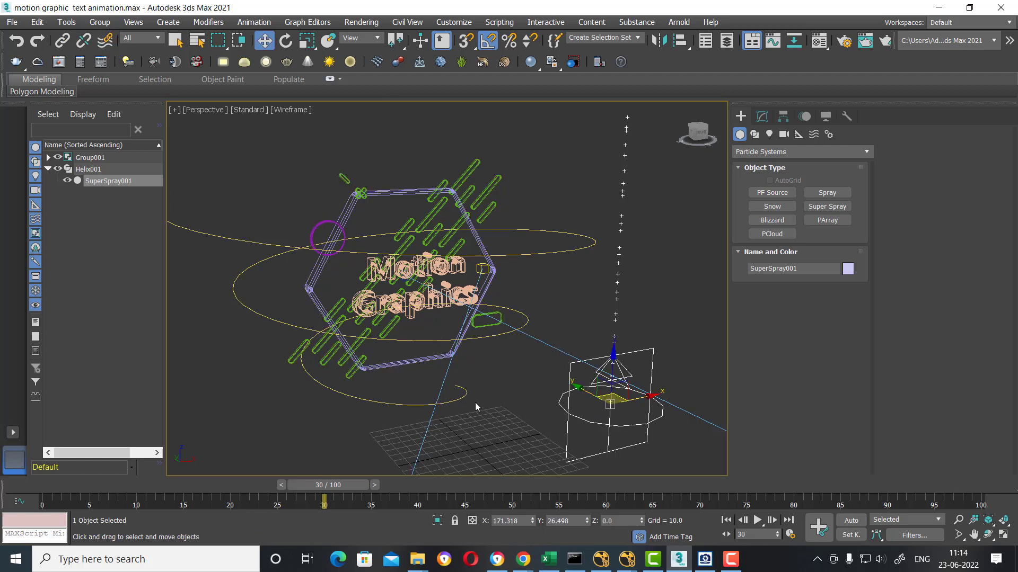
{"action": "left_click", "coordinate": [475, 403]}
Step: Scrub to frame 21, inspect Helix001's parameters, and reselect the Super Spray emitter
{"action": "left_click_drag", "start_coordinate": [328, 485], "coordinate": [247, 484]}
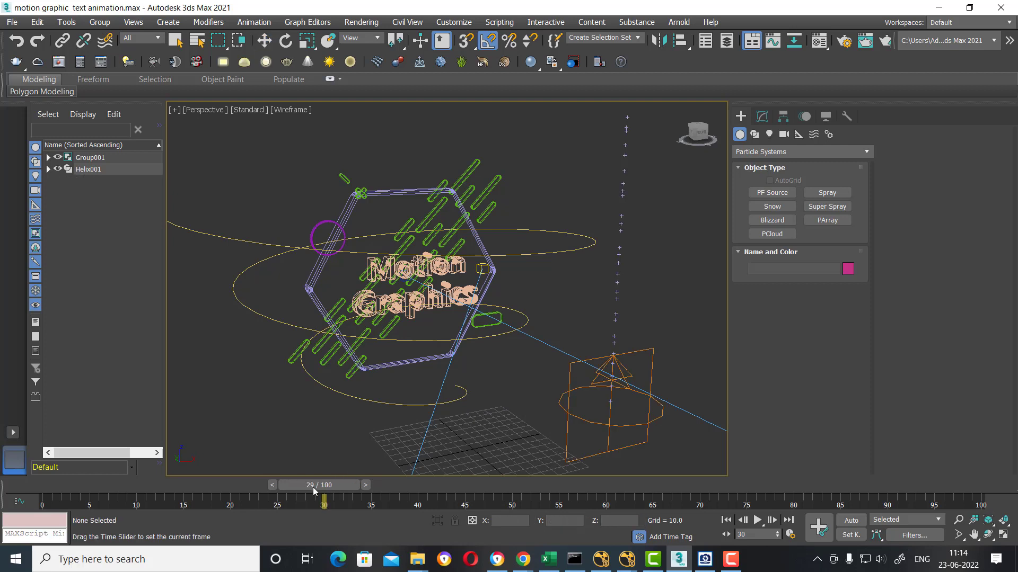
{"action": "left_click", "coordinate": [444, 406]}
{"action": "left_click", "coordinate": [761, 116]}
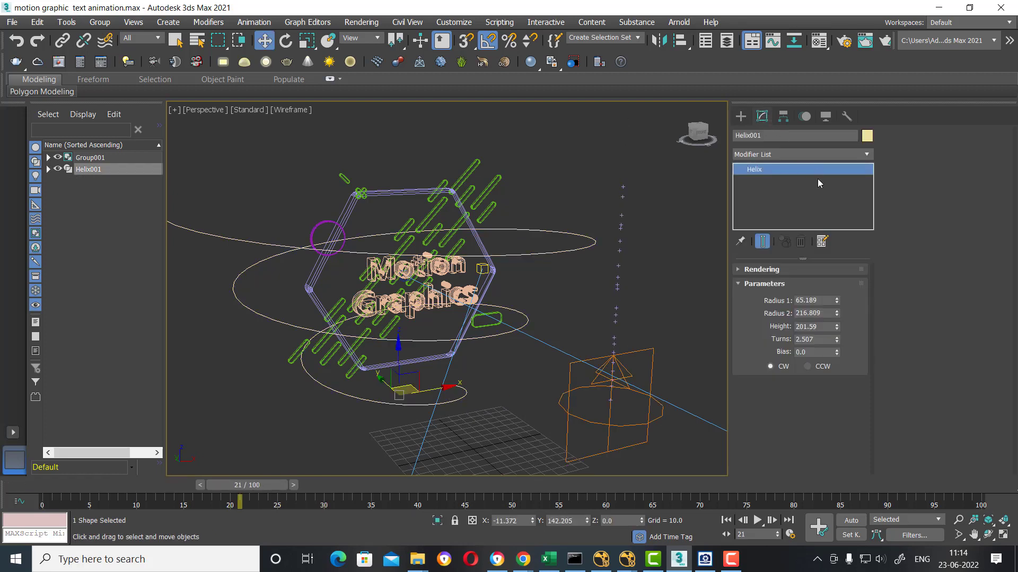
{"action": "left_click", "coordinate": [618, 428]}
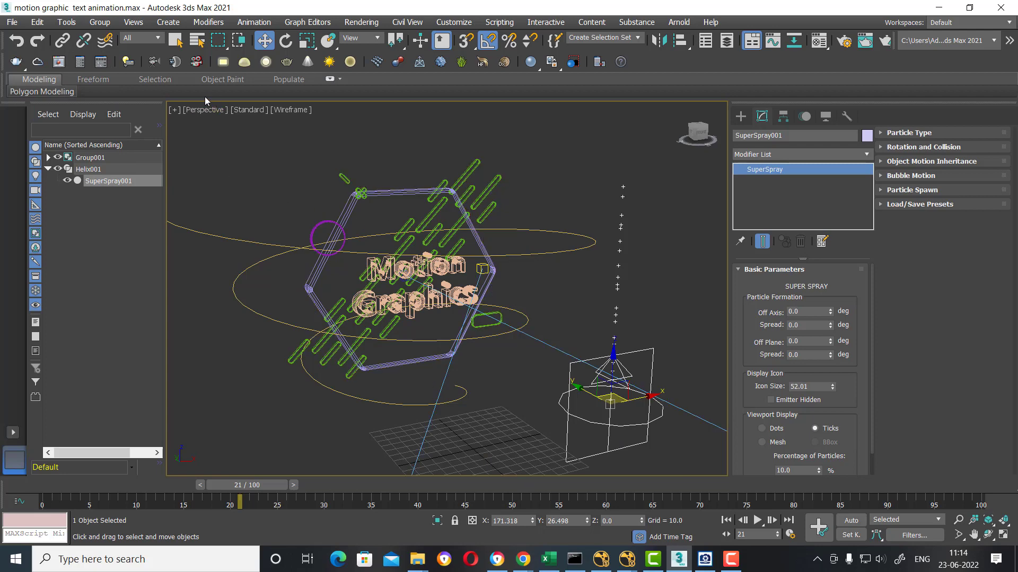
Step: Reapply Select and Link to the emitter and switch back to the Move tool
{"action": "left_click", "coordinate": [61, 43]}
{"action": "left_click", "coordinate": [741, 116]}
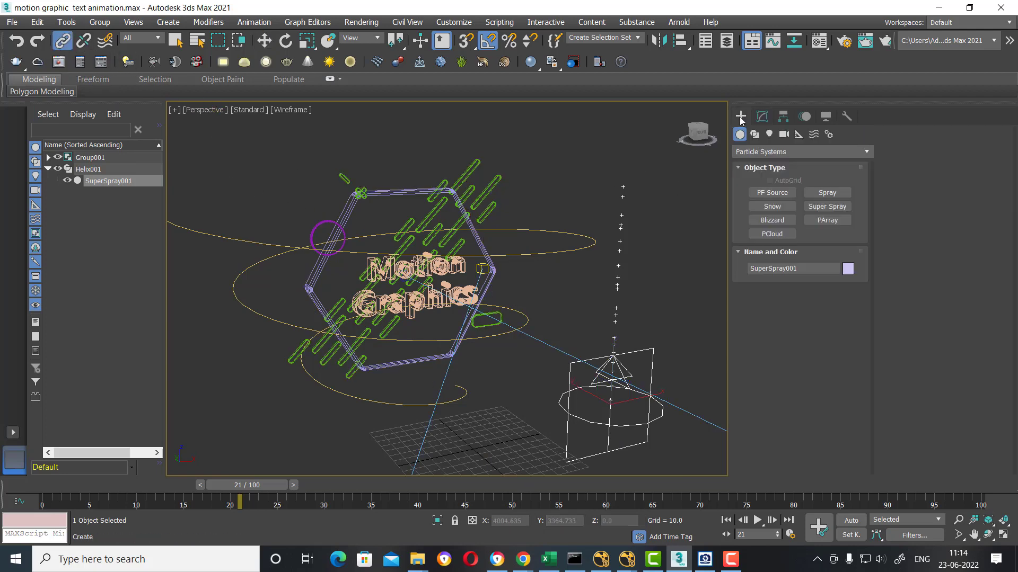
{"action": "right_click", "coordinate": [585, 203]}
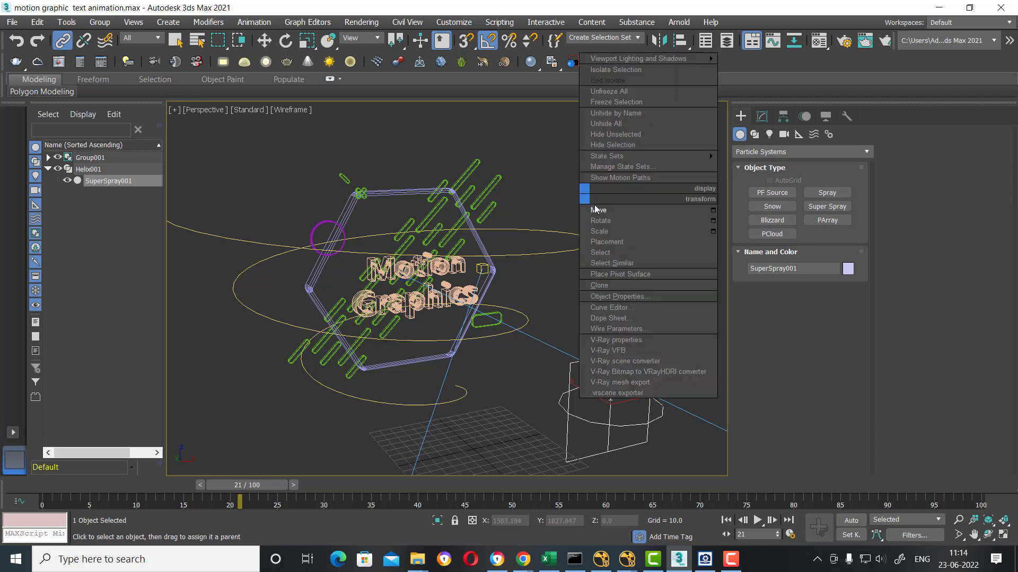
{"action": "left_click", "coordinate": [597, 210]}
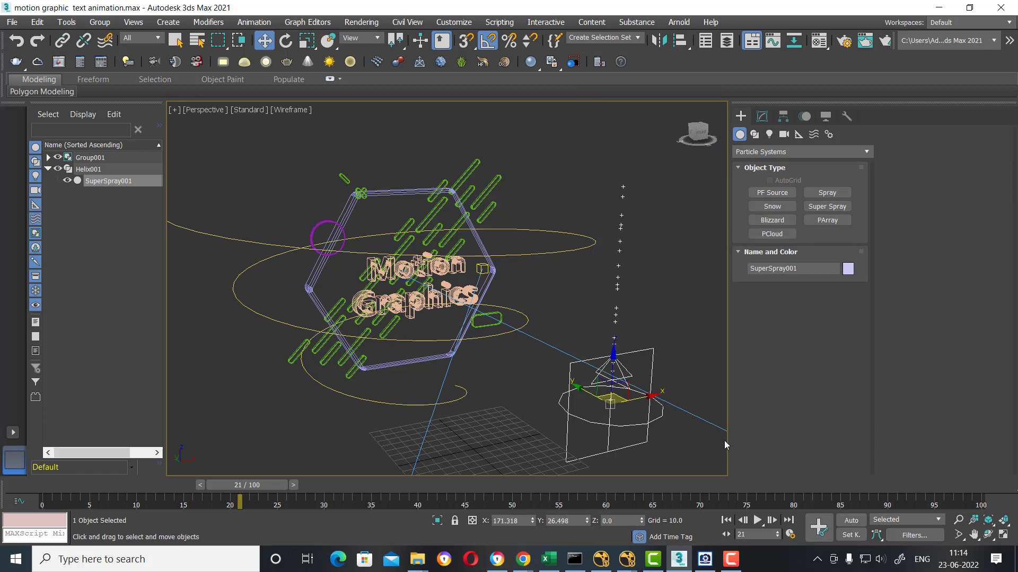
{"action": "left_click", "coordinate": [731, 560]}
{"action": "left_click", "coordinate": [731, 560]}
{"action": "left_click", "coordinate": [242, 24]}
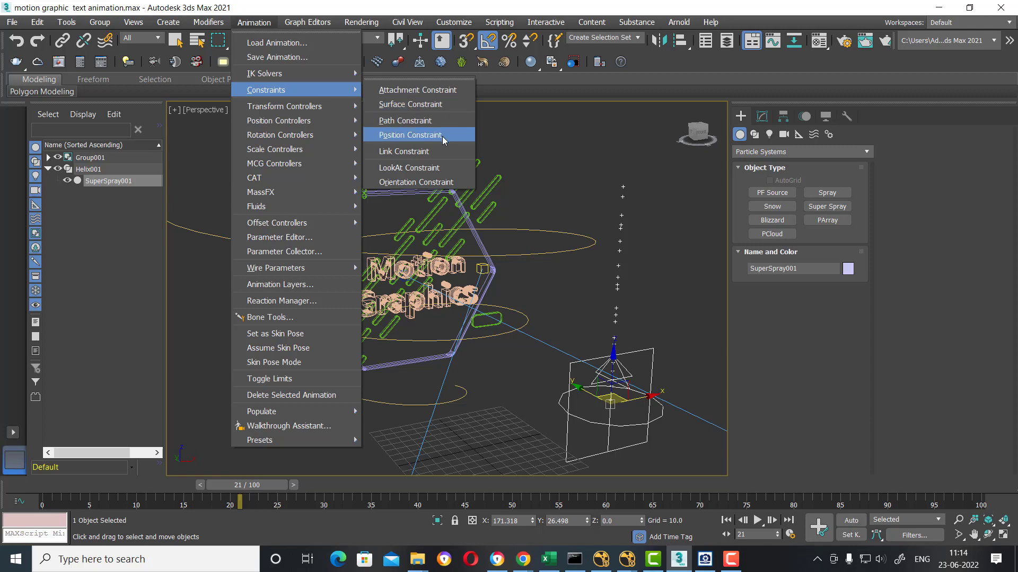
Step: Path-constrain the Super Spray emitter to Helix001 and scrub to check its motion
{"action": "left_click", "coordinate": [442, 136]}
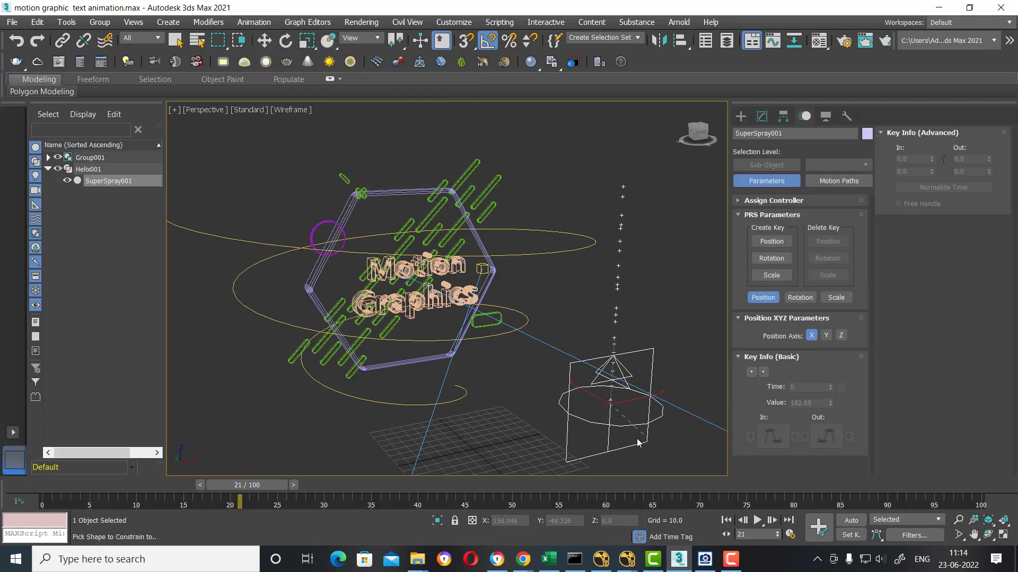
{"action": "left_click", "coordinate": [454, 400]}
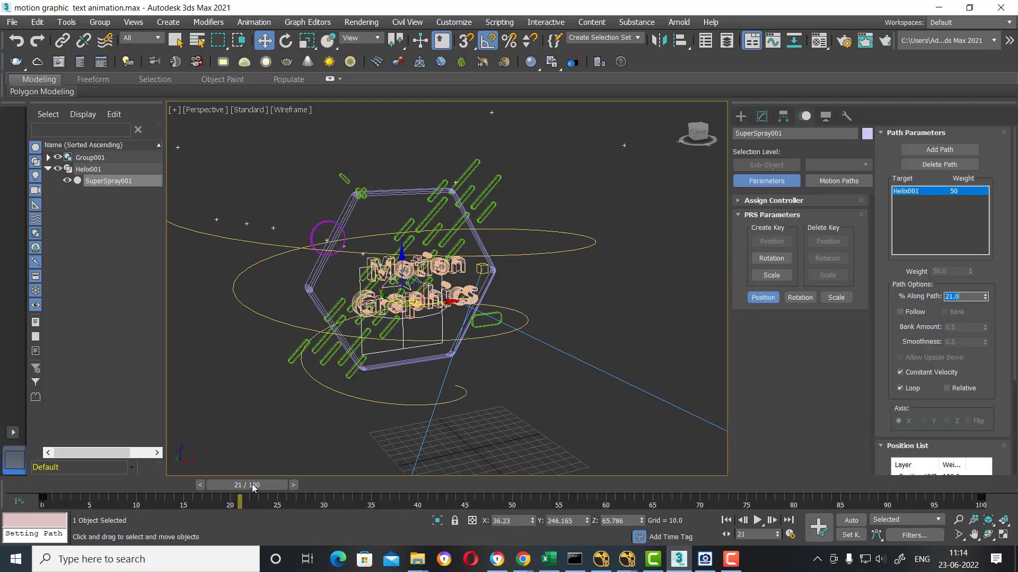
{"action": "mouse_move", "coordinate": [252, 488]}
{"action": "left_mouse_down"}
{"action": "mouse_move", "coordinate": [243, 467]}
{"action": "mouse_move", "coordinate": [894, 424]}
{"action": "mouse_move", "coordinate": [4, 529]}
{"action": "left_mouse_up"}
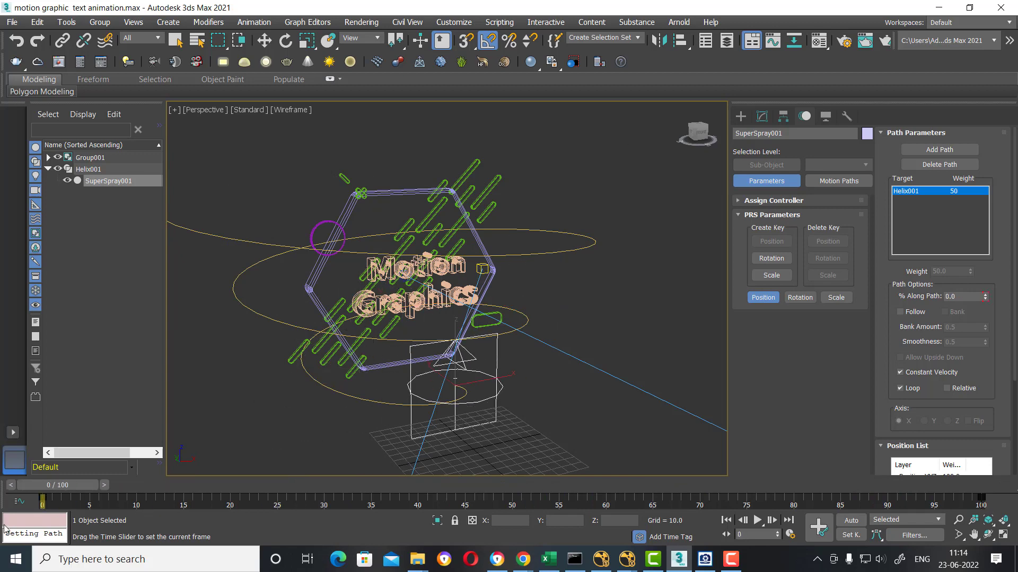
Step: Rotate the emitter to -90° about Y and scrub to frame 10 to check it
{"action": "key", "text": "w"}
{"action": "key", "text": "e"}
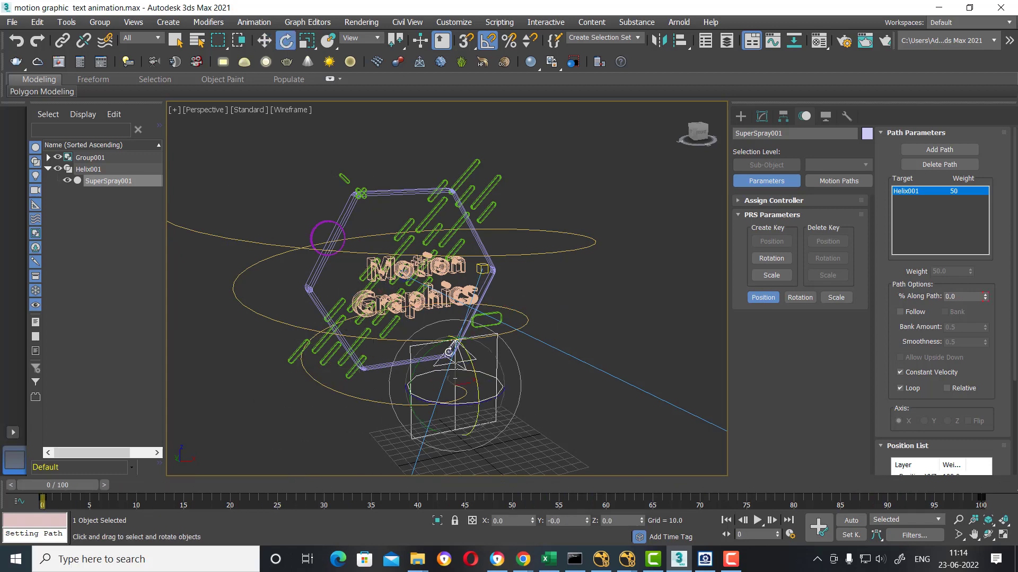
{"action": "mouse_move", "coordinate": [448, 352]}
{"action": "left_mouse_down"}
{"action": "mouse_move", "coordinate": [449, 368]}
{"action": "mouse_move", "coordinate": [576, 405]}
{"action": "left_mouse_up"}
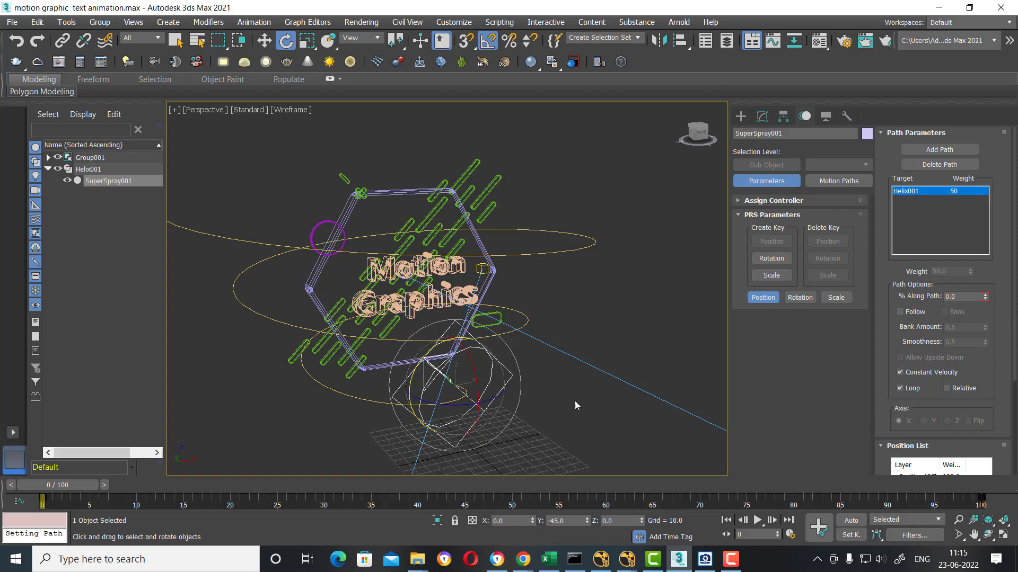
{"action": "left_click_drag", "start_coordinate": [418, 363], "coordinate": [458, 416]}
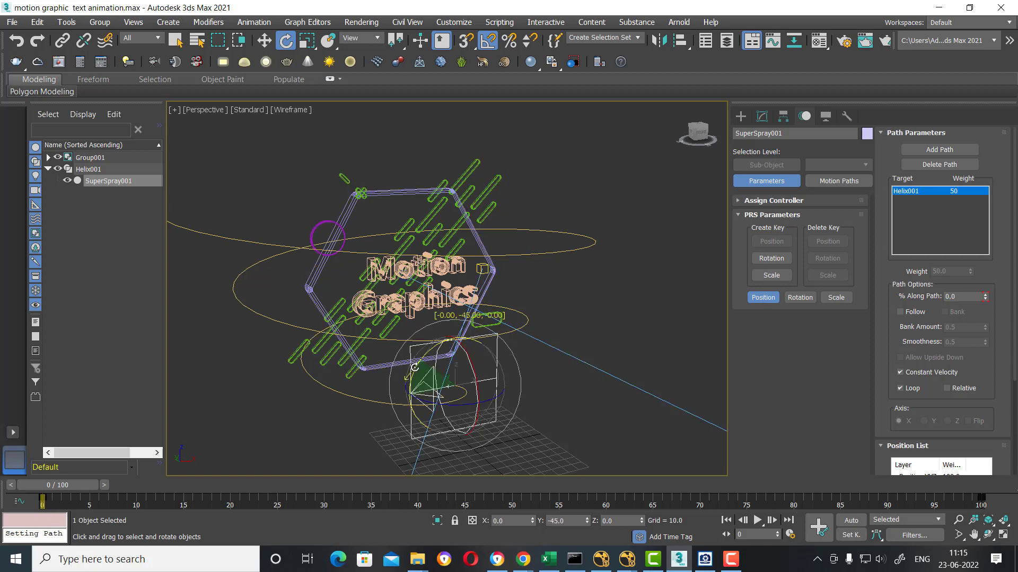
{"action": "mouse_move", "coordinate": [72, 485]}
{"action": "left_mouse_down"}
{"action": "mouse_move", "coordinate": [619, 444]}
{"action": "mouse_move", "coordinate": [361, 434]}
{"action": "mouse_move", "coordinate": [80, 461]}
{"action": "left_mouse_up"}
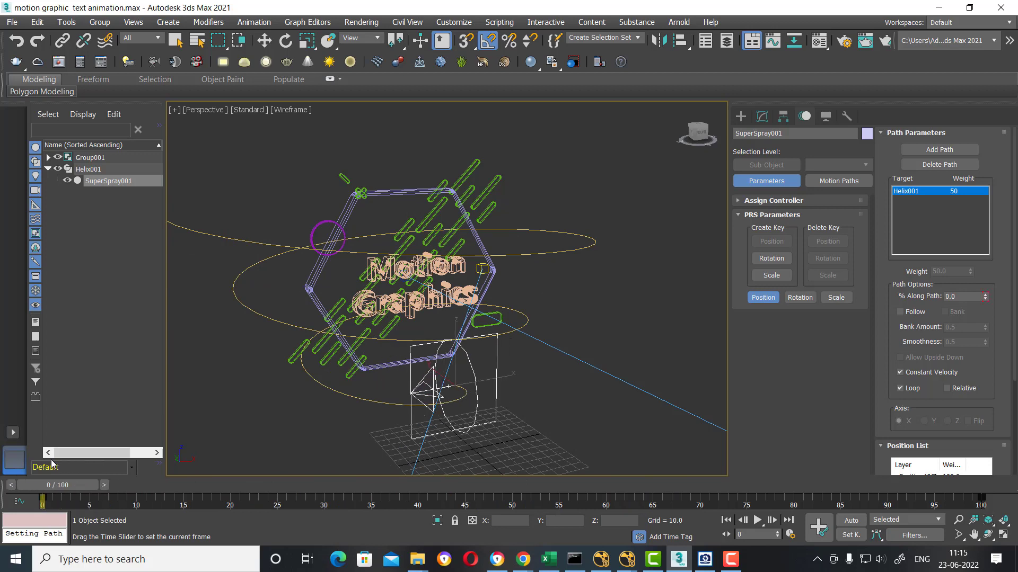
Step: Return to the animation start and reselect the Super Spray emitter in the Modify panel
{"action": "key", "text": "e"}
{"action": "key", "text": "w"}
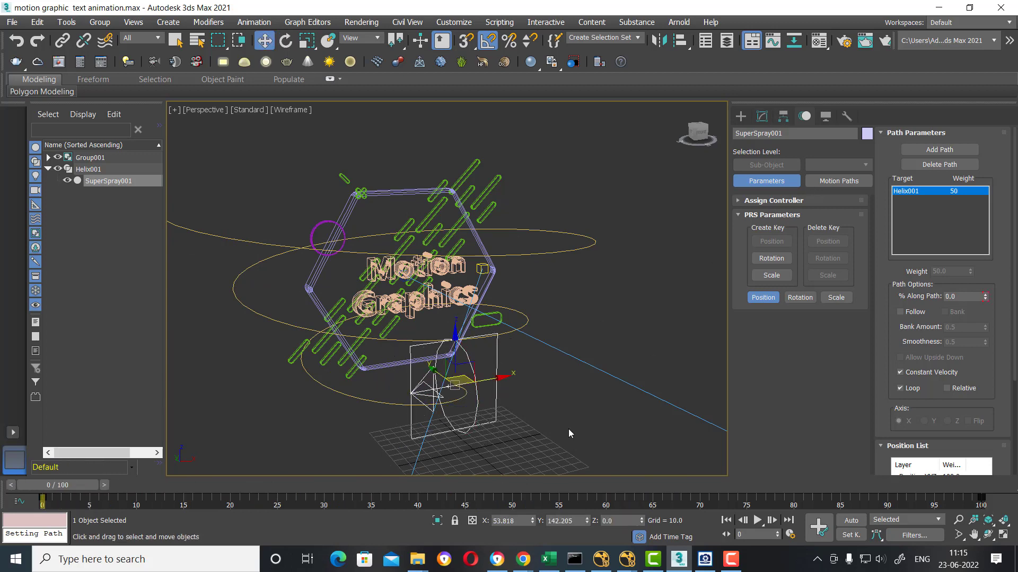
{"action": "left_click", "coordinate": [502, 414]}
{"action": "left_click", "coordinate": [495, 414]}
{"action": "left_click", "coordinate": [762, 116]}
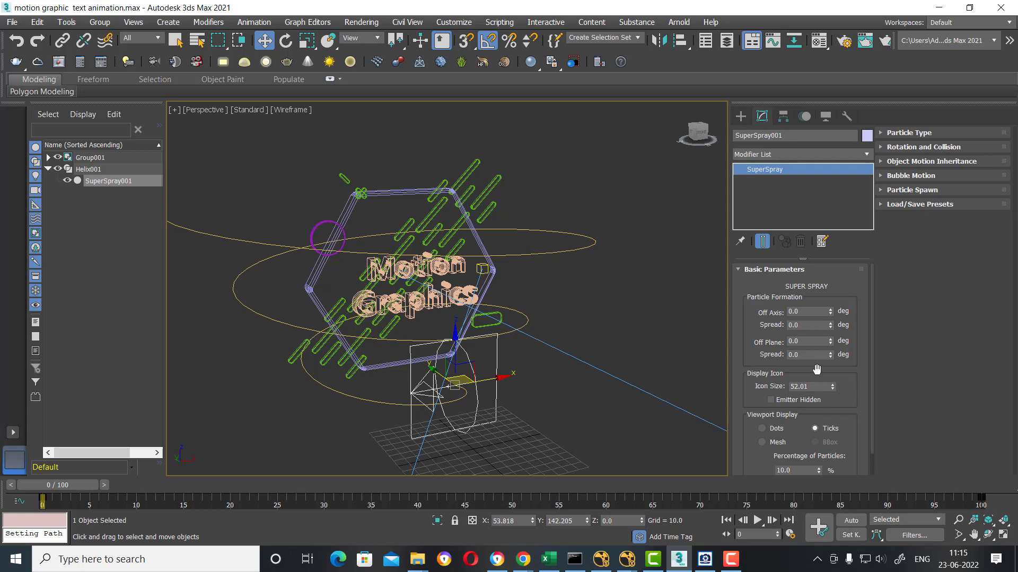
Step: Scrub the animation and expand SuperSpray001's Particle Generation rollout
{"action": "left_click_drag", "start_coordinate": [90, 489], "coordinate": [117, 498]}
{"action": "key", "text": "w"}
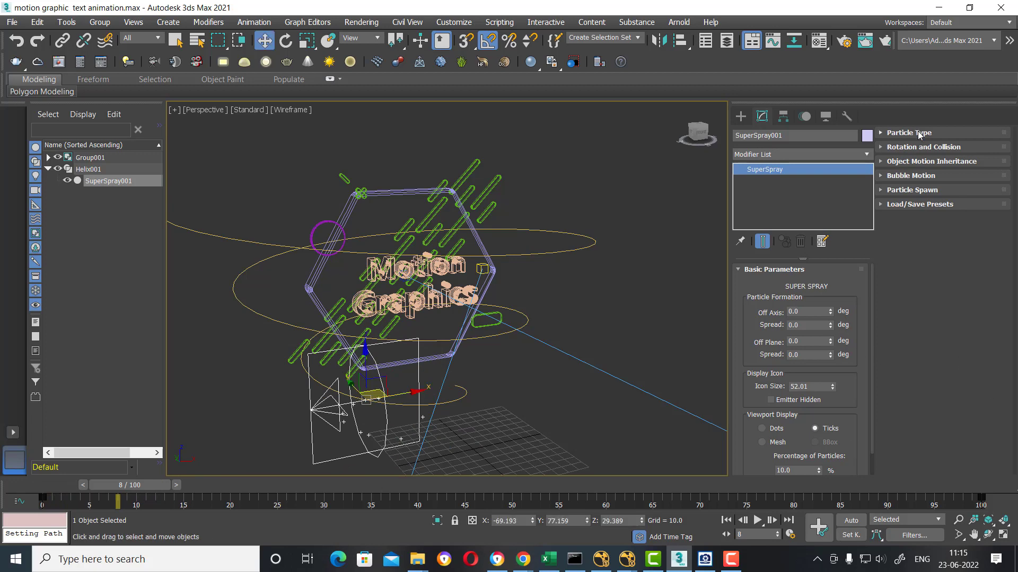
{"action": "left_click", "coordinate": [920, 133]}
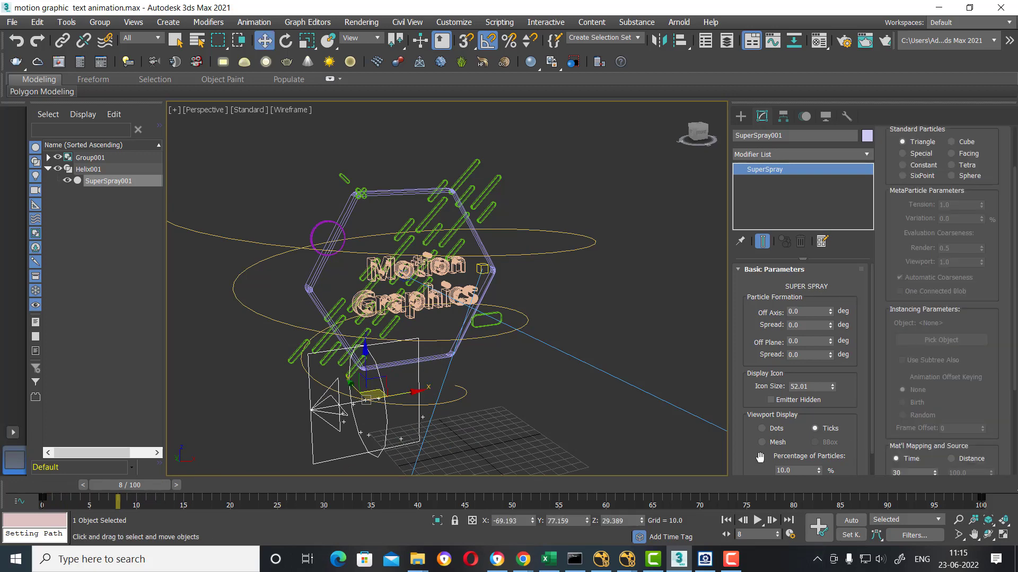
{"action": "scroll", "coordinate": [760, 459], "scroll_direction": "down", "scroll_amount": 1}
{"action": "left_click", "coordinate": [762, 470]}
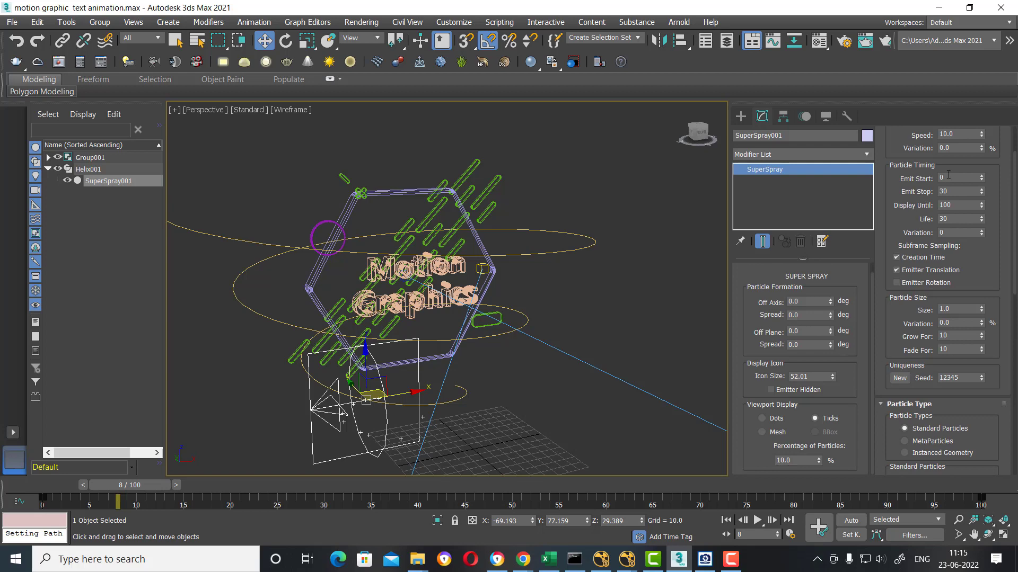
{"action": "scroll", "coordinate": [896, 380], "scroll_direction": "up", "scroll_amount": 3}
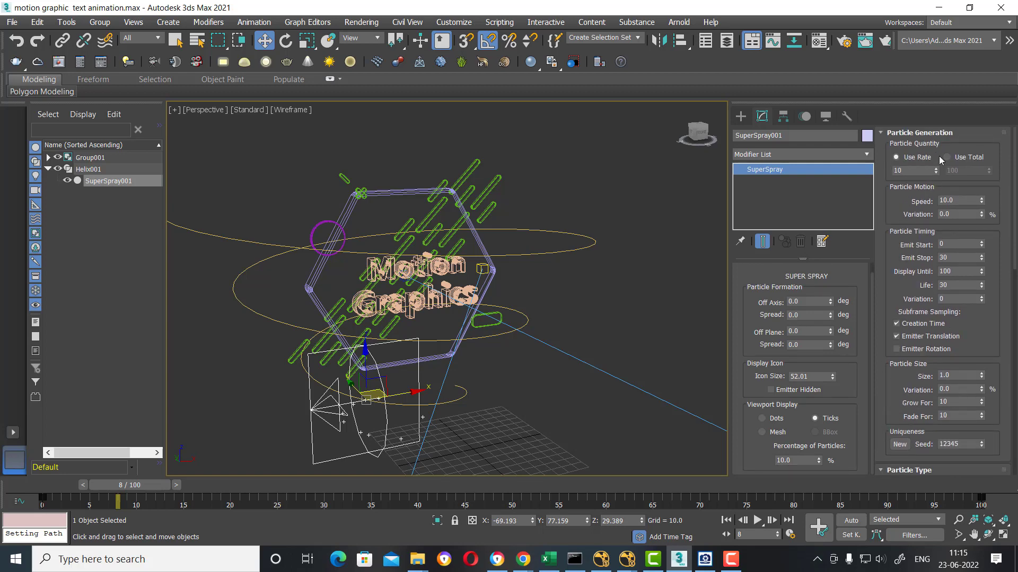
Step: Set the particle Use Rate to 1000 and preview the trail
{"action": "left_click_drag", "start_coordinate": [927, 171], "coordinate": [831, 170]}
{"action": "type", "text": "100"}
{"action": "key", "text": "Return"}
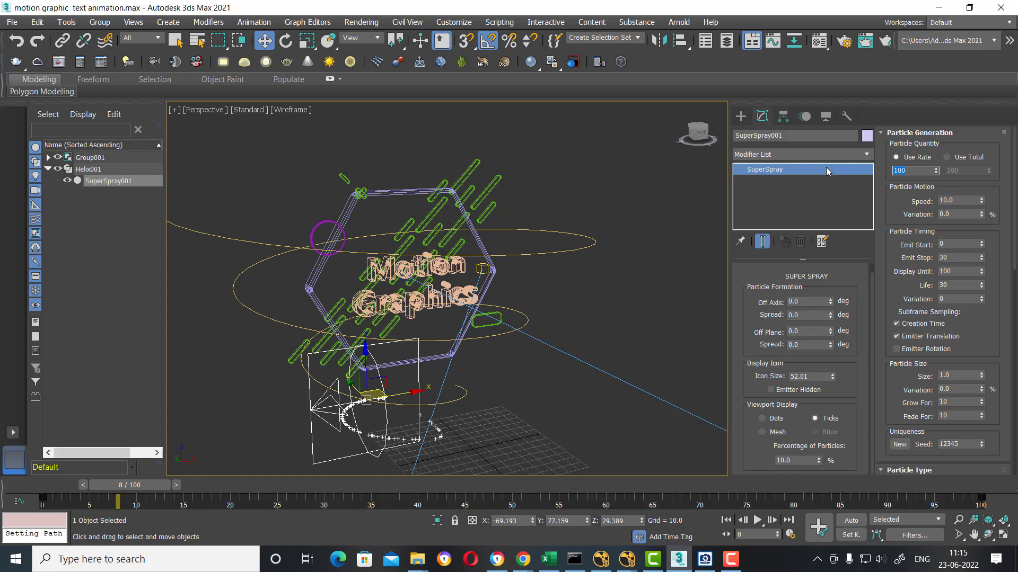
{"action": "mouse_move", "coordinate": [129, 495]}
{"action": "left_mouse_down"}
{"action": "mouse_move", "coordinate": [660, 464]}
{"action": "mouse_move", "coordinate": [419, 485]}
{"action": "mouse_move", "coordinate": [233, 485]}
{"action": "mouse_move", "coordinate": [119, 527]}
{"action": "mouse_move", "coordinate": [518, 498]}
{"action": "mouse_move", "coordinate": [315, 498]}
{"action": "left_mouse_up"}
{"action": "key", "text": "w"}
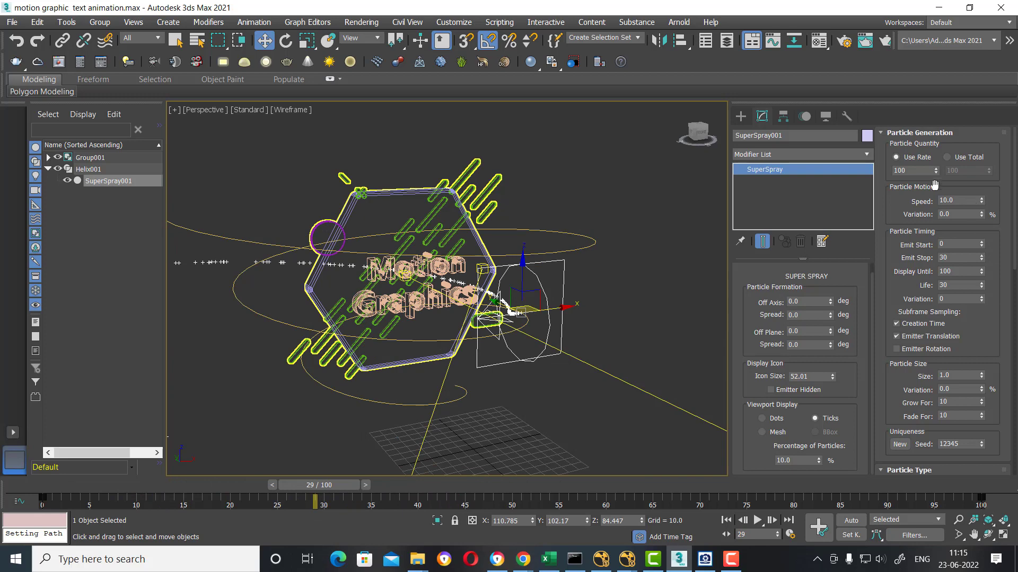
{"action": "type", "text": "0"}
{"action": "key", "text": "Return"}
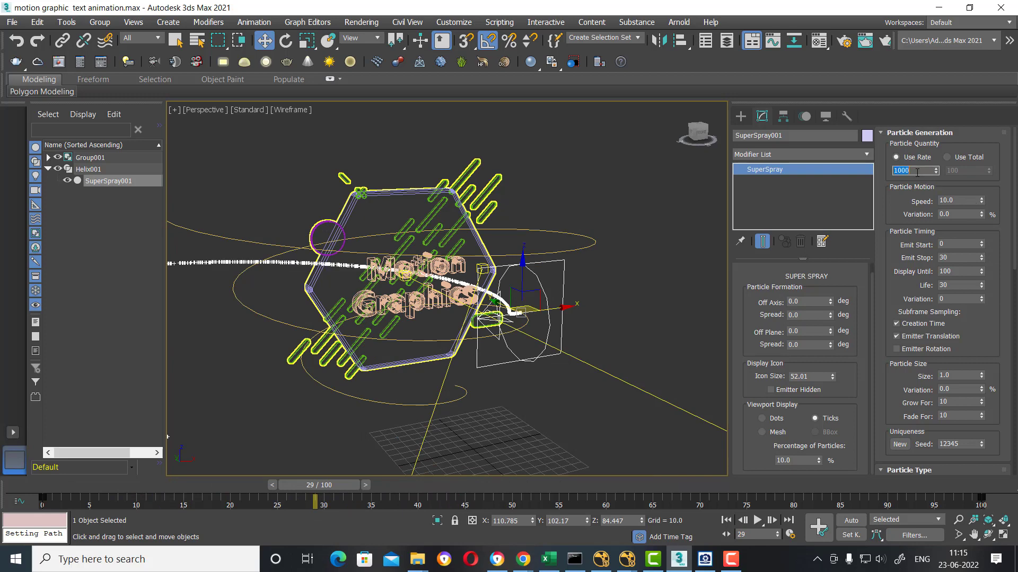
Step: Set particle Speed to 0 and Emit Stop to 100, then preview the trail
{"action": "right_click", "coordinate": [982, 201]}
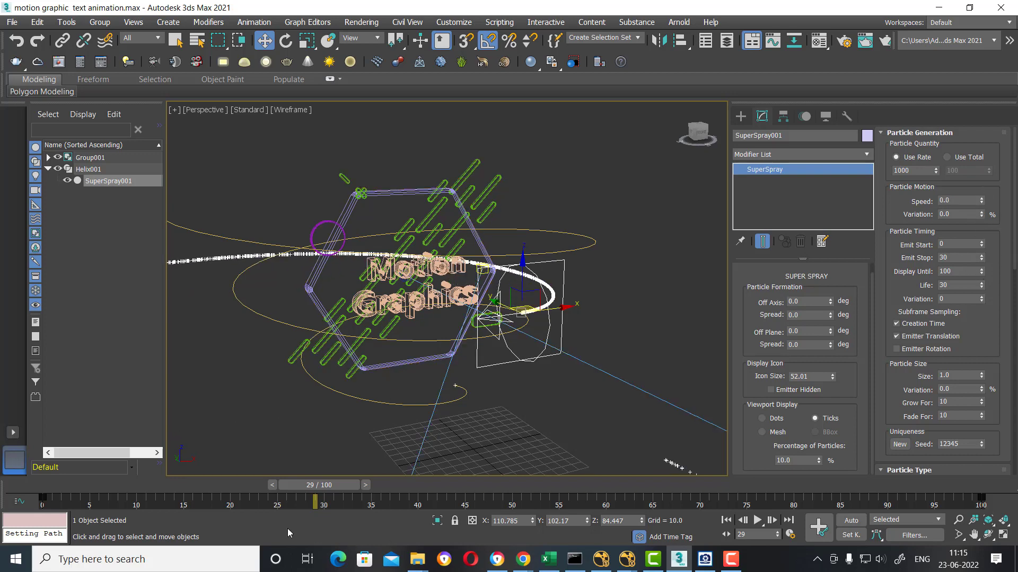
{"action": "mouse_move", "coordinate": [327, 484]}
{"action": "left_mouse_down"}
{"action": "mouse_move", "coordinate": [194, 515]}
{"action": "mouse_move", "coordinate": [352, 472]}
{"action": "mouse_move", "coordinate": [326, 476]}
{"action": "left_mouse_up"}
{"action": "key", "text": "w"}
{"action": "left_click_drag", "start_coordinate": [951, 257], "coordinate": [932, 258]}
{"action": "mouse_move", "coordinate": [295, 492]}
{"action": "left_mouse_down"}
{"action": "mouse_move", "coordinate": [175, 500]}
{"action": "mouse_move", "coordinate": [351, 513]}
{"action": "left_mouse_up"}
Step: Return to four viewports and run a quick camera test render, stopping it early
{"action": "key", "text": "alt+w"}
{"action": "left_click", "coordinate": [682, 437]}
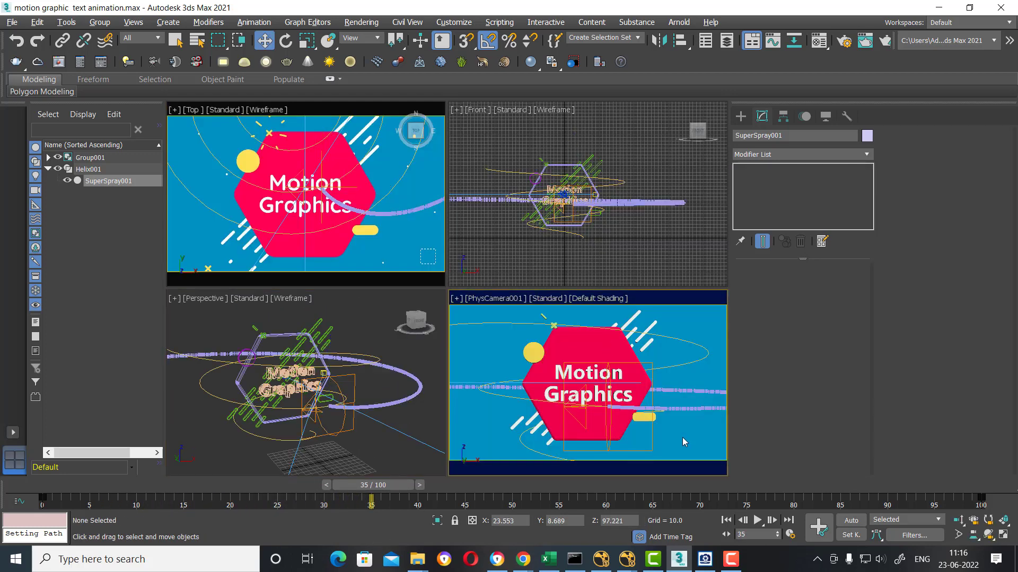
{"action": "key", "text": "shift+q"}
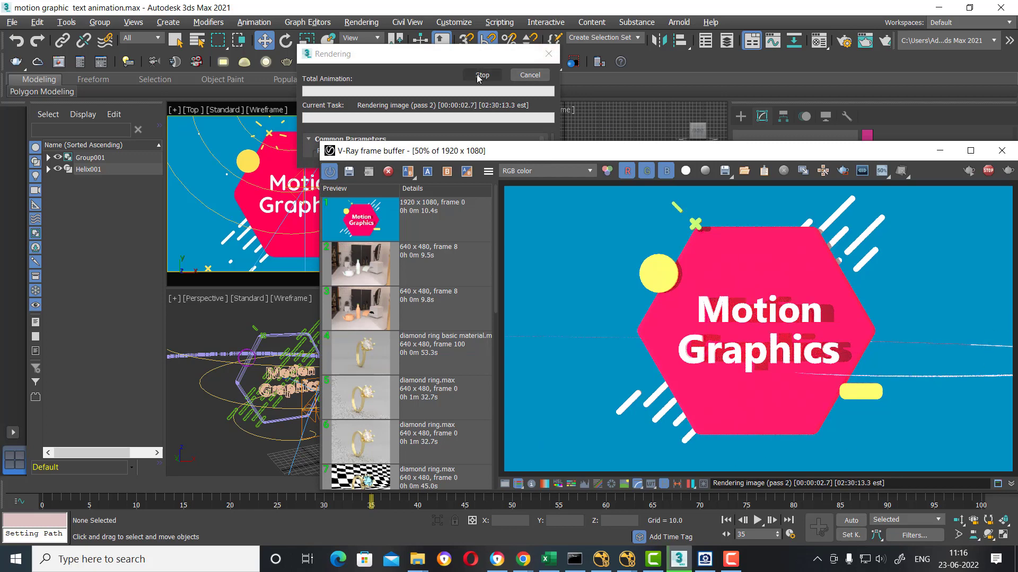
{"action": "left_click", "coordinate": [941, 151]}
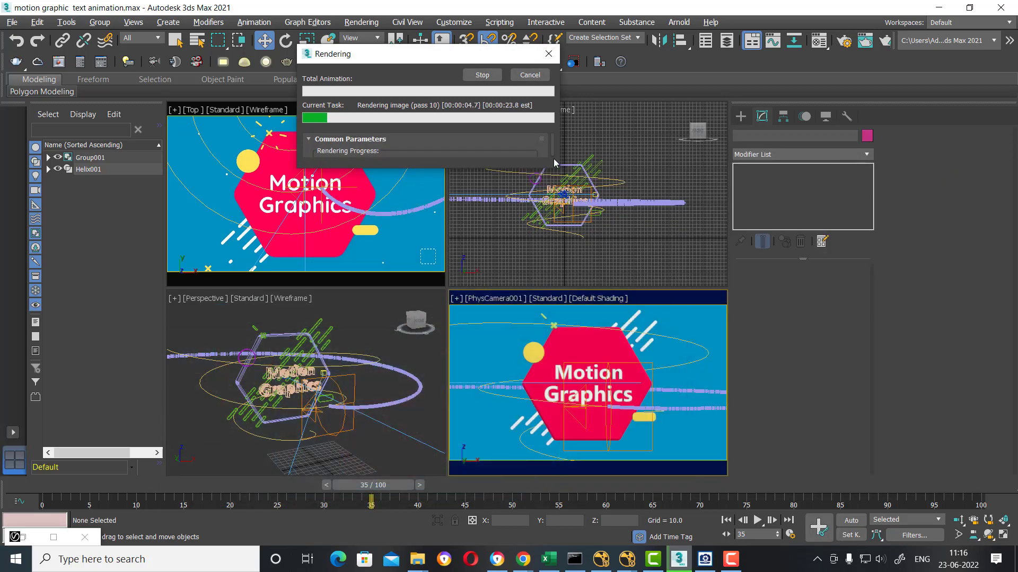
{"action": "left_click", "coordinate": [480, 76]}
{"action": "left_click", "coordinate": [336, 430]}
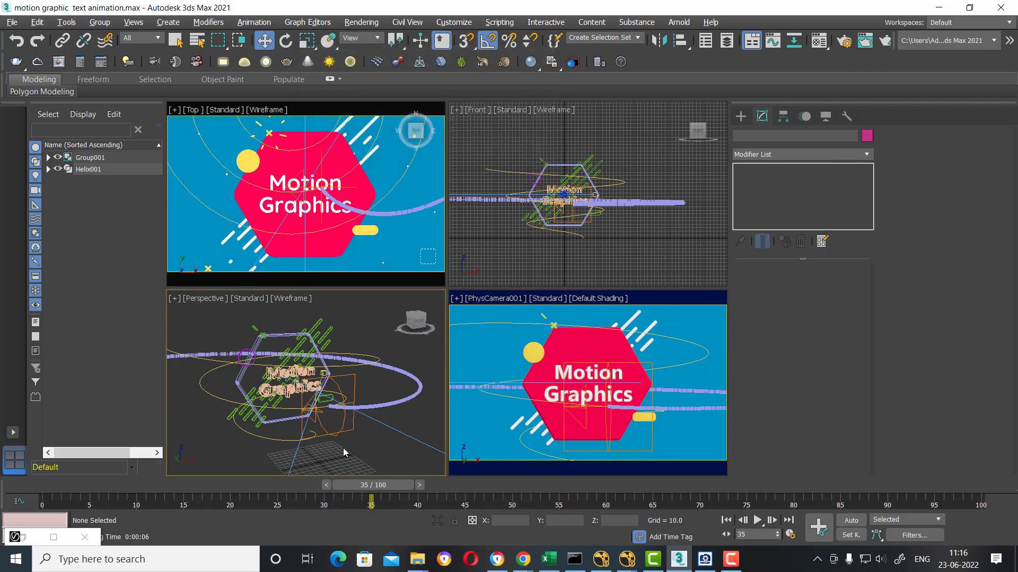
Step: Set SuperSpray001 Off Axis and both spreads to 180° and Speed to 1.69
{"action": "left_click", "coordinate": [341, 421]}
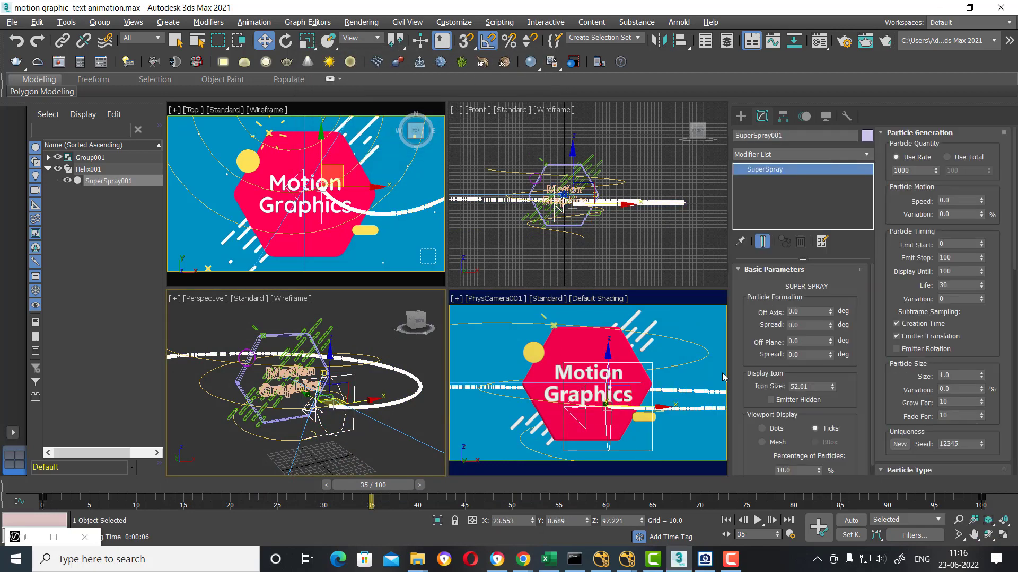
{"action": "left_click_drag", "start_coordinate": [831, 310], "coordinate": [830, 255]}
{"action": "mouse_move", "coordinate": [833, 142]}
{"action": "left_mouse_down"}
{"action": "mouse_move", "coordinate": [848, 323]}
{"action": "mouse_move", "coordinate": [830, 206]}
{"action": "left_mouse_up"}
{"action": "left_click_drag", "start_coordinate": [830, 353], "coordinate": [841, 141]}
{"action": "left_click_drag", "start_coordinate": [896, 434], "coordinate": [896, 433]}
{"action": "left_click_drag", "start_coordinate": [981, 202], "coordinate": [983, 105]}
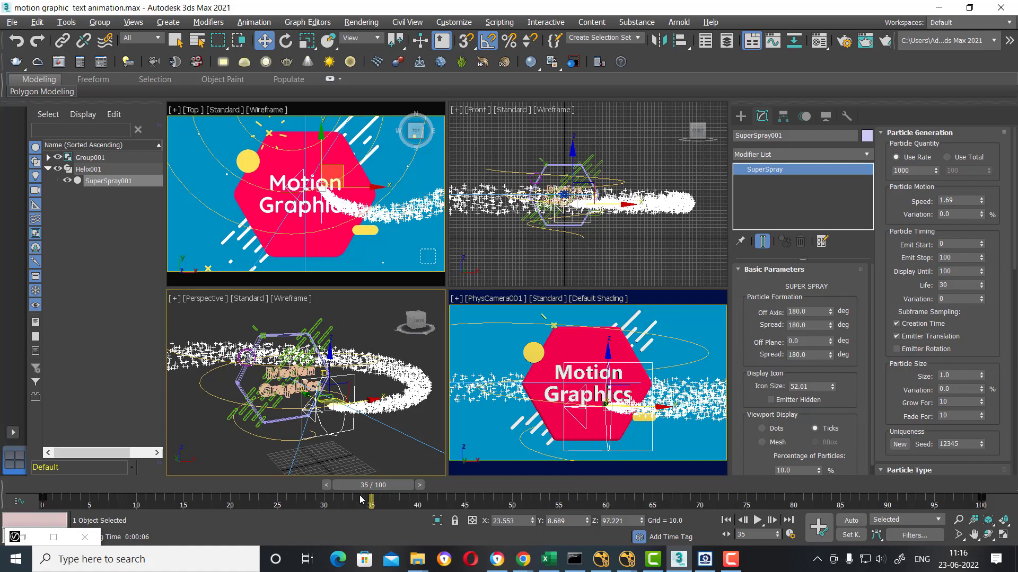
{"action": "mouse_move", "coordinate": [375, 488]}
{"action": "left_mouse_down"}
{"action": "mouse_move", "coordinate": [883, 514]}
{"action": "mouse_move", "coordinate": [415, 510]}
{"action": "mouse_move", "coordinate": [427, 510]}
{"action": "left_mouse_up"}
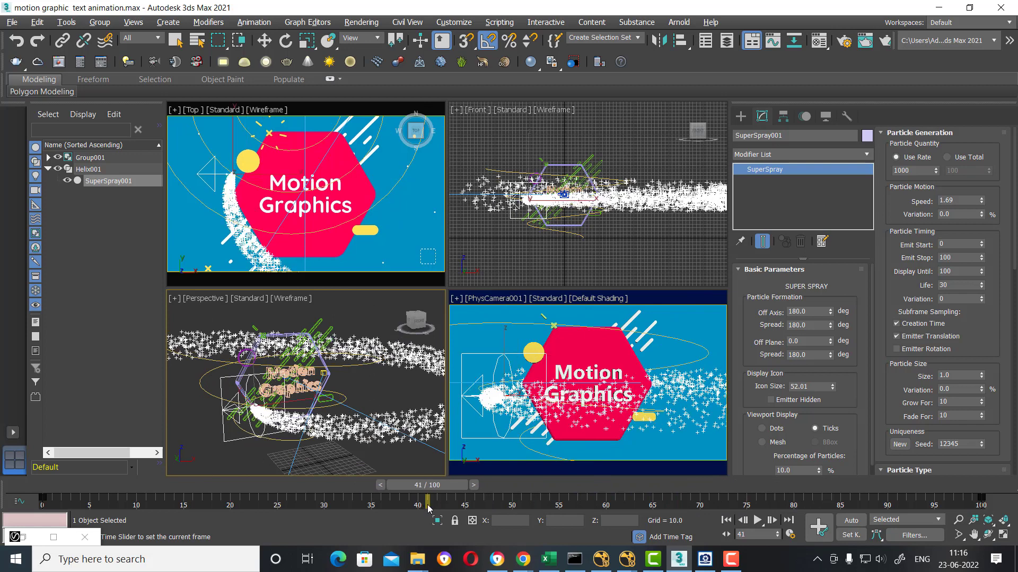
Step: Maximize the camera viewport at frame 41, render it with V-Ray, and minimize the frame buffer
{"action": "key", "text": "w"}
{"action": "left_click", "coordinate": [649, 449]}
{"action": "key", "text": "alt+w"}
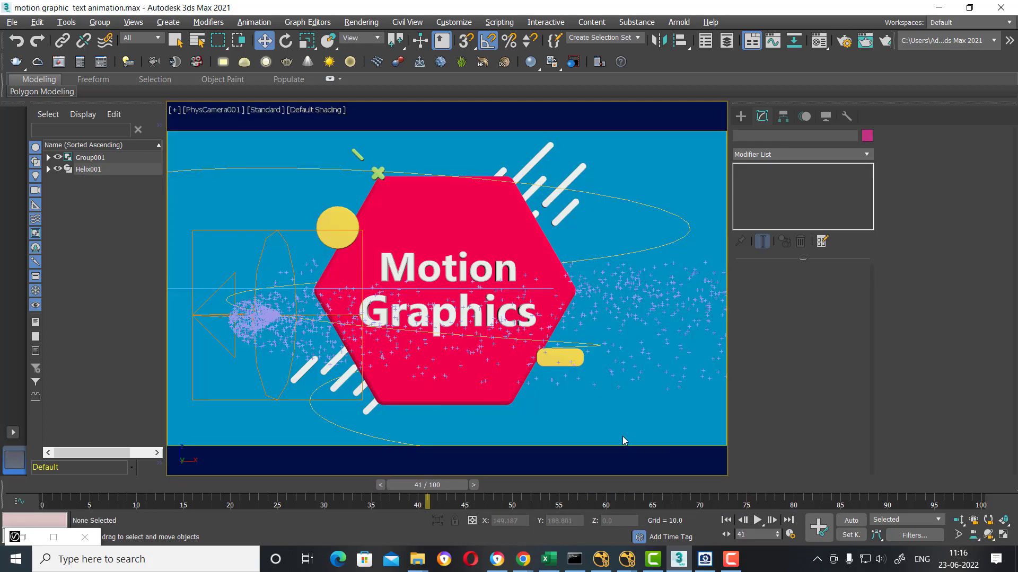
{"action": "key", "text": "shift+q"}
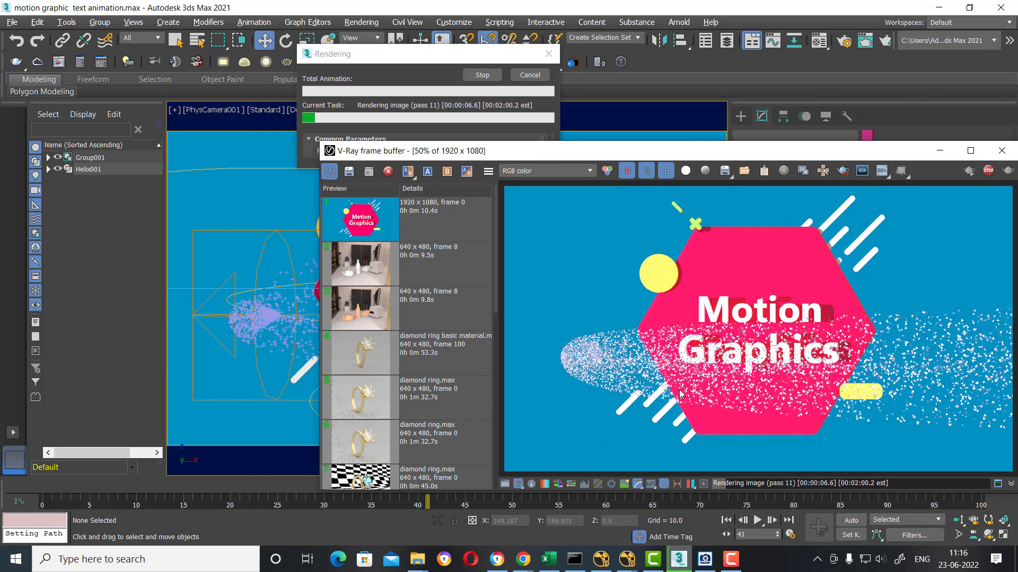
{"action": "left_click", "coordinate": [705, 560]}
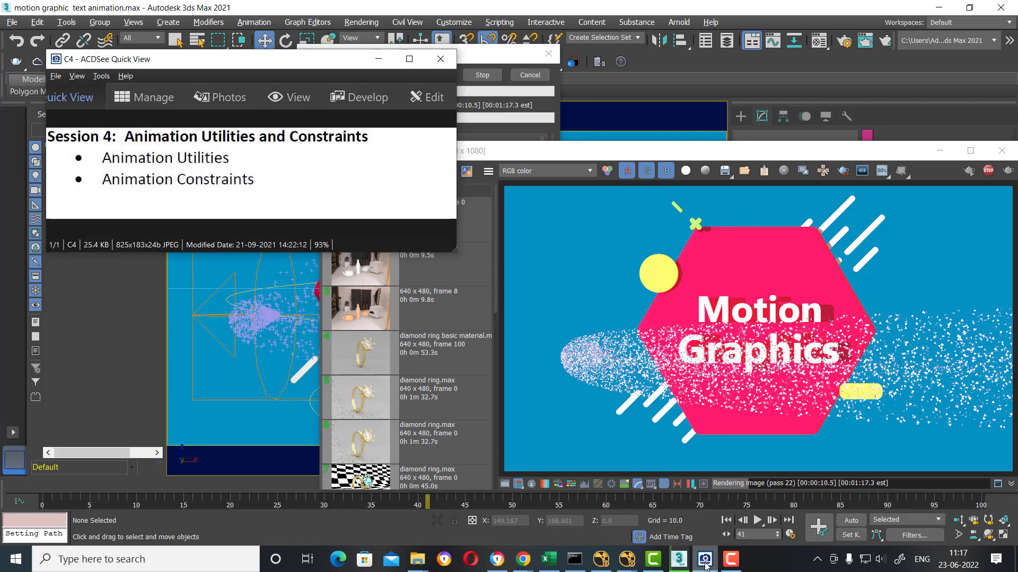
{"action": "left_click", "coordinate": [705, 561]}
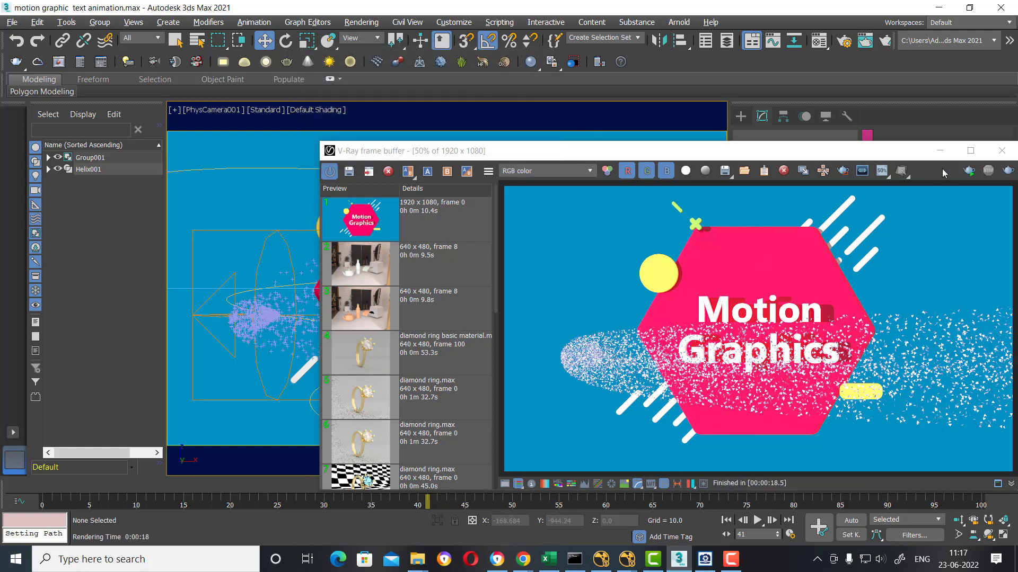
{"action": "left_click", "coordinate": [939, 151]}
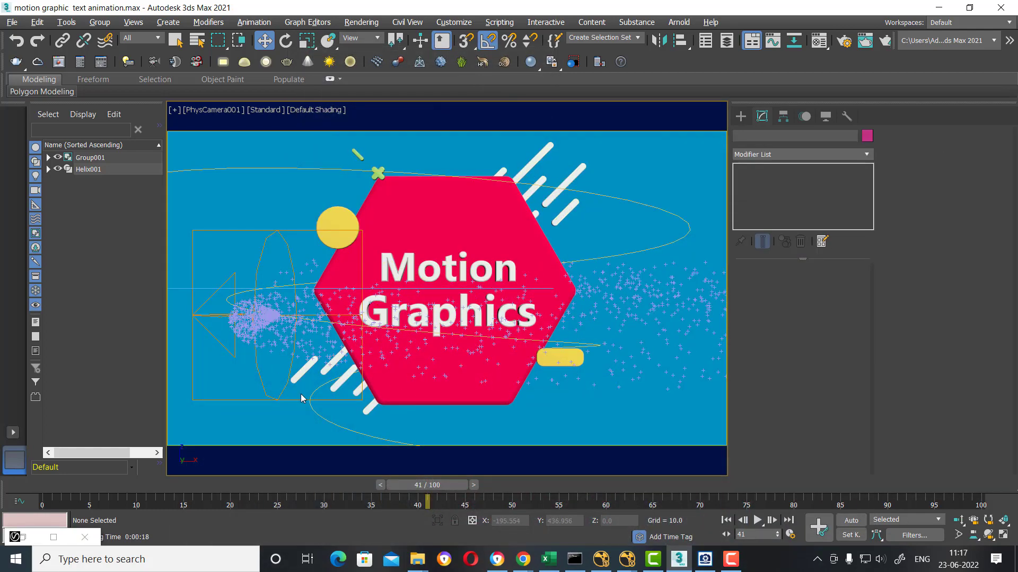
Step: Set SuperSpray001's viewport display to Mesh and test-render the camera view, stopping early
{"action": "left_click", "coordinate": [342, 380]}
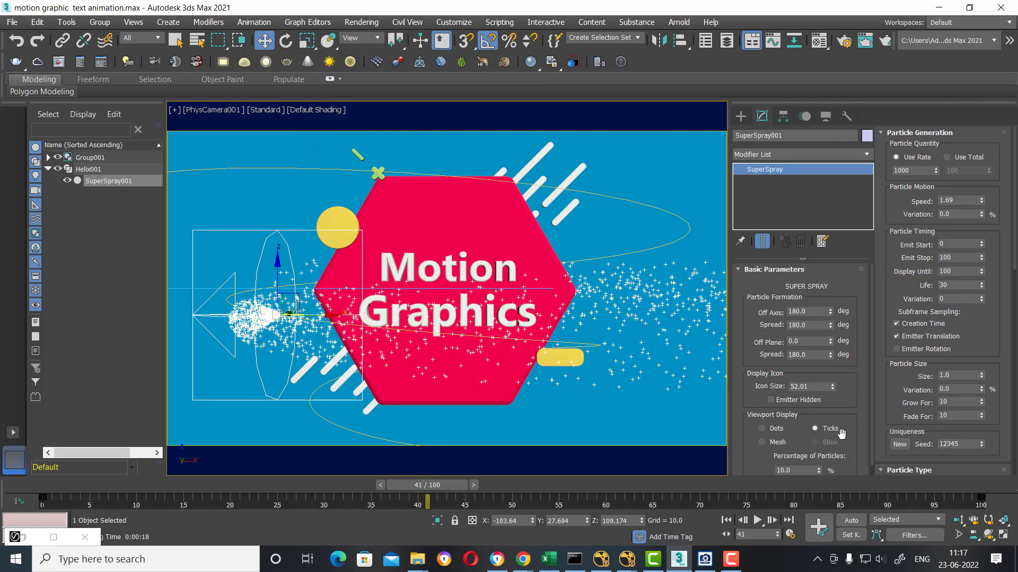
{"action": "left_click", "coordinate": [777, 443]}
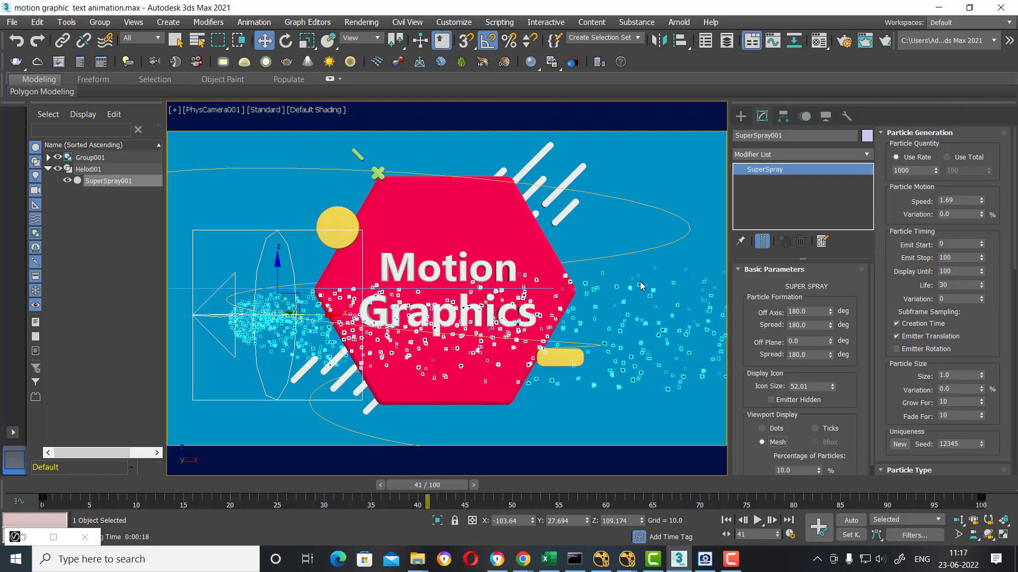
{"action": "key", "text": "shift+q"}
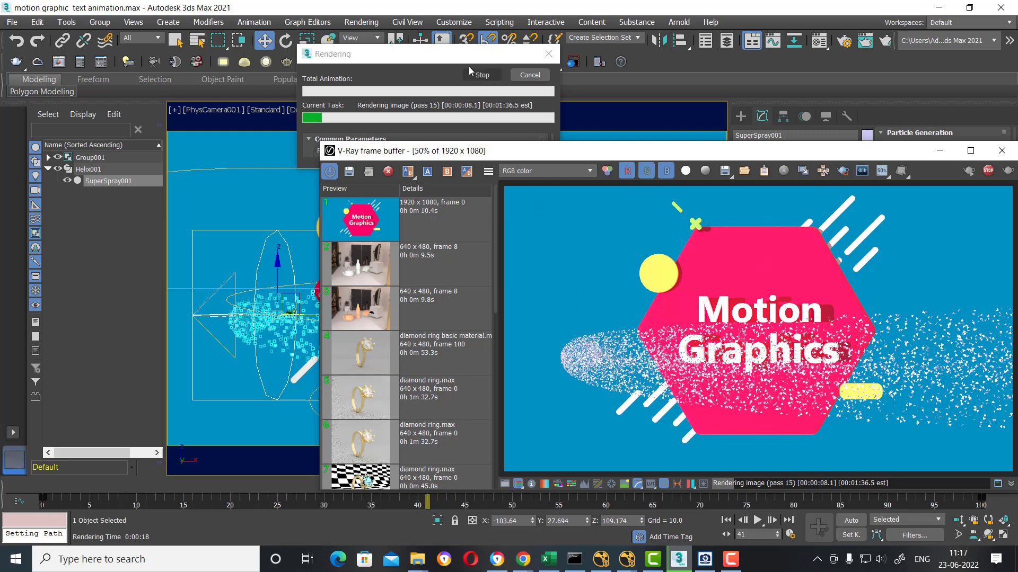
{"action": "left_click", "coordinate": [481, 75]}
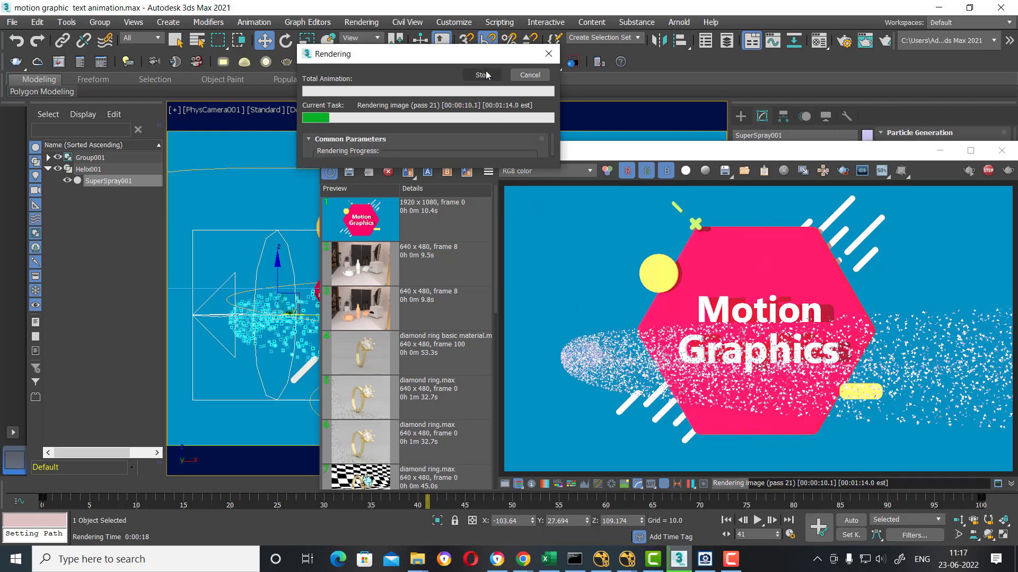
{"action": "left_click", "coordinate": [487, 76]}
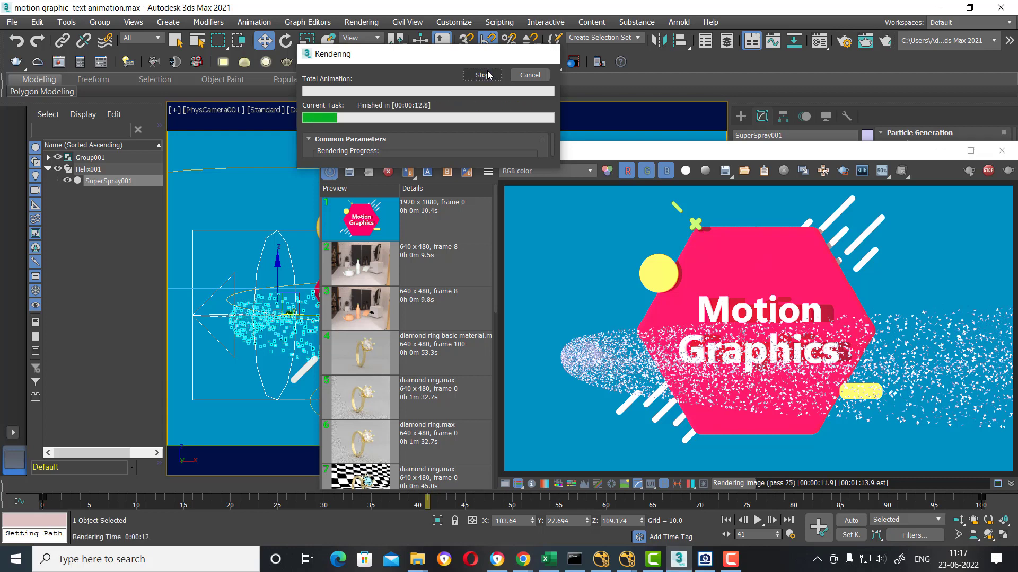
Step: Save the rendered frame as the JPEG 'MOTION GRAPHIC pt 4'
{"action": "left_click", "coordinate": [726, 172]}
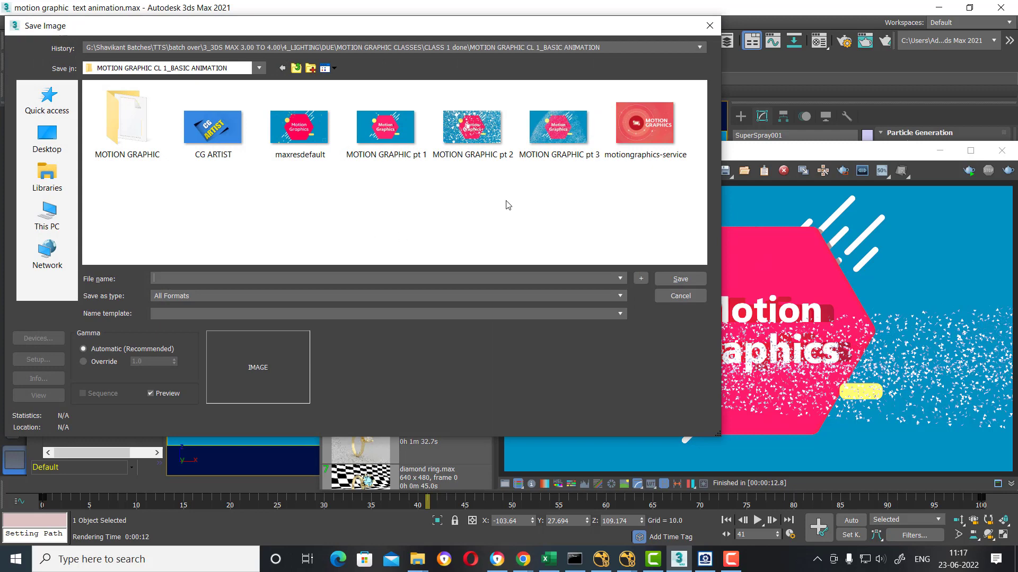
{"action": "left_click", "coordinate": [558, 155]}
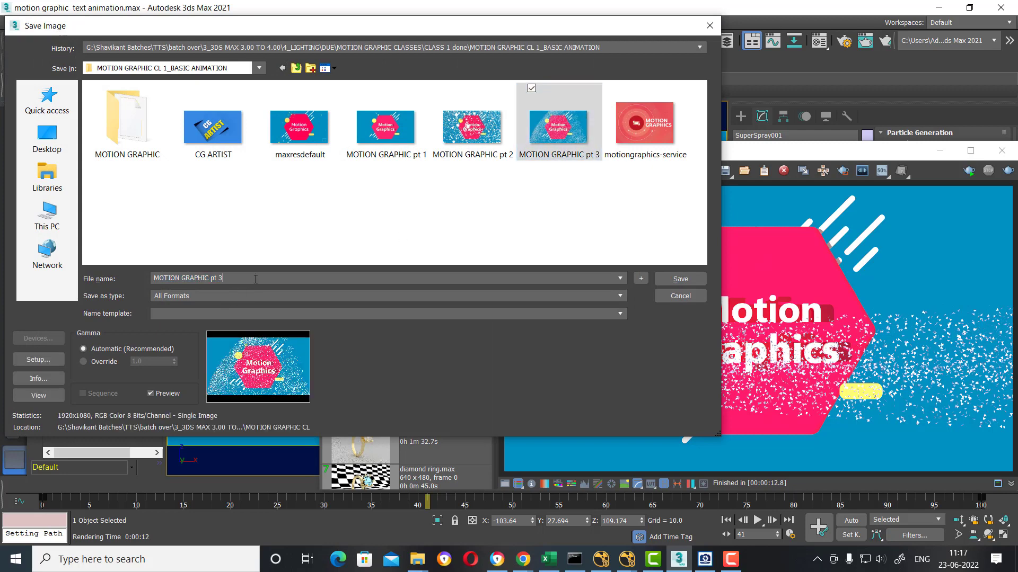
{"action": "key", "text": "BackSpace"}
{"action": "type", "text": "4"}
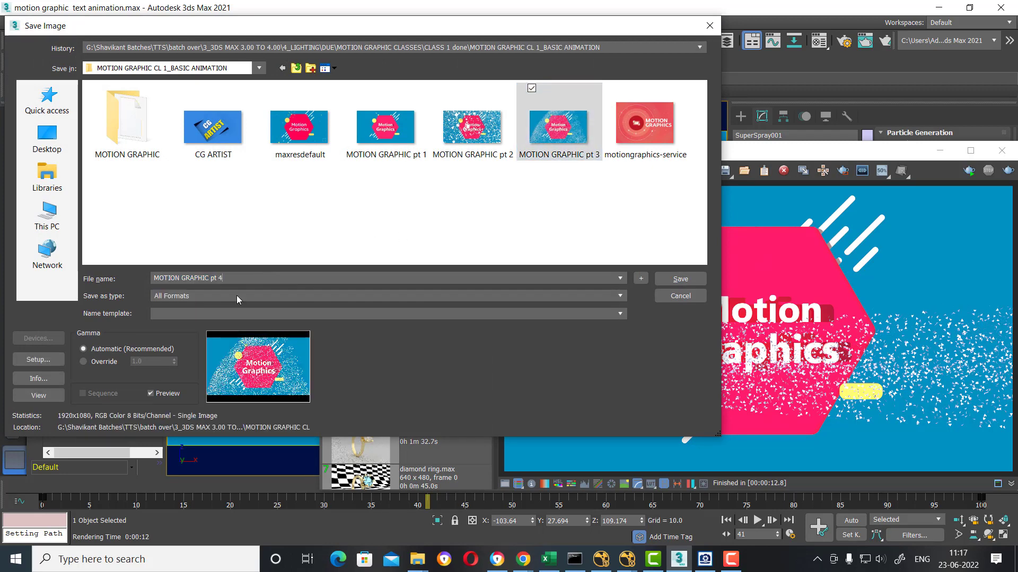
{"action": "left_click", "coordinate": [237, 296]}
{"action": "left_click", "coordinate": [195, 366]}
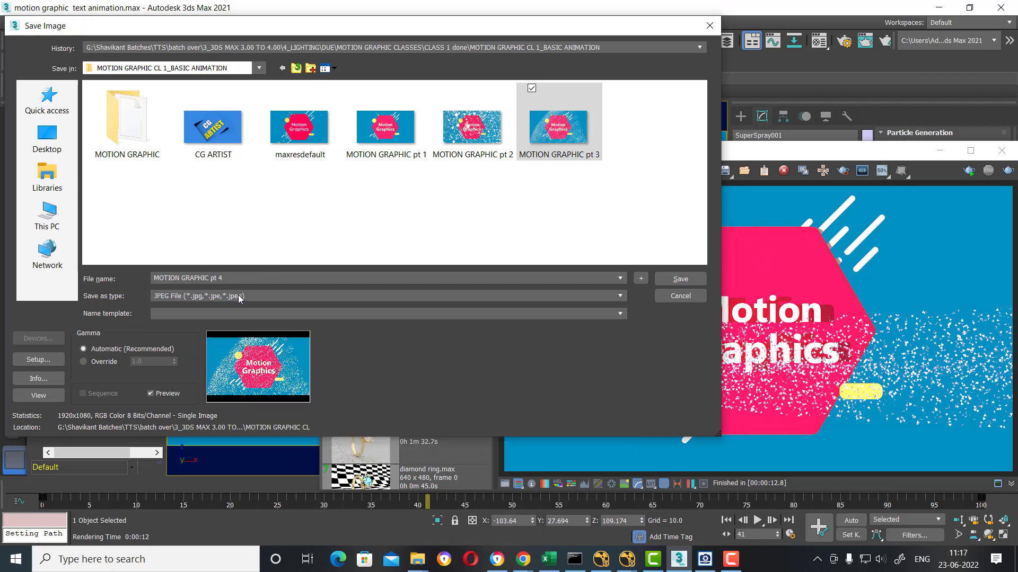
{"action": "key", "text": "Return"}
{"action": "left_click", "coordinate": [315, 309]}
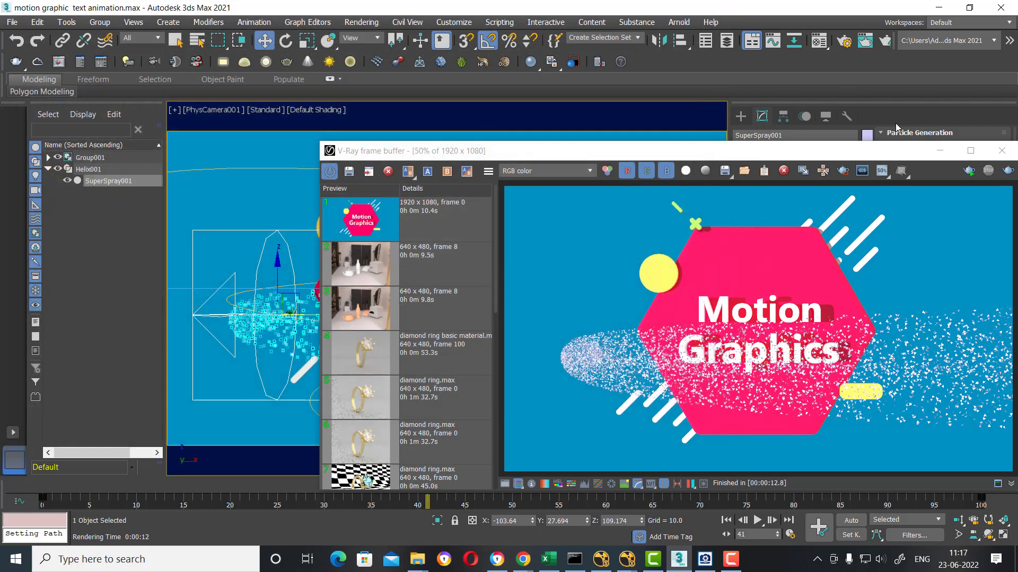
{"action": "left_click", "coordinate": [940, 150]}
Step: Rotate SuperSpray001 from -90 to 90 on Y and scrub the timeline to check the stream
{"action": "key", "text": "alt+w"}
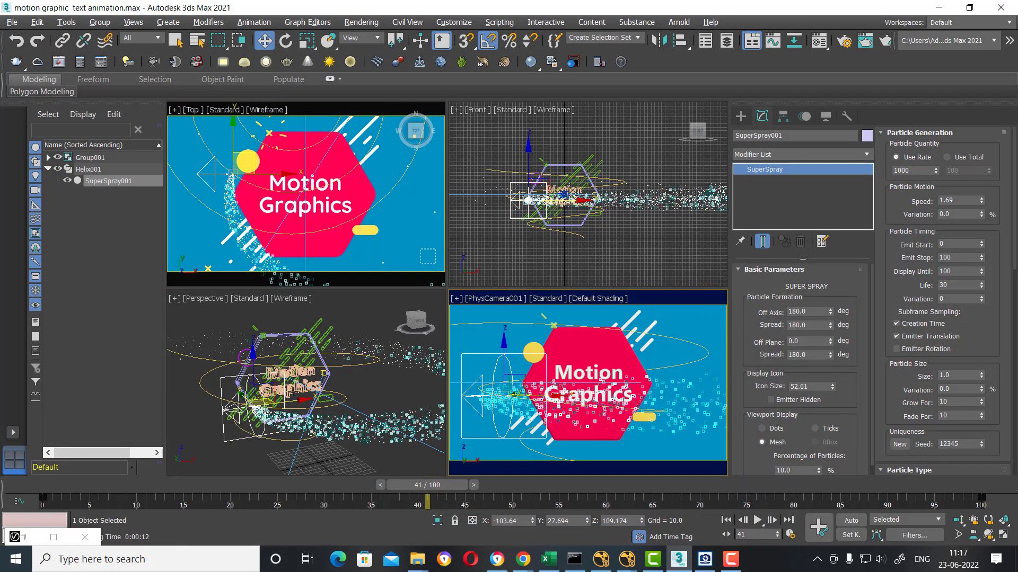
{"action": "mouse_move", "coordinate": [429, 485]}
{"action": "left_mouse_down"}
{"action": "mouse_move", "coordinate": [142, 499]}
{"action": "mouse_move", "coordinate": [151, 499]}
{"action": "left_mouse_up"}
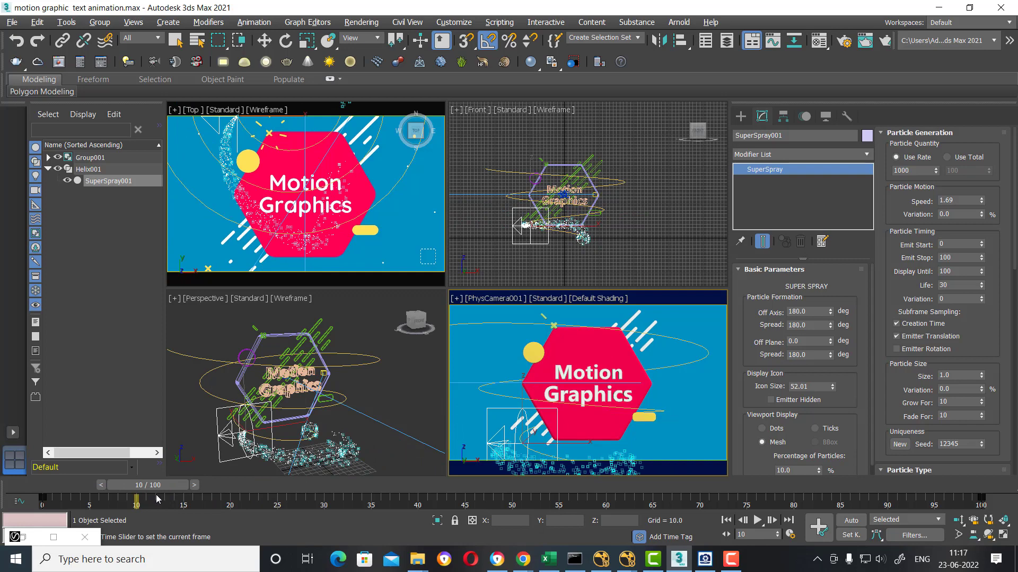
{"action": "key", "text": "w"}
{"action": "key", "text": "e"}
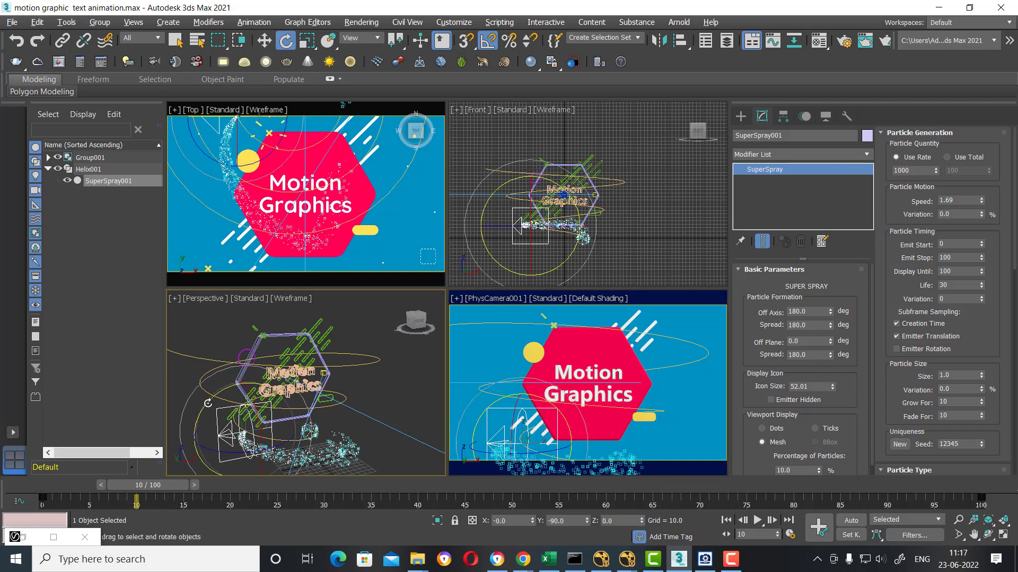
{"action": "left_click_drag", "start_coordinate": [208, 403], "coordinate": [219, 398]}
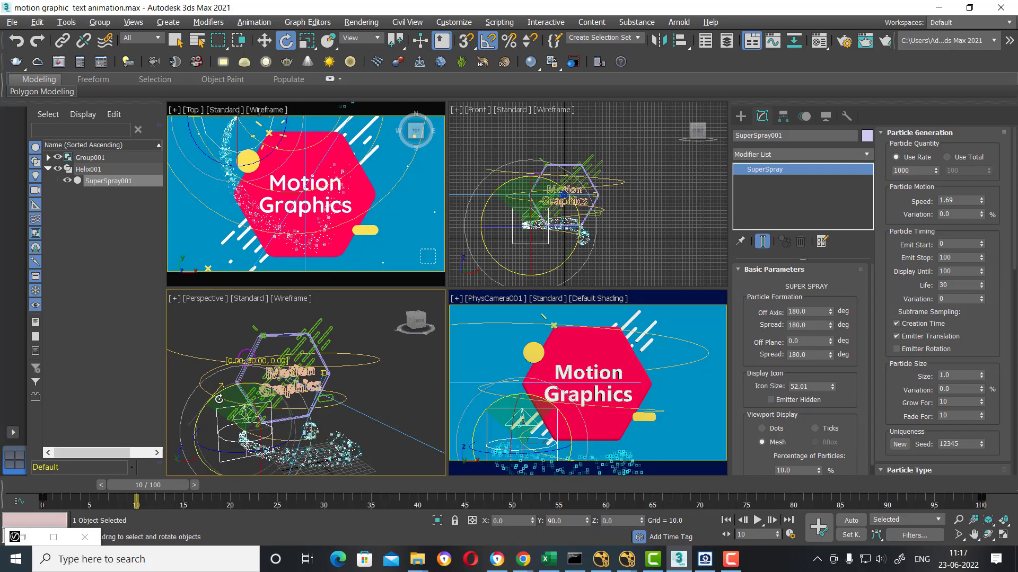
{"action": "mouse_move", "coordinate": [168, 486]}
{"action": "left_mouse_down"}
{"action": "mouse_move", "coordinate": [149, 492]}
{"action": "mouse_move", "coordinate": [420, 467]}
{"action": "left_mouse_up"}
{"action": "key", "text": "e"}
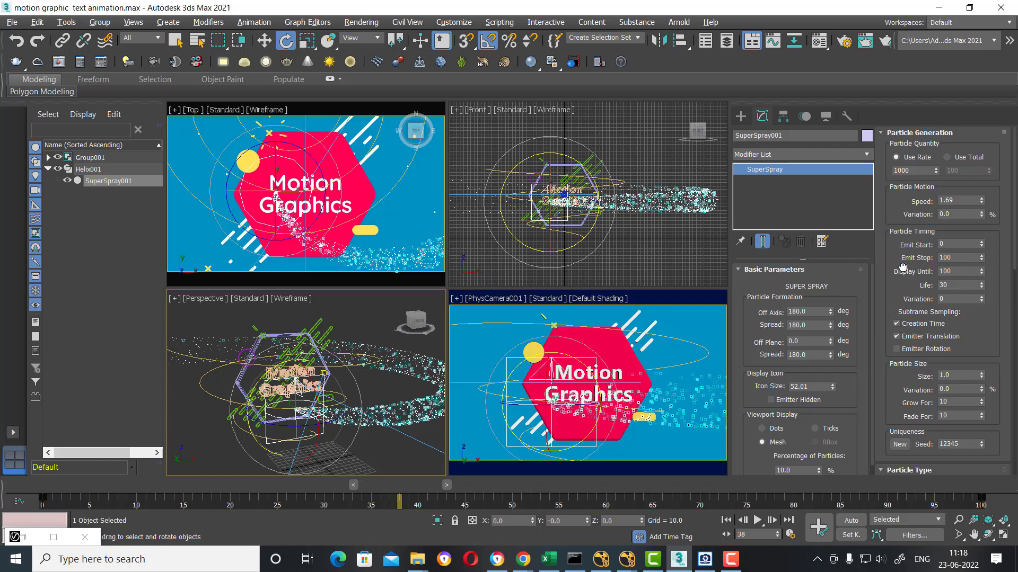
Step: Set the particles to size 3.81 and Cube type, then run a short test render
{"action": "scroll", "coordinate": [950, 243], "scroll_direction": "down", "scroll_amount": 3}
{"action": "left_click_drag", "start_coordinate": [981, 276], "coordinate": [992, 253]}
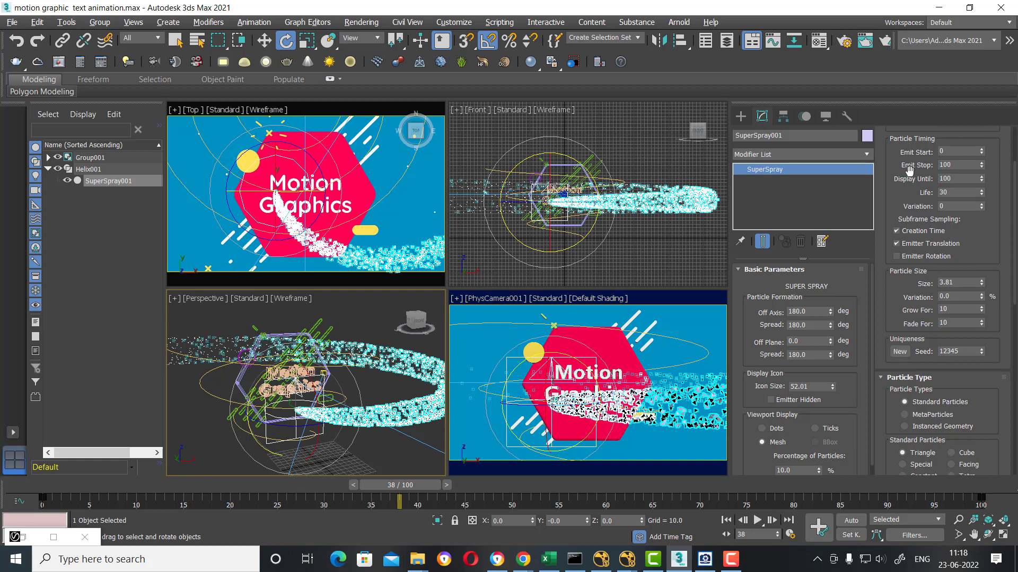
{"action": "scroll", "coordinate": [944, 265], "scroll_direction": "down", "scroll_amount": 2}
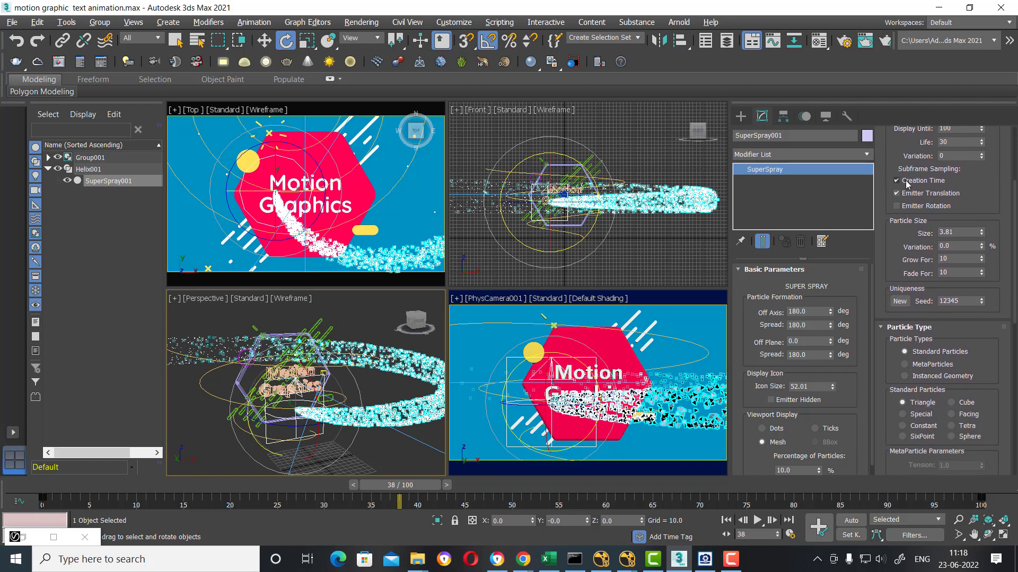
{"action": "scroll", "coordinate": [954, 313], "scroll_direction": "down", "scroll_amount": 3}
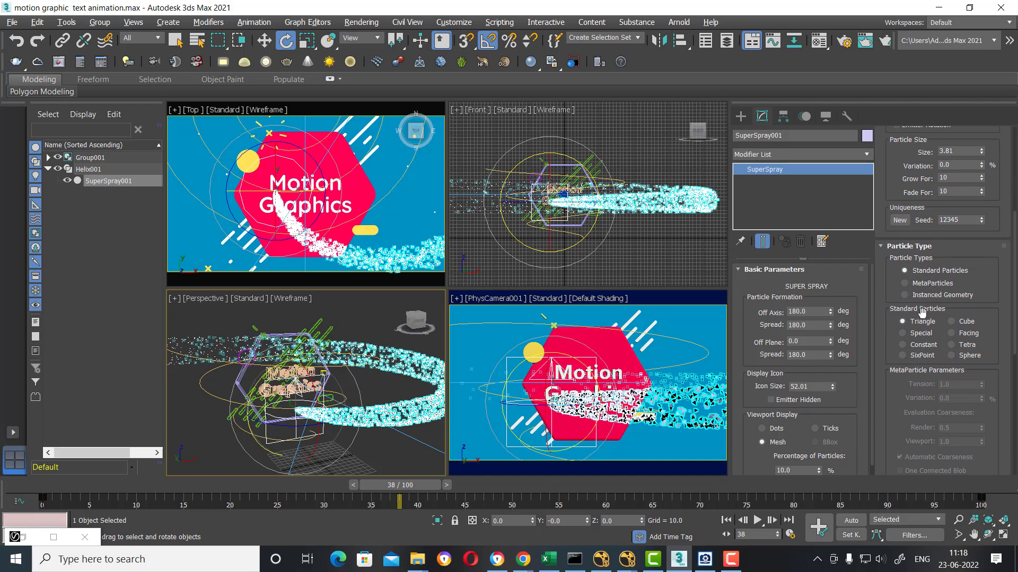
{"action": "left_click", "coordinate": [964, 326]}
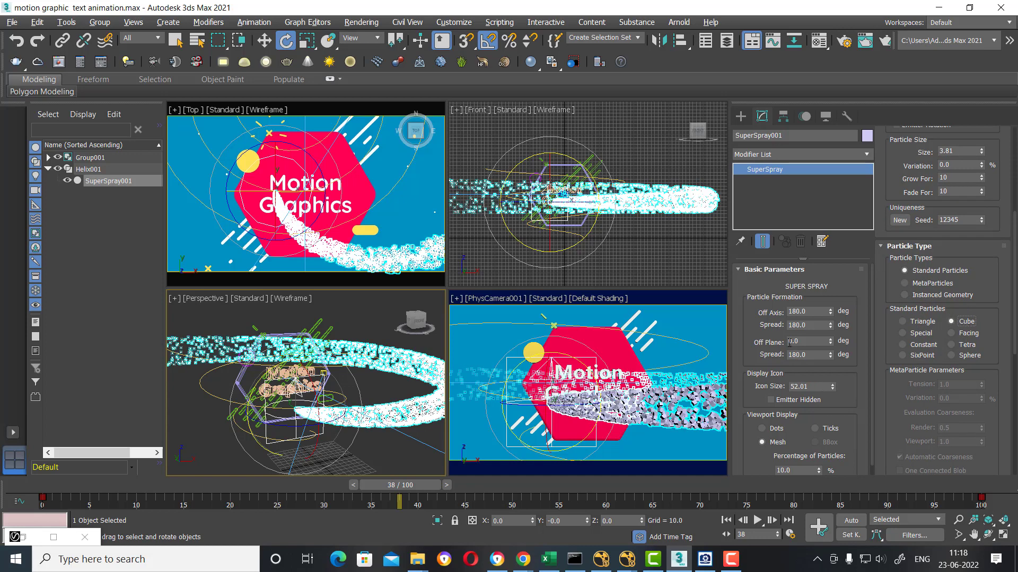
{"action": "left_click", "coordinate": [717, 338]}
{"action": "key", "text": "shift+q"}
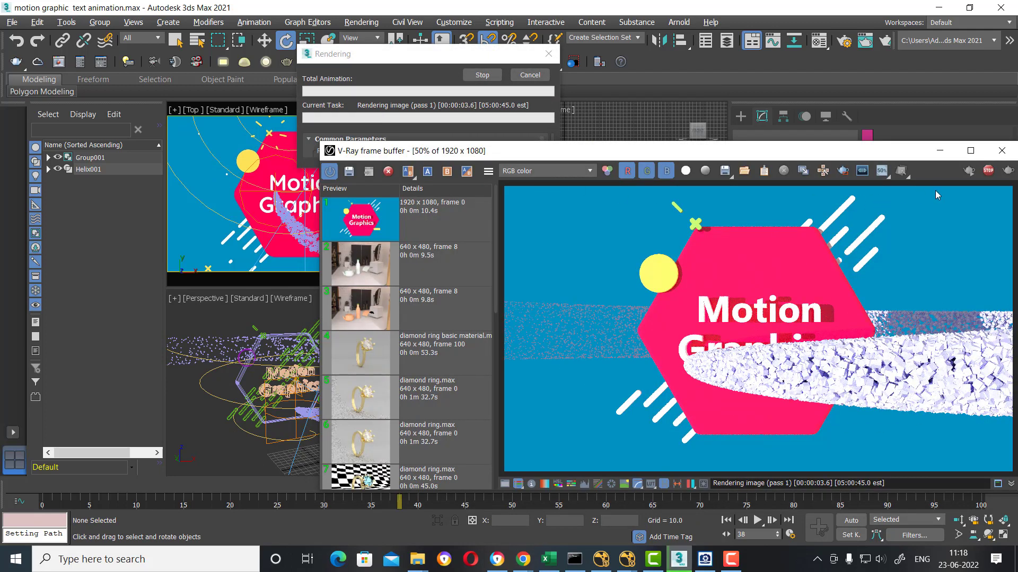
{"action": "left_click", "coordinate": [988, 170]}
{"action": "left_click", "coordinate": [1001, 151]}
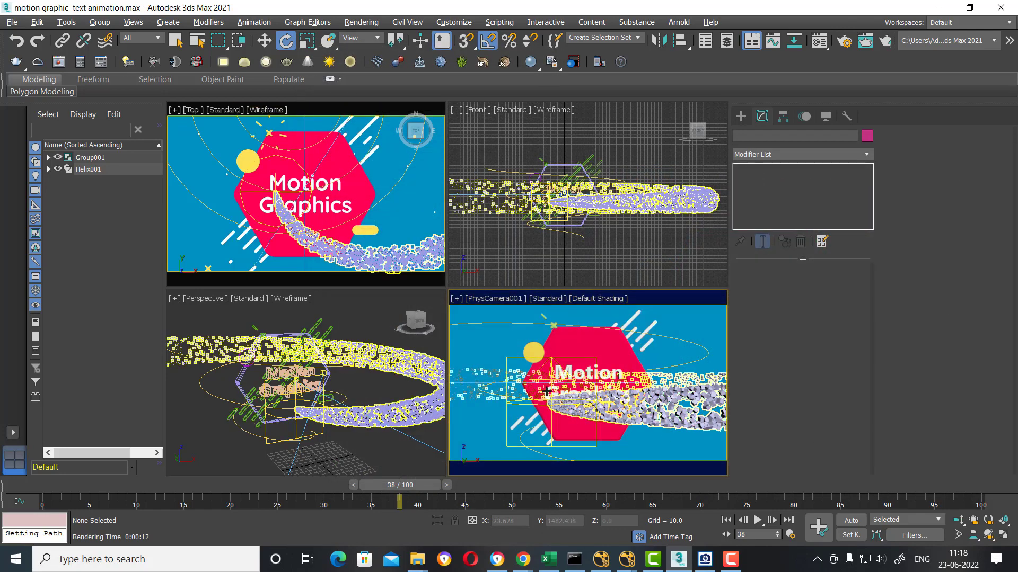
Step: Give SuperSpray001 size variation 2.54, speed variation 1.29 and particle size 1.715
{"action": "left_click", "coordinate": [401, 412]}
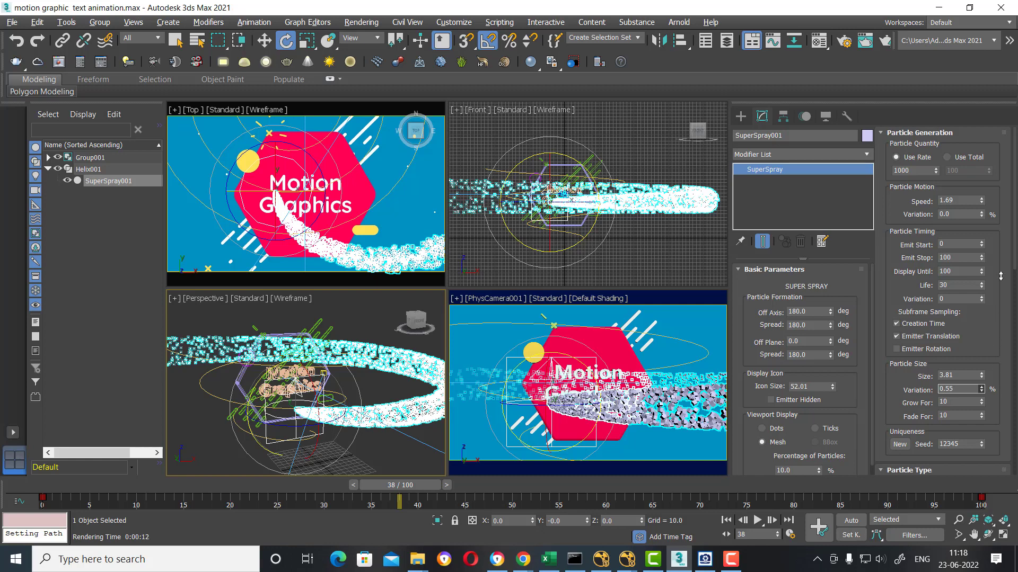
{"action": "left_click_drag", "start_coordinate": [987, 270], "coordinate": [967, 416]}
{"action": "scroll", "coordinate": [907, 397], "scroll_direction": "down", "scroll_amount": 2}
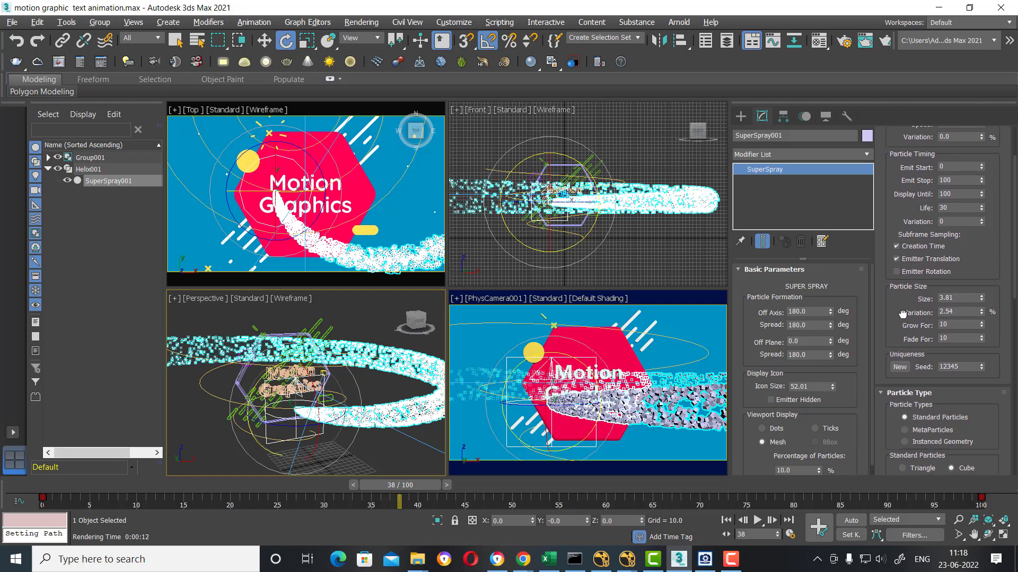
{"action": "scroll", "coordinate": [901, 424], "scroll_direction": "up", "scroll_amount": 2}
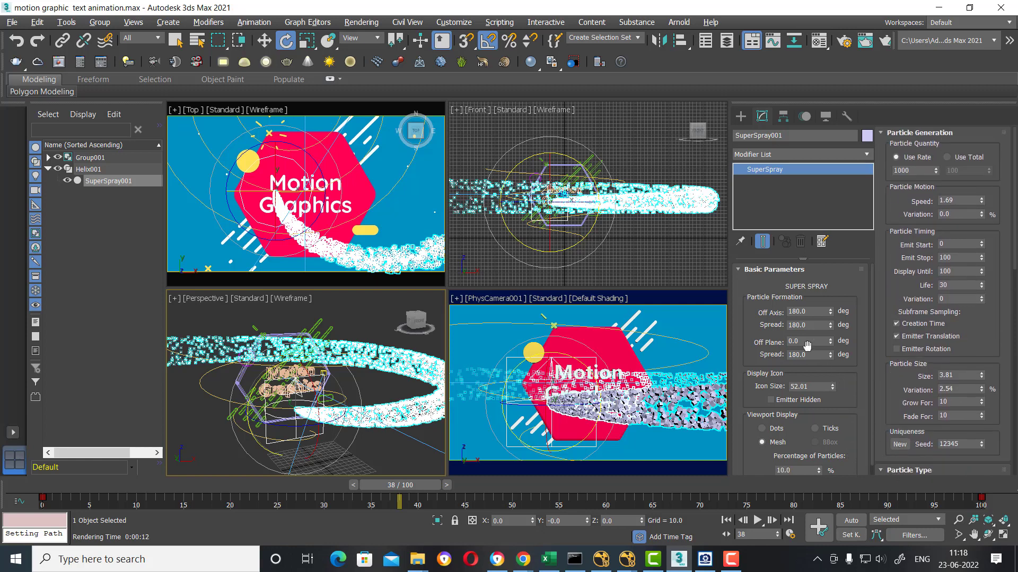
{"action": "scroll", "coordinate": [759, 323], "scroll_direction": "down", "scroll_amount": 1}
{"action": "scroll", "coordinate": [760, 260], "scroll_direction": "up", "scroll_amount": 1}
{"action": "left_click_drag", "start_coordinate": [981, 214], "coordinate": [982, 207]}
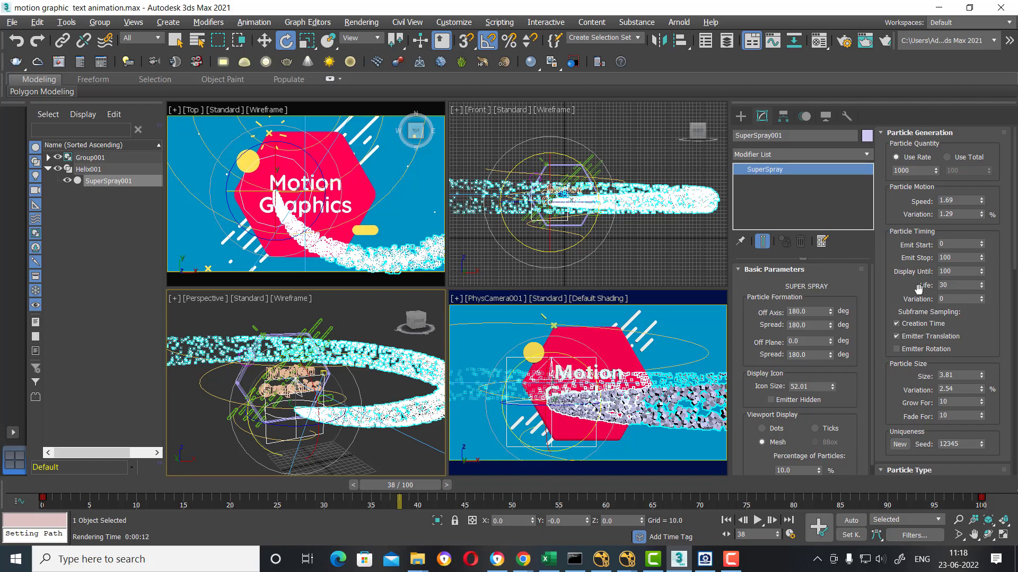
{"action": "scroll", "coordinate": [918, 289], "scroll_direction": "down", "scroll_amount": 2}
{"action": "left_click_drag", "start_coordinate": [982, 328], "coordinate": [981, 357]}
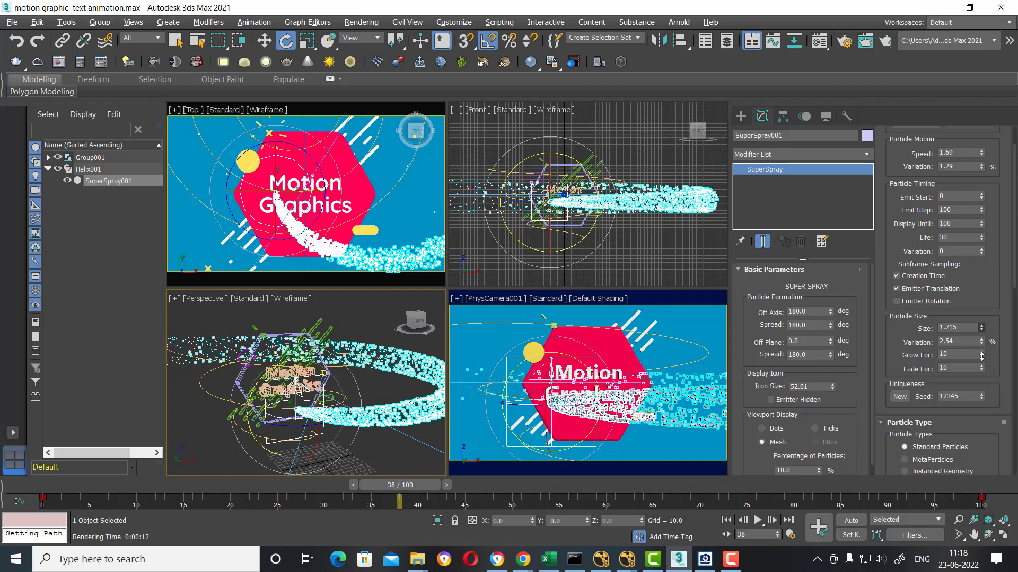
Step: Switch the SuperSpray particle type to Instanced Geometry
{"action": "scroll", "coordinate": [960, 417], "scroll_direction": "down", "scroll_amount": 2}
{"action": "scroll", "coordinate": [949, 393], "scroll_direction": "down", "scroll_amount": 3}
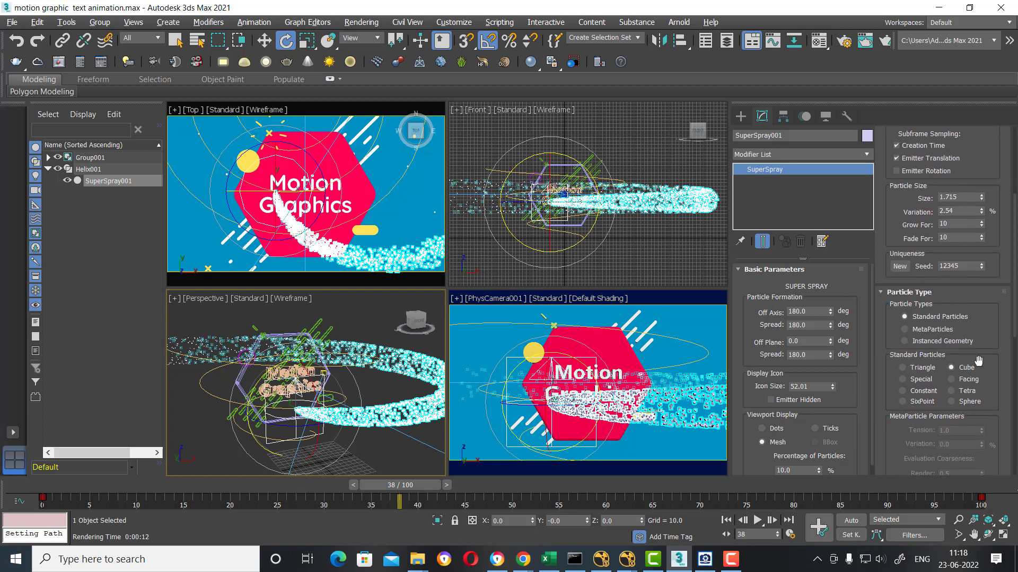
{"action": "left_click", "coordinate": [938, 346]}
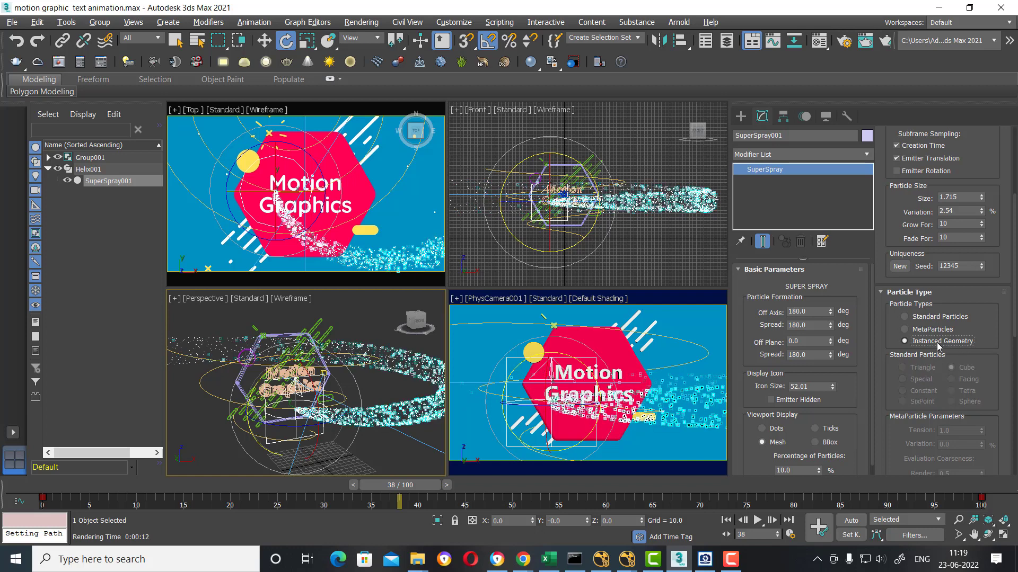
{"action": "scroll", "coordinate": [938, 347], "scroll_direction": "down", "scroll_amount": 5}
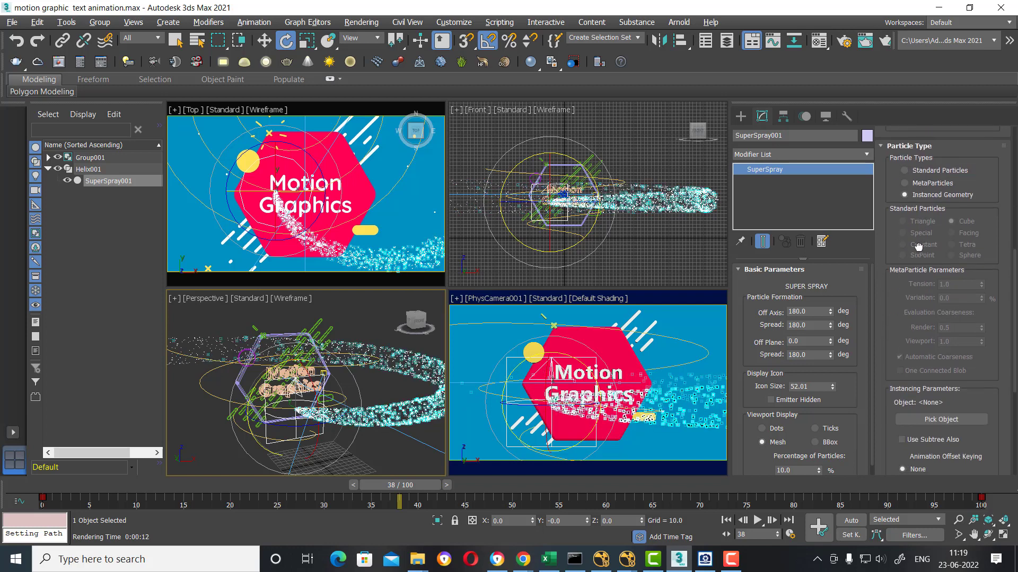
{"action": "left_click", "coordinate": [740, 116]}
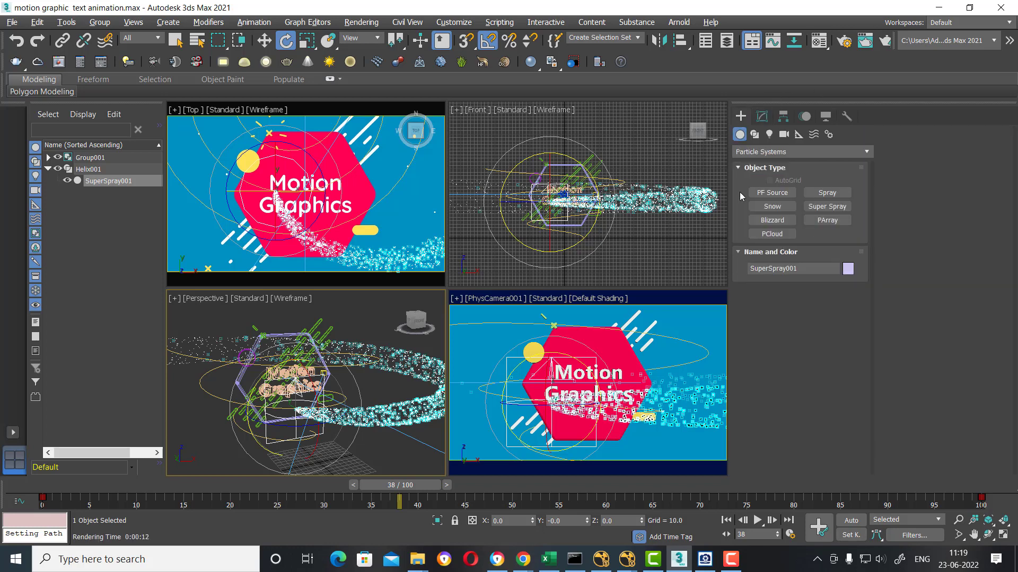
Step: Create a Standard Primitives teapot at the lower left of the scene
{"action": "left_click", "coordinate": [760, 152]}
{"action": "left_click", "coordinate": [762, 165]}
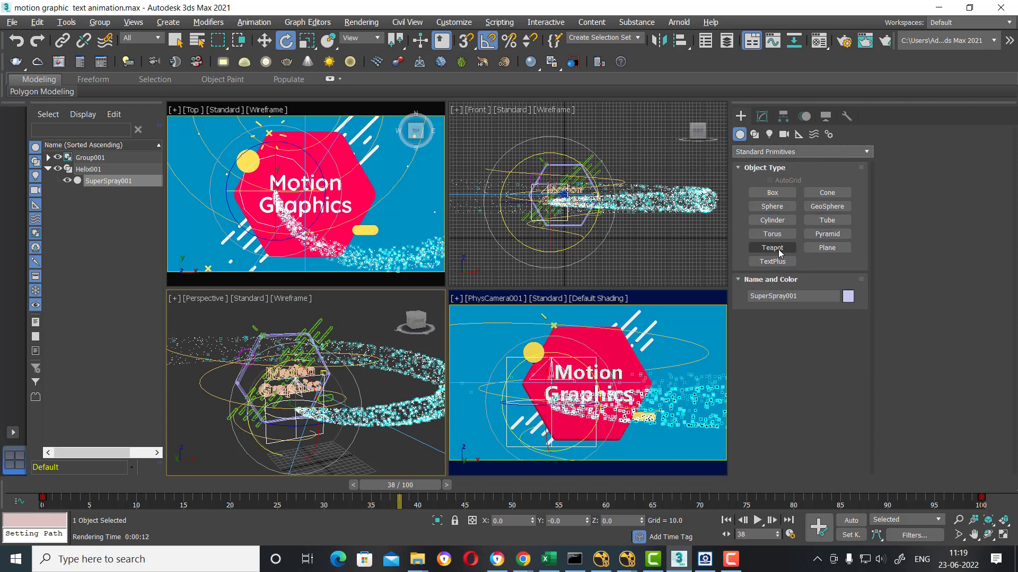
{"action": "left_click", "coordinate": [772, 247]}
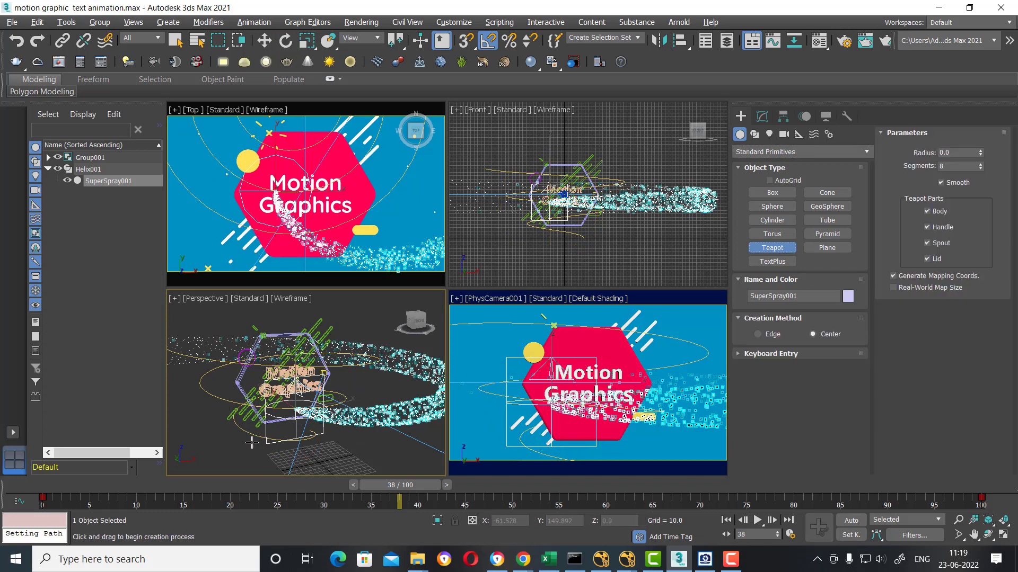
{"action": "left_click_drag", "start_coordinate": [218, 451], "coordinate": [231, 461]}
{"action": "key", "text": "e"}
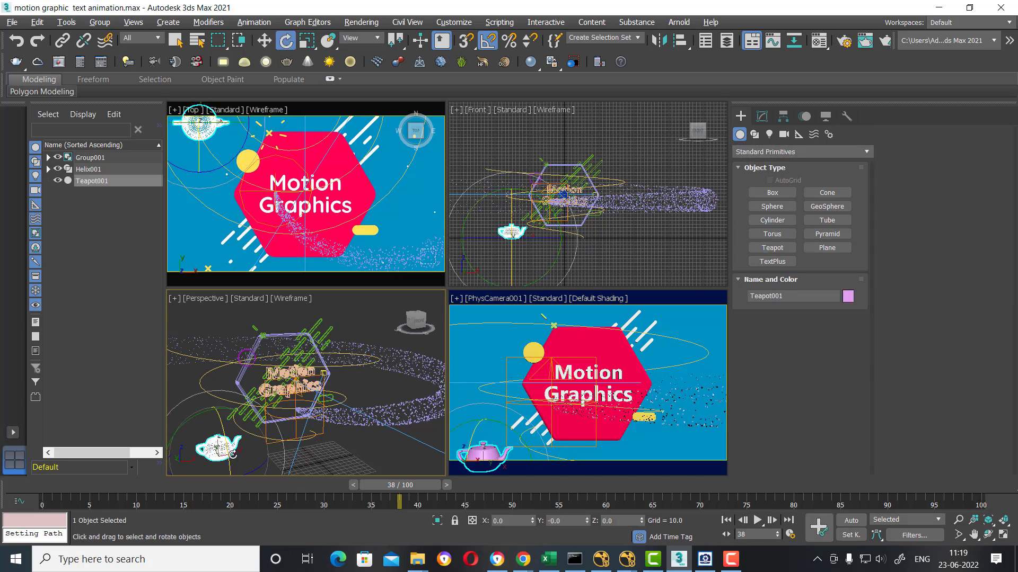
{"action": "middle_click_drag", "start_coordinate": [231, 461], "coordinate": [249, 435]}
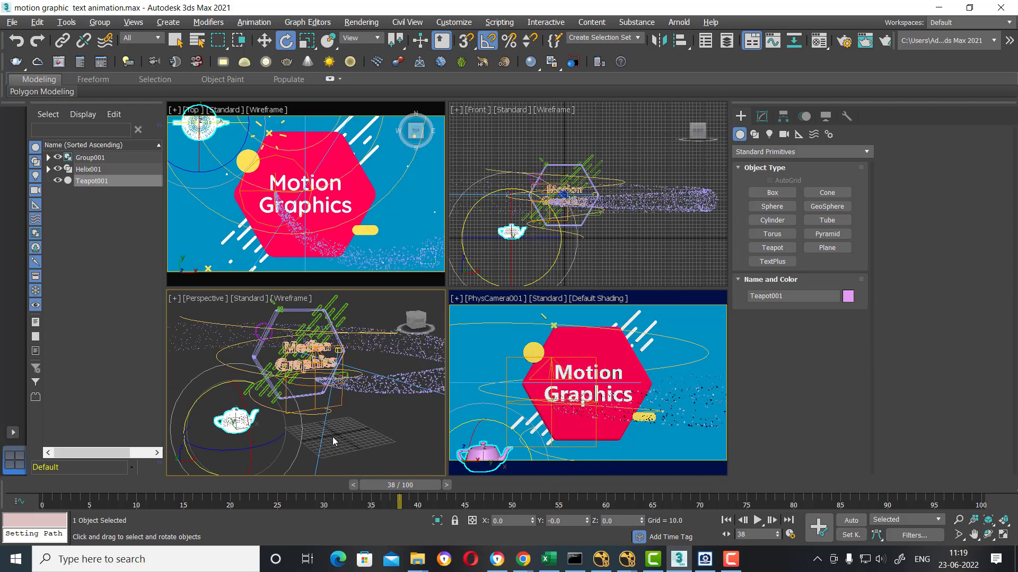
{"action": "left_click", "coordinate": [368, 435]}
Step: Make SuperSpray001 use the teapot as its instanced particle object
{"action": "key", "text": "w"}
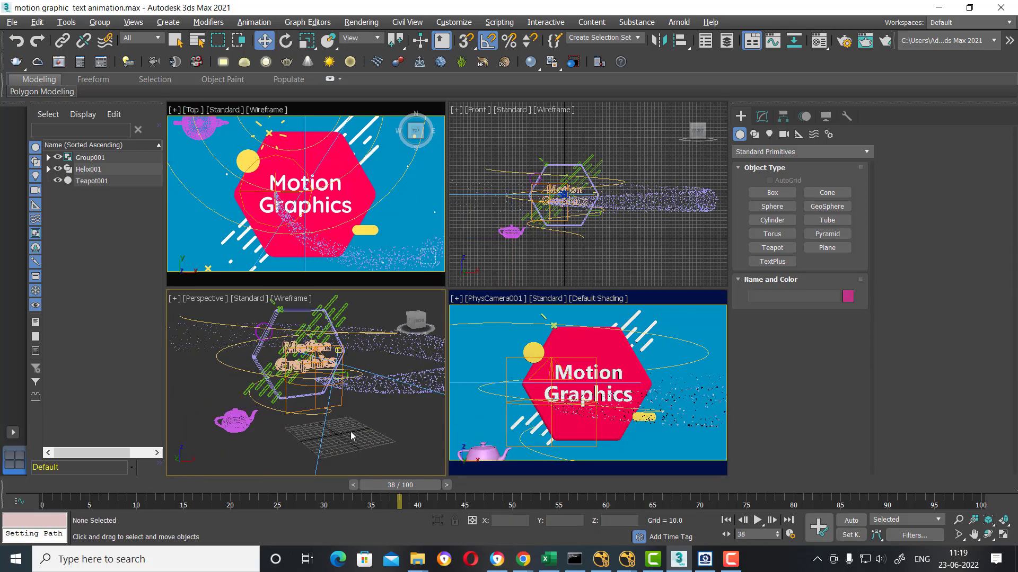
{"action": "left_click", "coordinate": [340, 399]}
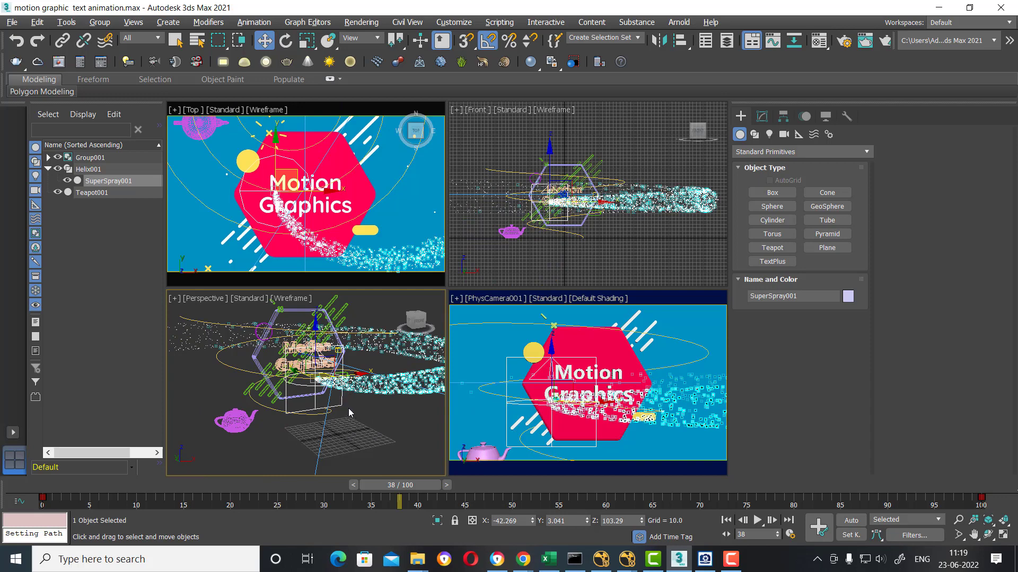
{"action": "left_click", "coordinate": [762, 116]}
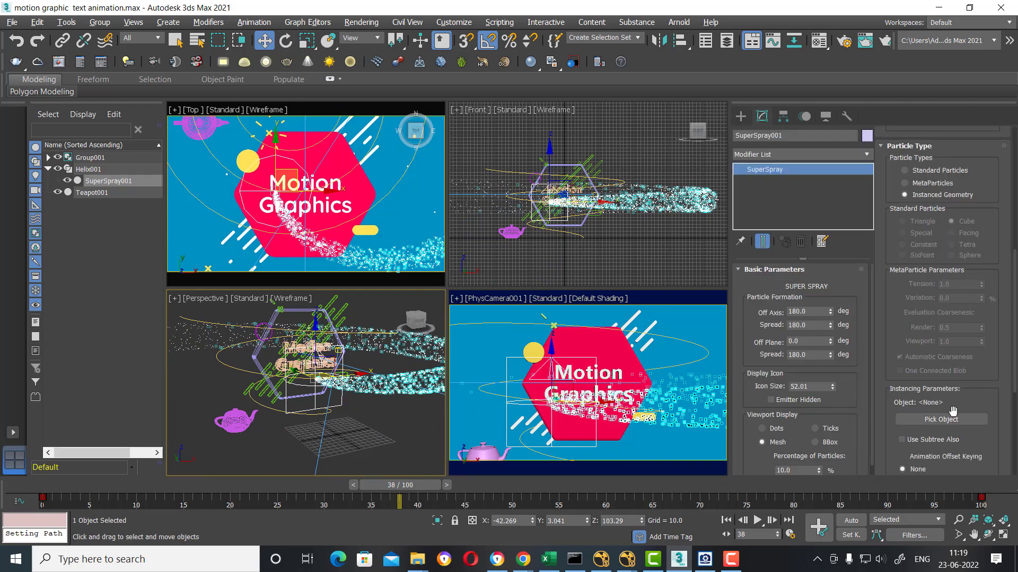
{"action": "left_click", "coordinate": [952, 424]}
{"action": "left_click", "coordinate": [240, 422]}
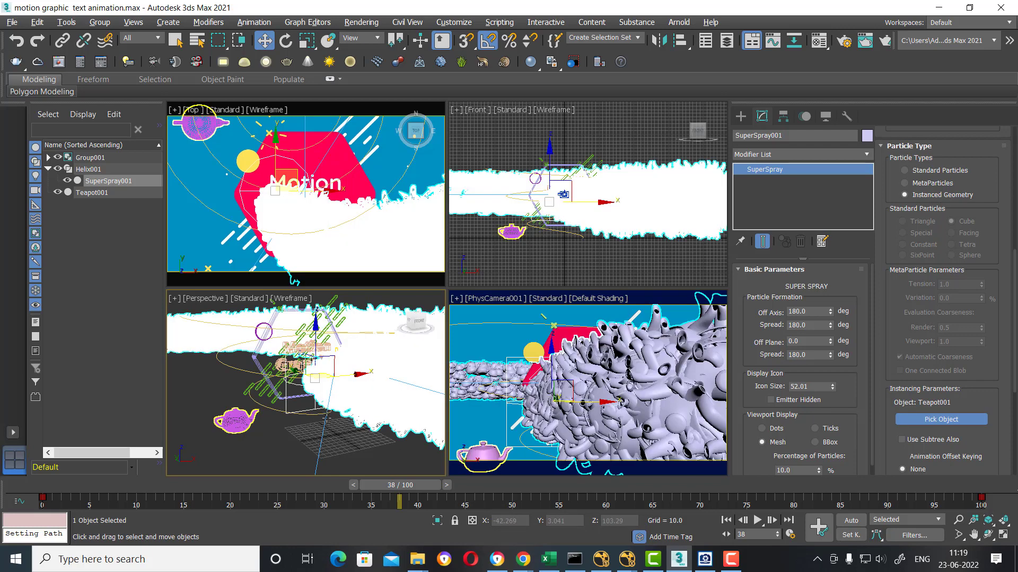
{"action": "left_click", "coordinate": [487, 440]}
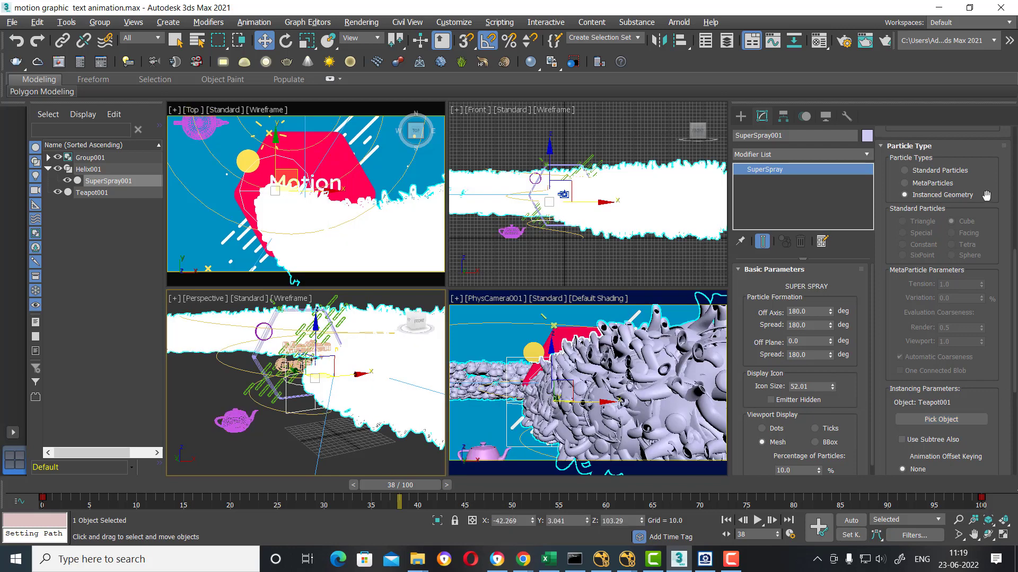
Step: Shrink the teapot particles to size 0.05
{"action": "scroll", "coordinate": [986, 195], "scroll_direction": "up", "scroll_amount": 3}
{"action": "scroll", "coordinate": [986, 195], "scroll_direction": "up", "scroll_amount": 2}
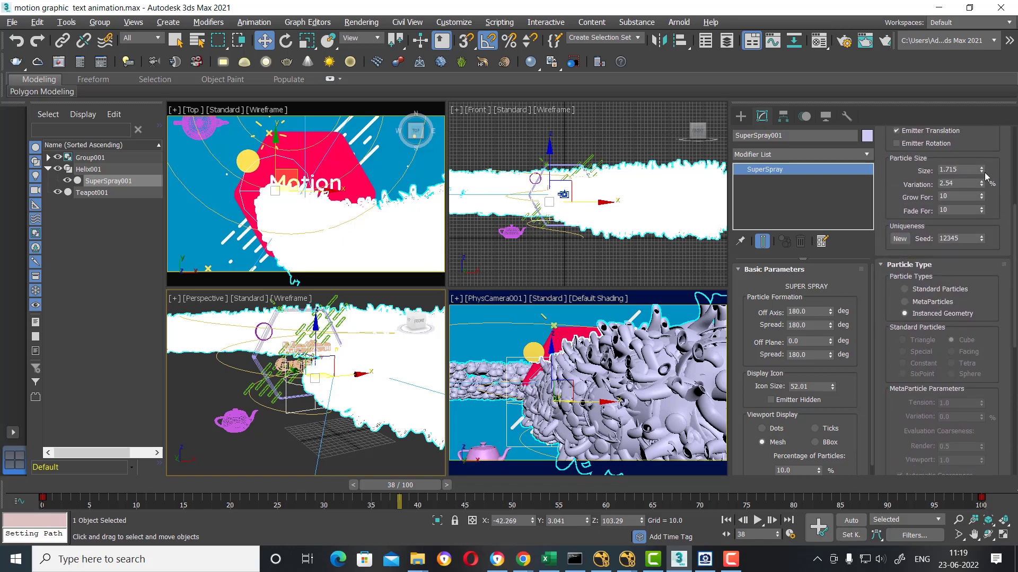
{"action": "left_click_drag", "start_coordinate": [981, 172], "coordinate": [981, 178]}
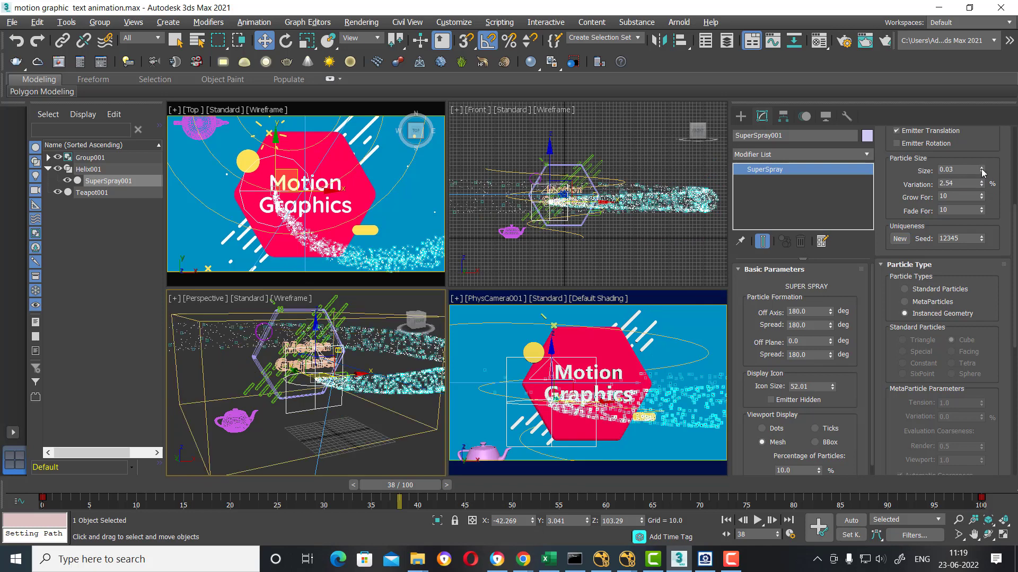
{"action": "left_click", "coordinate": [981, 169]}
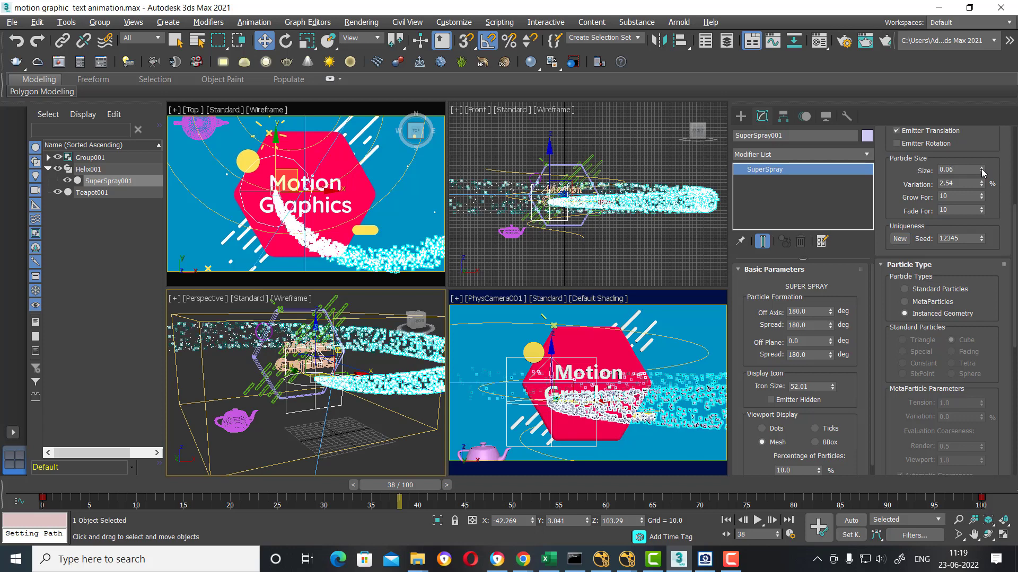
Step: Render the frame to check the teapot particles, zoom in and out, then select the teapot
{"action": "left_click", "coordinate": [708, 364]}
{"action": "key", "text": "shift+q"}
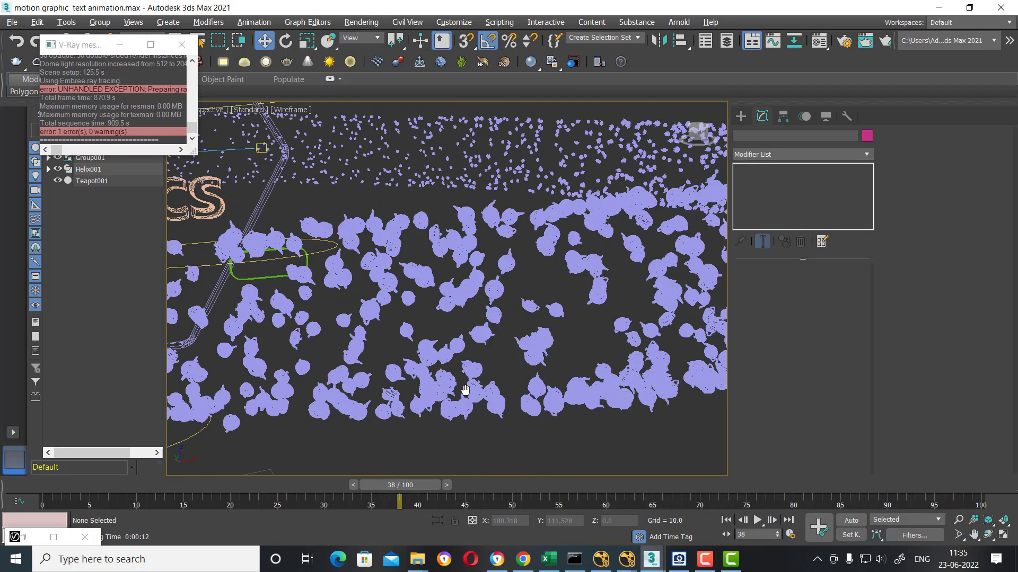
{"action": "scroll", "coordinate": [453, 393], "scroll_direction": "up", "scroll_amount": 2}
{"action": "scroll", "coordinate": [453, 392], "scroll_direction": "up", "scroll_amount": 2}
{"action": "scroll", "coordinate": [454, 386], "scroll_direction": "up", "scroll_amount": 2}
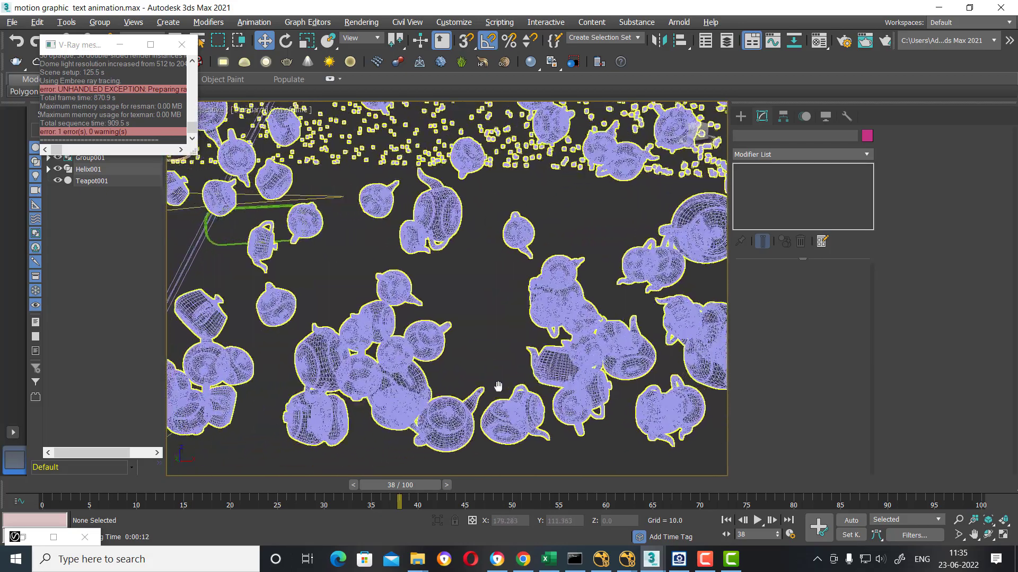
{"action": "scroll", "coordinate": [495, 386], "scroll_direction": "up", "scroll_amount": 1}
{"action": "scroll", "coordinate": [496, 387], "scroll_direction": "down", "scroll_amount": 3}
{"action": "scroll", "coordinate": [465, 388], "scroll_direction": "down", "scroll_amount": 3}
{"action": "scroll", "coordinate": [455, 411], "scroll_direction": "down", "scroll_amount": 2}
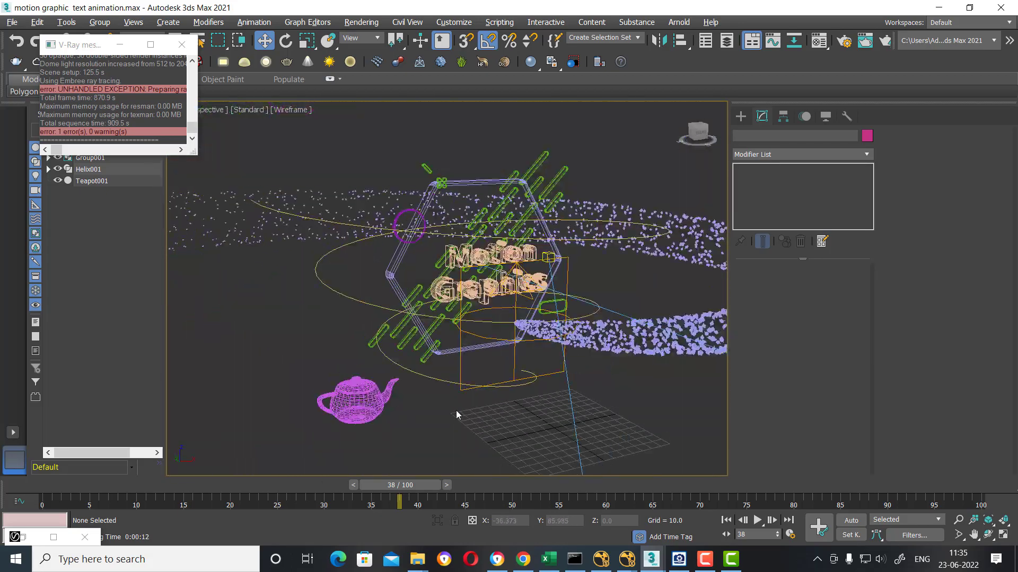
{"action": "left_click", "coordinate": [371, 403]}
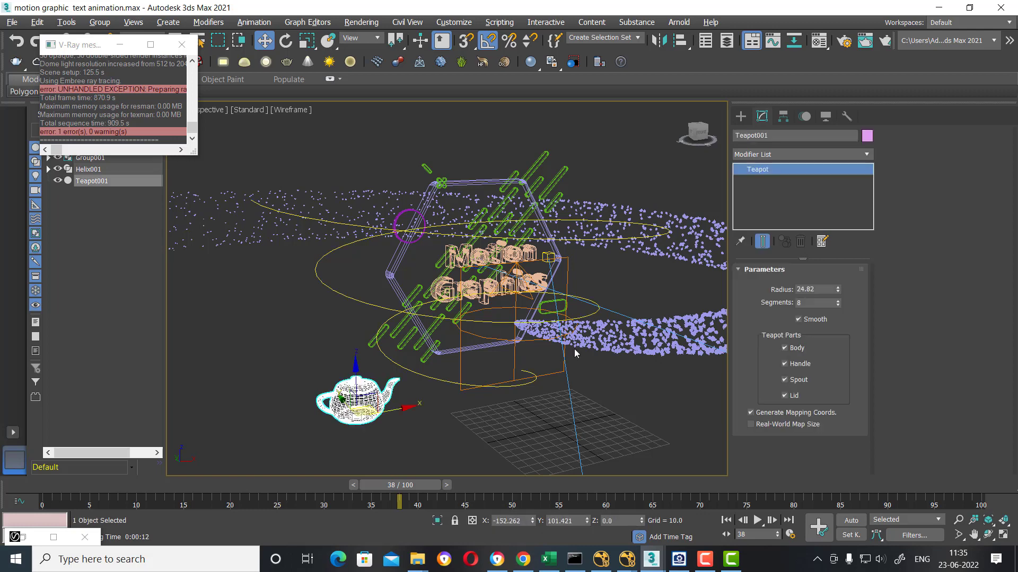
Step: Create Box001, 12.372 × 8.693 with height 16.528, beside the teapot
{"action": "left_click", "coordinate": [740, 117]}
{"action": "left_click", "coordinate": [774, 194]}
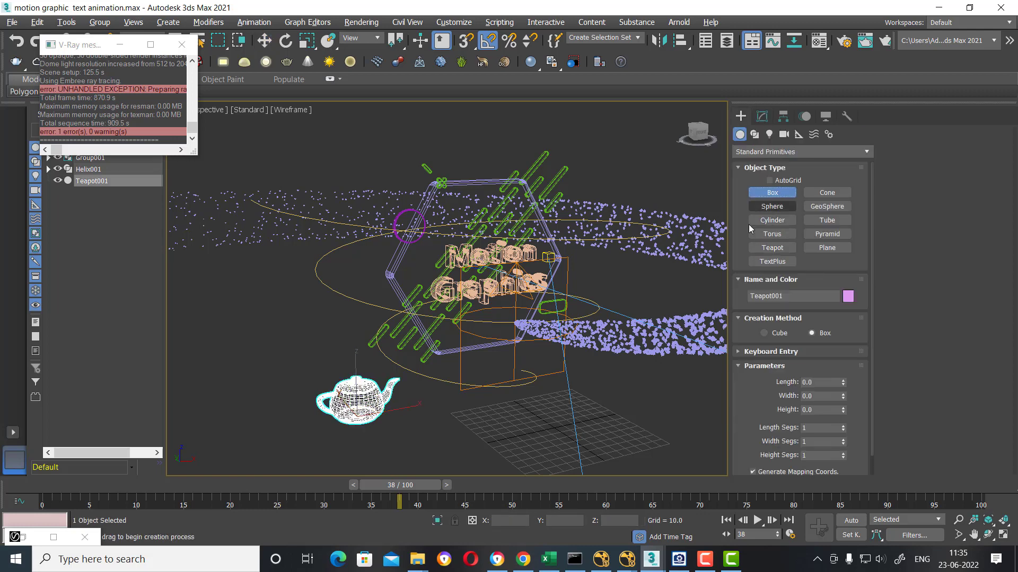
{"action": "left_click_drag", "start_coordinate": [280, 428], "coordinate": [273, 434]}
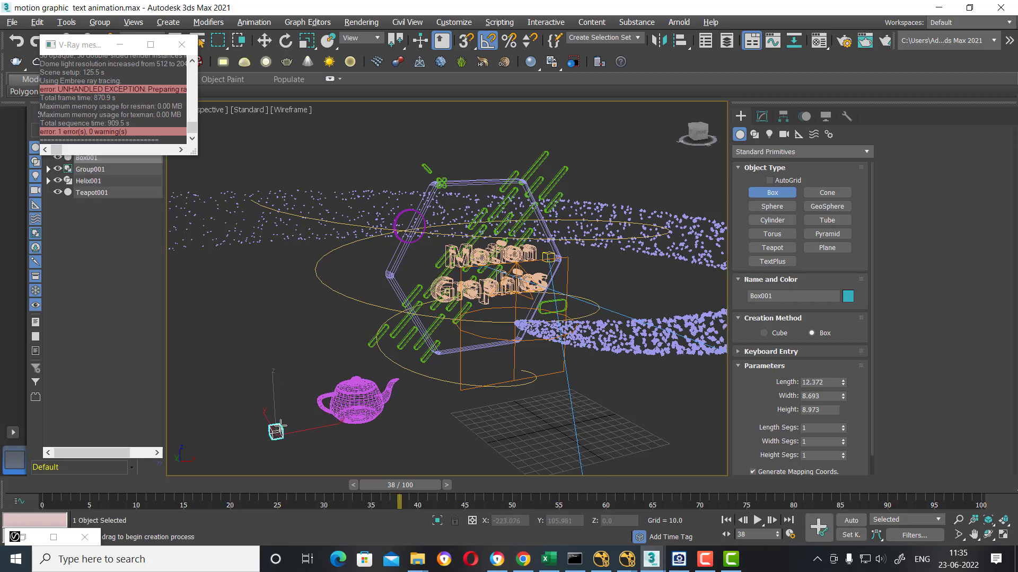
{"action": "left_click", "coordinate": [277, 417]}
{"action": "key", "text": "w"}
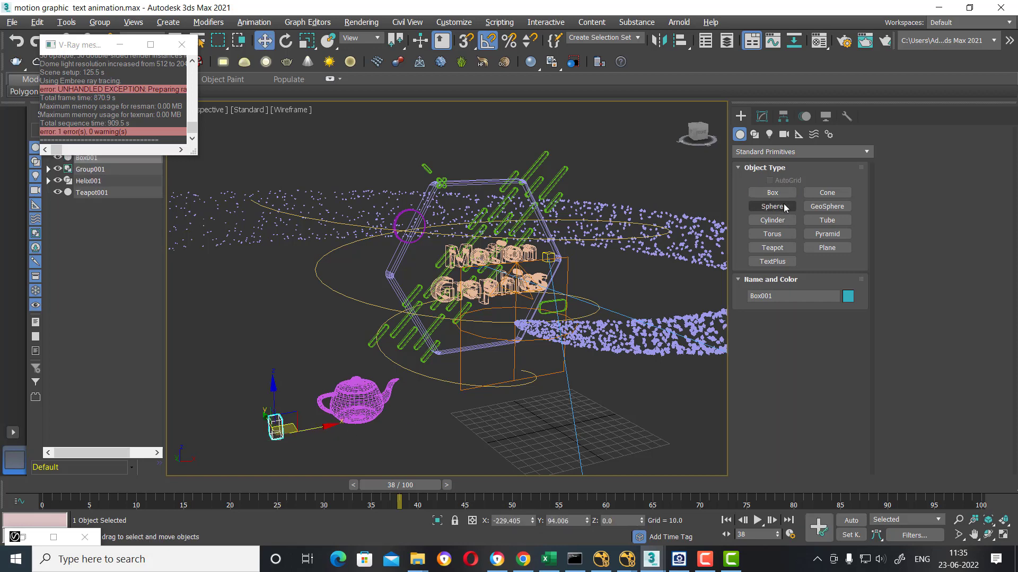
{"action": "left_click", "coordinate": [761, 118]}
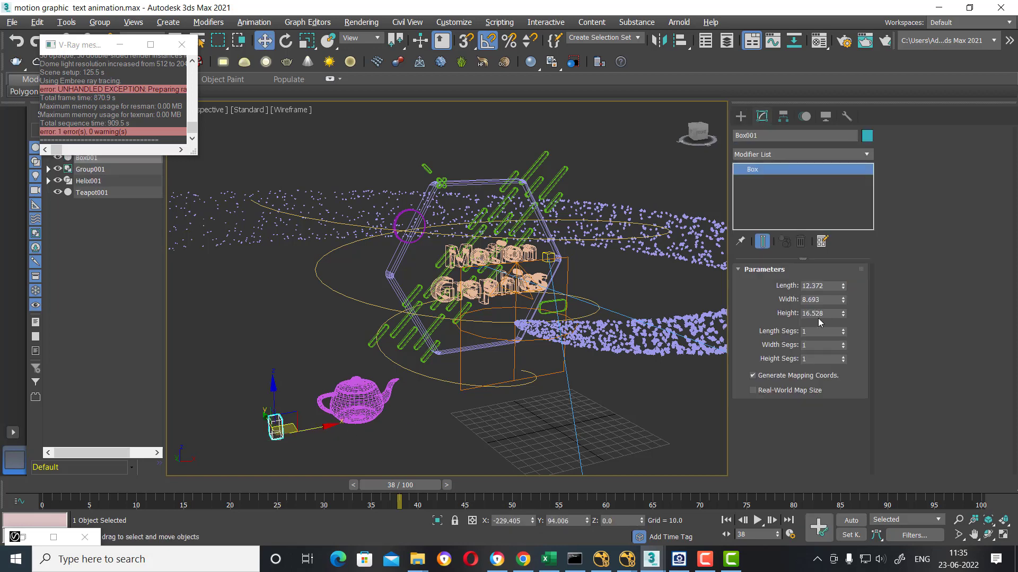
{"action": "left_click", "coordinate": [665, 465]}
{"action": "left_click", "coordinate": [276, 427]}
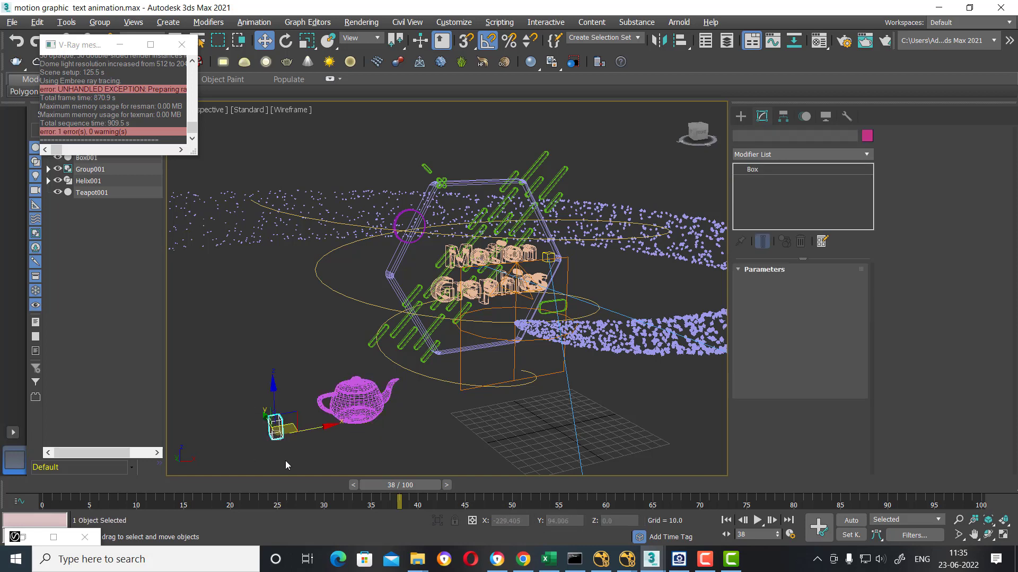
{"action": "left_click", "coordinate": [741, 116]}
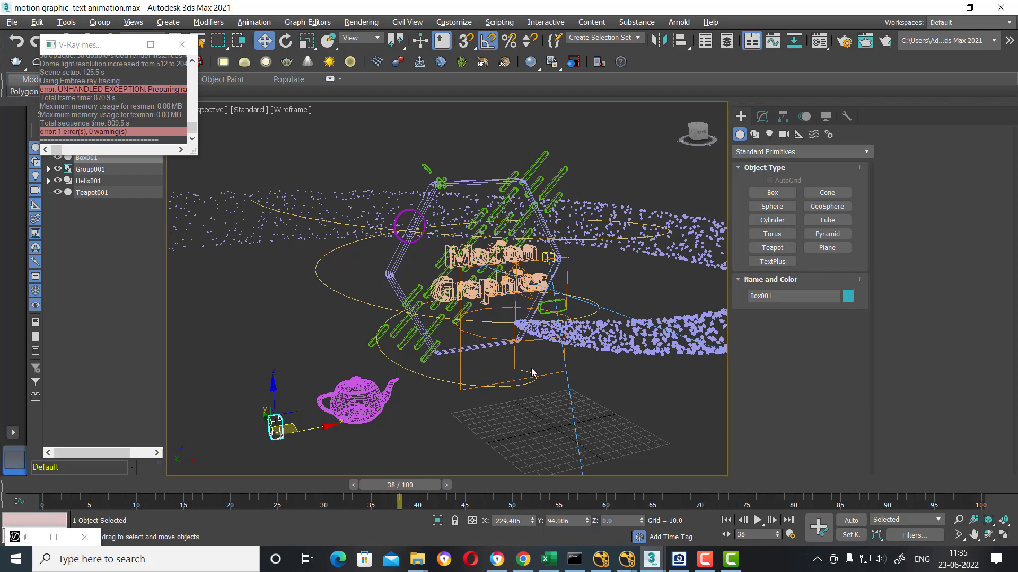
{"action": "left_click", "coordinate": [613, 391]}
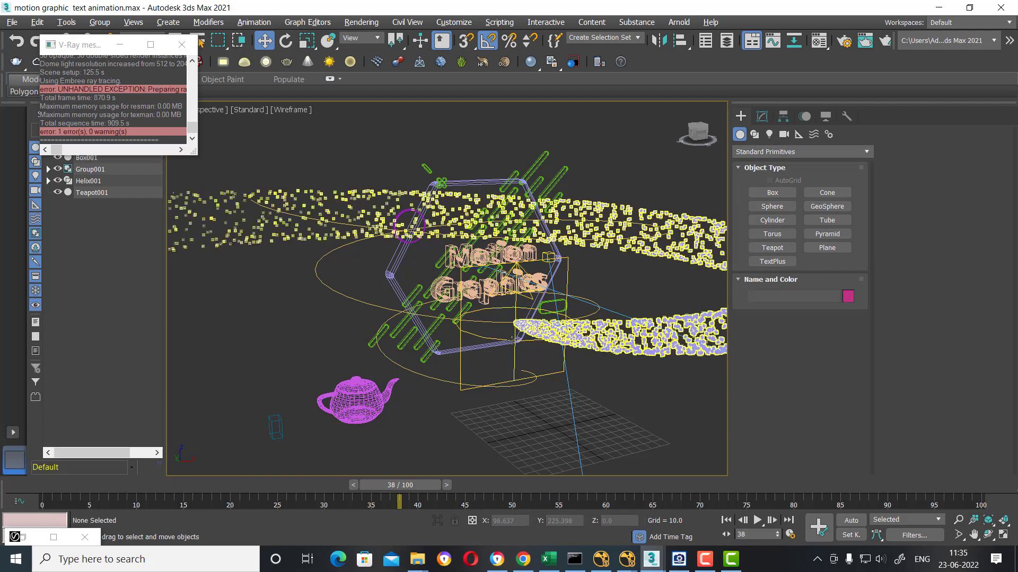
Step: Pick Box001 as SuperSpray001's instanced particle object instead of the teapot
{"action": "left_click", "coordinate": [513, 320]}
{"action": "left_click", "coordinate": [761, 115]}
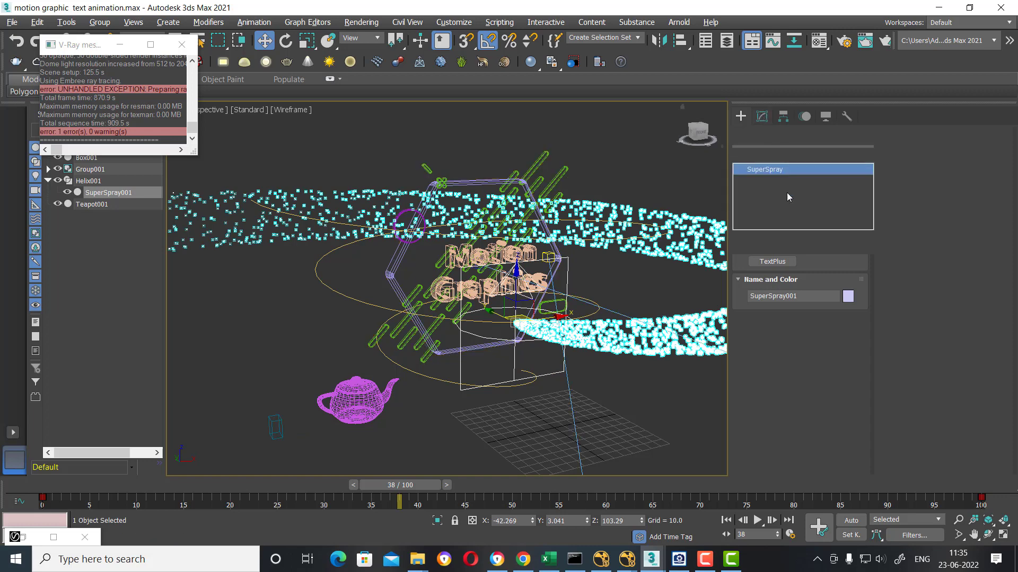
{"action": "scroll", "coordinate": [962, 386], "scroll_direction": "down", "scroll_amount": 3}
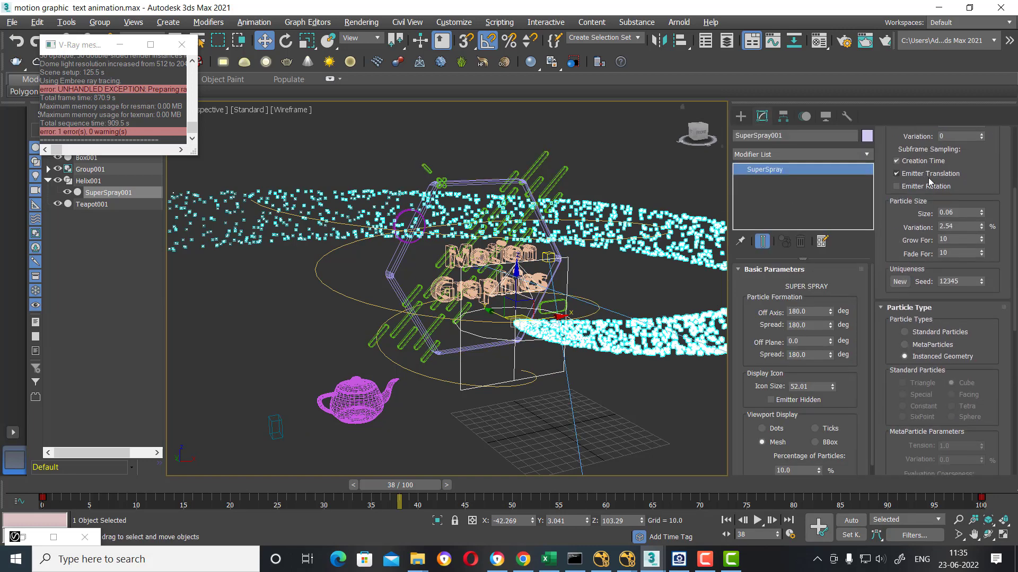
{"action": "scroll", "coordinate": [962, 385], "scroll_direction": "down", "scroll_amount": 3}
{"action": "scroll", "coordinate": [941, 392], "scroll_direction": "down", "scroll_amount": 2}
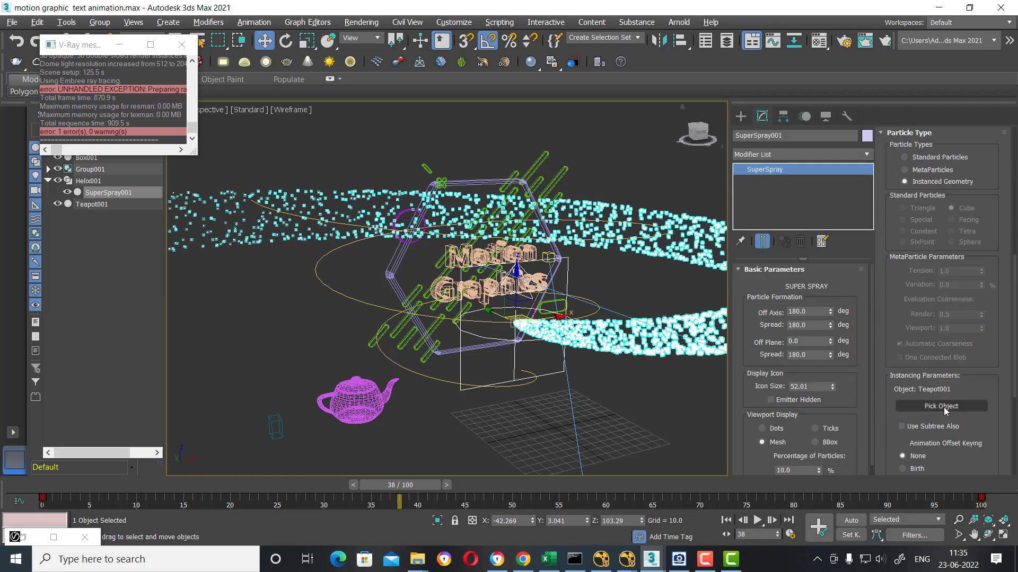
{"action": "left_click", "coordinate": [952, 407]}
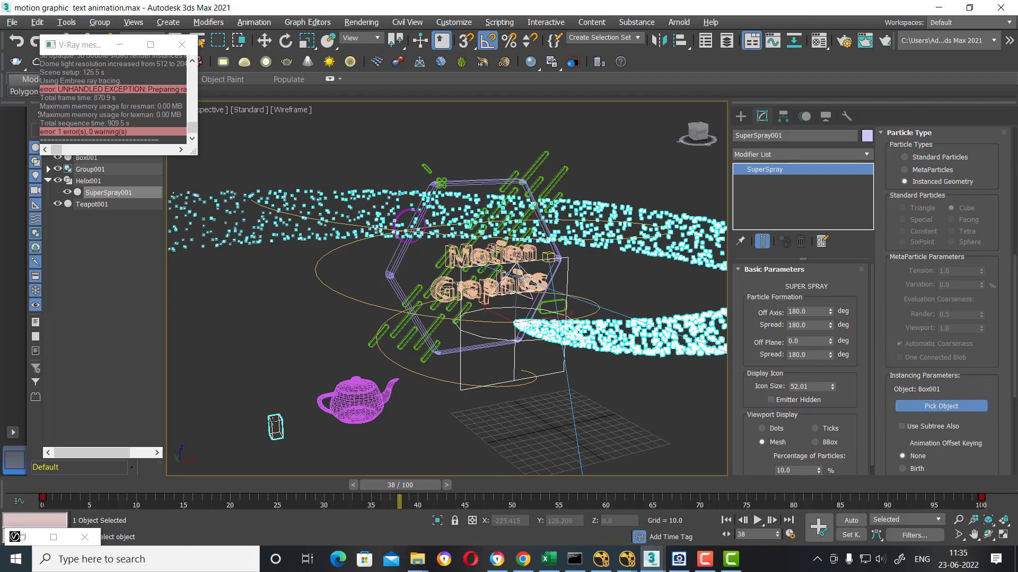
{"action": "left_click", "coordinate": [275, 428]}
{"action": "scroll", "coordinate": [412, 362], "scroll_direction": "up", "scroll_amount": 5}
{"action": "scroll", "coordinate": [495, 348], "scroll_direction": "up", "scroll_amount": 3}
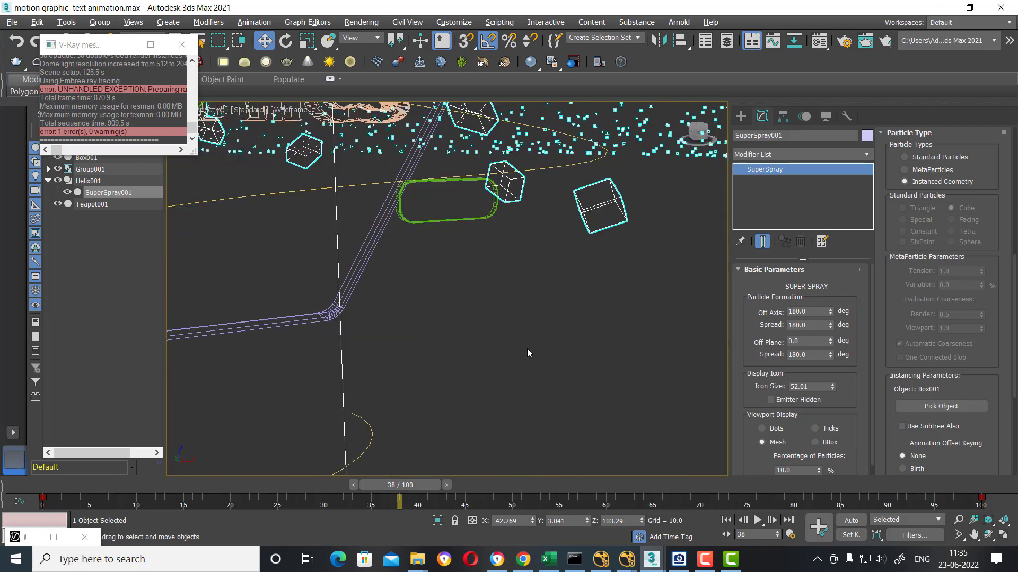
{"action": "scroll", "coordinate": [527, 348], "scroll_direction": "up", "scroll_amount": 2}
{"action": "scroll", "coordinate": [536, 366], "scroll_direction": "up", "scroll_amount": 2}
Step: Return to four viewports, activate the camera view and reselect the SuperSpray emitter
{"action": "key", "text": "alt+w"}
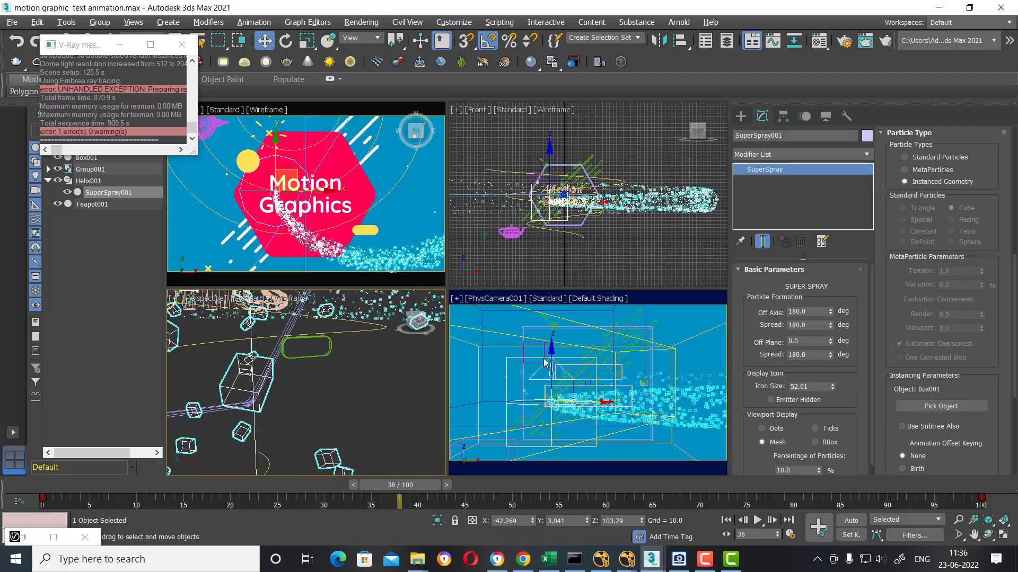
{"action": "left_click", "coordinate": [691, 340]}
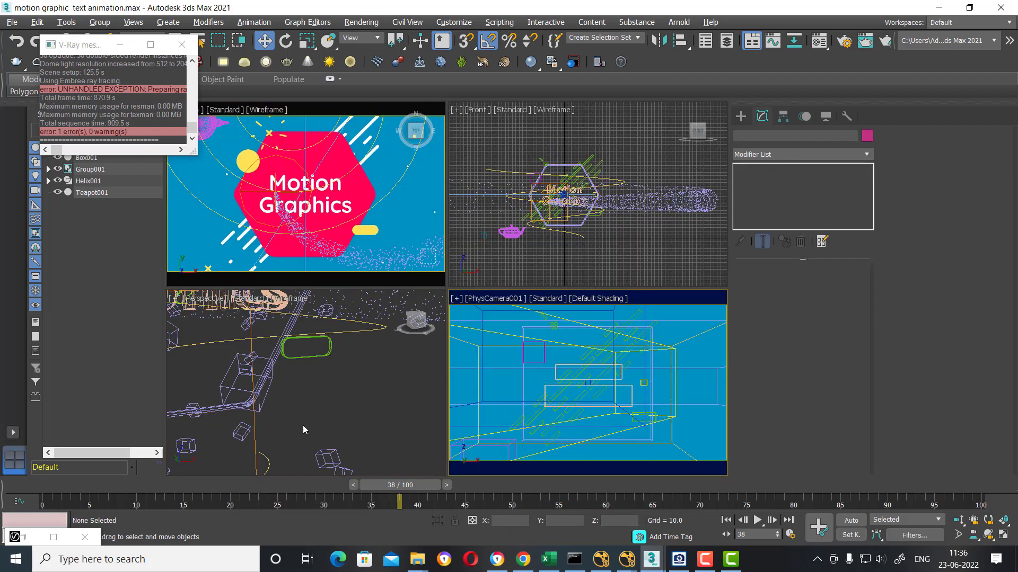
{"action": "scroll", "coordinate": [303, 425], "scroll_direction": "down", "scroll_amount": 5}
{"action": "scroll", "coordinate": [326, 430], "scroll_direction": "down", "scroll_amount": 1}
{"action": "left_click", "coordinate": [291, 393]}
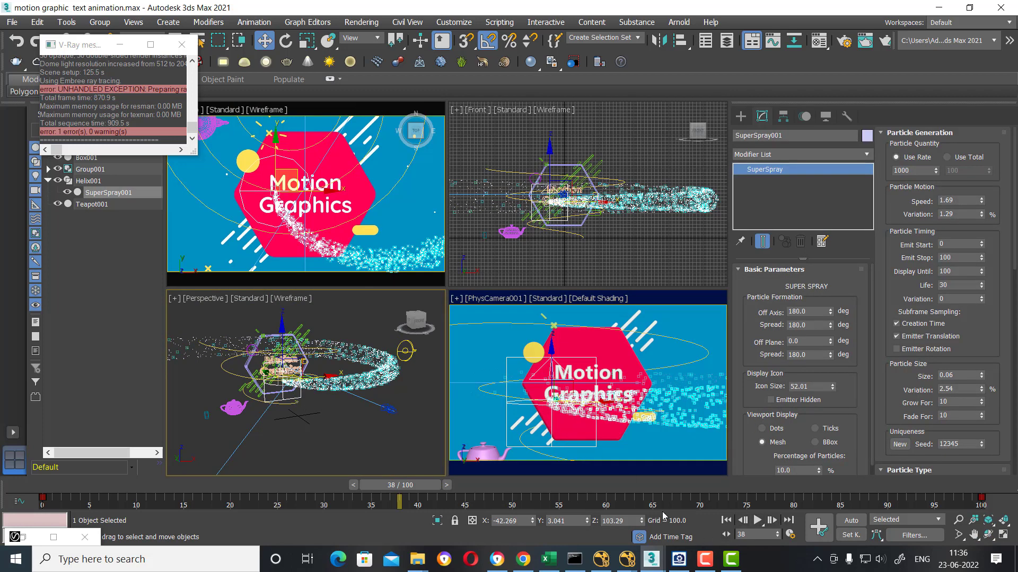
Step: Open the Session 5 outline in ACDSee beside the scene and maximize the Perspective viewport
{"action": "left_click", "coordinate": [678, 559]}
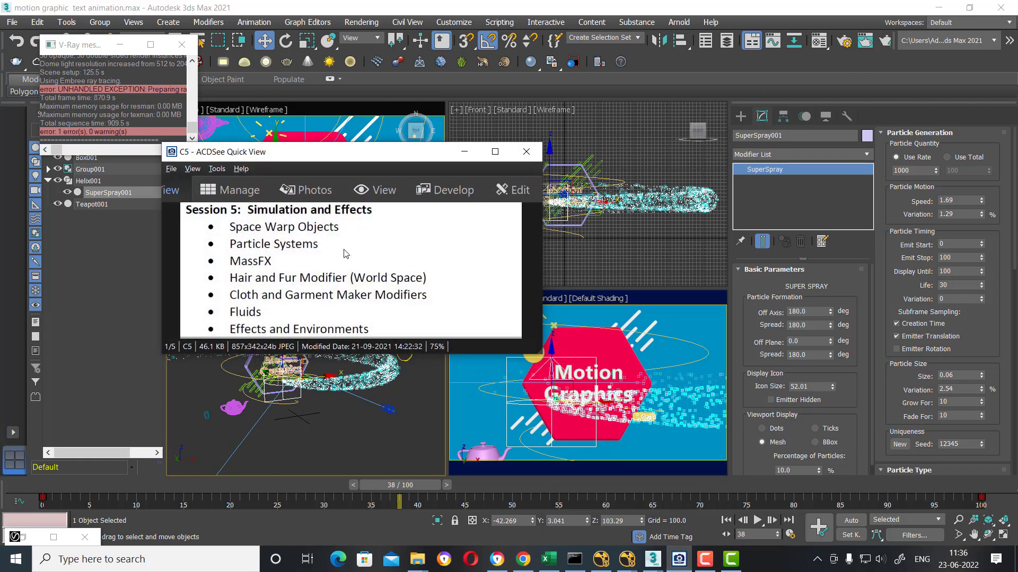
{"action": "left_click", "coordinate": [739, 118]}
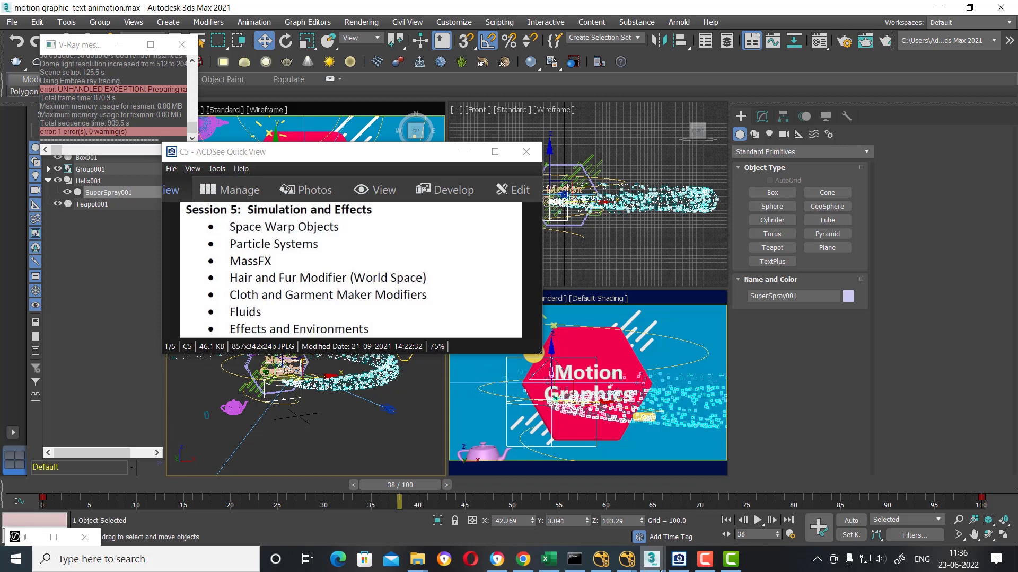
{"action": "mouse_move", "coordinate": [487, 154]}
{"action": "left_mouse_down"}
{"action": "mouse_move", "coordinate": [881, 333]}
{"action": "mouse_move", "coordinate": [949, 331]}
{"action": "left_mouse_up"}
{"action": "left_click", "coordinate": [337, 414]}
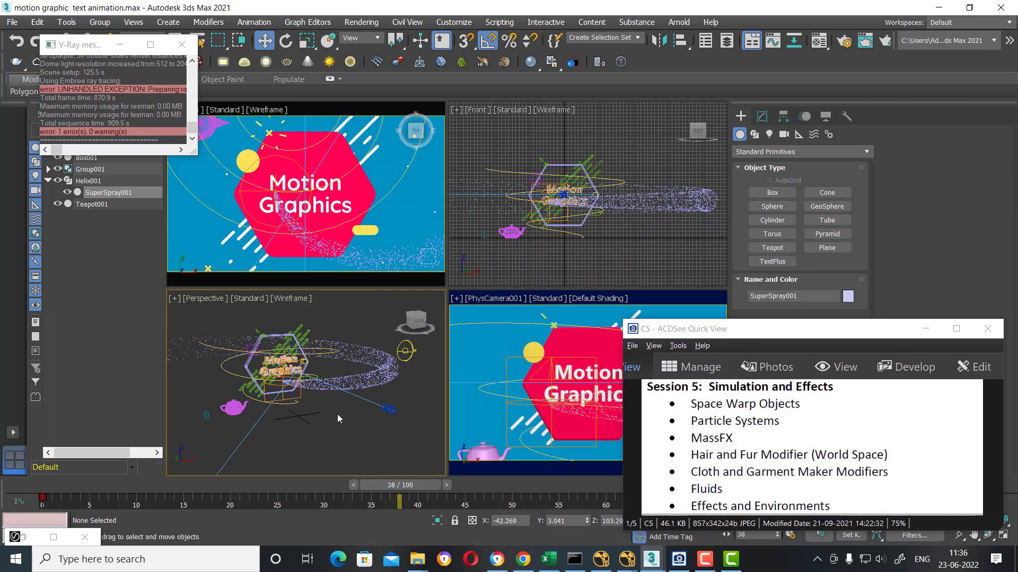
{"action": "key", "text": "alt+w"}
Step: Create a Particle Flow PF Source emitter below the scene
{"action": "left_click", "coordinate": [790, 153]}
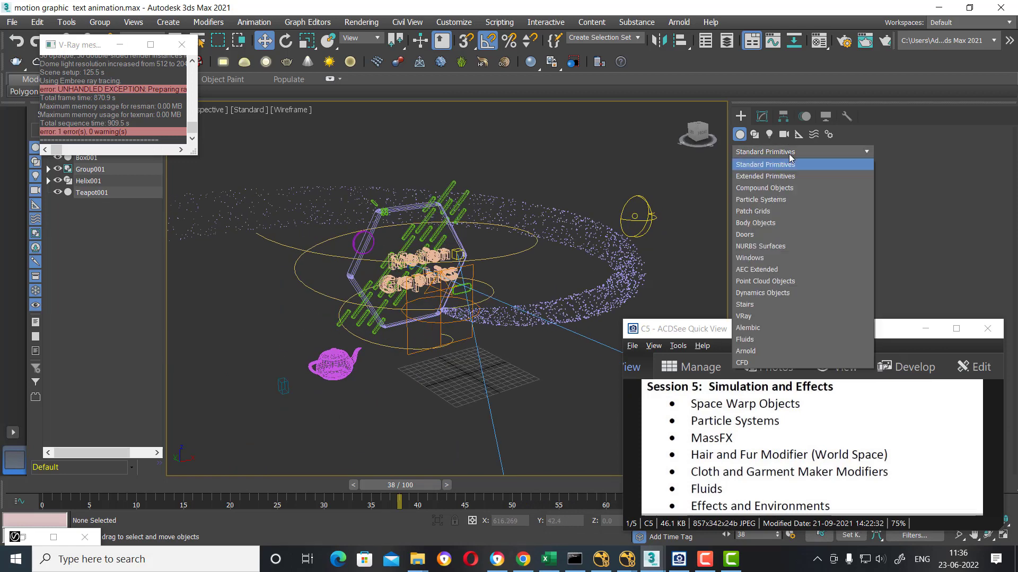
{"action": "left_click", "coordinate": [793, 202]}
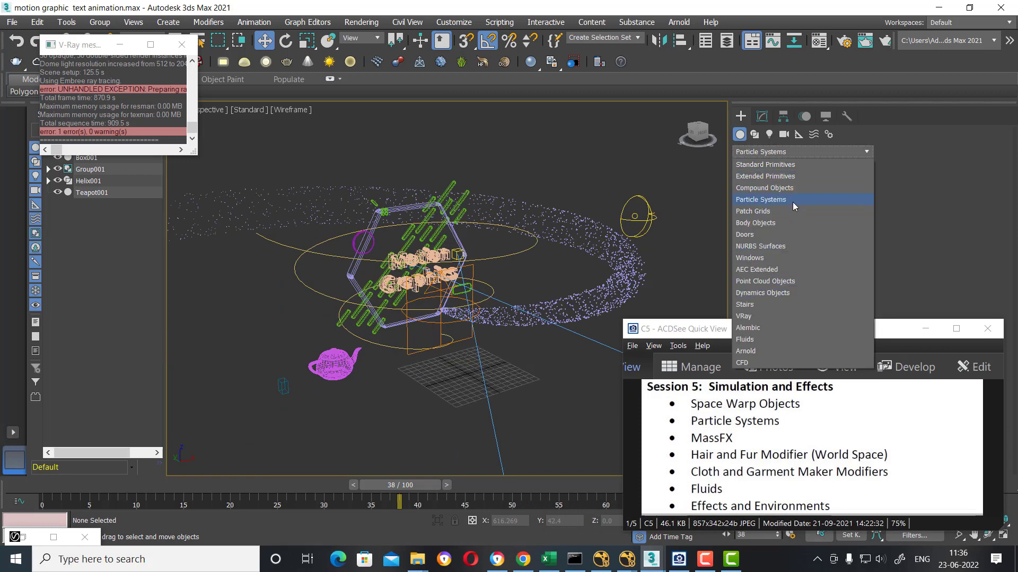
{"action": "left_click_drag", "start_coordinate": [684, 328], "coordinate": [782, 312]}
{"action": "left_click", "coordinate": [782, 193]}
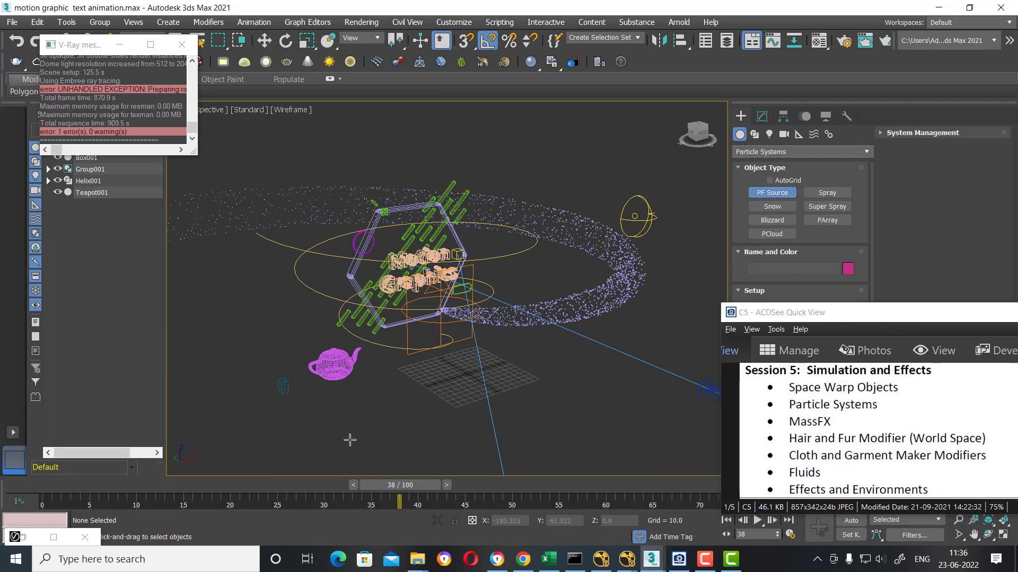
{"action": "left_click_drag", "start_coordinate": [390, 411], "coordinate": [302, 486]}
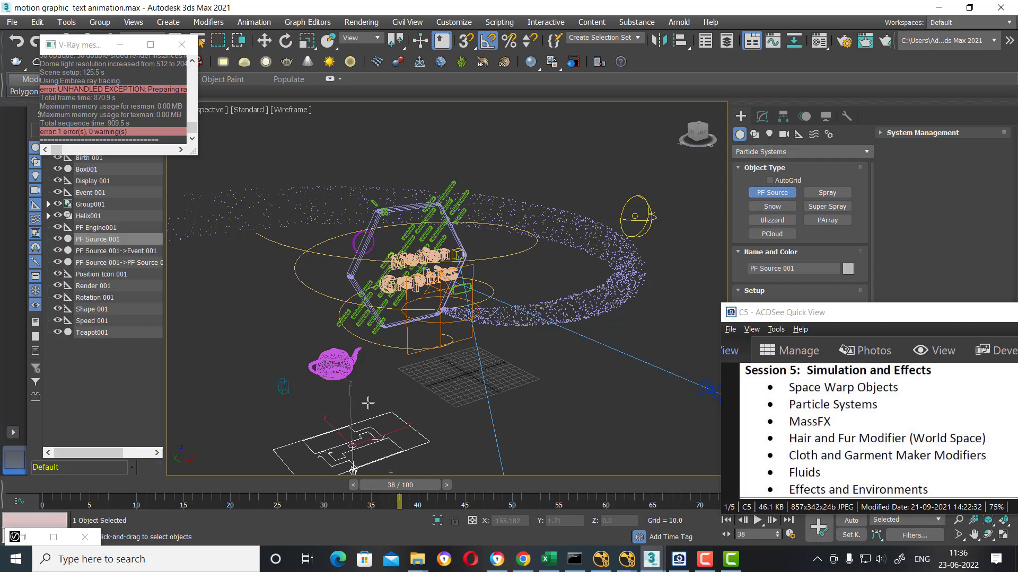
Step: Rotate the PF Source -180° about X so it emits upward, and show its parameters
{"action": "middle_click_drag", "start_coordinate": [371, 397], "coordinate": [378, 360]}
{"action": "key", "text": "e"}
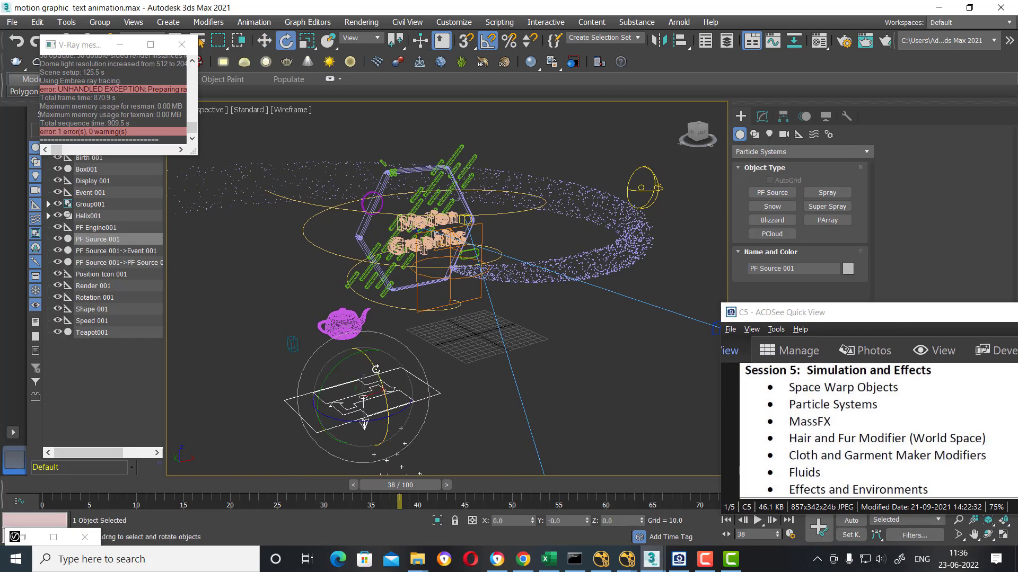
{"action": "left_click_drag", "start_coordinate": [383, 379], "coordinate": [394, 424]}
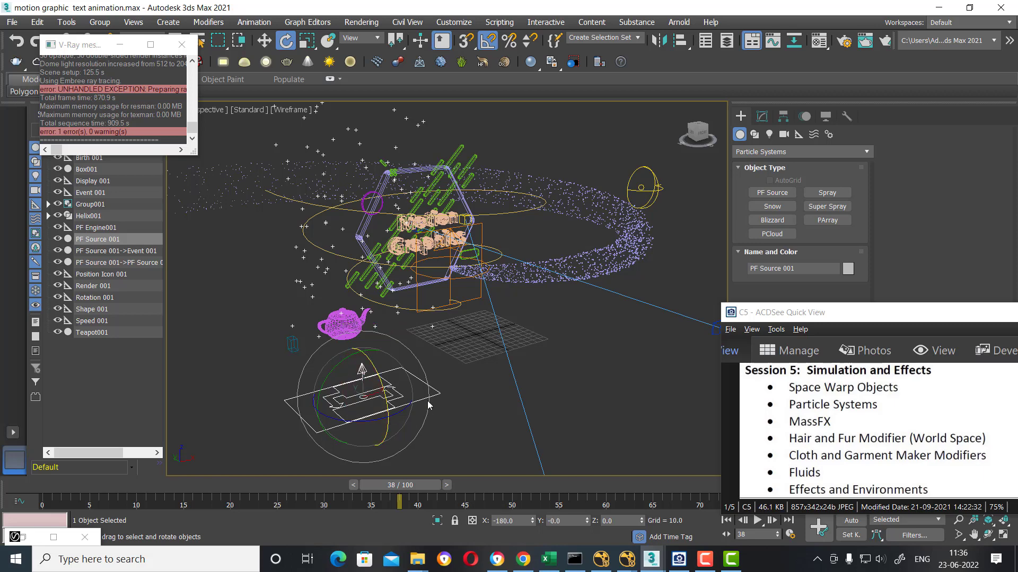
{"action": "middle_click_drag", "start_coordinate": [443, 384], "coordinate": [440, 392]}
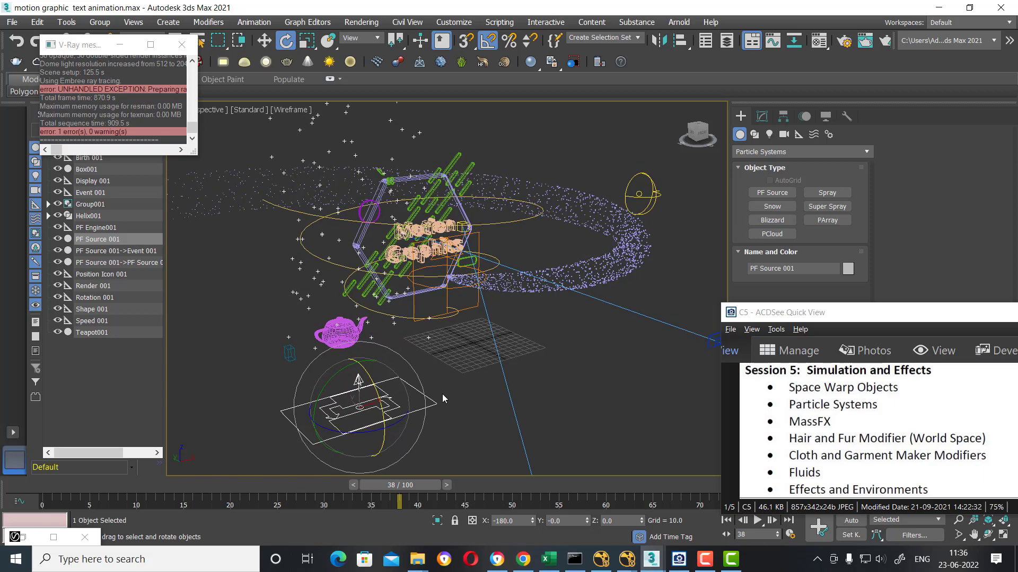
{"action": "left_click", "coordinate": [761, 117]}
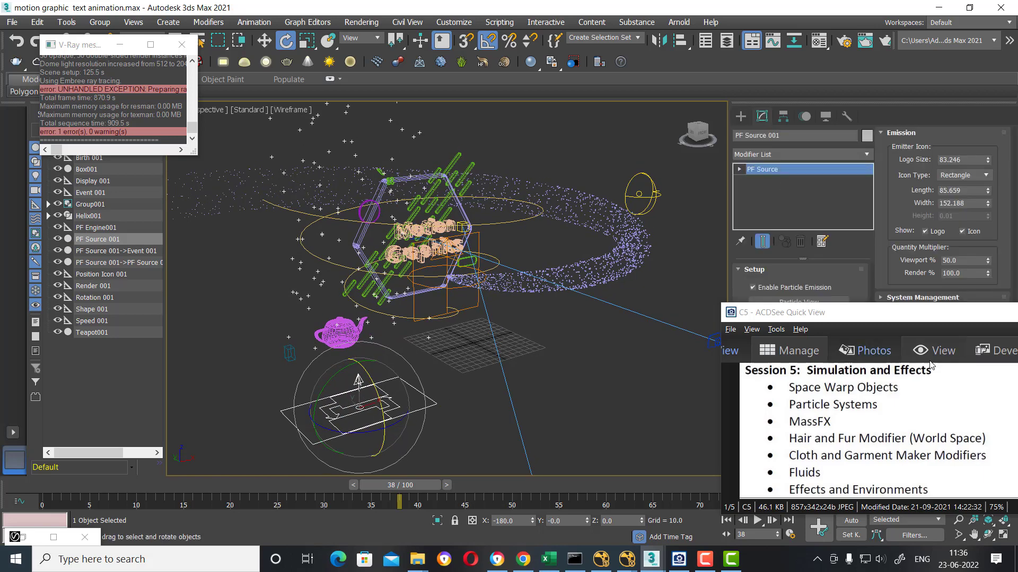
{"action": "left_click_drag", "start_coordinate": [901, 312], "coordinate": [748, 500]}
Step: Dock Particle View beside the scene and review Event 001's birth, position and speed settings
{"action": "left_click", "coordinate": [810, 302]}
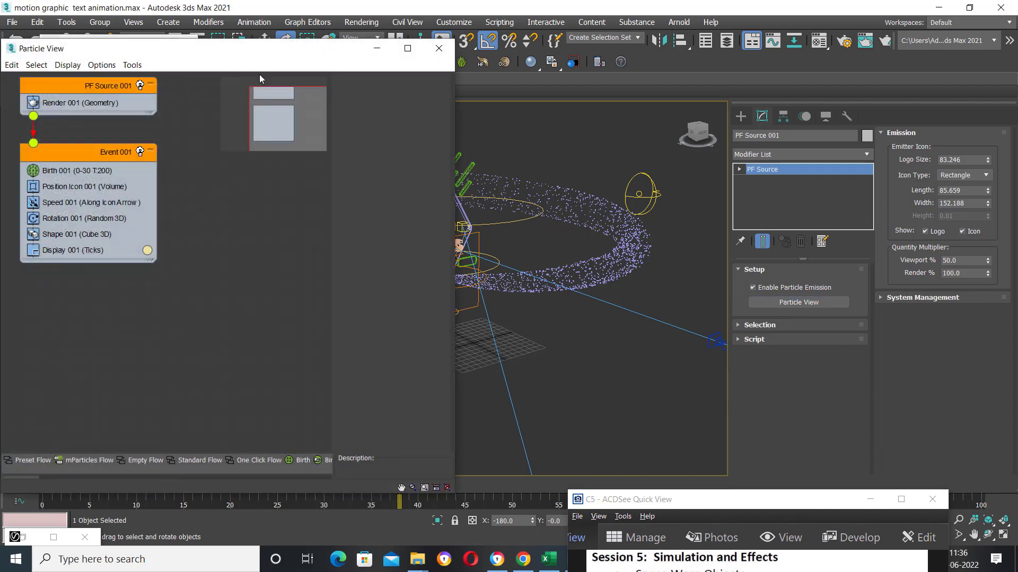
{"action": "left_click_drag", "start_coordinate": [239, 48], "coordinate": [696, 153]}
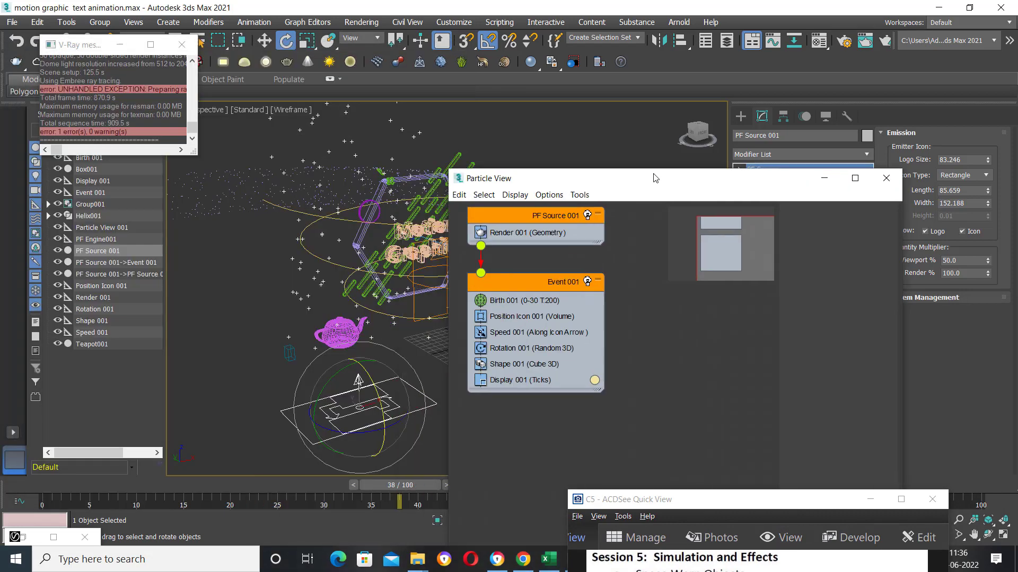
{"action": "left_click", "coordinate": [532, 296]}
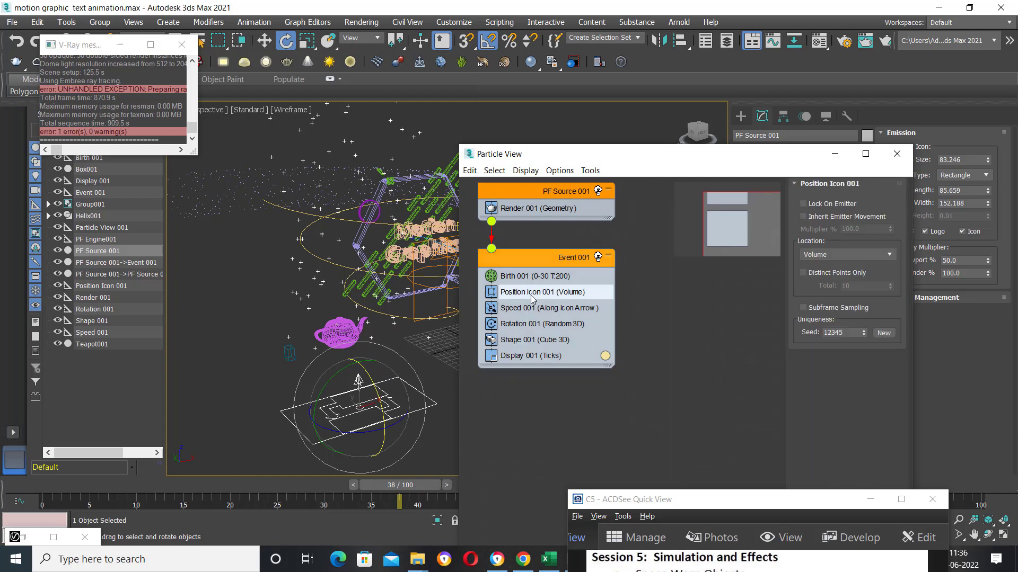
{"action": "left_click", "coordinate": [528, 278]}
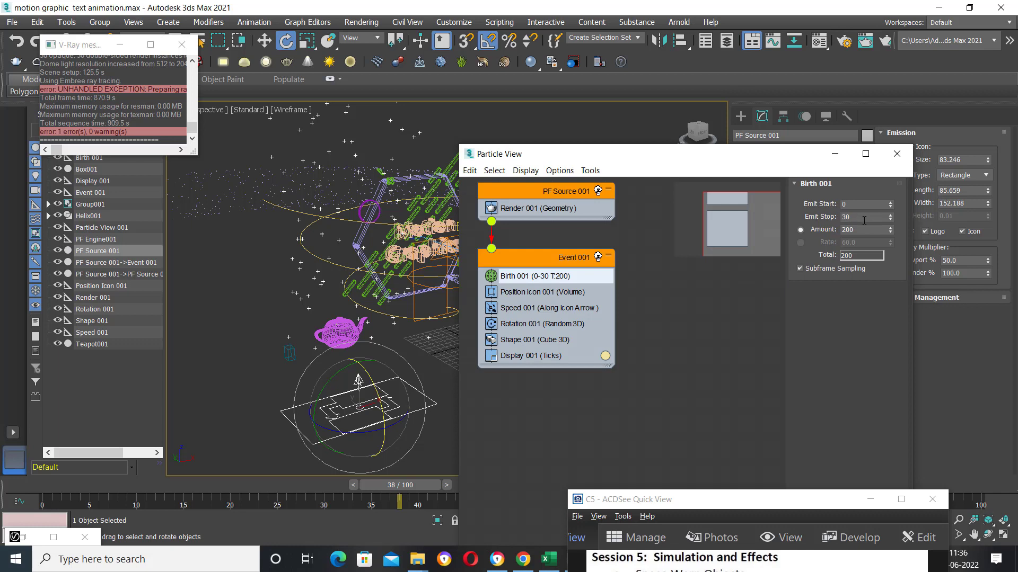
{"action": "left_click", "coordinate": [525, 292]}
{"action": "left_click", "coordinate": [531, 312]}
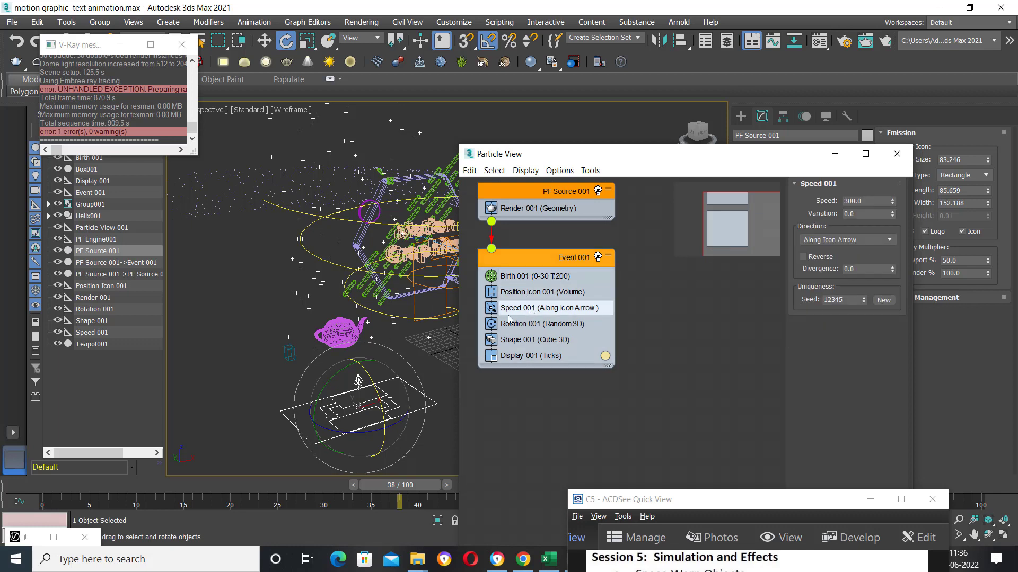
{"action": "mouse_move", "coordinate": [203, 485]}
{"action": "left_mouse_down"}
{"action": "mouse_move", "coordinate": [188, 485]}
{"action": "mouse_move", "coordinate": [349, 458]}
{"action": "left_mouse_up"}
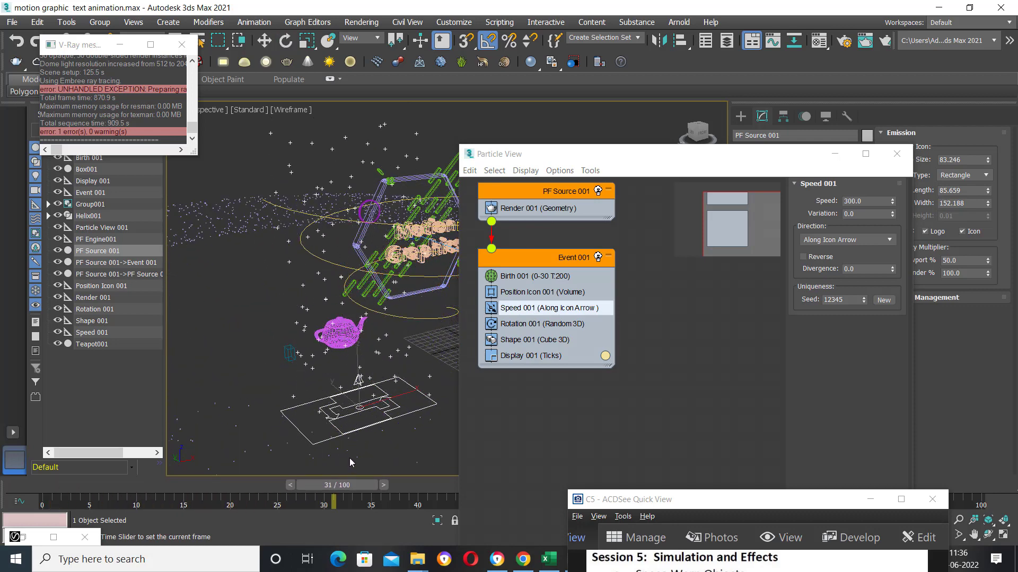
{"action": "left_click_drag", "start_coordinate": [349, 458], "coordinate": [339, 459]}
Step: Try several Rotation 001 orientation options, settling on Speed Space
{"action": "key", "text": "e"}
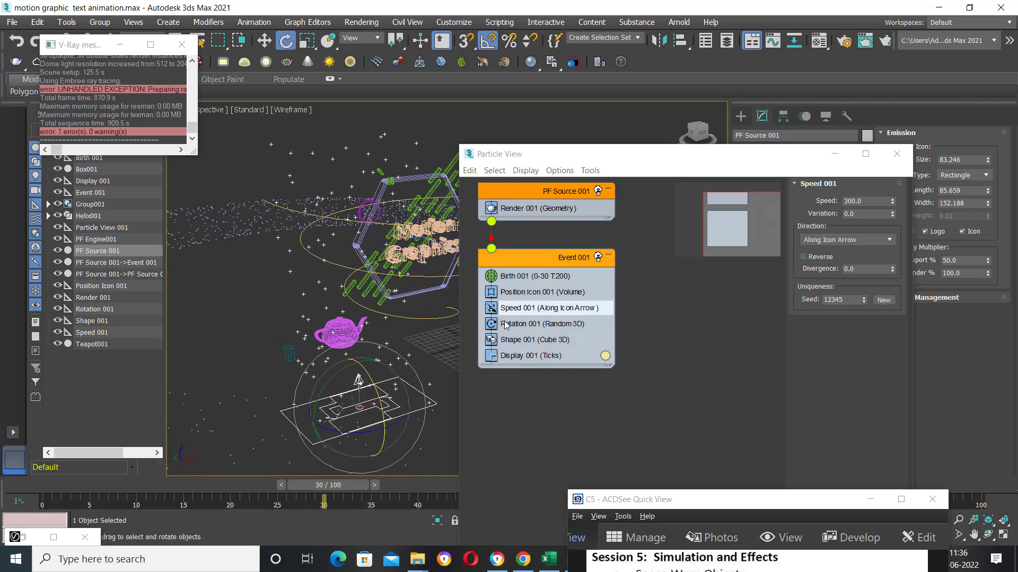
{"action": "left_click", "coordinate": [505, 324]}
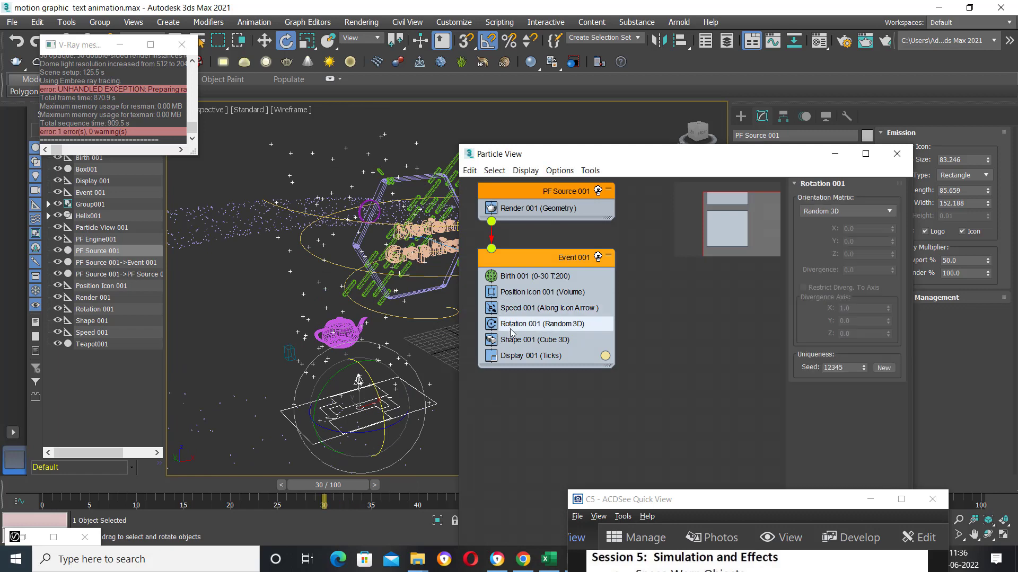
{"action": "left_click", "coordinate": [876, 212]}
{"action": "left_click", "coordinate": [861, 232]}
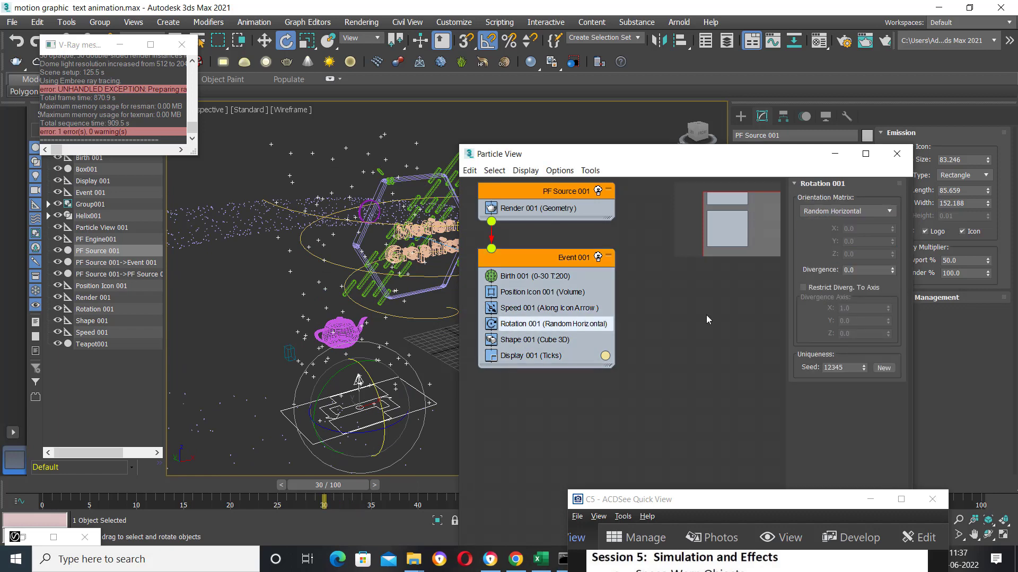
{"action": "left_click_drag", "start_coordinate": [351, 483], "coordinate": [234, 484]}
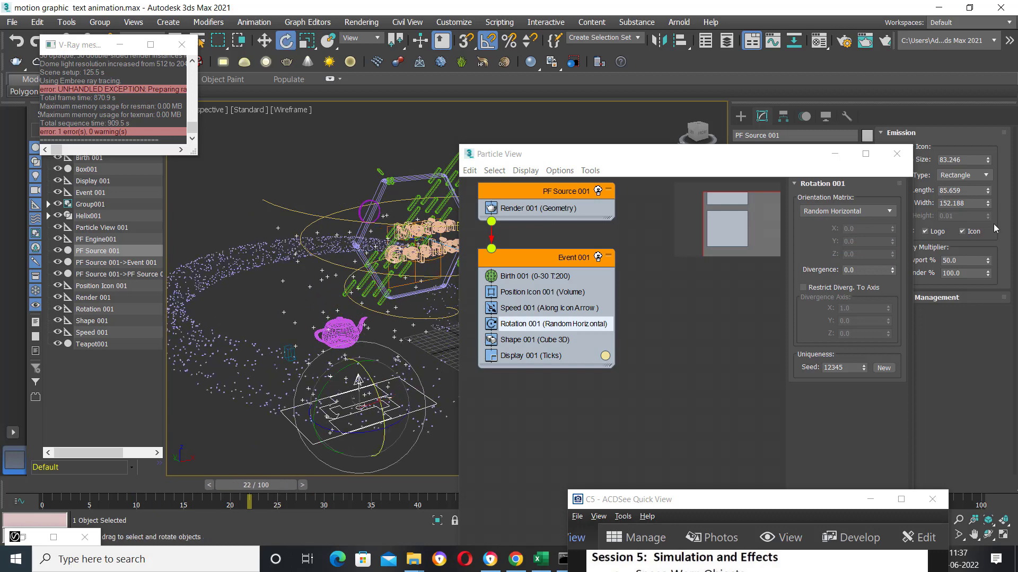
{"action": "left_click", "coordinate": [866, 210]}
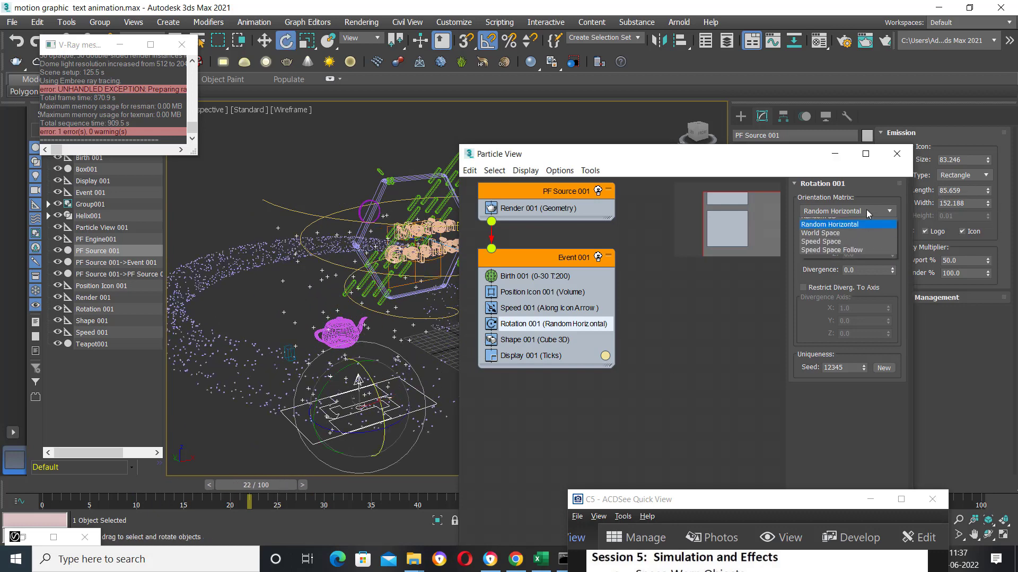
{"action": "left_click", "coordinate": [858, 240]}
{"action": "left_click", "coordinate": [849, 292]}
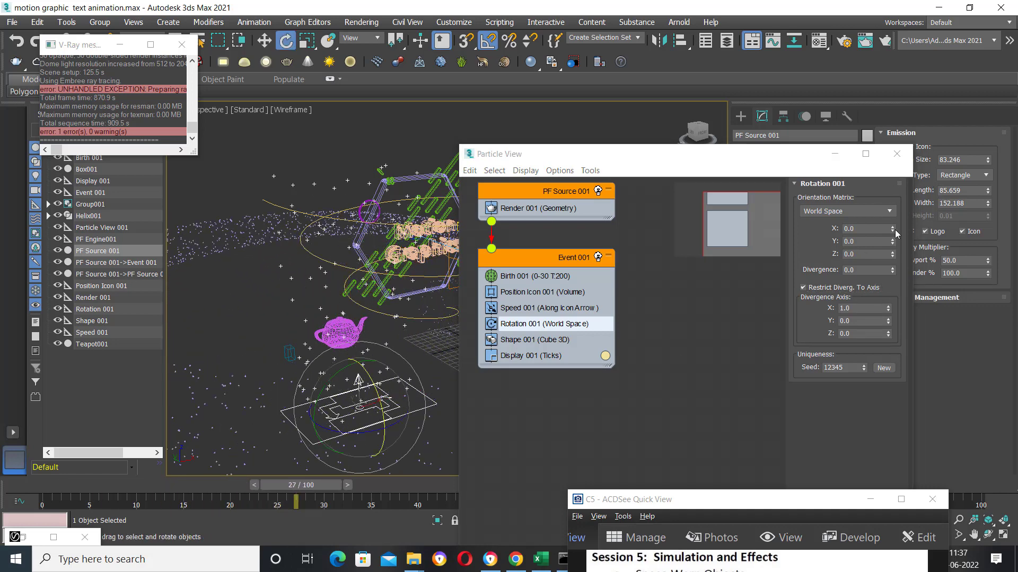
{"action": "left_click_drag", "start_coordinate": [892, 229], "coordinate": [889, 241]}
{"action": "left_click", "coordinate": [886, 212]}
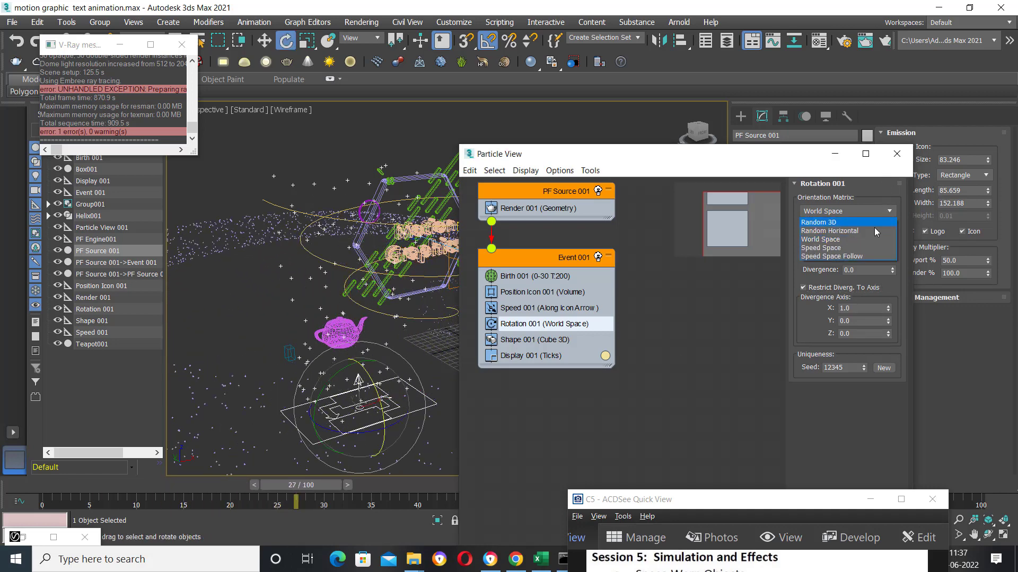
{"action": "left_click", "coordinate": [861, 249]}
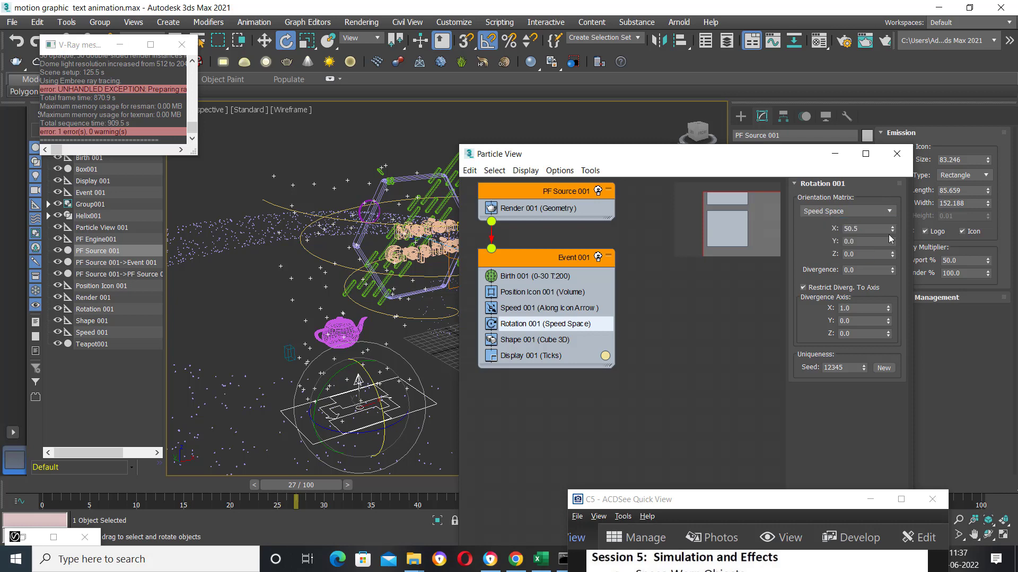
Step: Set Display 001 type to Geometry
{"action": "left_click", "coordinate": [564, 339]}
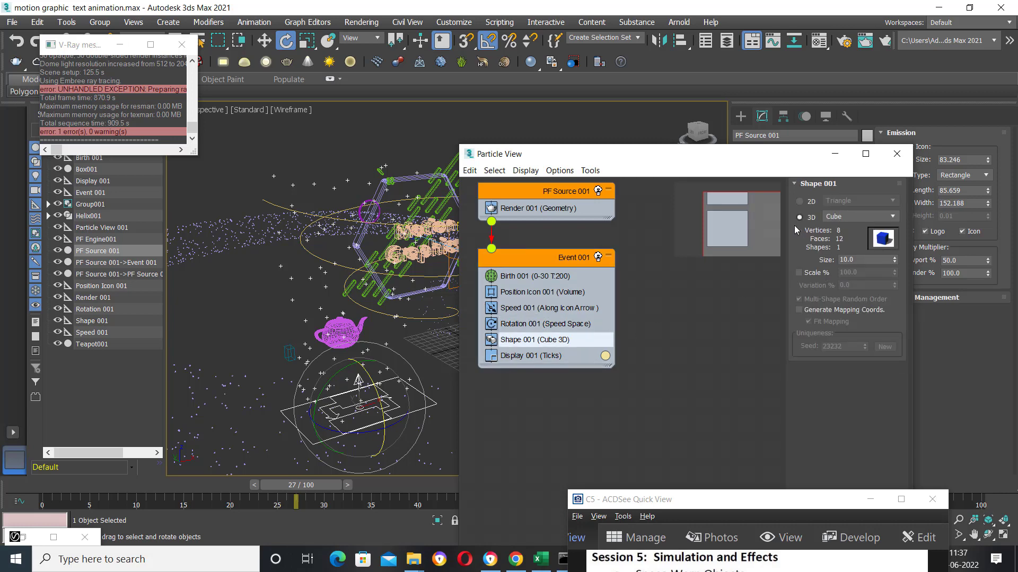
{"action": "left_click", "coordinate": [532, 277]}
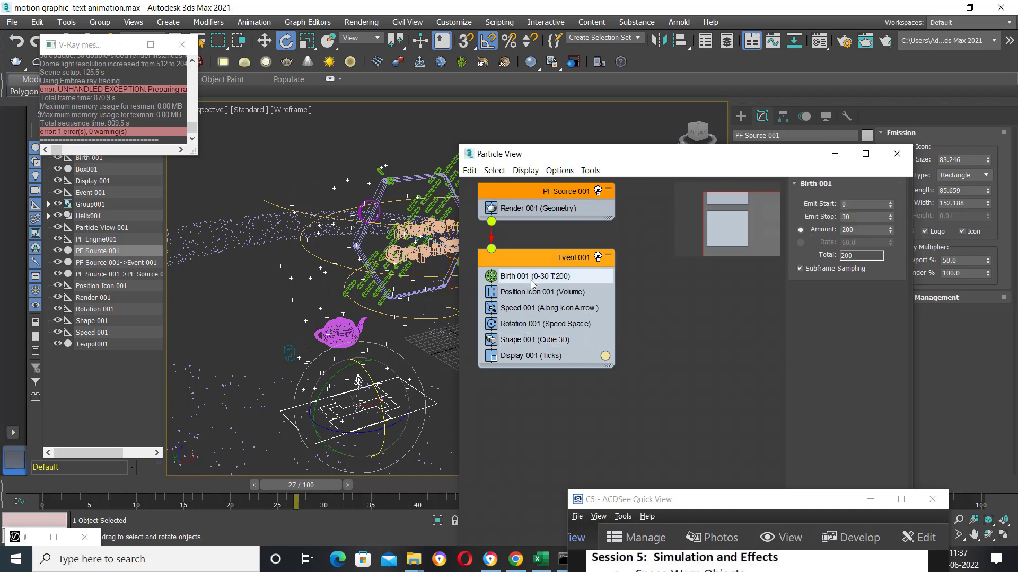
{"action": "left_click", "coordinate": [540, 355]}
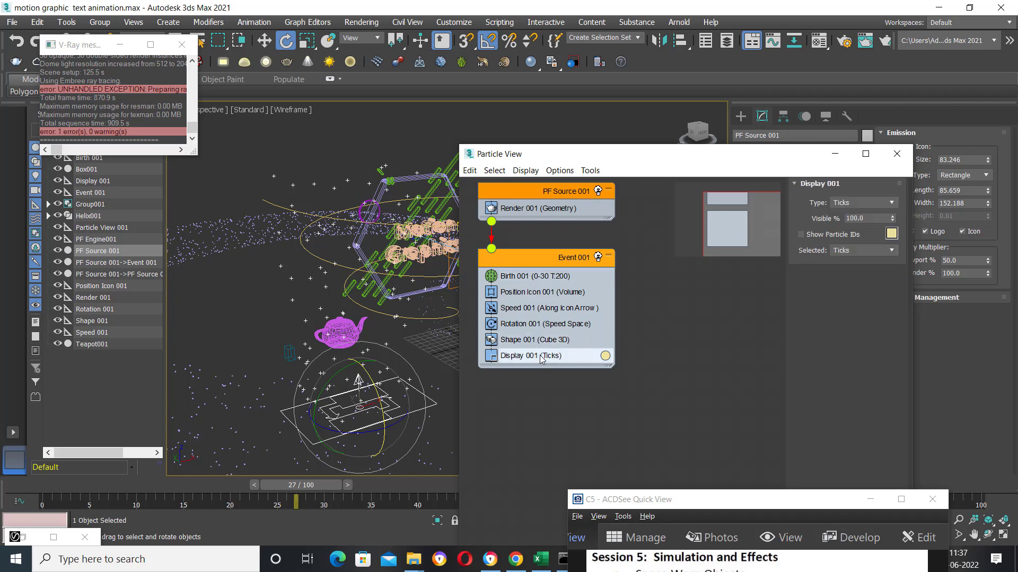
{"action": "left_click", "coordinate": [869, 205]}
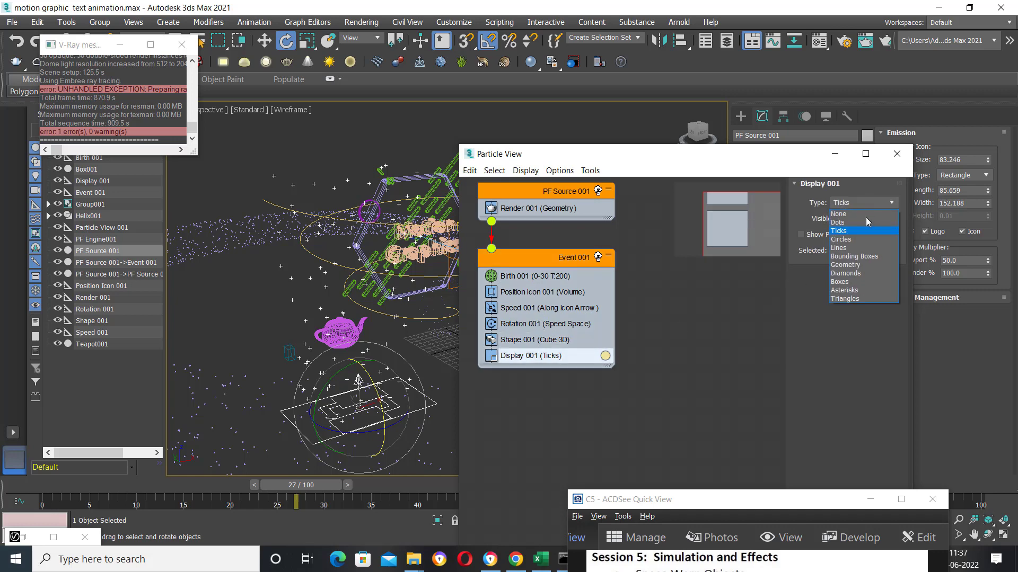
{"action": "left_click", "coordinate": [858, 265]}
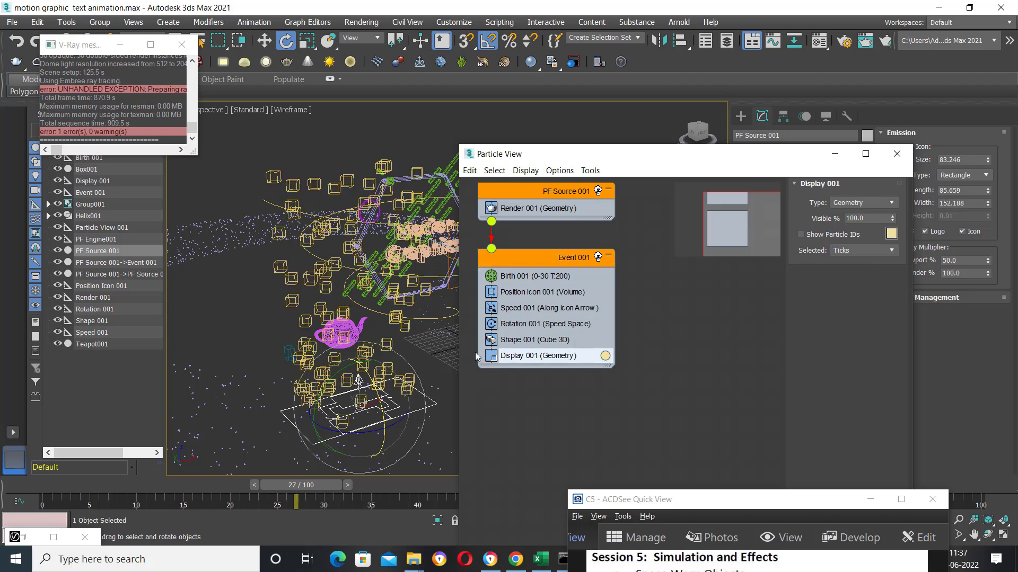
Step: Set Shape 001's 3D shape to Digits Arial
{"action": "left_click", "coordinate": [541, 341]}
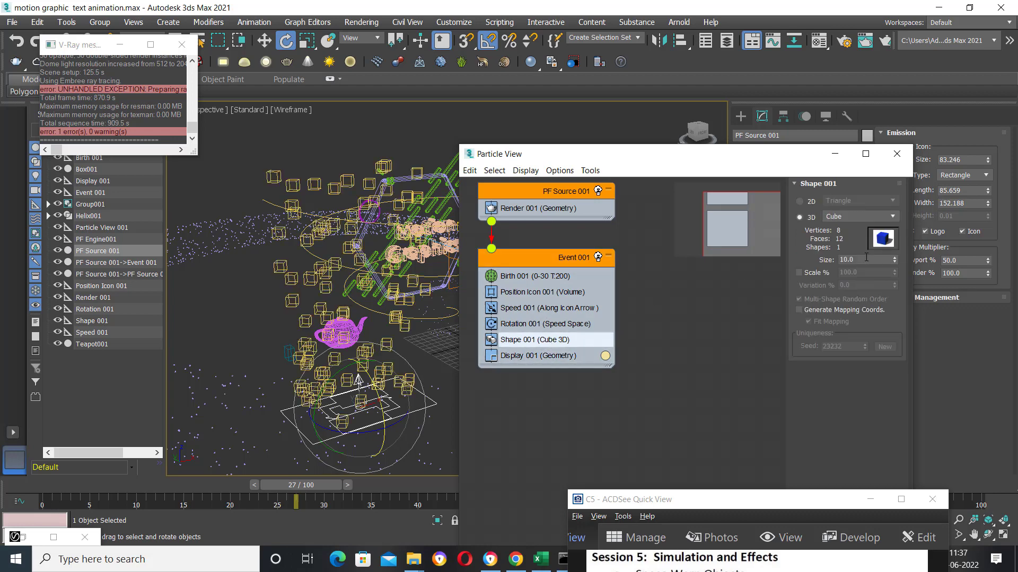
{"action": "left_click", "coordinate": [863, 217]}
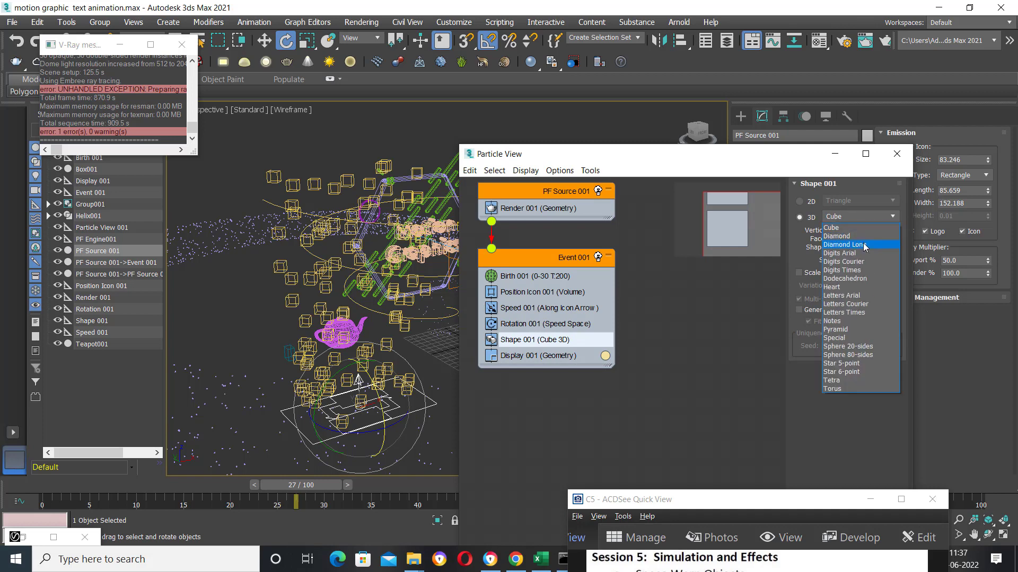
{"action": "left_click", "coordinate": [863, 238]}
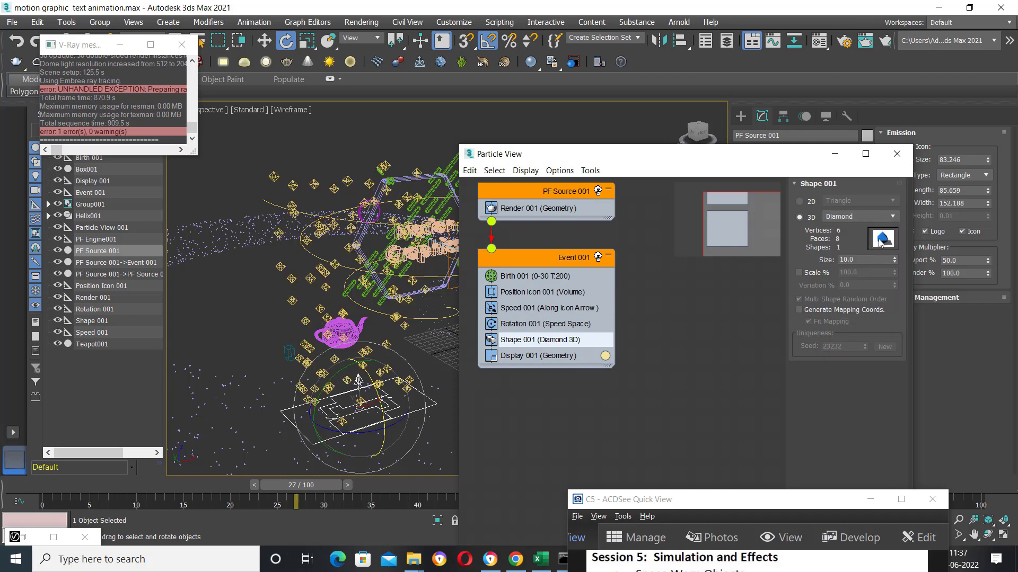
{"action": "left_click", "coordinate": [885, 217]}
{"action": "scroll", "coordinate": [885, 218], "scroll_direction": "down", "scroll_amount": 2}
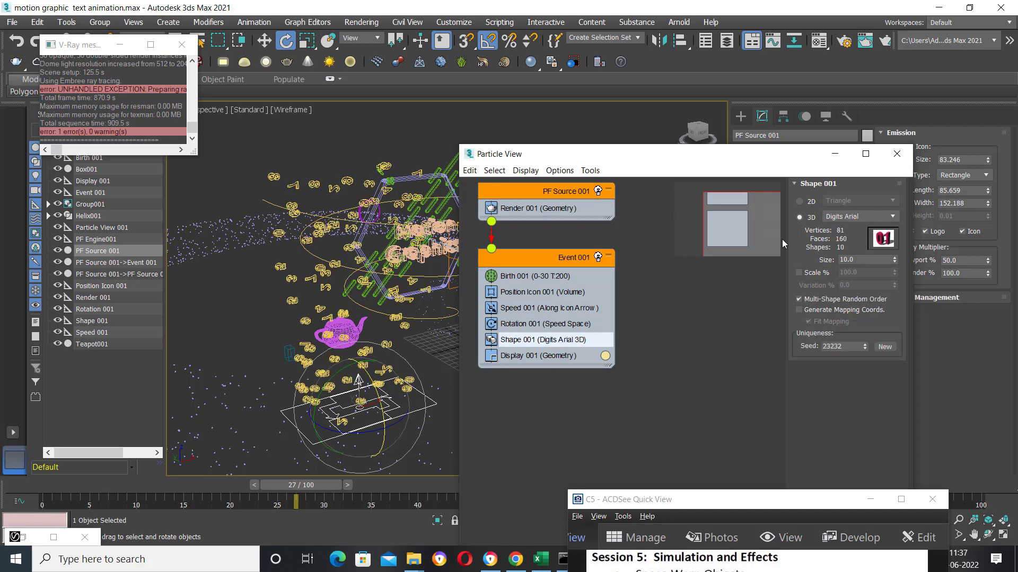
Step: Tilt and raise PF Source 001 so its particles enter the camera view
{"action": "left_click_drag", "start_coordinate": [678, 153], "coordinate": [148, 418]}
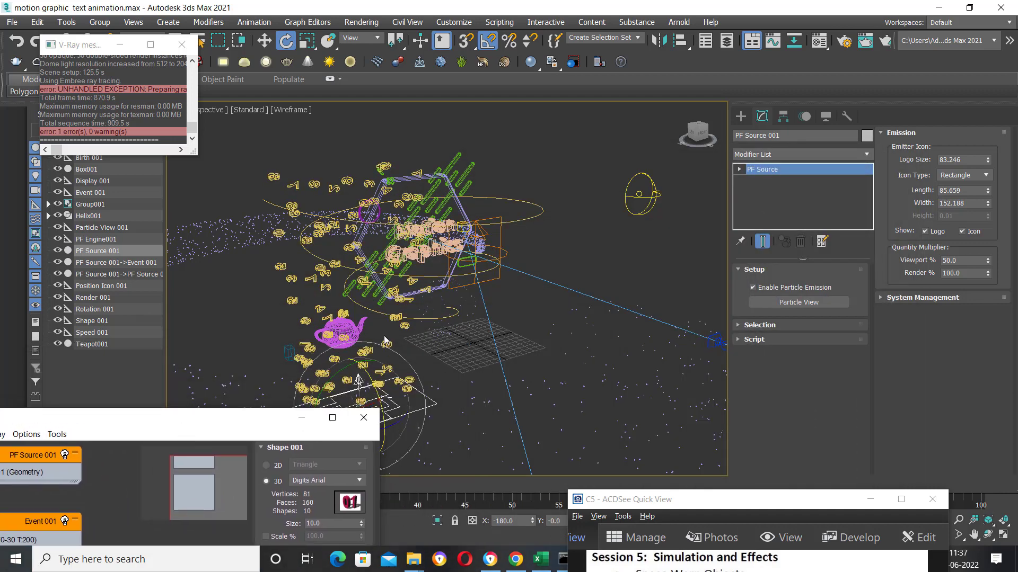
{"action": "middle_click_drag", "start_coordinate": [478, 283], "coordinate": [462, 340], "text": "alt"}
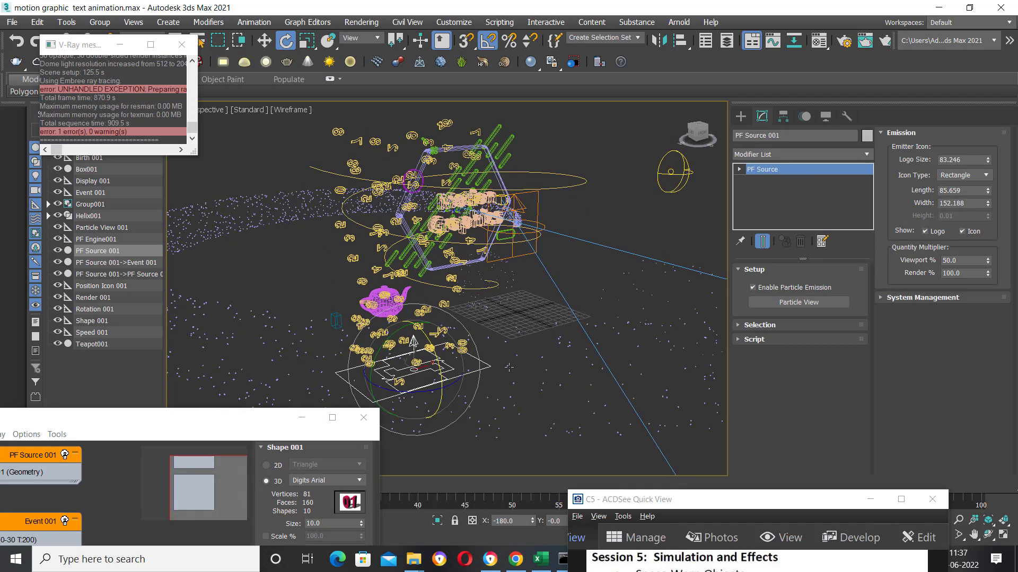
{"action": "middle_click_drag", "start_coordinate": [510, 313], "coordinate": [505, 336], "text": "alt"}
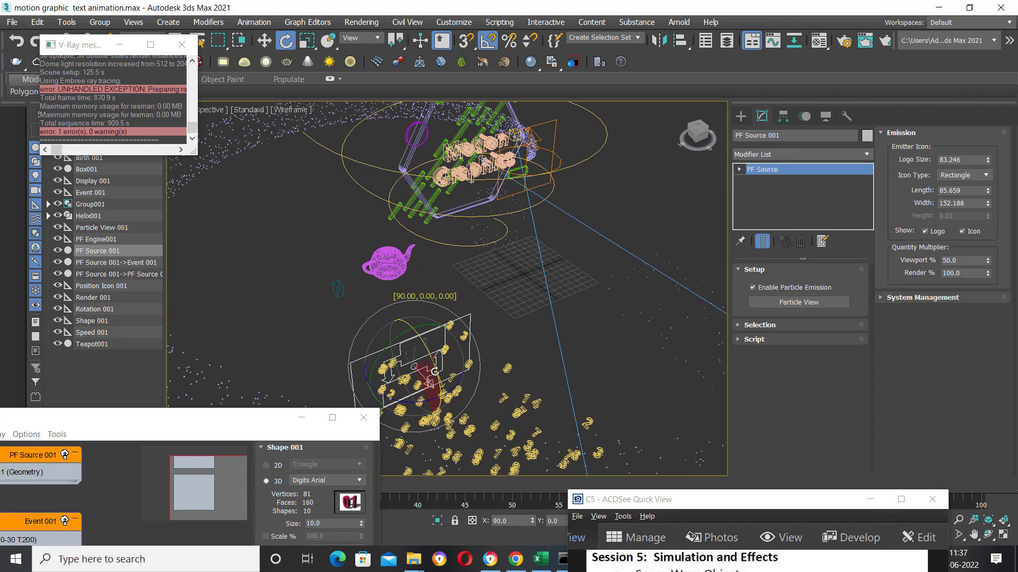
{"action": "left_click_drag", "start_coordinate": [434, 359], "coordinate": [436, 373]}
{"action": "key", "text": "w"}
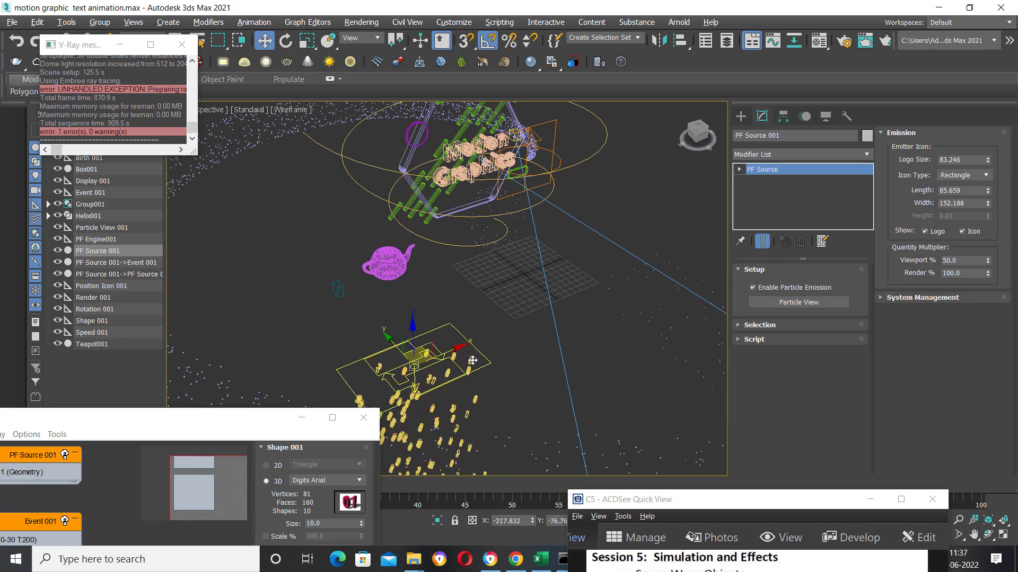
{"action": "key", "text": "alt+w"}
{"action": "middle_click_drag", "start_coordinate": [562, 238], "coordinate": [580, 217]}
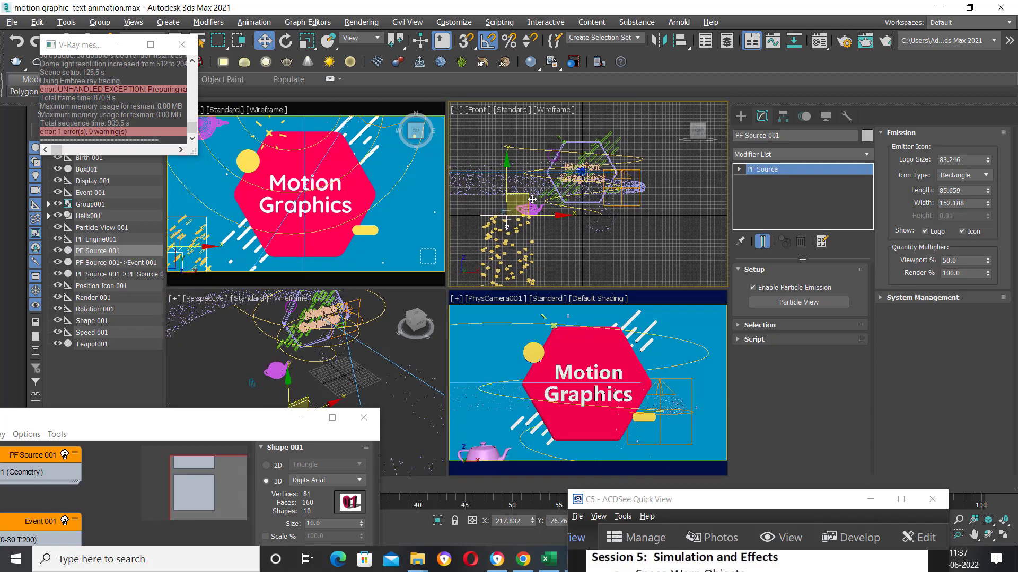
{"action": "mouse_move", "coordinate": [533, 194]}
{"action": "left_mouse_down"}
{"action": "mouse_move", "coordinate": [635, 107]}
{"action": "mouse_move", "coordinate": [604, 89]}
{"action": "left_mouse_up"}
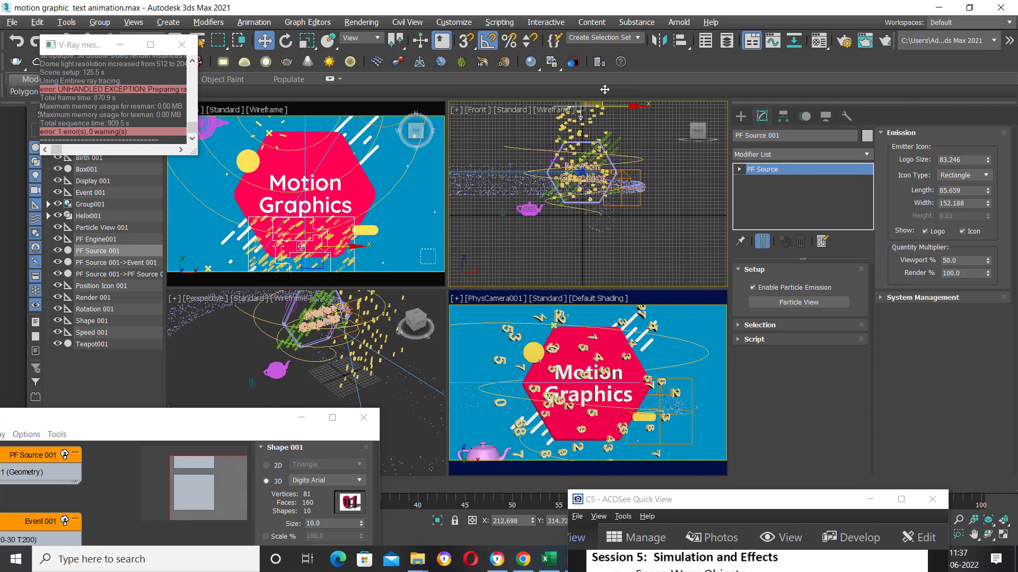
Step: Set Shape 001 digit size to 8.2 and Rotation 001 orientation to Random 3D
{"action": "left_click_drag", "start_coordinate": [236, 412], "coordinate": [311, 122]}
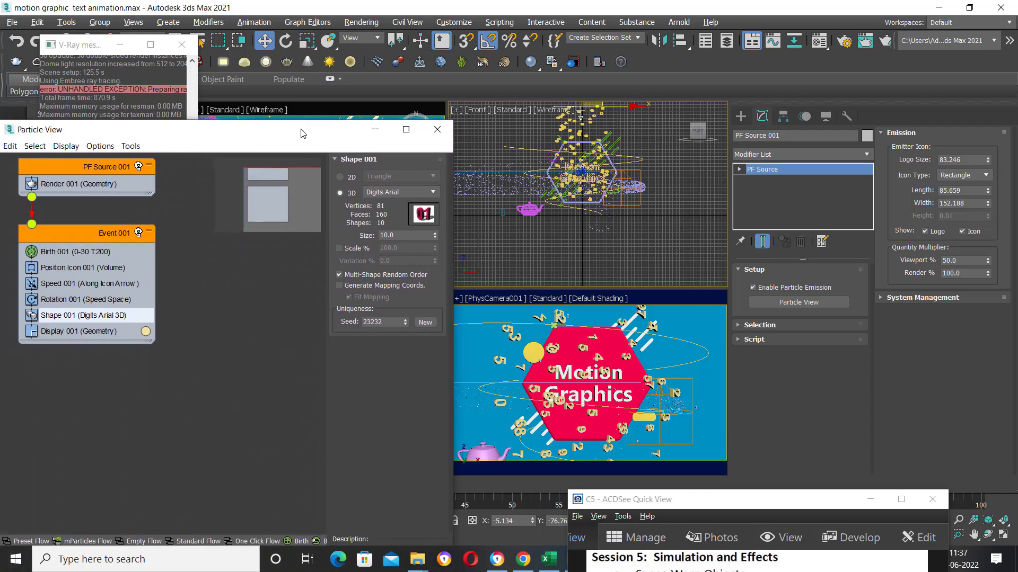
{"action": "left_click", "coordinate": [62, 330]}
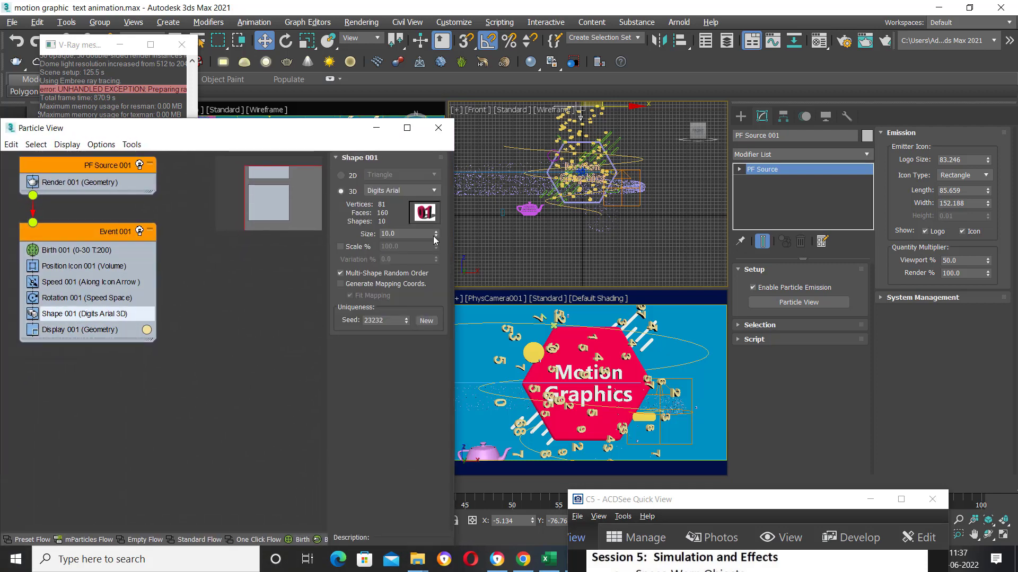
{"action": "left_click_drag", "start_coordinate": [435, 234], "coordinate": [437, 242]}
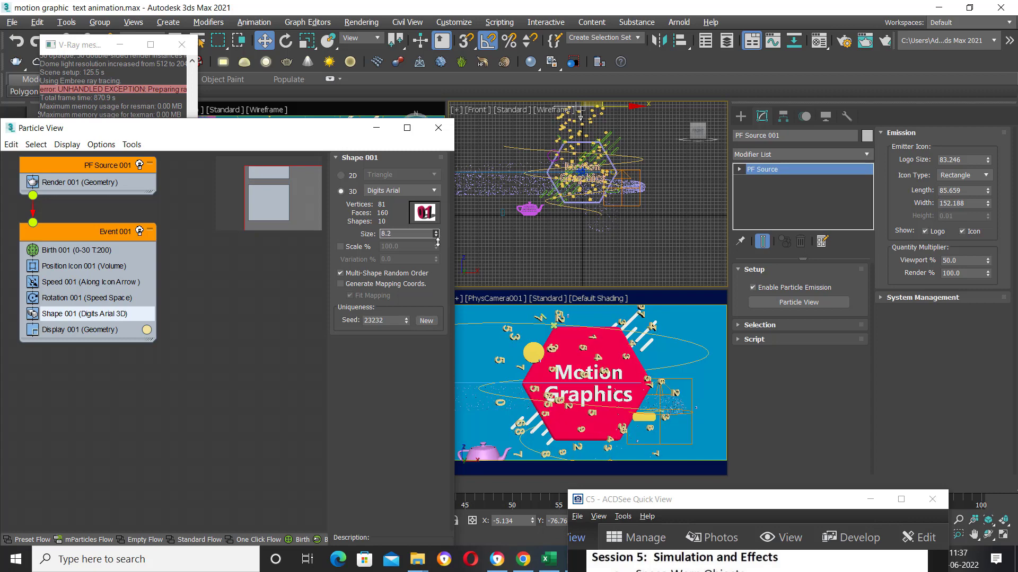
{"action": "left_click", "coordinate": [90, 300]}
{"action": "left_click", "coordinate": [408, 183]}
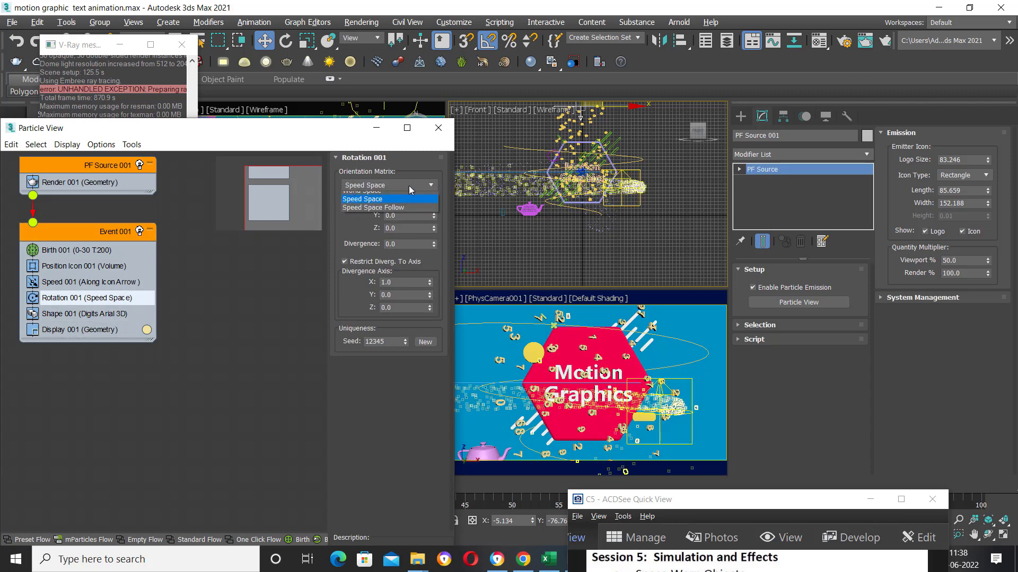
{"action": "left_click", "coordinate": [403, 189]}
{"action": "left_click", "coordinate": [394, 196]}
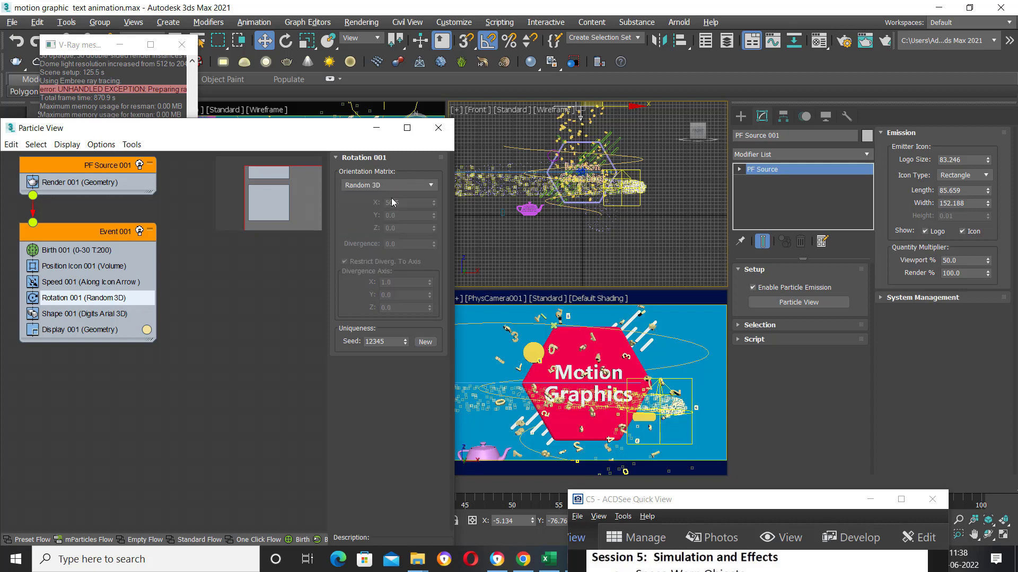
{"action": "left_click", "coordinate": [870, 499]}
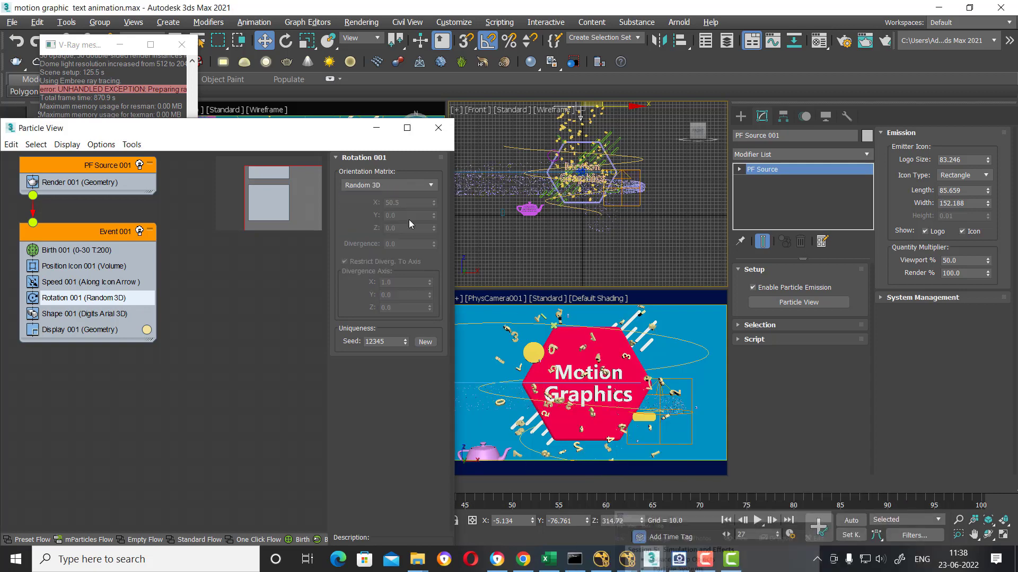
{"action": "mouse_move", "coordinate": [332, 135]}
{"action": "left_mouse_down"}
{"action": "mouse_move", "coordinate": [7, 127]}
{"action": "mouse_move", "coordinate": [502, 339]}
{"action": "mouse_move", "coordinate": [919, 226]}
{"action": "left_mouse_up"}
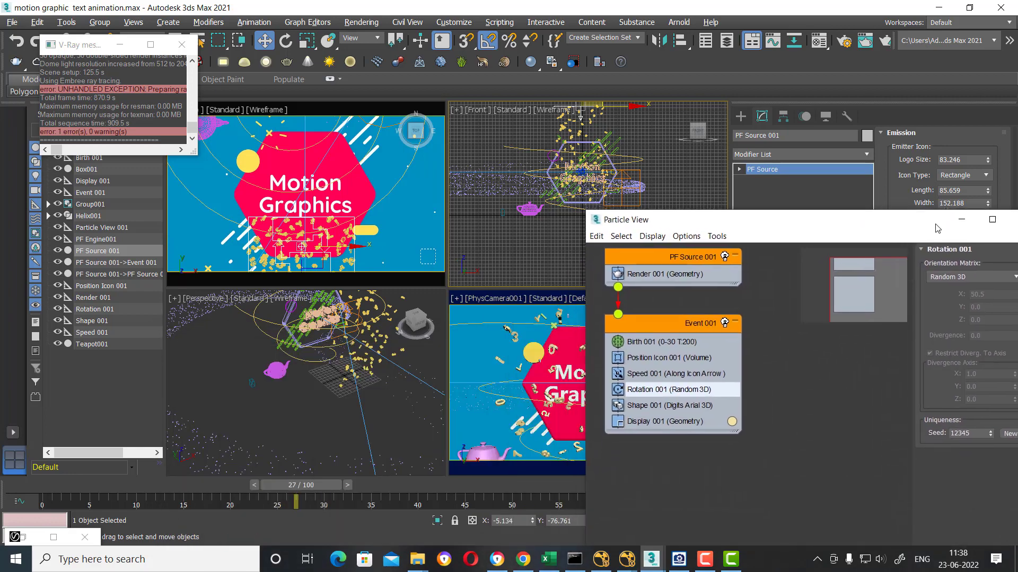
Step: In a maximized Perspective view, scale up the PF Source 001 emitter icon
{"action": "right_click", "coordinate": [316, 437]}
{"action": "key", "text": "alt+w"}
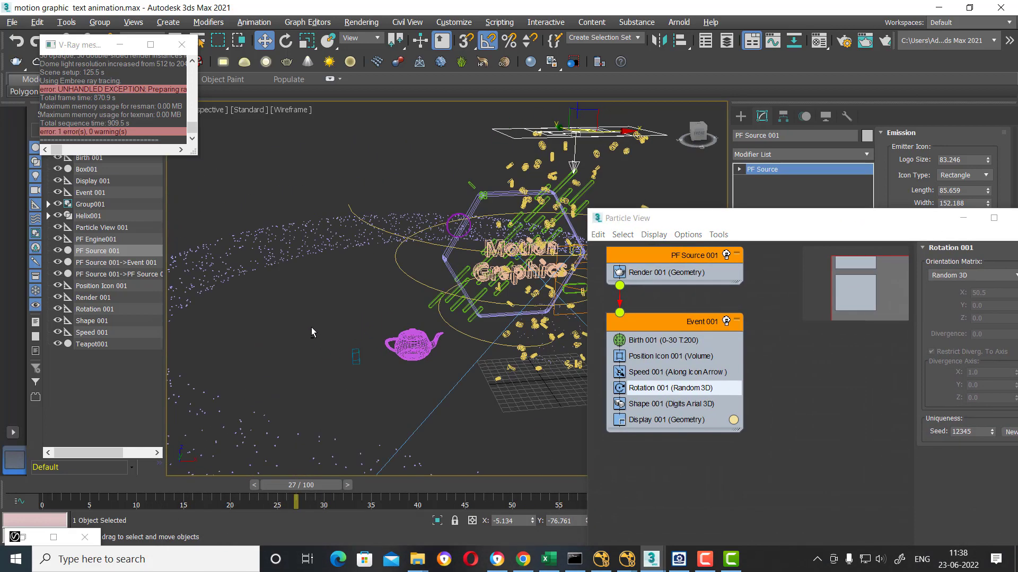
{"action": "middle_click_drag", "start_coordinate": [310, 327], "coordinate": [433, 207], "text": "alt"}
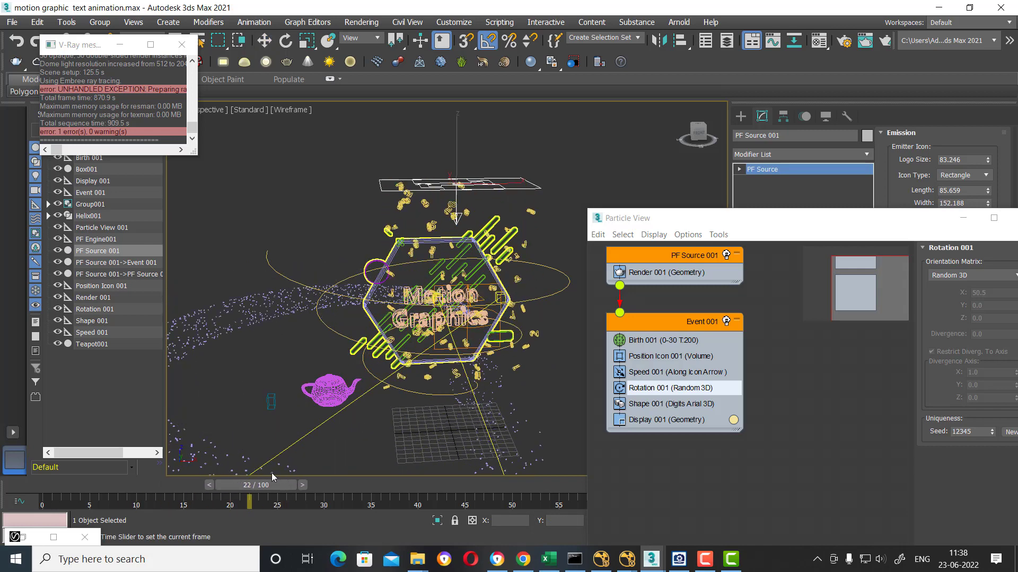
{"action": "key", "text": "q"}
{"action": "key", "text": "comma"}
{"action": "key", "text": "comma"}
{"action": "key", "text": "w"}
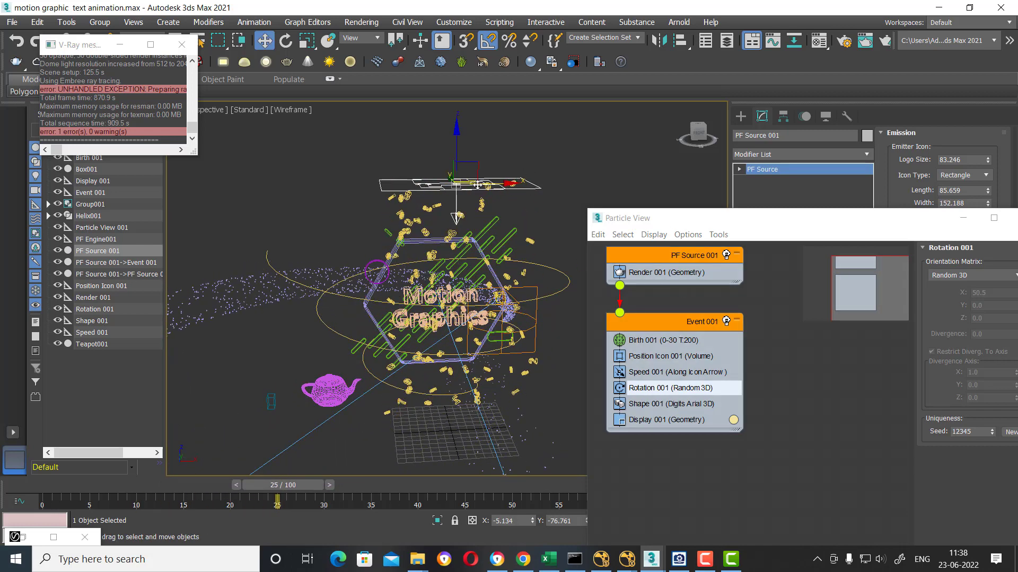
{"action": "key", "text": "r"}
{"action": "left_click_drag", "start_coordinate": [452, 175], "coordinate": [473, 156]}
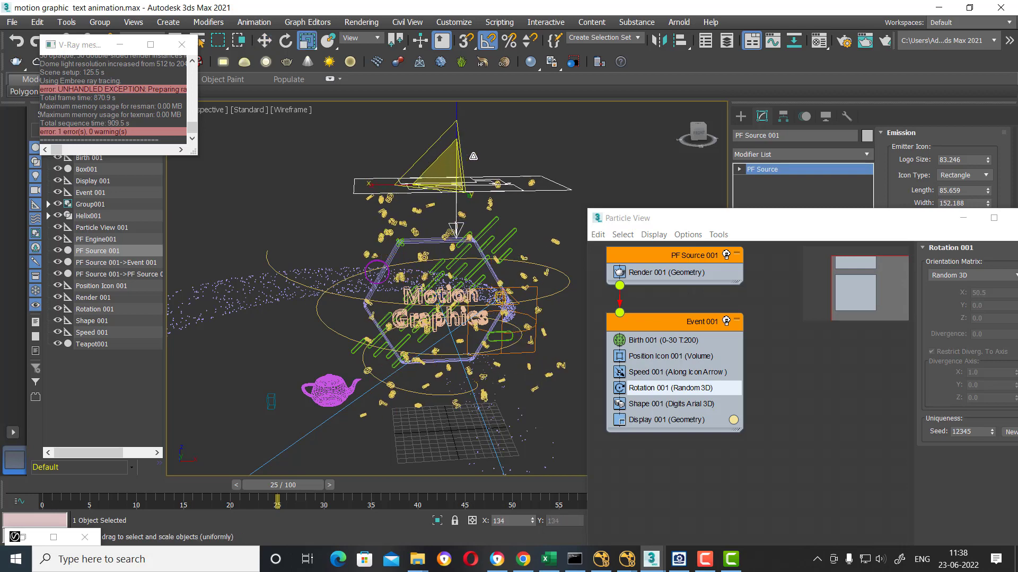
{"action": "middle_click_drag", "start_coordinate": [473, 155], "coordinate": [529, 245], "text": "alt"}
{"action": "left_click_drag", "start_coordinate": [513, 204], "coordinate": [535, 197]}
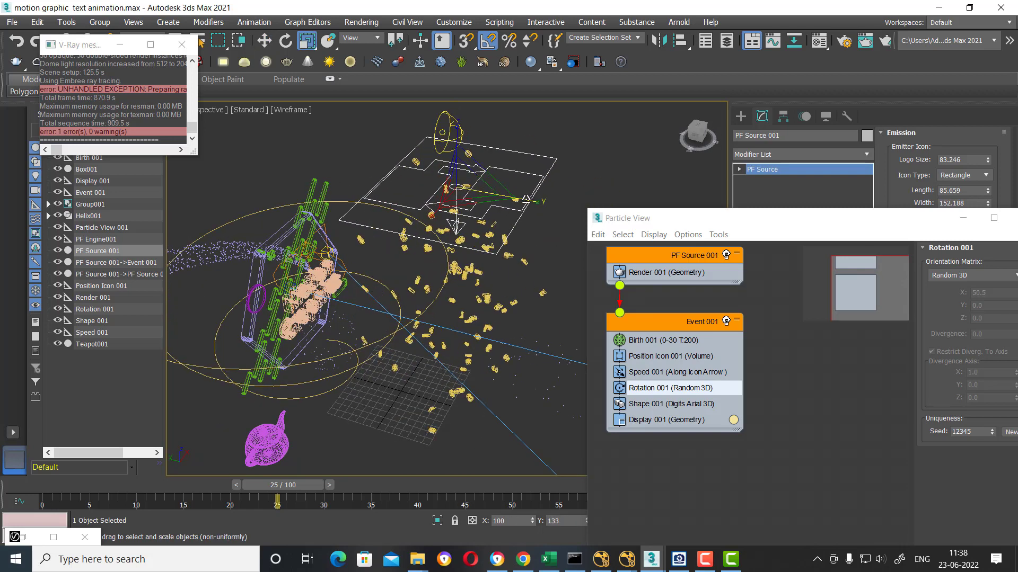
{"action": "left_click_drag", "start_coordinate": [769, 218], "coordinate": [771, 488]}
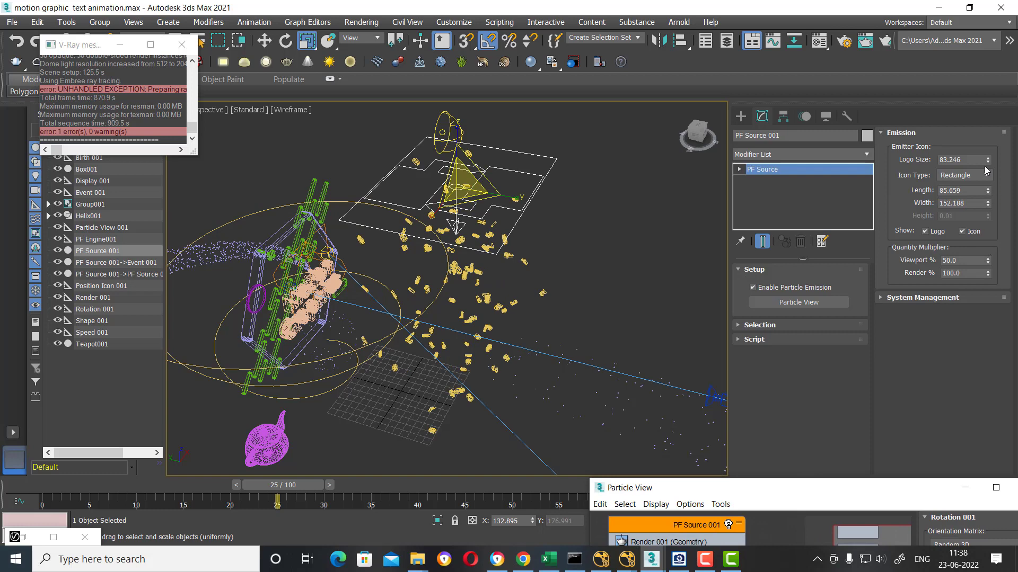
Step: Delete Teapot001 and render the camera view with Shift+Q
{"action": "key", "text": "alt+w"}
{"action": "left_click", "coordinate": [666, 427]}
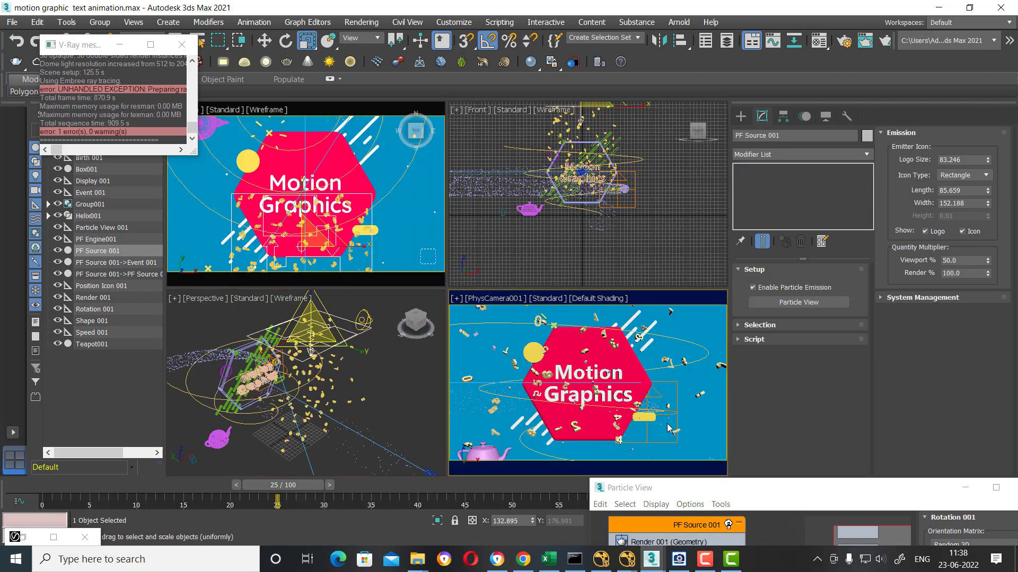
{"action": "left_click", "coordinate": [216, 443]}
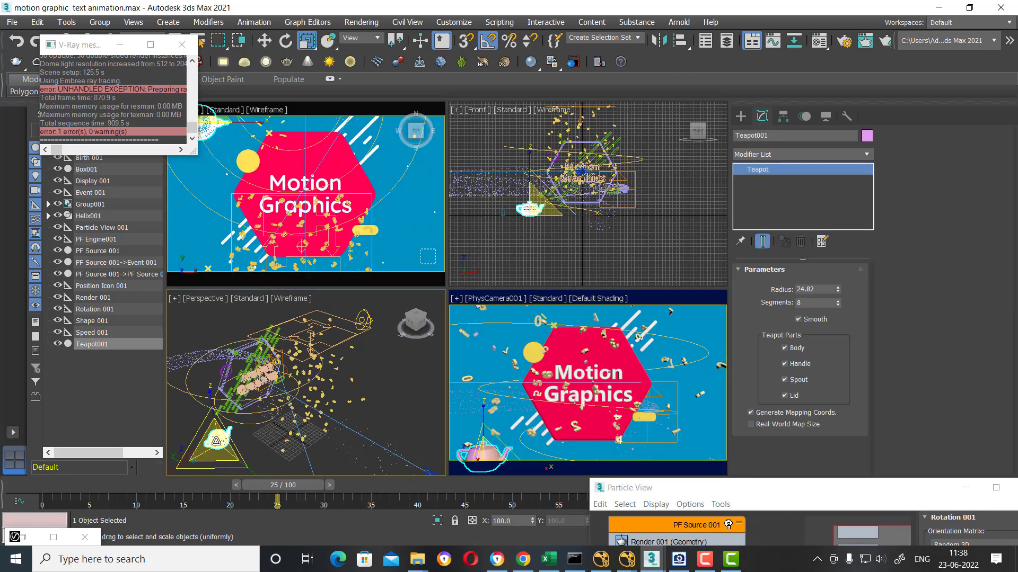
{"action": "key", "text": "Delete"}
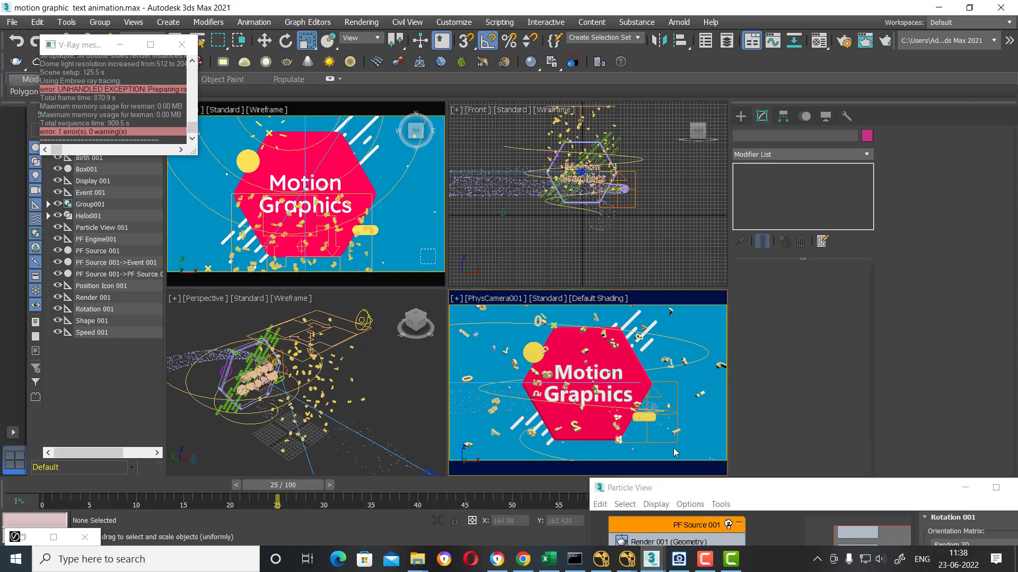
{"action": "key", "text": "shift+q"}
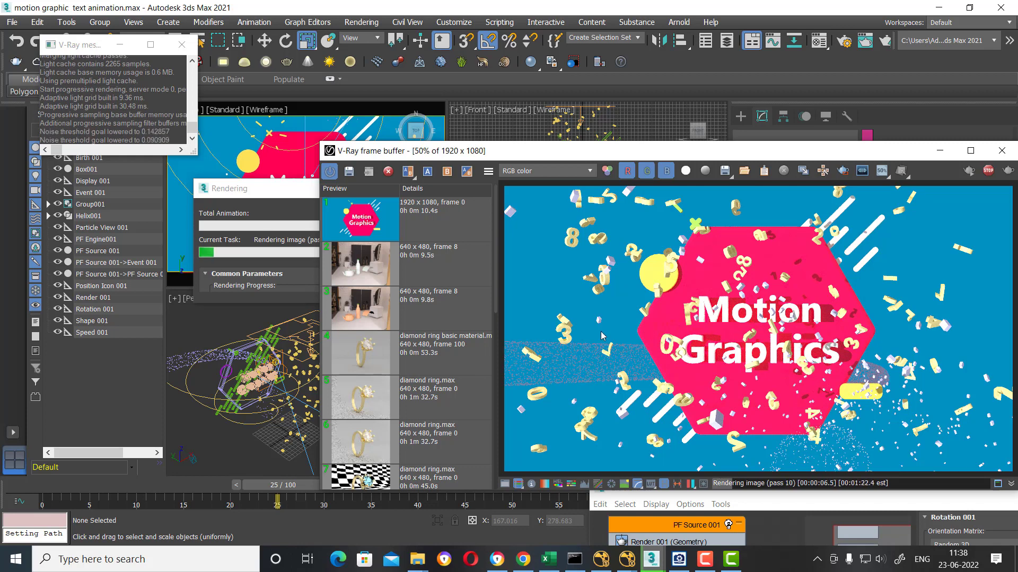
Step: Browse the 'pf source' YouTube results, then return to 3ds Max and move the render window aside
{"action": "left_click", "coordinate": [732, 560]}
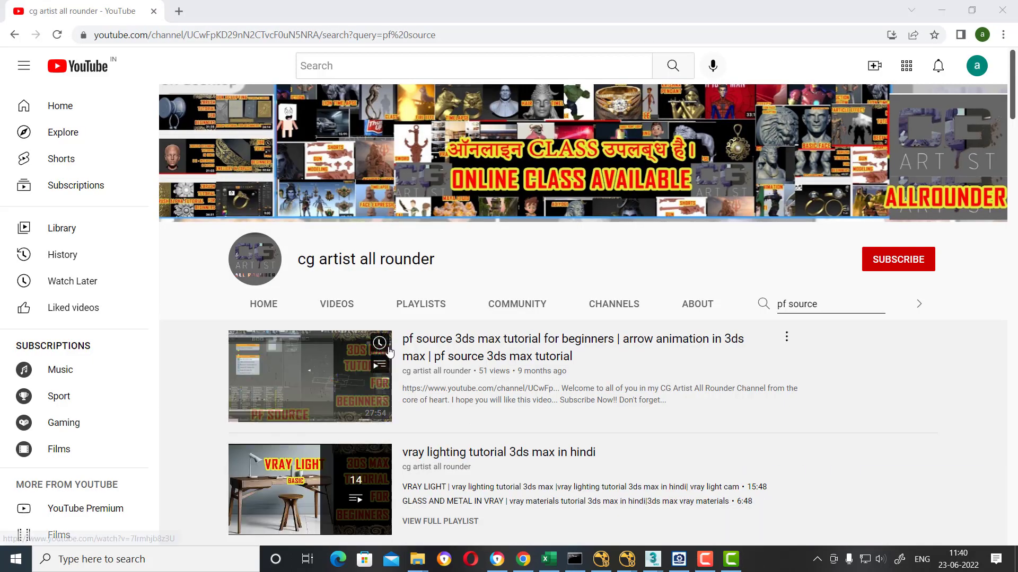
{"action": "scroll", "coordinate": [302, 380], "scroll_direction": "down", "scroll_amount": 3}
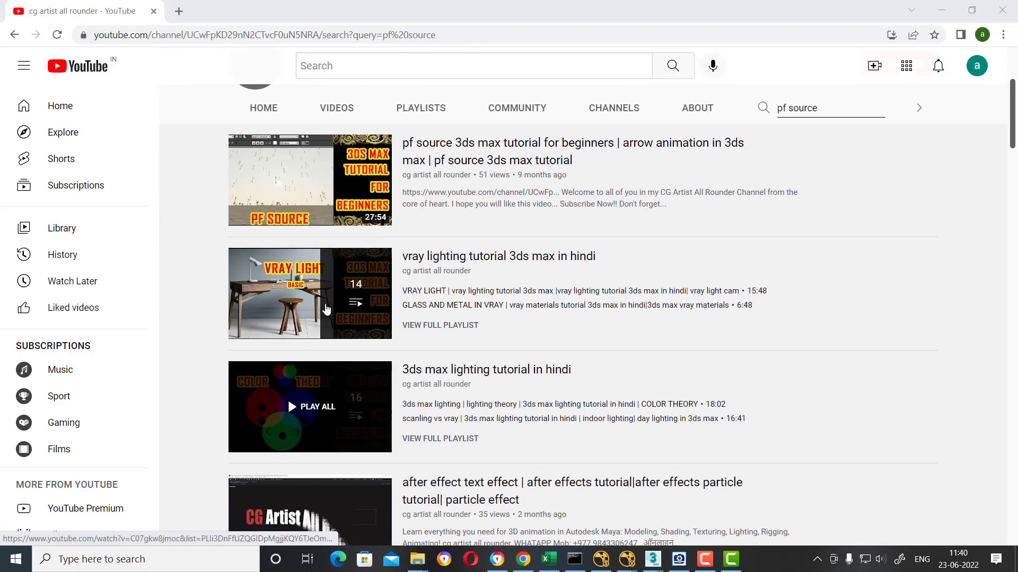
{"action": "scroll", "coordinate": [343, 199], "scroll_direction": "up", "scroll_amount": 1}
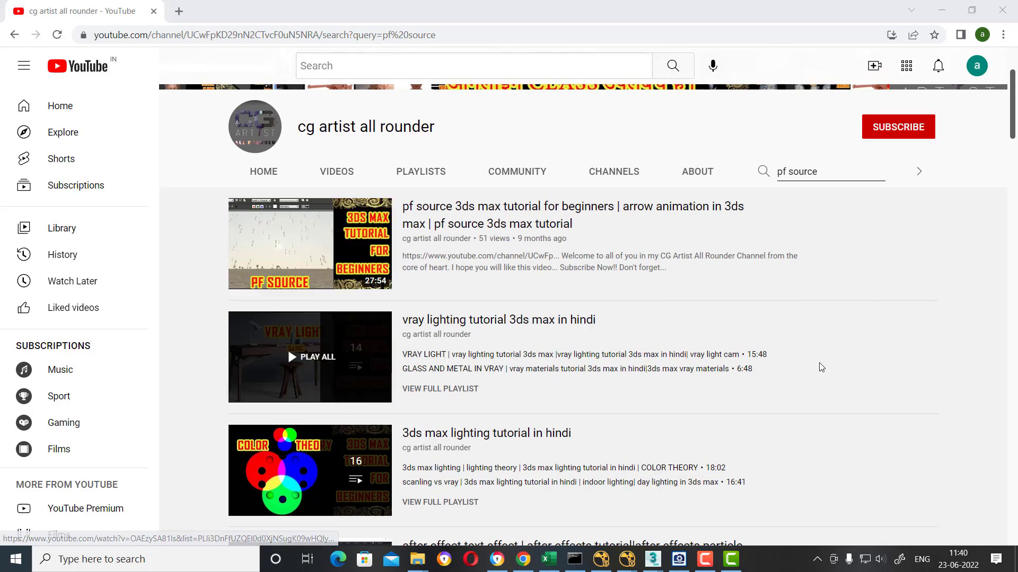
{"action": "mouse_move", "coordinate": [651, 559]}
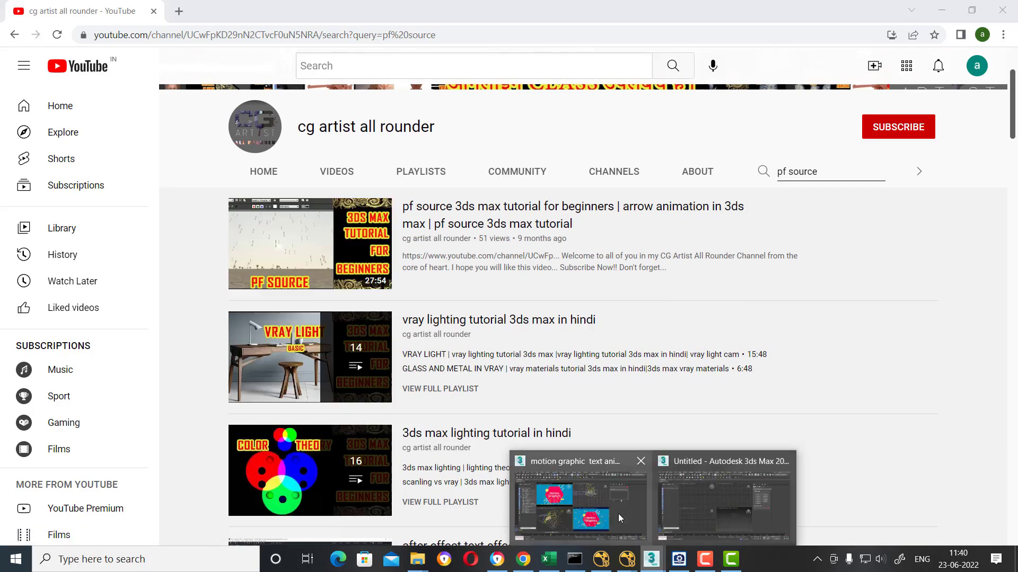
{"action": "left_click", "coordinate": [618, 513]}
{"action": "left_click_drag", "start_coordinate": [809, 157], "coordinate": [611, 108]}
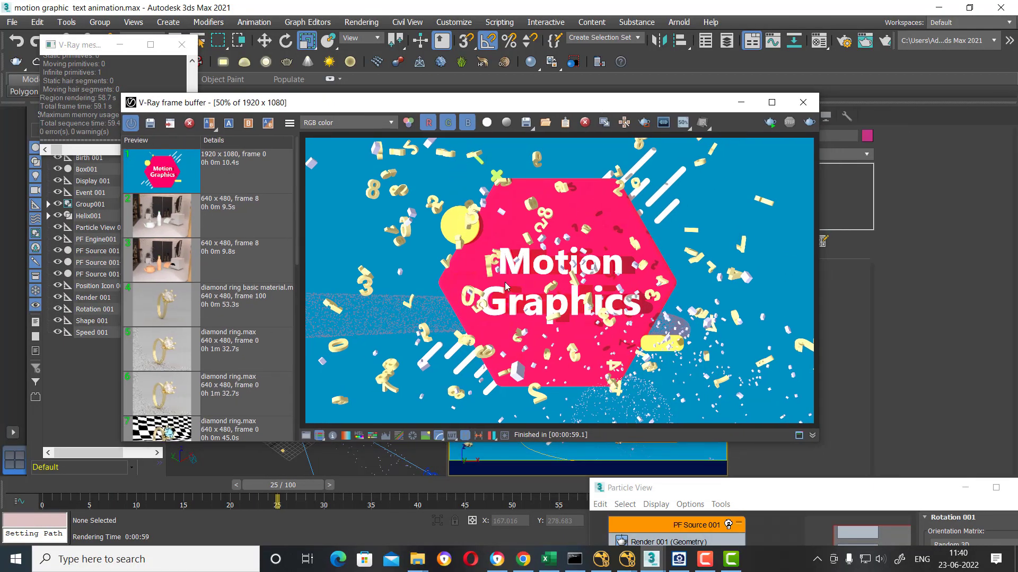
Step: Save the V-Ray frame buffer image as JPEG 'MOTION GRAPHIC pt 5' at quality 95
{"action": "left_click", "coordinate": [525, 123]}
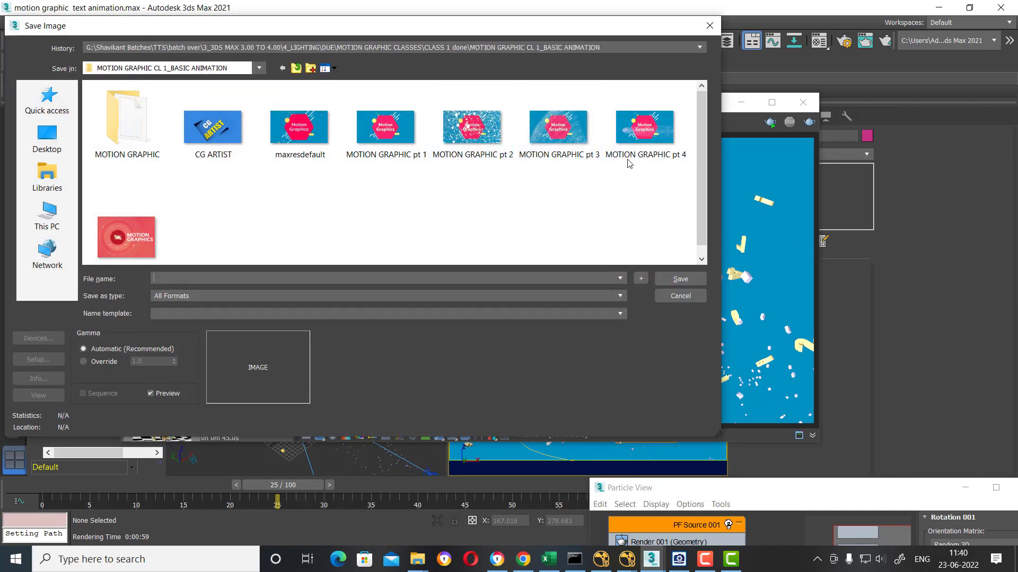
{"action": "left_click", "coordinate": [629, 162]}
{"action": "left_click", "coordinate": [234, 277]}
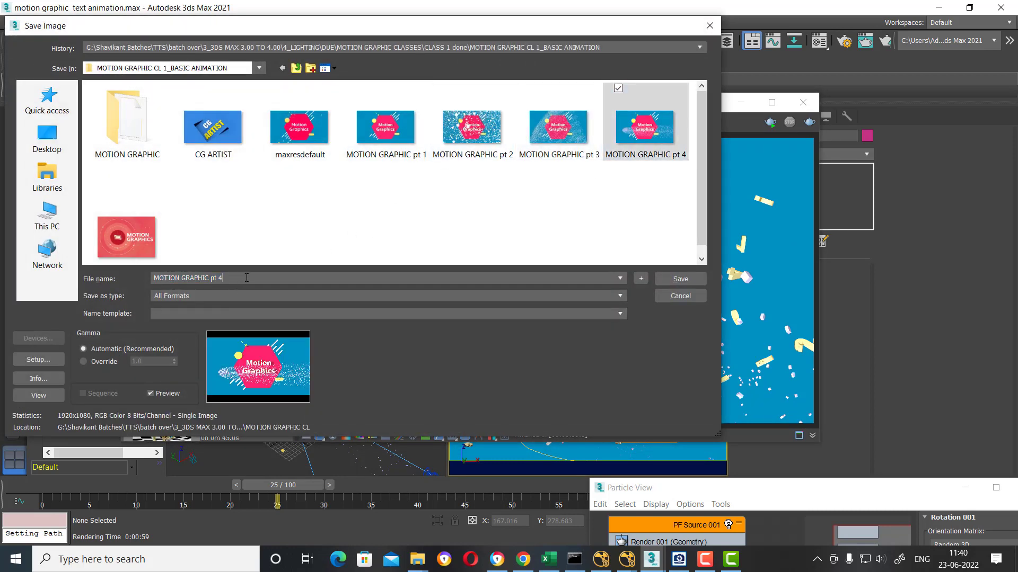
{"action": "key", "text": "BackSpace"}
{"action": "type", "text": "5"}
{"action": "left_click", "coordinate": [272, 295]}
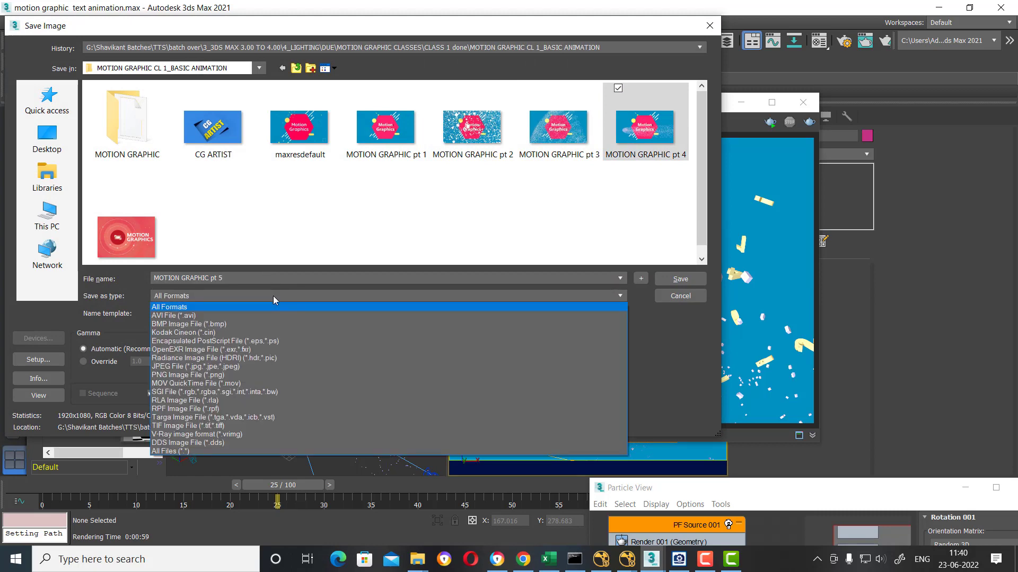
{"action": "key", "text": "Down"}
{"action": "key", "text": "Down"}
{"action": "key", "text": "Down"}
{"action": "key", "text": "Down"}
{"action": "key", "text": "Return"}
{"action": "key", "text": "Return"}
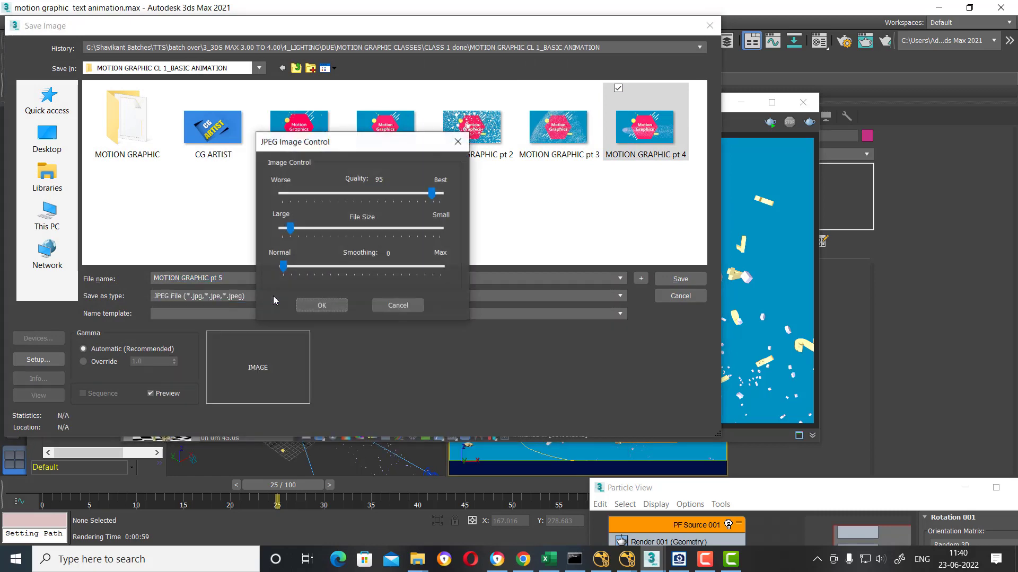
{"action": "key", "text": "Return"}
Step: In a maximized Perspective view, draw a PArray emitter box right of the title
{"action": "left_click", "coordinate": [741, 102]}
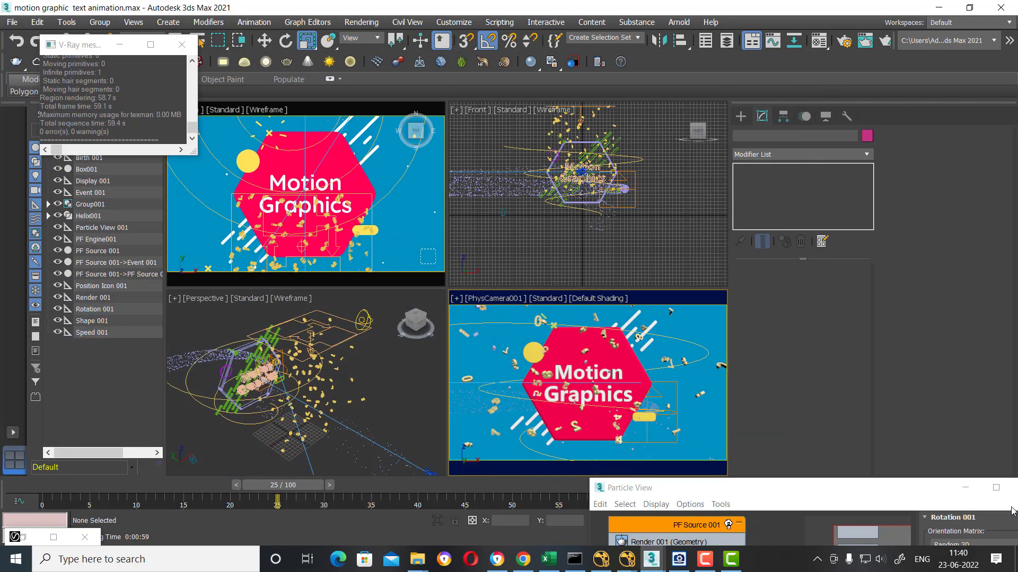
{"action": "left_click", "coordinate": [965, 488]}
{"action": "left_click", "coordinate": [374, 390]}
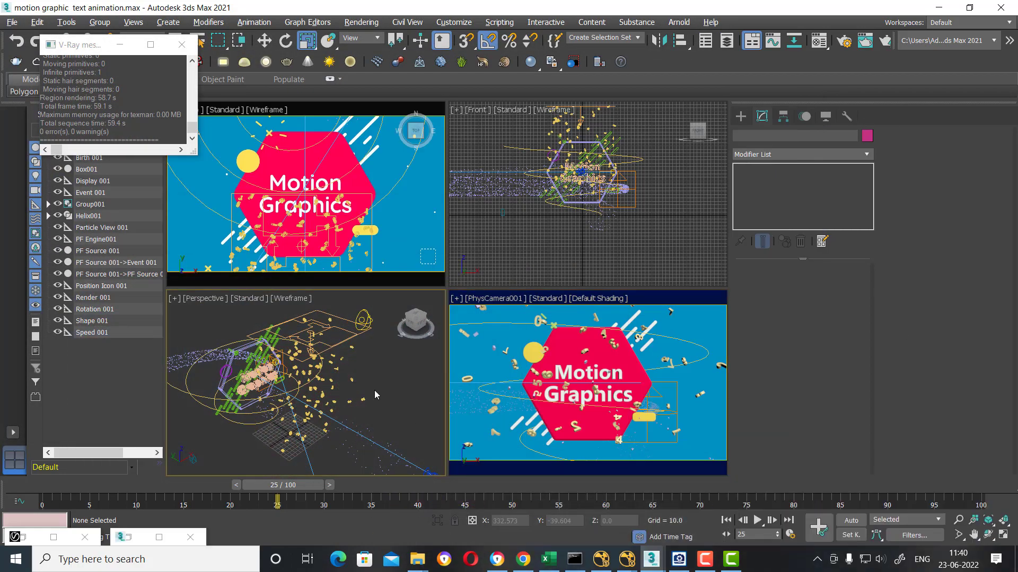
{"action": "key", "text": "alt+w"}
{"action": "middle_click_drag", "start_coordinate": [330, 380], "coordinate": [460, 370]}
{"action": "left_click", "coordinate": [741, 117]}
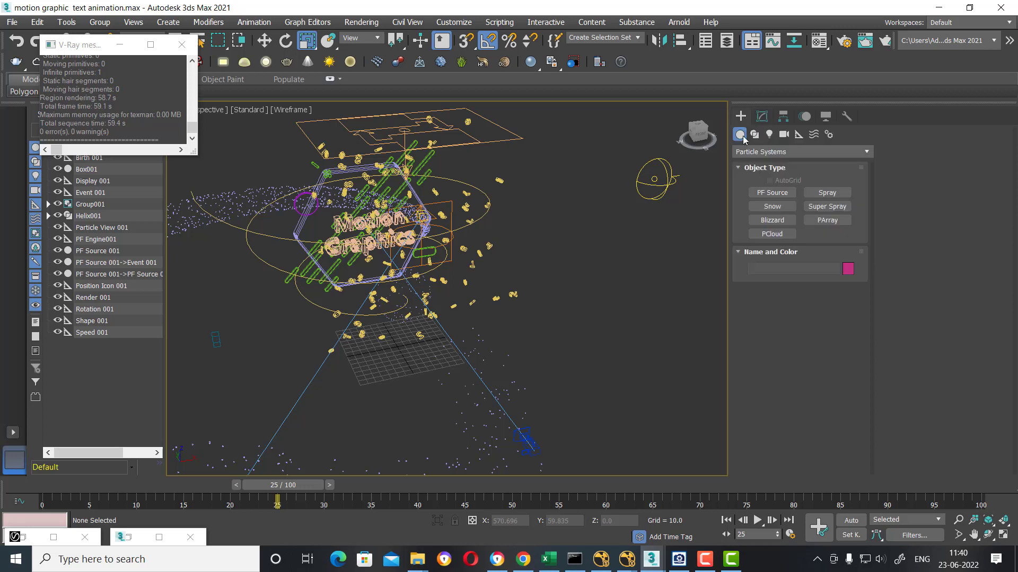
{"action": "left_click", "coordinate": [827, 220]}
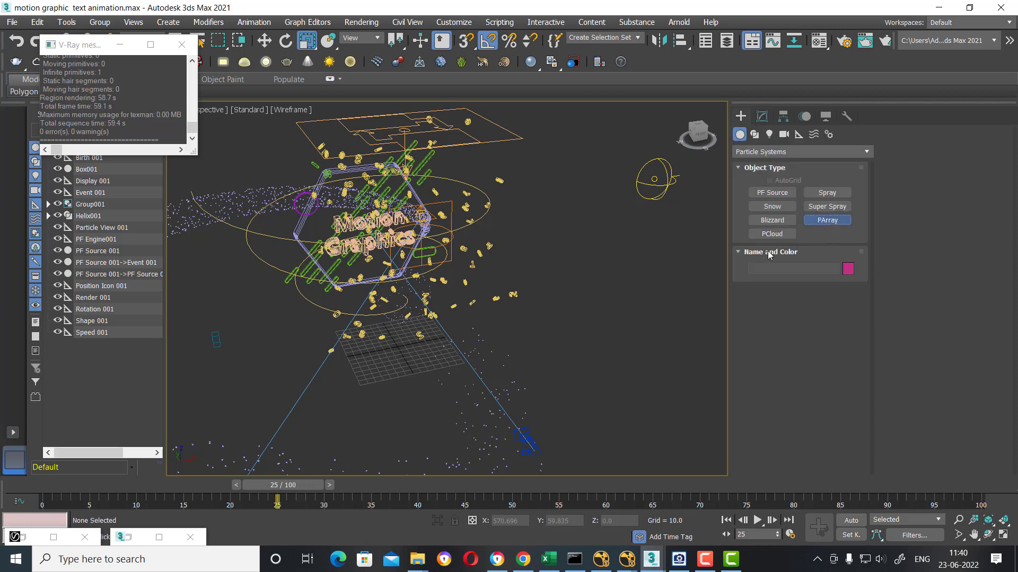
{"action": "left_click_drag", "start_coordinate": [593, 316], "coordinate": [759, 329]}
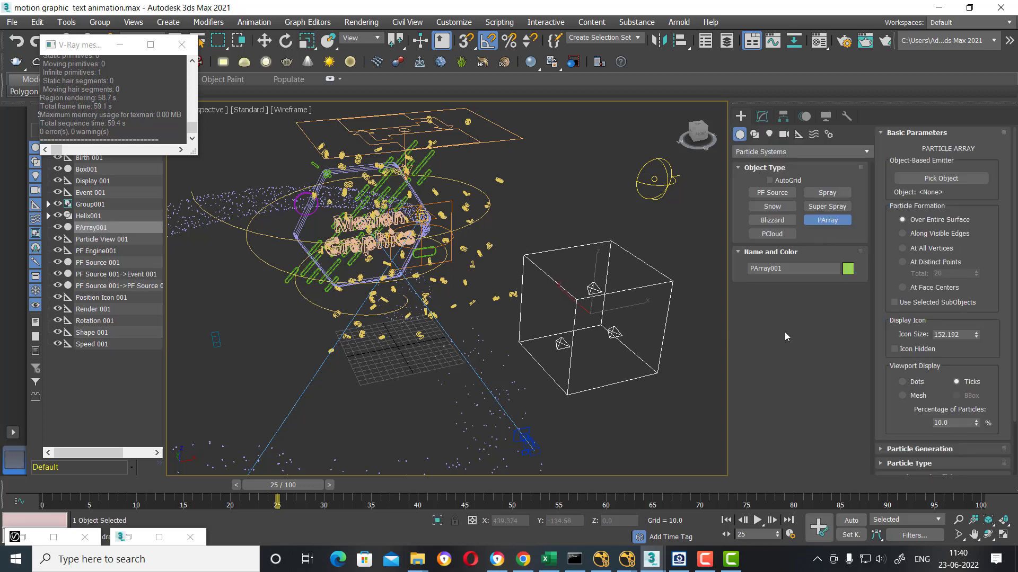
{"action": "middle_click_drag", "start_coordinate": [583, 340], "coordinate": [538, 341]}
{"action": "key", "text": "w"}
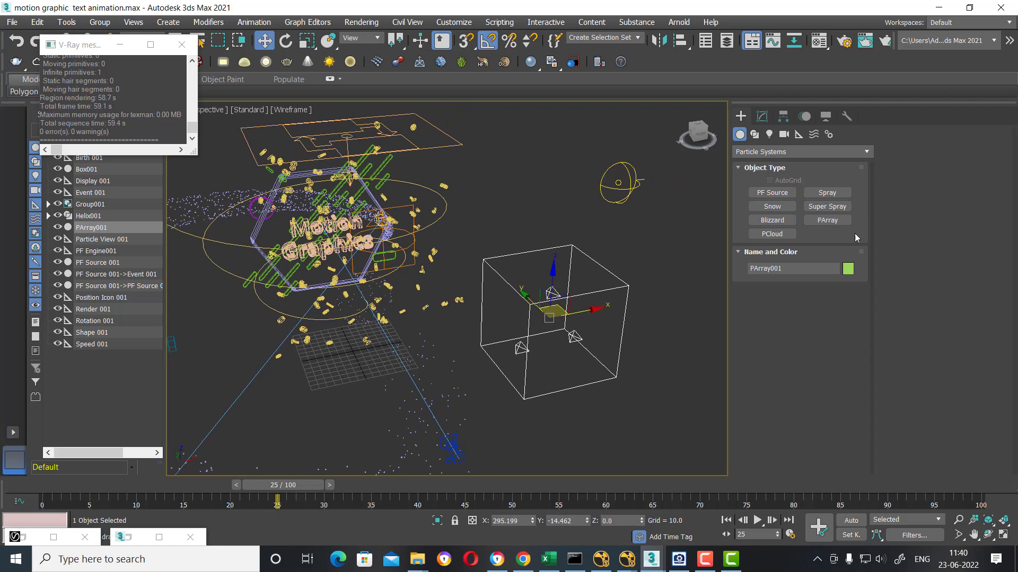
Step: Switch the Create panel to Standard Primitives and choose Teapot
{"action": "left_click", "coordinate": [753, 135]}
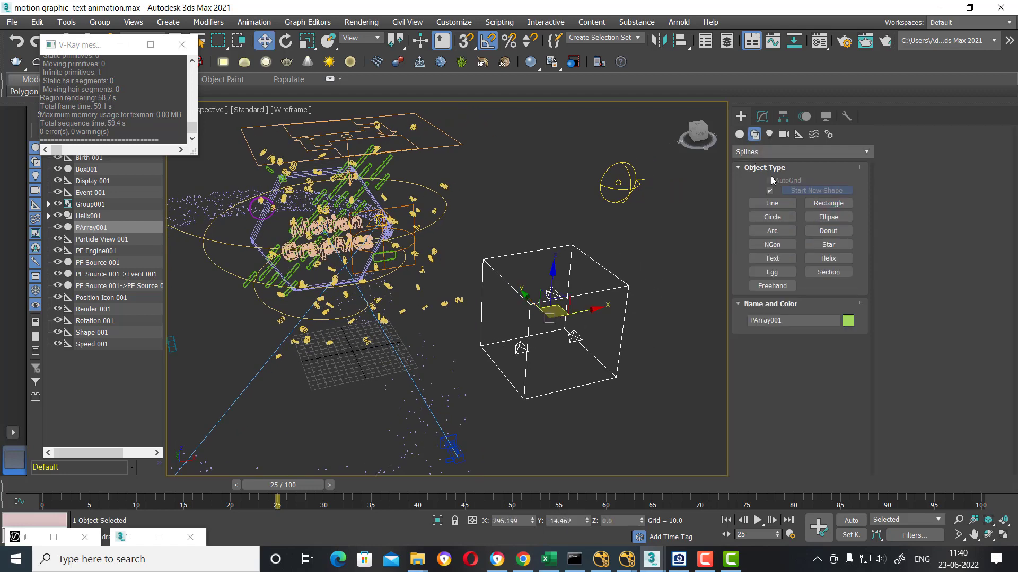
{"action": "left_click", "coordinate": [740, 135]}
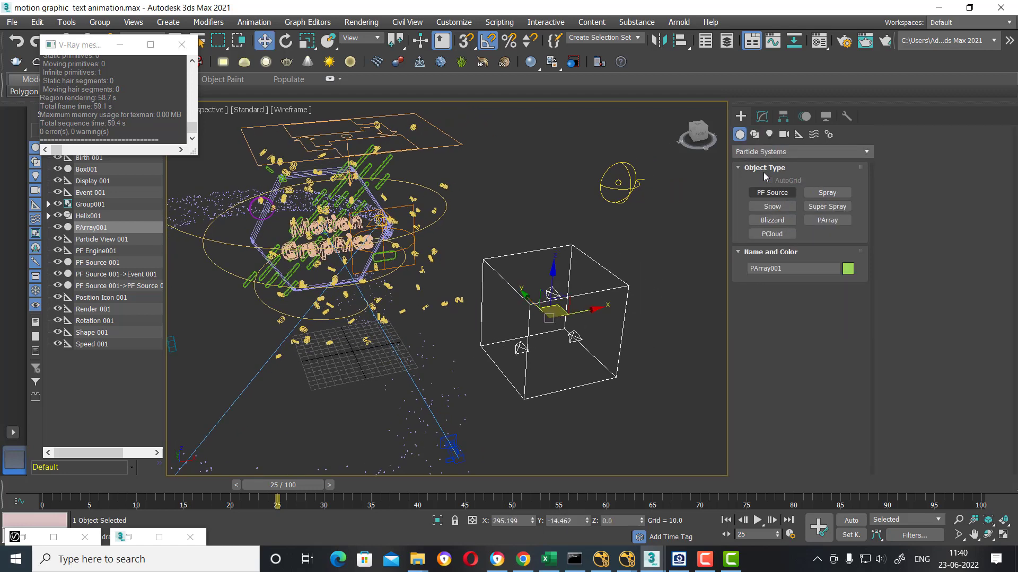
{"action": "left_click", "coordinate": [753, 152]}
{"action": "left_click", "coordinate": [755, 162]}
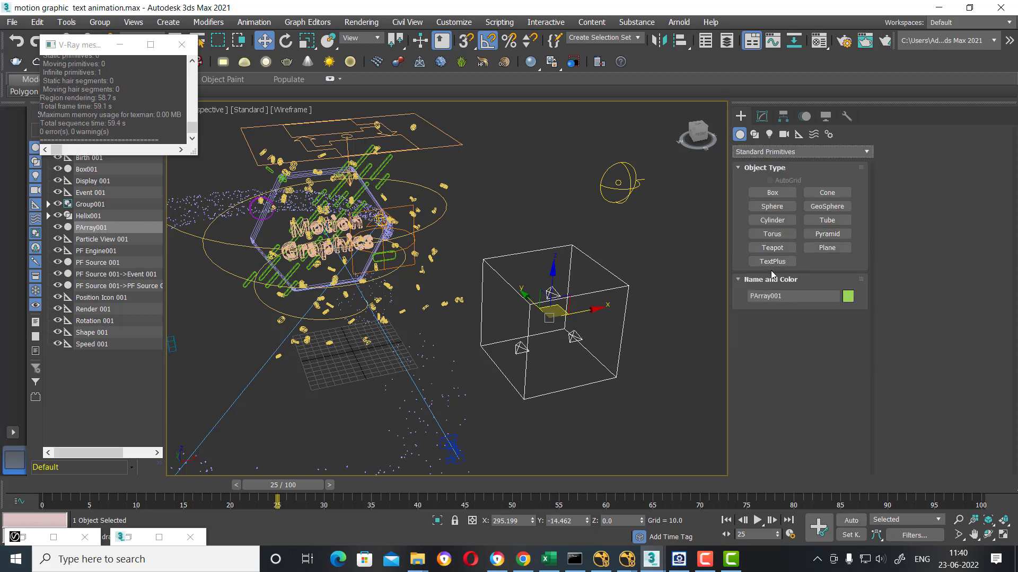
{"action": "left_click", "coordinate": [775, 252]}
Step: Draw a teapot below the emitter box and pick it as PArray001's emitter object
{"action": "left_click_drag", "start_coordinate": [556, 407], "coordinate": [593, 408]}
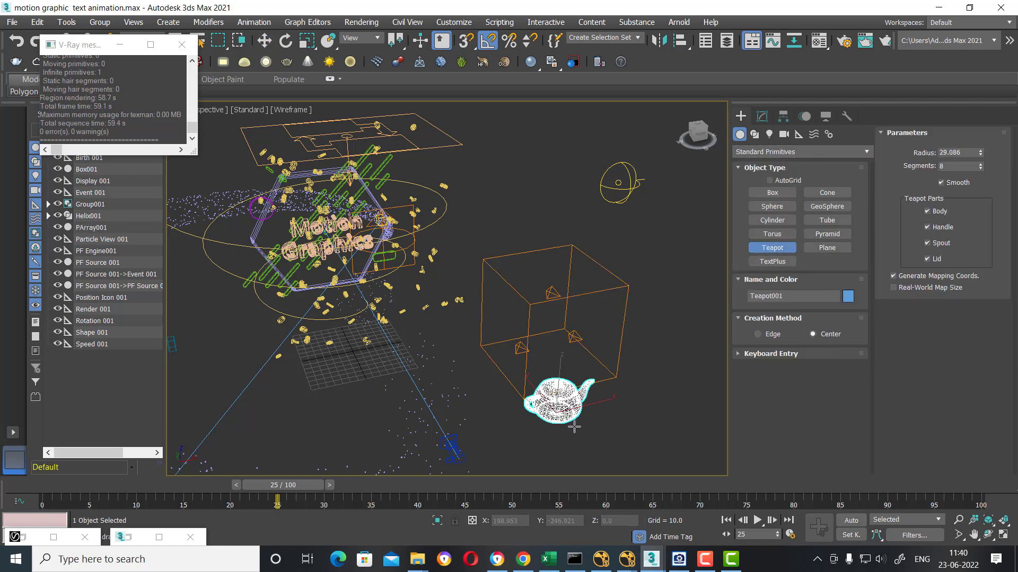
{"action": "right_click", "coordinate": [624, 352]}
{"action": "left_click", "coordinate": [603, 317]}
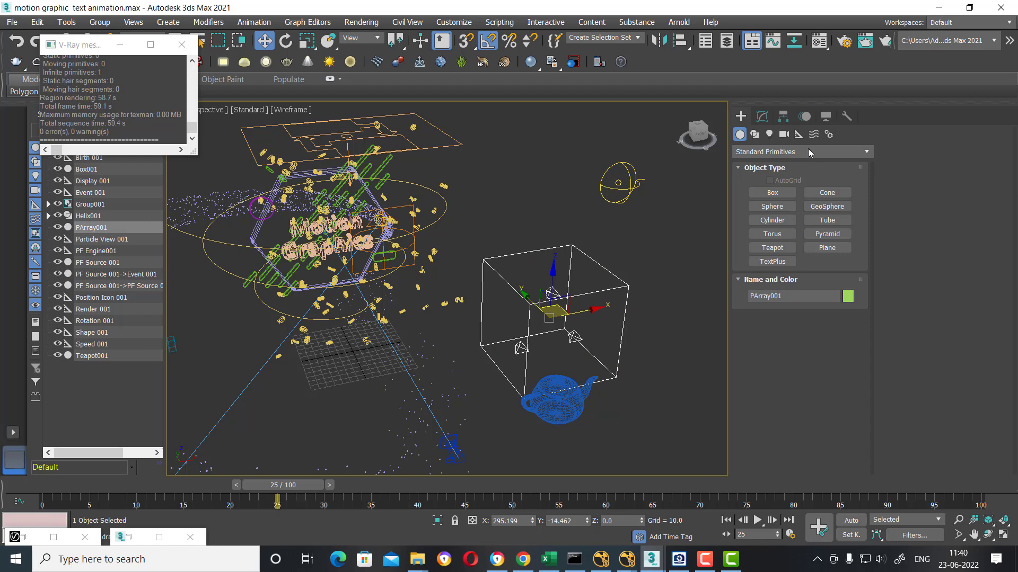
{"action": "left_click", "coordinate": [762, 117]}
{"action": "left_click", "coordinate": [798, 315]}
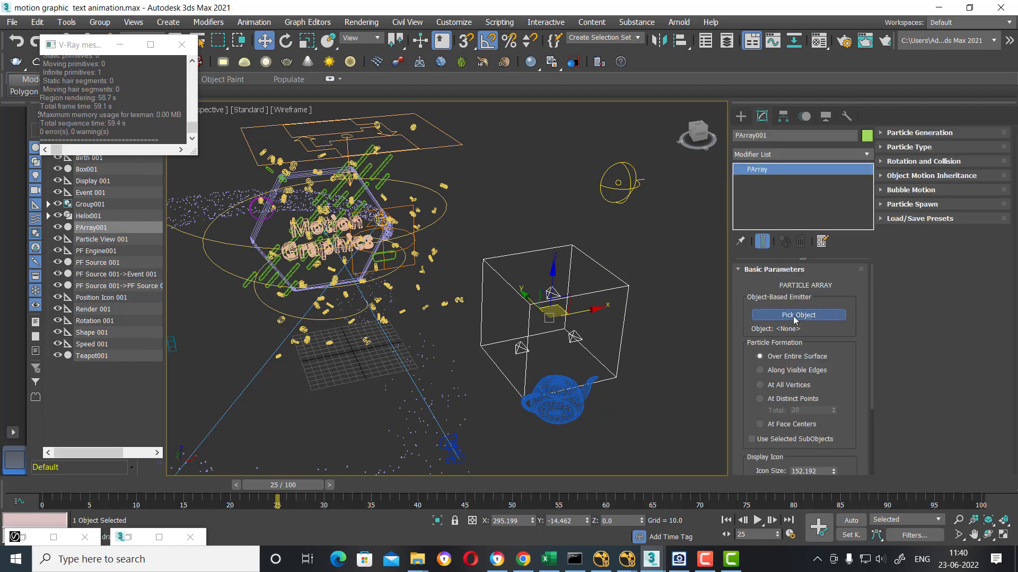
{"action": "left_click", "coordinate": [577, 405]}
{"action": "key", "text": "w"}
{"action": "middle_click_drag", "start_coordinate": [645, 424], "coordinate": [610, 402]}
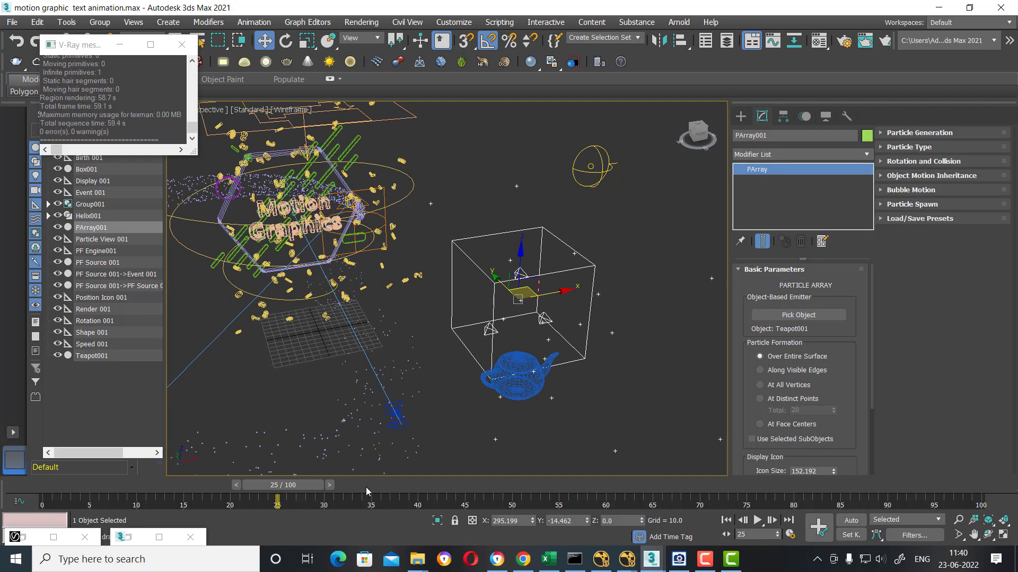
Step: At frame 20, set PArray001 to emit At All Vertices, display as Mesh, and expand Particle Generation
{"action": "mouse_move", "coordinate": [290, 485]}
{"action": "left_mouse_down"}
{"action": "mouse_move", "coordinate": [191, 485]}
{"action": "mouse_move", "coordinate": [185, 506]}
{"action": "left_mouse_up"}
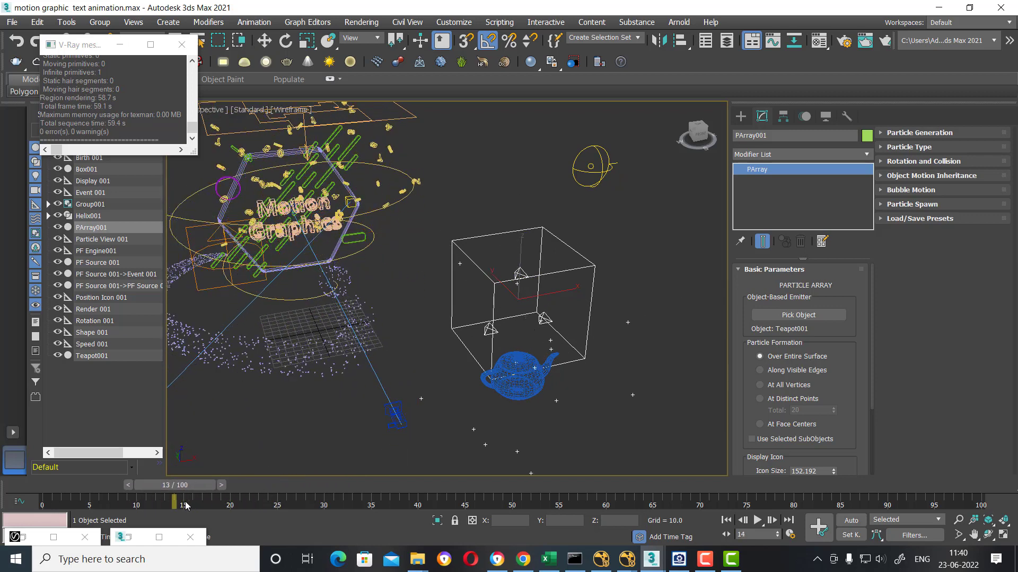
{"action": "left_click_drag", "start_coordinate": [185, 506], "coordinate": [230, 506]}
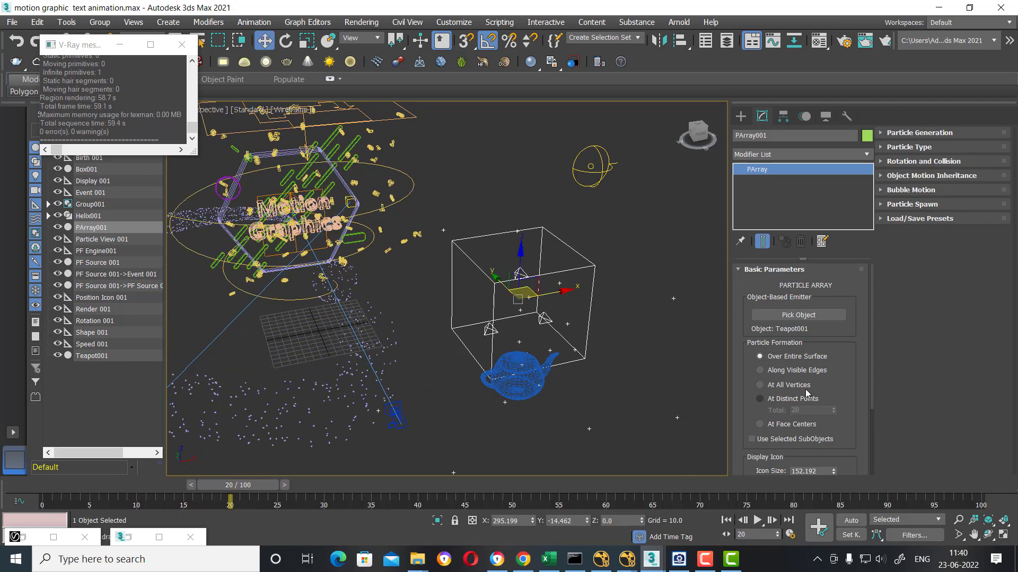
{"action": "left_click", "coordinate": [811, 371]}
{"action": "left_click", "coordinate": [797, 386]}
{"action": "left_click_drag", "start_coordinate": [837, 384], "coordinate": [844, 301]}
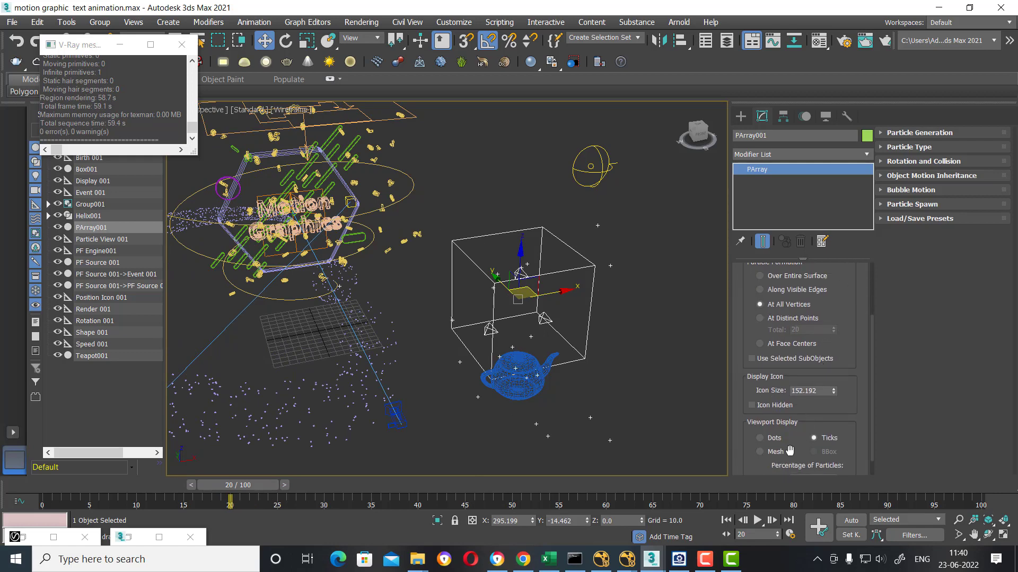
{"action": "left_click", "coordinate": [771, 454]}
{"action": "left_click", "coordinate": [923, 130]}
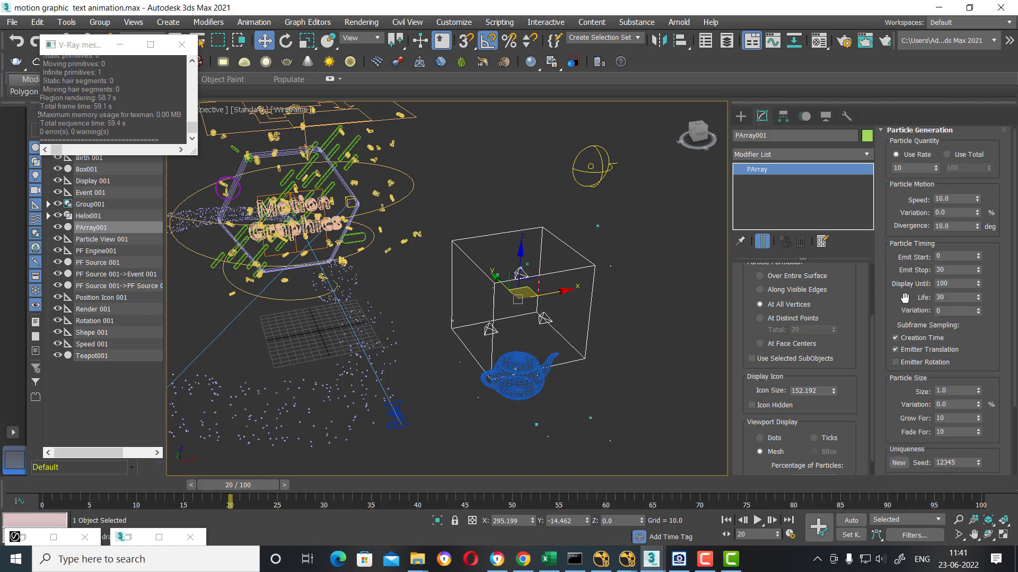
{"action": "scroll", "coordinate": [895, 267], "scroll_direction": "up", "scroll_amount": 1}
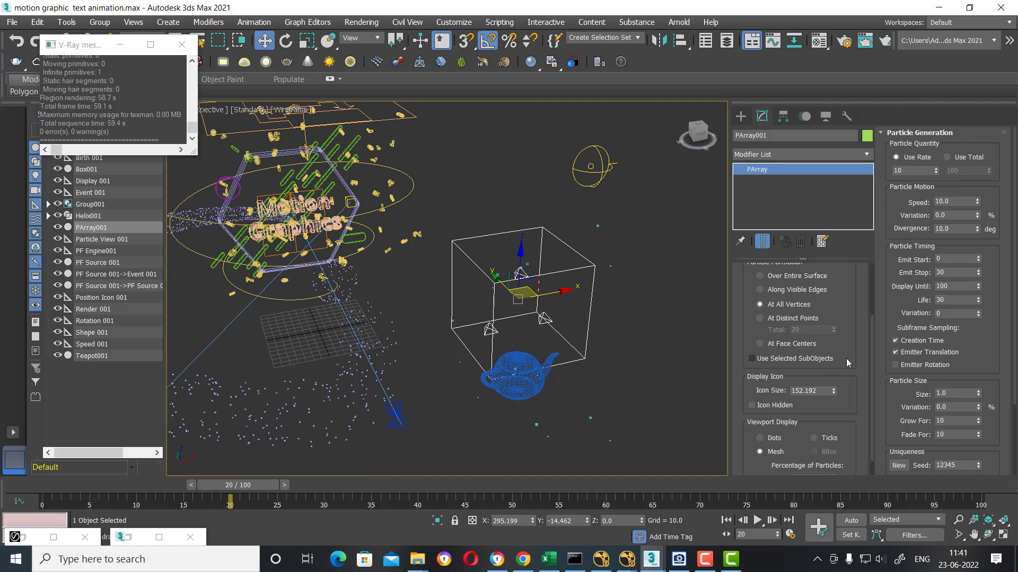
{"action": "left_click", "coordinate": [752, 358]}
{"action": "middle_click_drag", "start_coordinate": [385, 310], "coordinate": [414, 212], "text": "alt"}
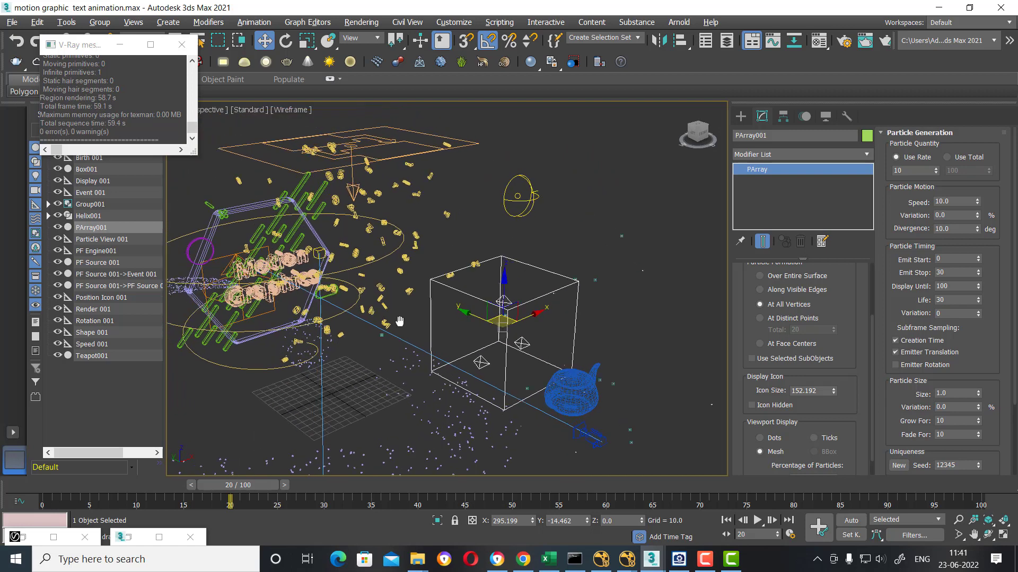
Step: Hide PF Source 001 and frame the Motion Graphics title group
{"action": "left_click", "coordinate": [414, 212]}
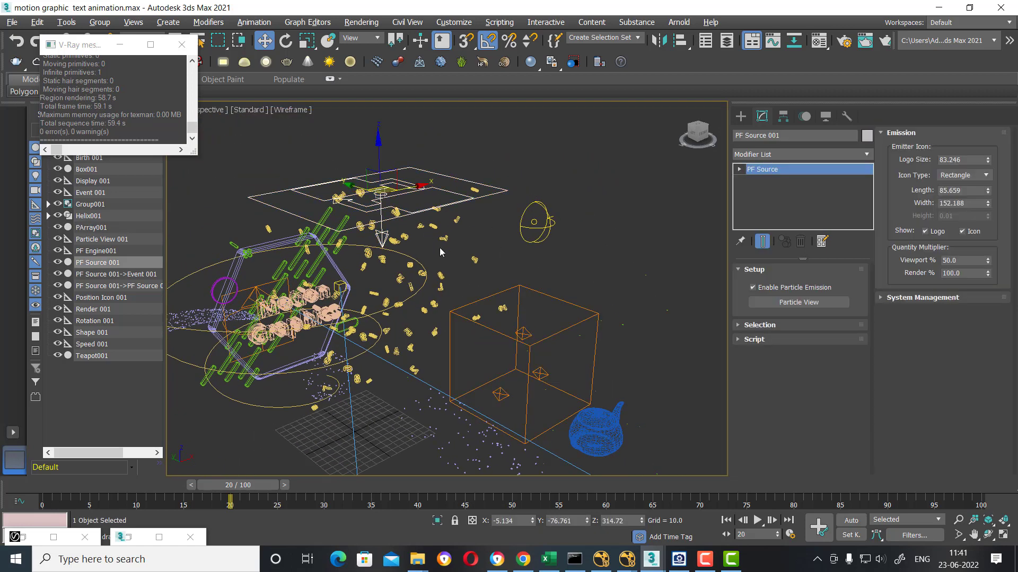
{"action": "right_click", "coordinate": [404, 228]}
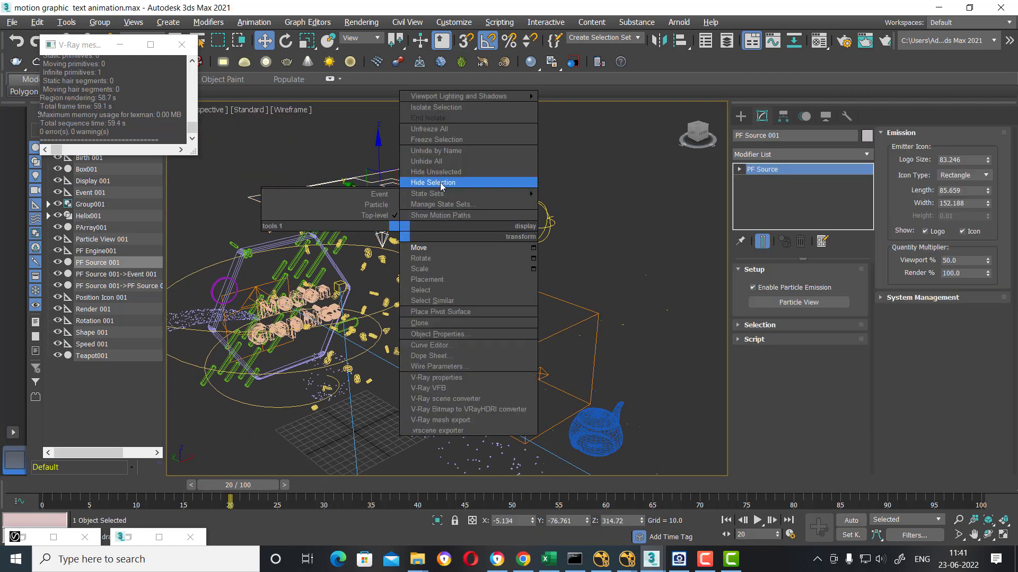
{"action": "left_click", "coordinate": [529, 190]}
{"action": "left_click", "coordinate": [340, 287]}
{"action": "key", "text": "z"}
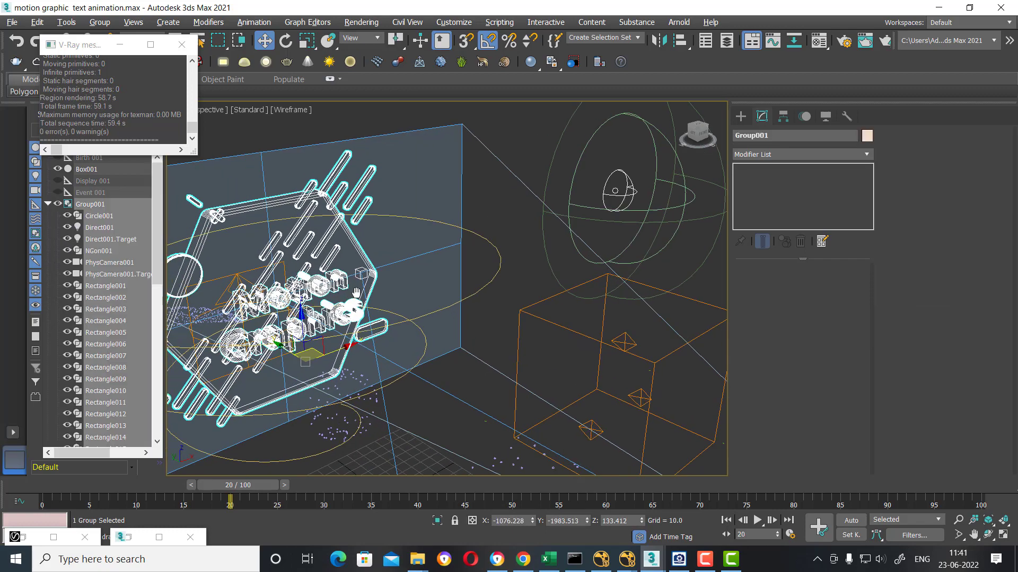
{"action": "mouse_move", "coordinate": [395, 251]}
{"action": "middle_mouse_down", "text": "alt"}
{"action": "mouse_move", "coordinate": [651, 381]}
{"action": "mouse_move", "coordinate": [545, 401]}
{"action": "middle_mouse_up", "text": "alt"}
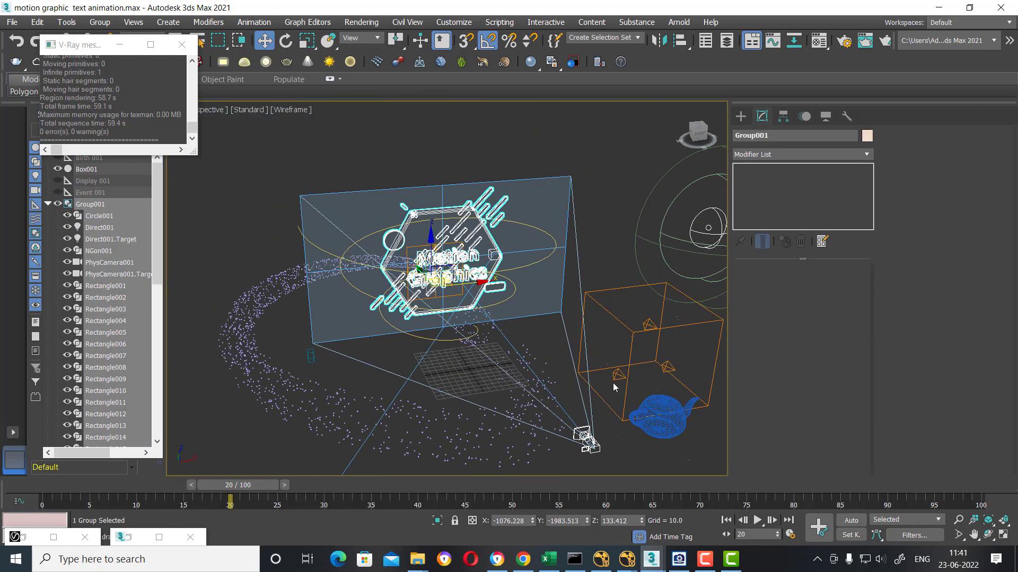
{"action": "left_click", "coordinate": [490, 439]}
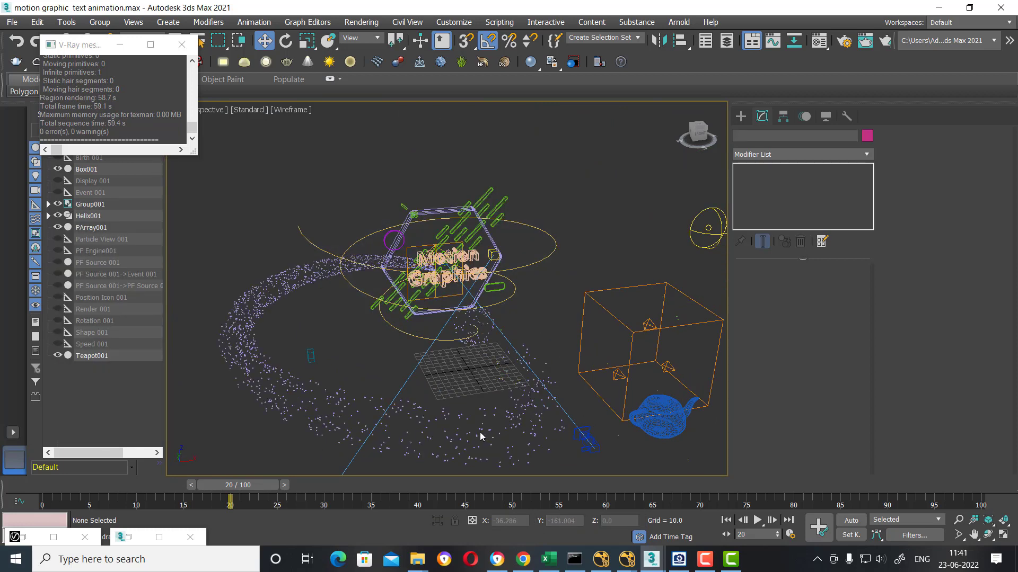
Step: Hide SuperSpray001 and select PArray001
{"action": "left_click", "coordinate": [317, 401]}
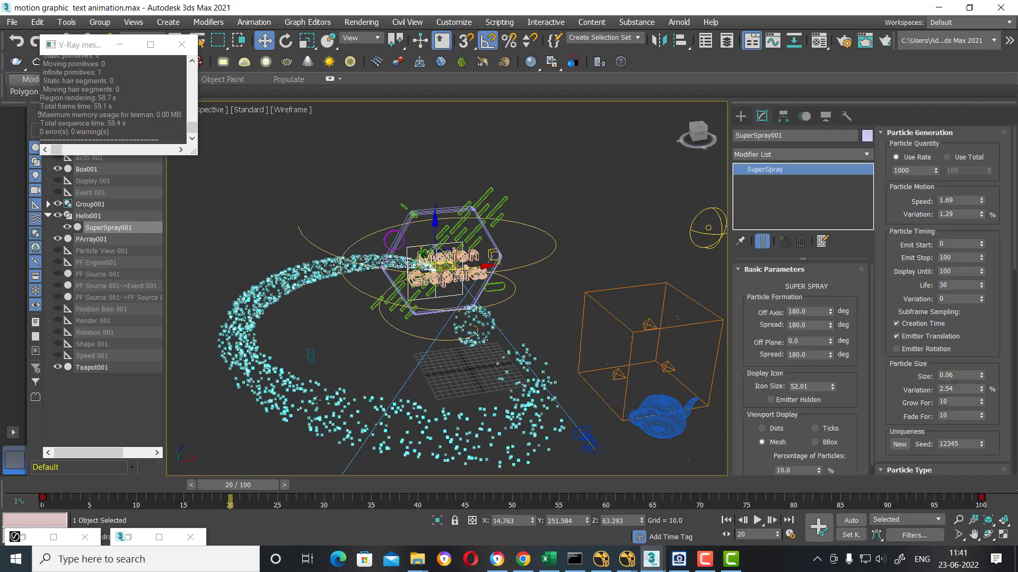
{"action": "right_click", "coordinate": [451, 341]}
{"action": "left_click", "coordinate": [350, 297]}
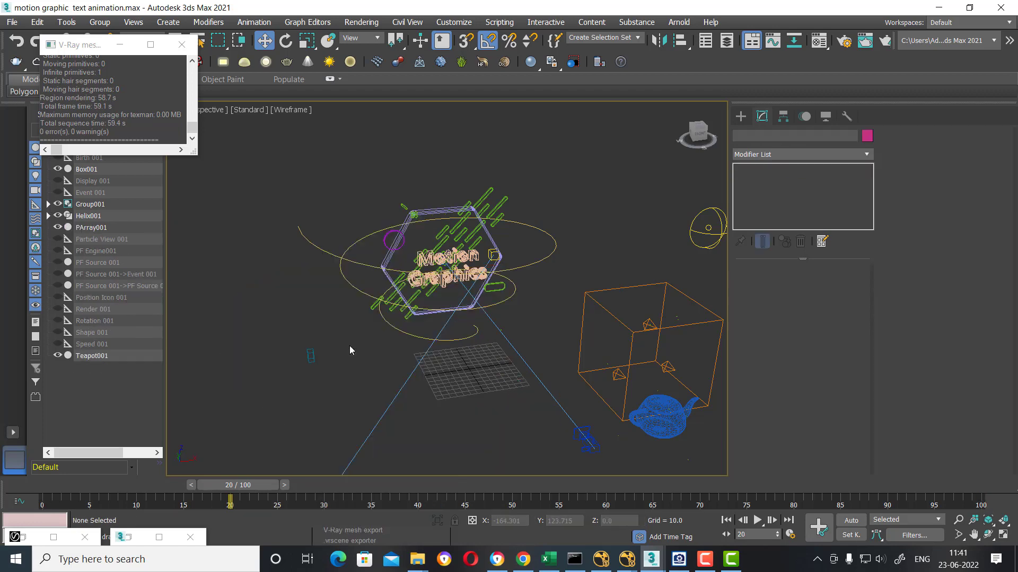
{"action": "left_click", "coordinate": [613, 343]}
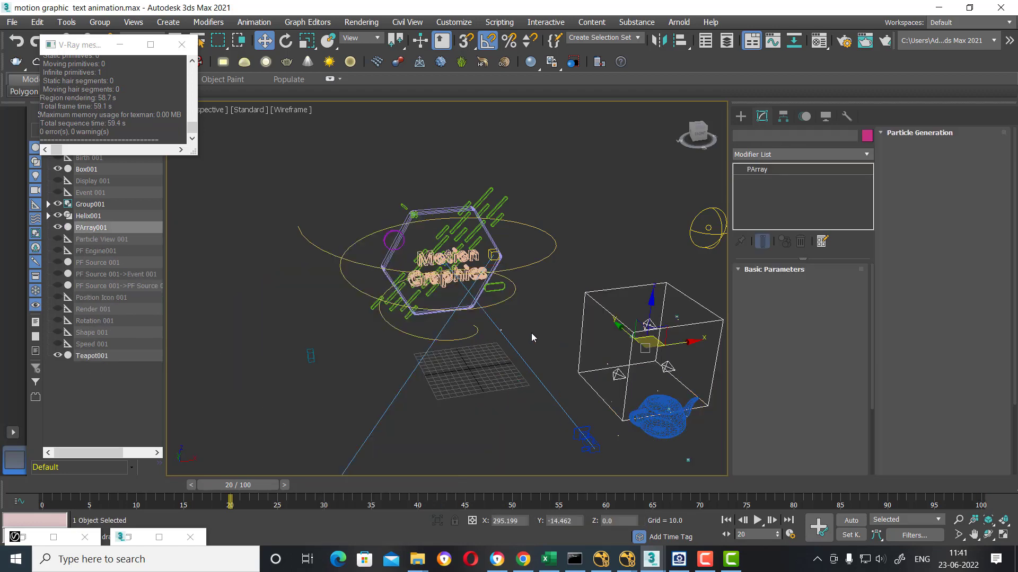
Step: Select Group001 and isolate it with Alt+Q so only the title remains visible
{"action": "middle_click_drag", "start_coordinate": [531, 333], "coordinate": [546, 371], "text": "alt"}
{"action": "scroll", "coordinate": [546, 371], "scroll_direction": "up", "scroll_amount": 3}
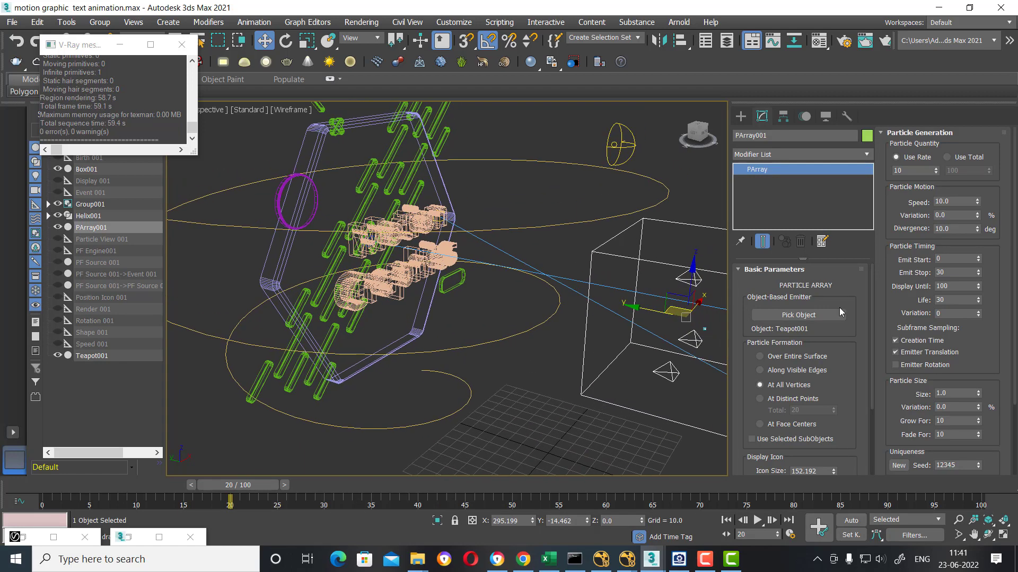
{"action": "left_click", "coordinate": [812, 317]}
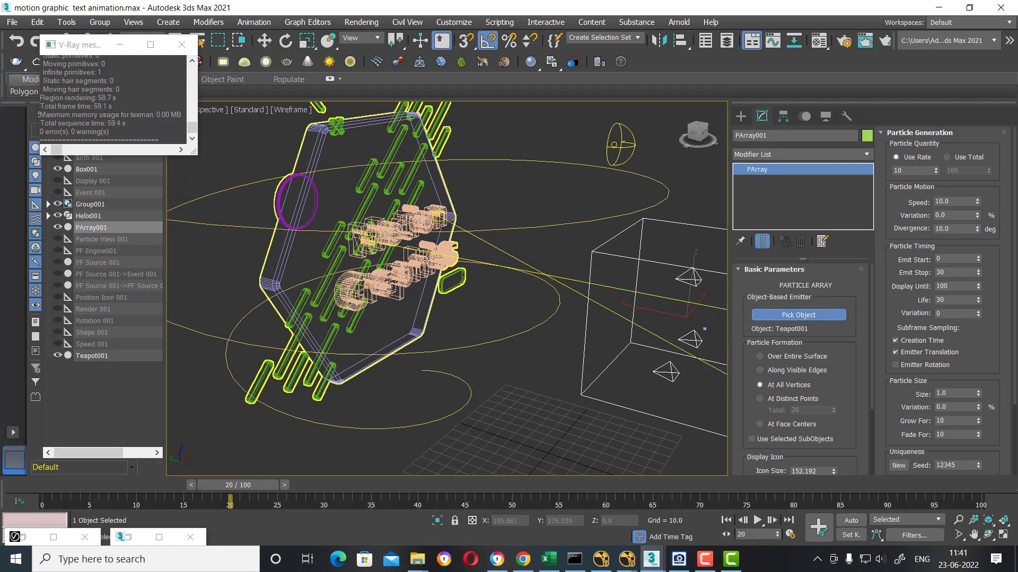
{"action": "middle_click_drag", "start_coordinate": [385, 283], "coordinate": [419, 286], "text": "alt"}
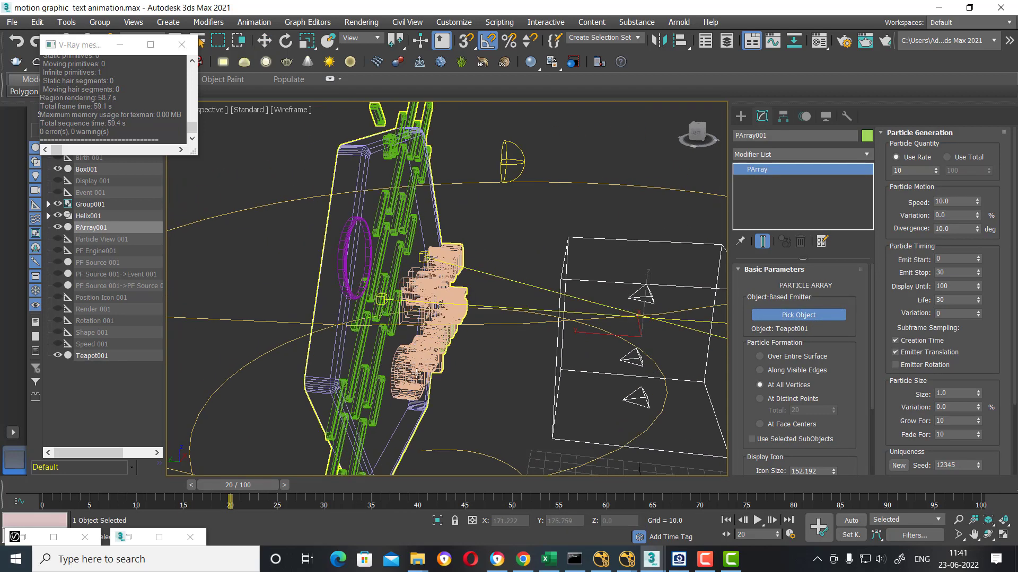
{"action": "key", "text": "w"}
{"action": "left_click", "coordinate": [429, 362]}
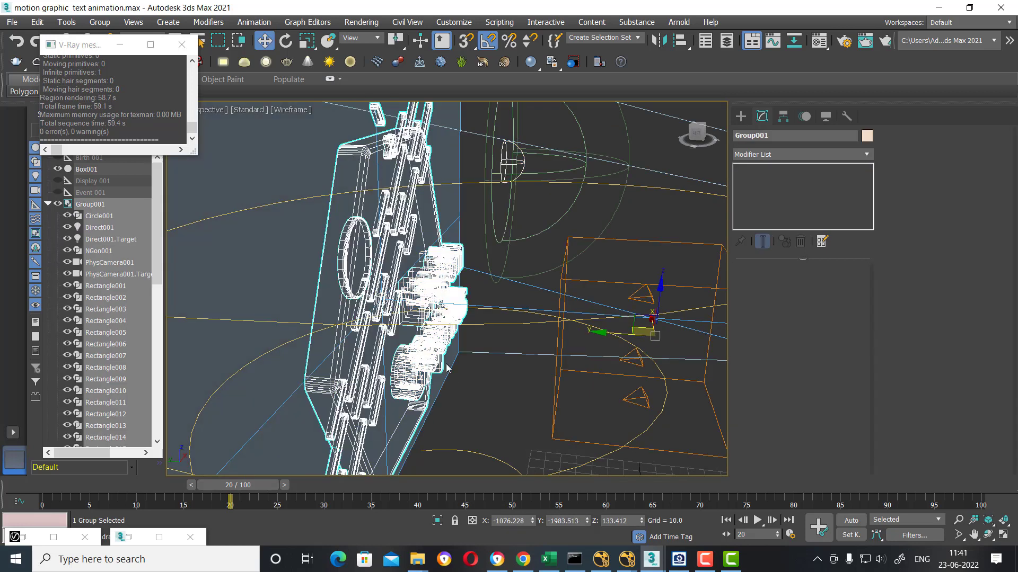
{"action": "key", "text": "alt+q"}
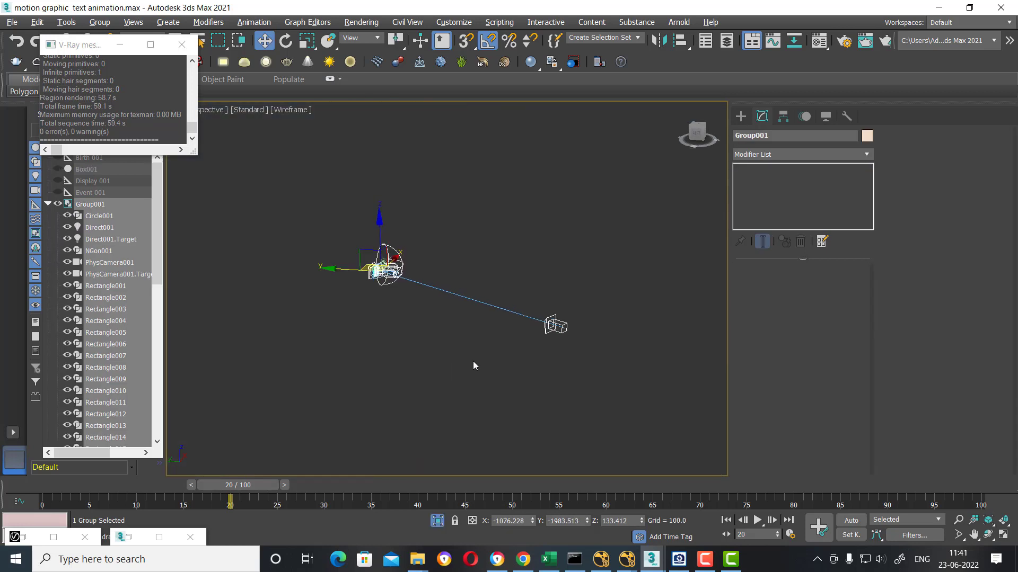
{"action": "right_click", "coordinate": [474, 361]}
Step: Cancel the Unhide Objects list without unhiding anything and toggle viewport shading back to wireframe
{"action": "key", "text": "h"}
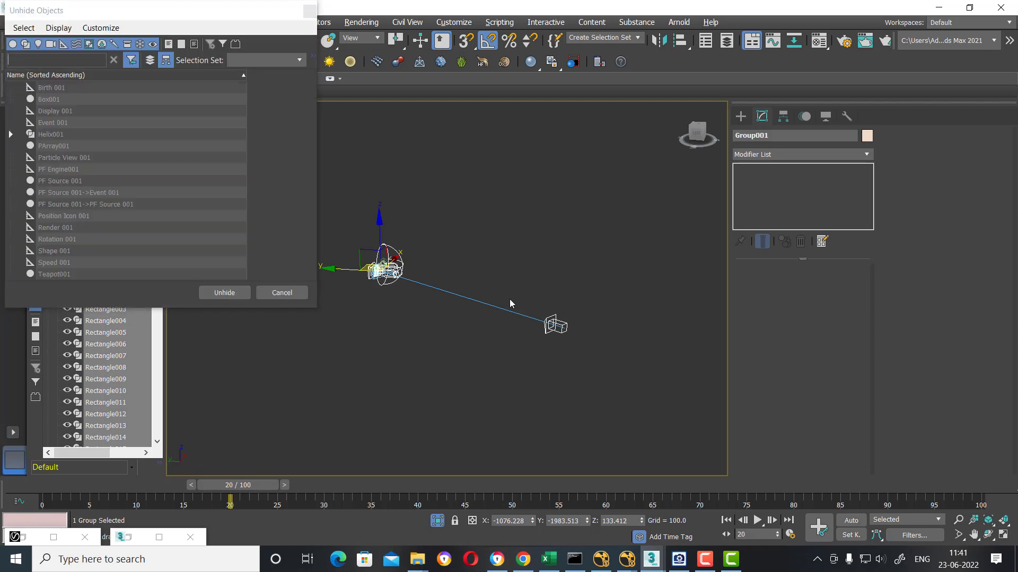
{"action": "left_click", "coordinate": [283, 291]}
{"action": "scroll", "coordinate": [460, 318], "scroll_direction": "up", "scroll_amount": 3}
{"action": "scroll", "coordinate": [477, 328], "scroll_direction": "up", "scroll_amount": 2}
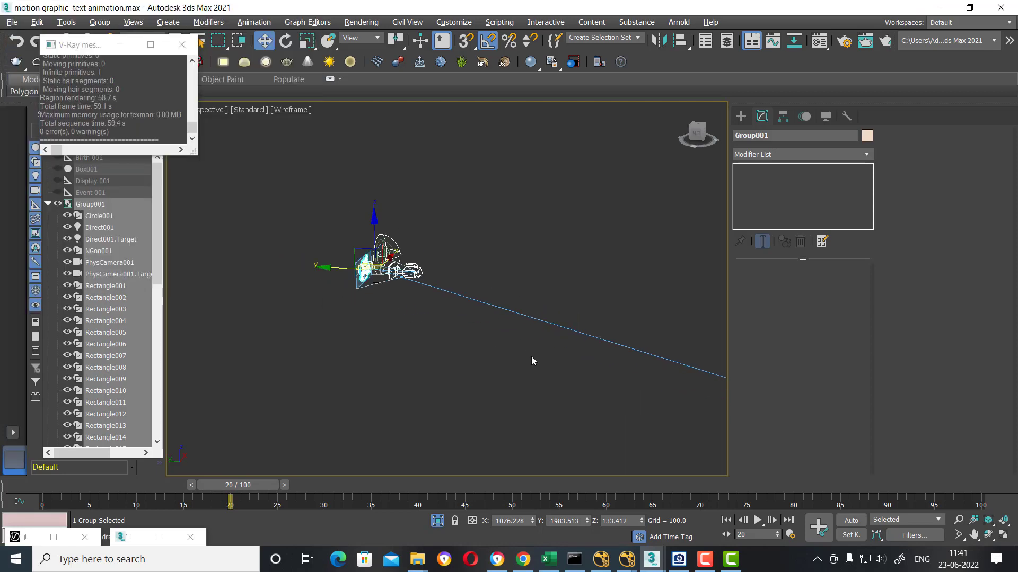
{"action": "scroll", "coordinate": [568, 390], "scroll_direction": "up", "scroll_amount": 3}
{"action": "scroll", "coordinate": [481, 336], "scroll_direction": "up", "scroll_amount": 3}
{"action": "scroll", "coordinate": [564, 377], "scroll_direction": "up", "scroll_amount": 3}
{"action": "key", "text": "F3"}
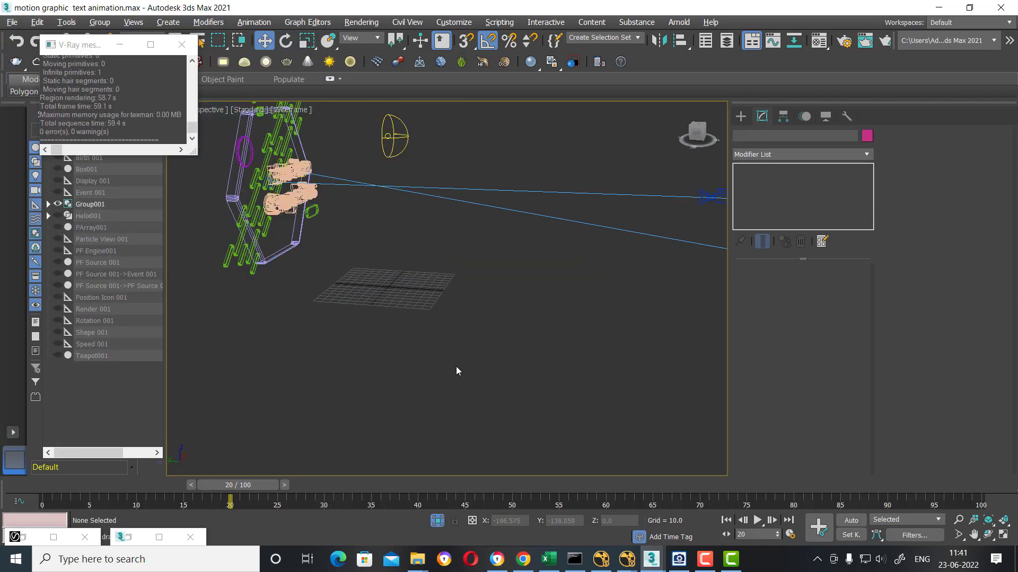
{"action": "key", "text": "F3"}
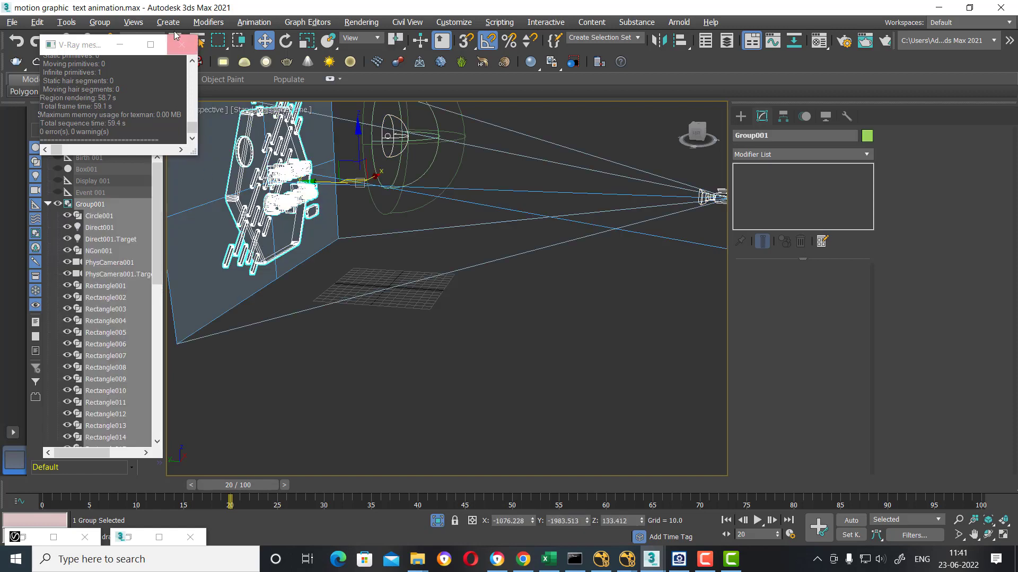
Step: Check the Group menu and reframe the view to show the full scene
{"action": "left_click", "coordinate": [99, 23]}
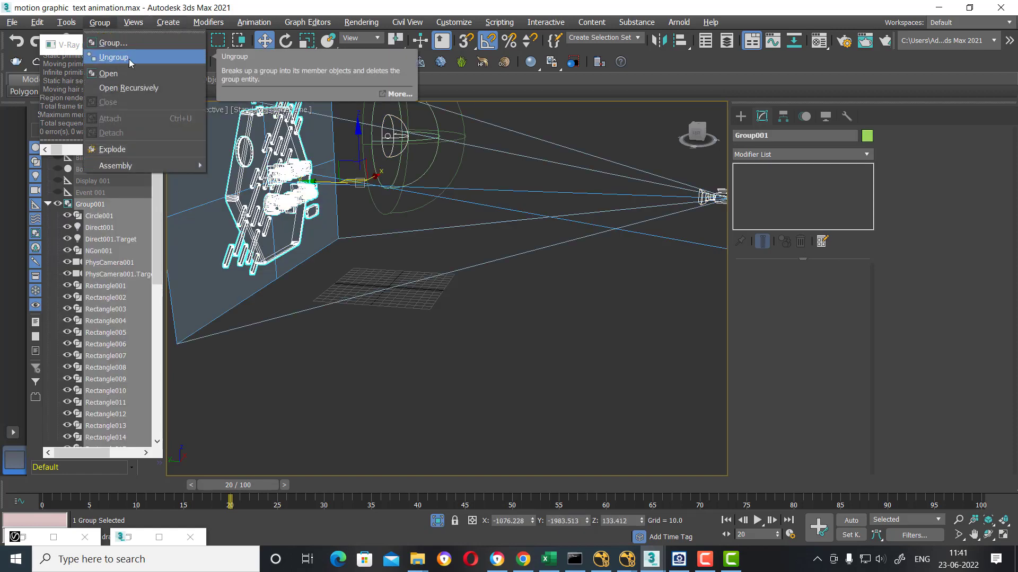
{"action": "mouse_move", "coordinate": [359, 307]}
{"action": "middle_mouse_down", "text": "alt"}
{"action": "mouse_move", "coordinate": [396, 341]}
{"action": "mouse_move", "coordinate": [427, 351]}
{"action": "middle_mouse_up", "text": "alt"}
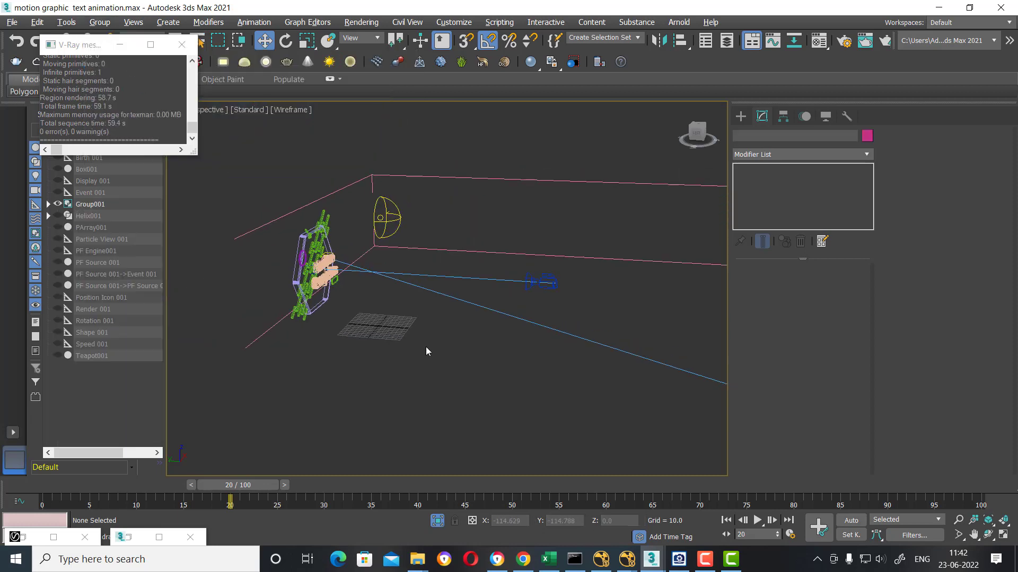
{"action": "scroll", "coordinate": [359, 363], "scroll_direction": "down", "scroll_amount": 5}
{"action": "mouse_move", "coordinate": [359, 364]}
{"action": "middle_mouse_down"}
{"action": "mouse_move", "coordinate": [289, 296]}
{"action": "mouse_move", "coordinate": [286, 247]}
{"action": "mouse_move", "coordinate": [540, 349]}
{"action": "middle_mouse_up"}
{"action": "scroll", "coordinate": [327, 268], "scroll_direction": "up", "scroll_amount": 2}
{"action": "scroll", "coordinate": [539, 349], "scroll_direction": "up", "scroll_amount": 4}
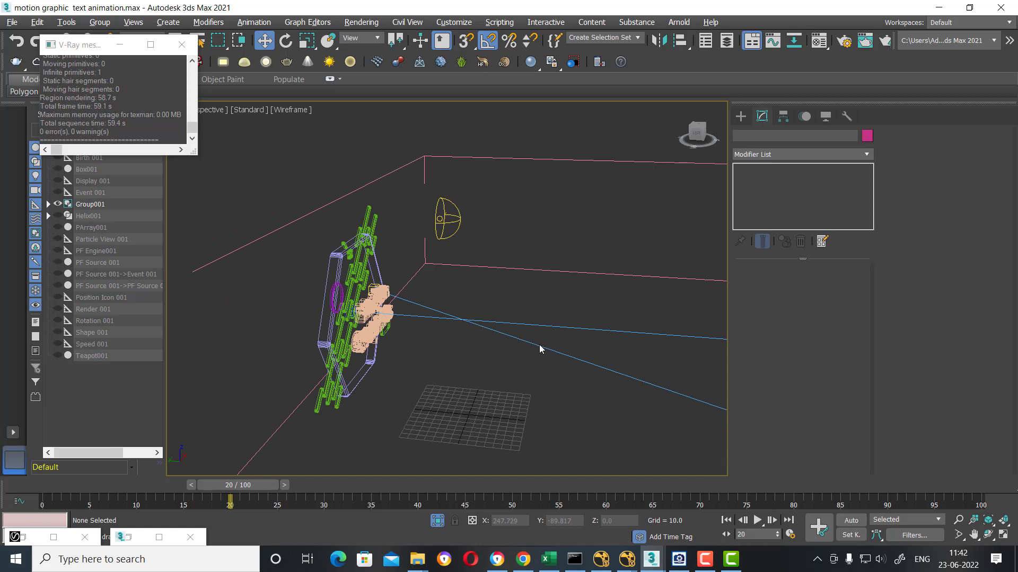
Step: In the Create panel, choose Geometry and open the object category dropdown
{"action": "left_click", "coordinate": [741, 116]}
{"action": "left_click", "coordinate": [754, 134]}
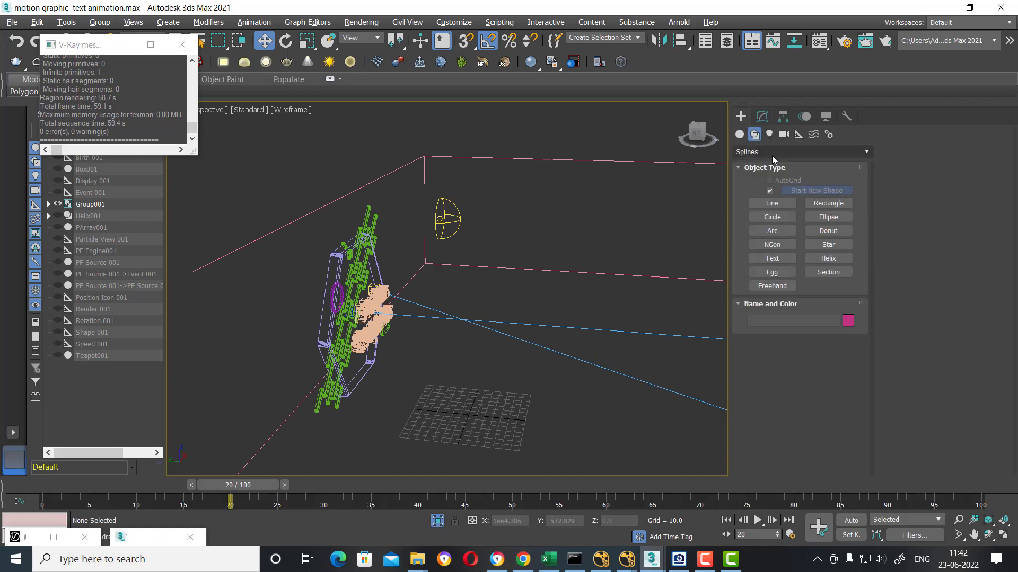
{"action": "left_click", "coordinate": [739, 134]}
{"action": "left_click", "coordinate": [761, 151]}
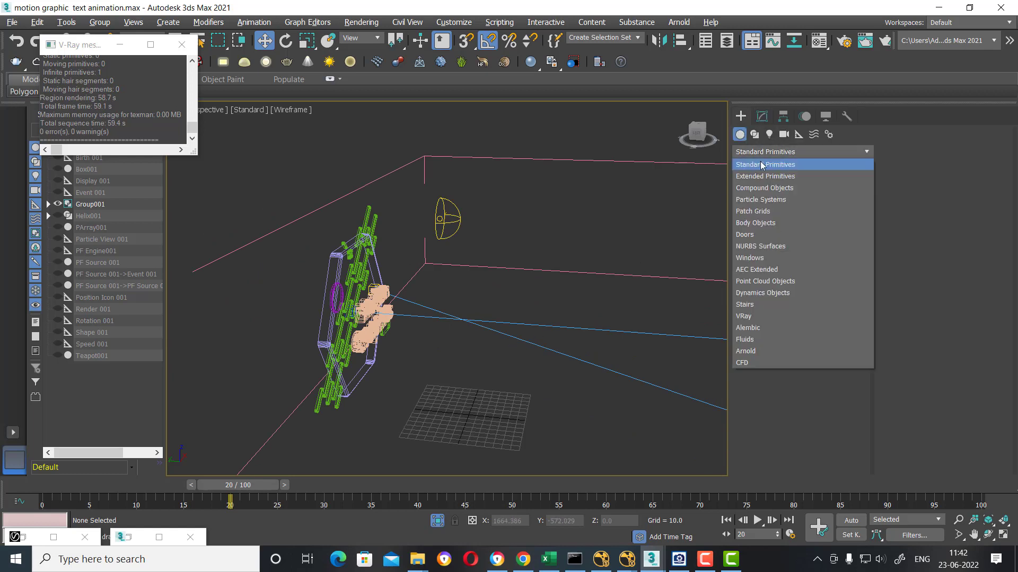
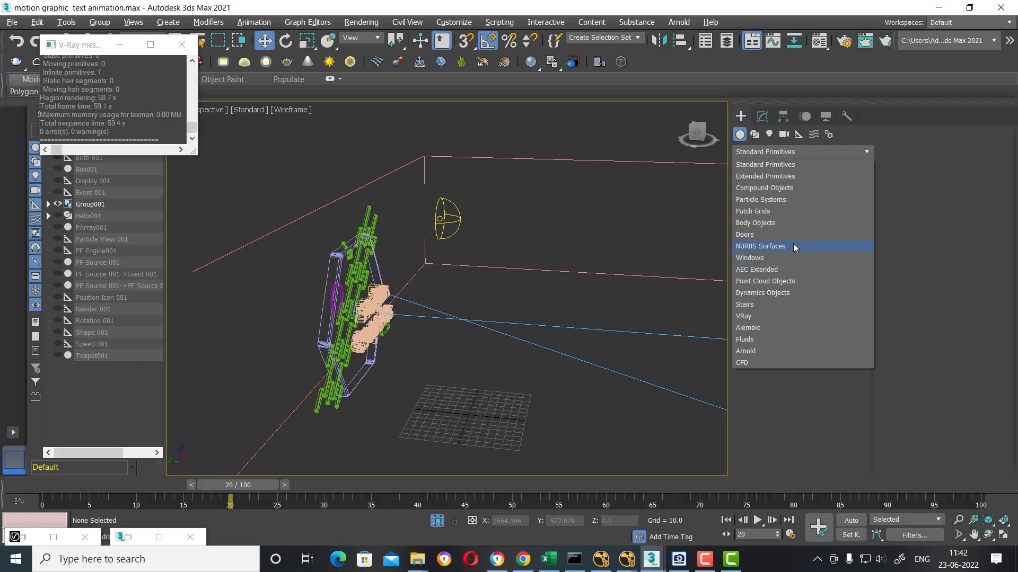
Step: Create a PArray particle array emitter on the grid
{"action": "left_click", "coordinate": [788, 204]}
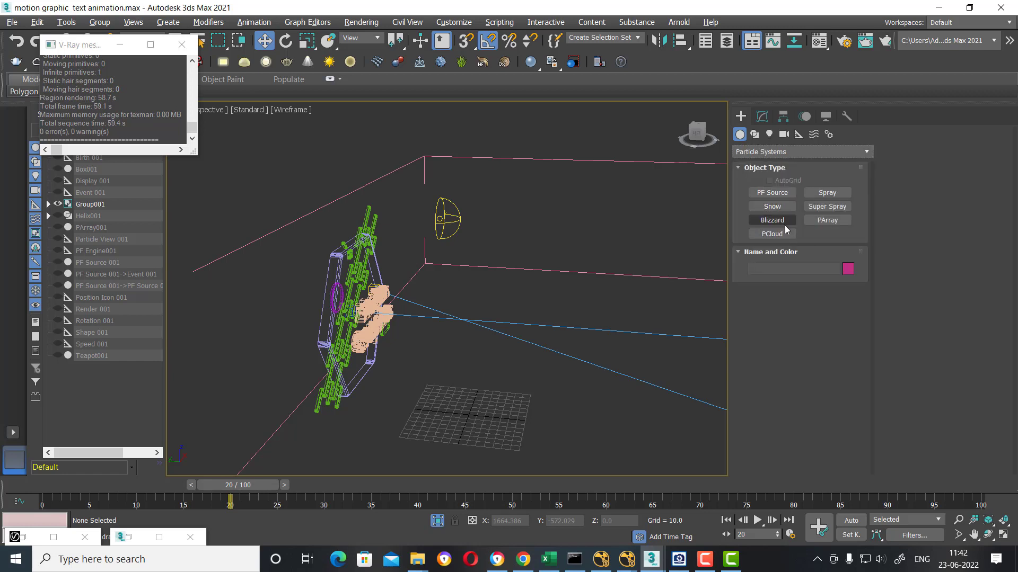
{"action": "left_click", "coordinate": [827, 220]}
{"action": "left_click_drag", "start_coordinate": [512, 419], "coordinate": [554, 424]}
{"action": "right_click", "coordinate": [554, 424]}
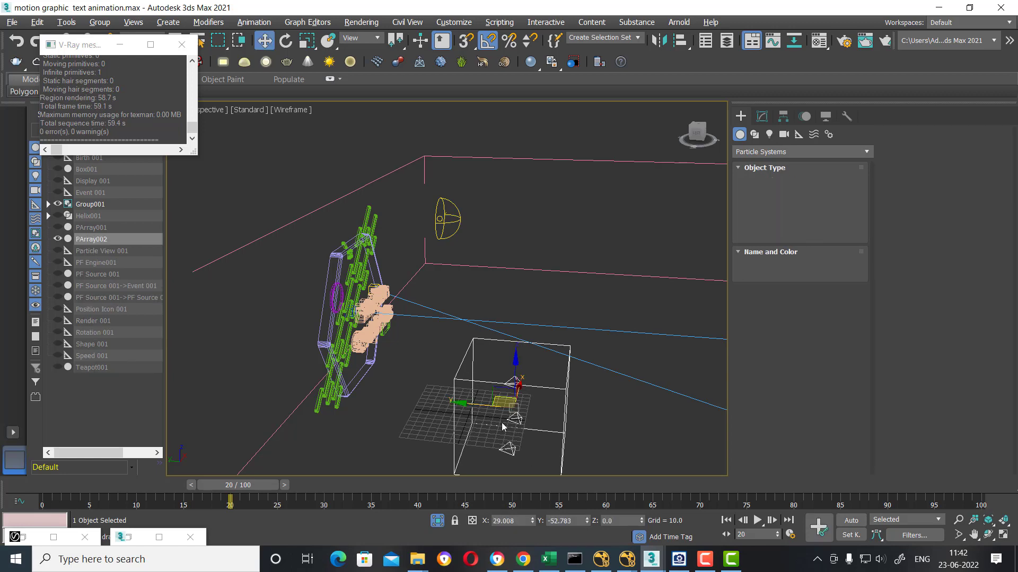
Step: Set Text002 as the PArray emitter object and move the timeline back to frame 8
{"action": "left_click", "coordinate": [765, 120]}
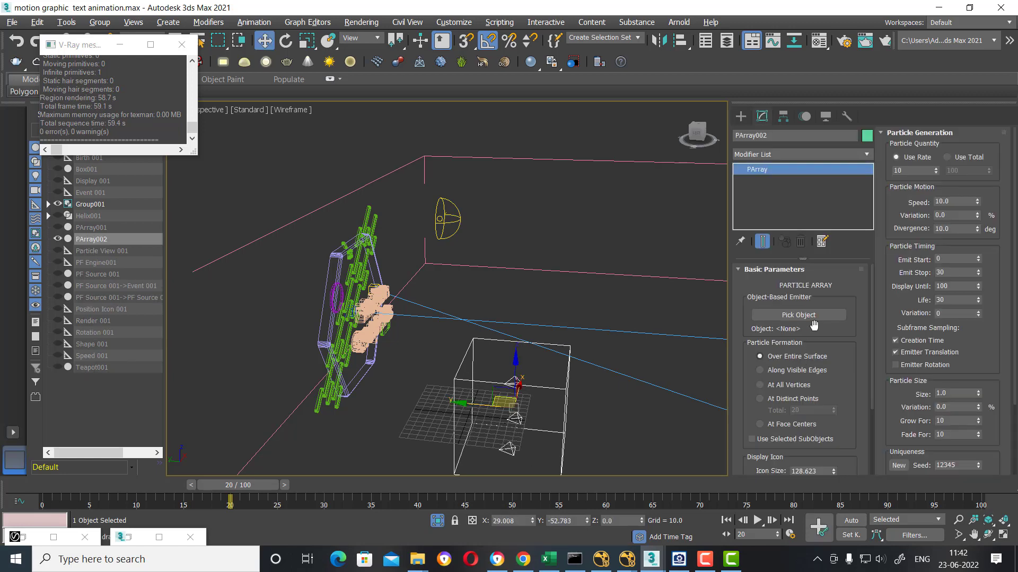
{"action": "left_click", "coordinate": [798, 315]}
{"action": "left_click", "coordinate": [394, 338]}
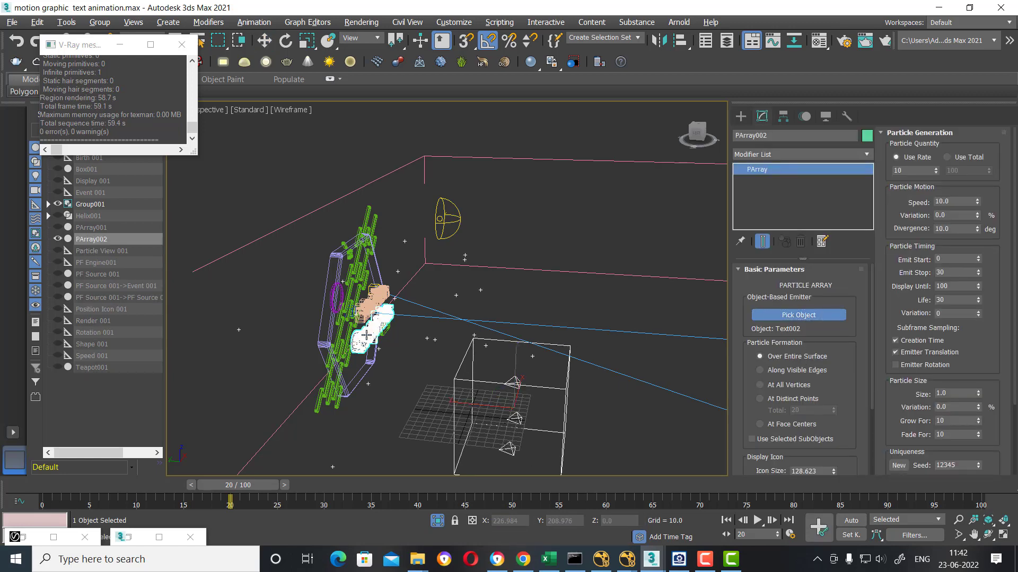
{"action": "mouse_move", "coordinate": [395, 338]}
{"action": "middle_mouse_down", "text": "alt"}
{"action": "mouse_move", "coordinate": [452, 357]}
{"action": "mouse_move", "coordinate": [424, 345]}
{"action": "mouse_move", "coordinate": [500, 357]}
{"action": "middle_mouse_up", "text": "alt"}
{"action": "mouse_move", "coordinate": [259, 487]}
{"action": "left_mouse_down"}
{"action": "mouse_move", "coordinate": [99, 485]}
{"action": "mouse_move", "coordinate": [154, 478]}
{"action": "left_mouse_up"}
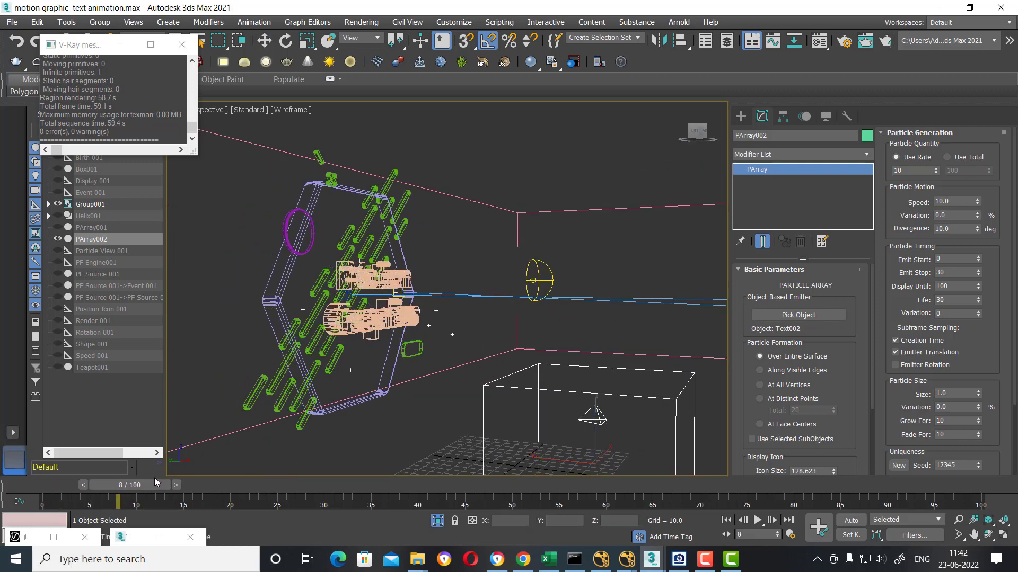
Step: Set the particle speed to 0 and zoom out to frame the Graphics text
{"action": "key", "text": "w"}
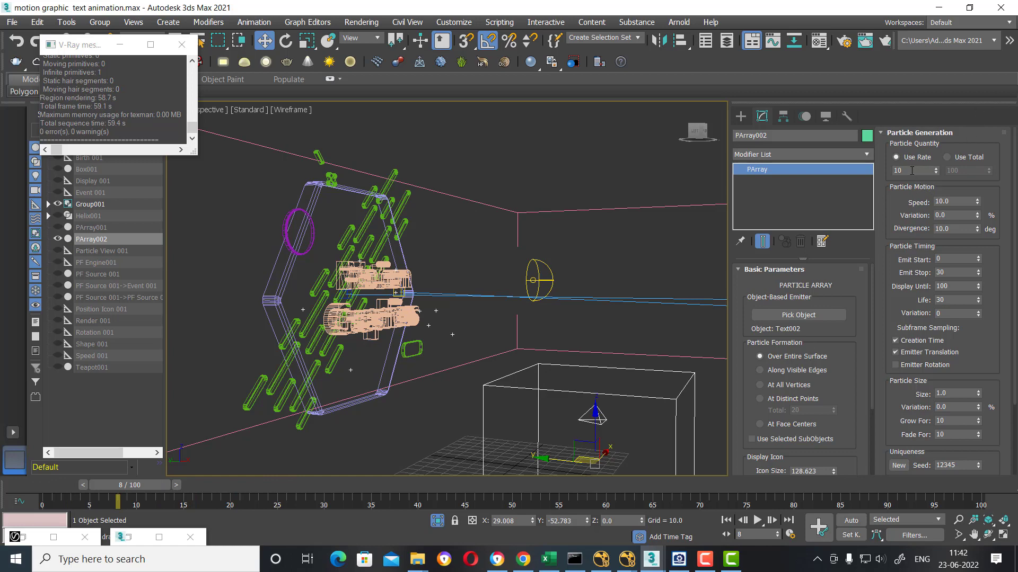
{"action": "left_click", "coordinate": [911, 170]}
{"action": "type", "text": "0"}
{"action": "key", "text": "Return"}
{"action": "left_click_drag", "start_coordinate": [899, 309], "coordinate": [899, 291]}
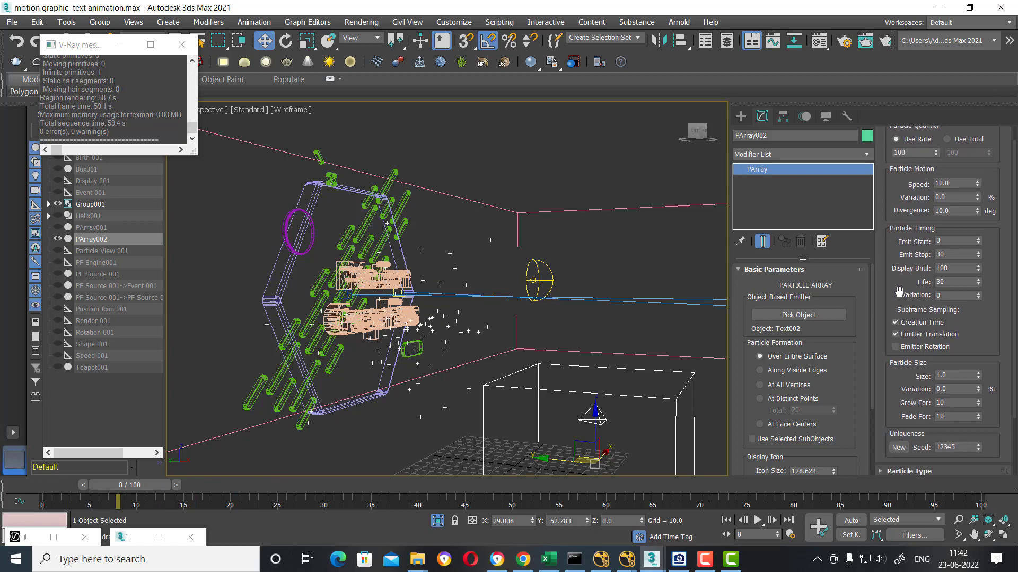
{"action": "right_click", "coordinate": [978, 182]}
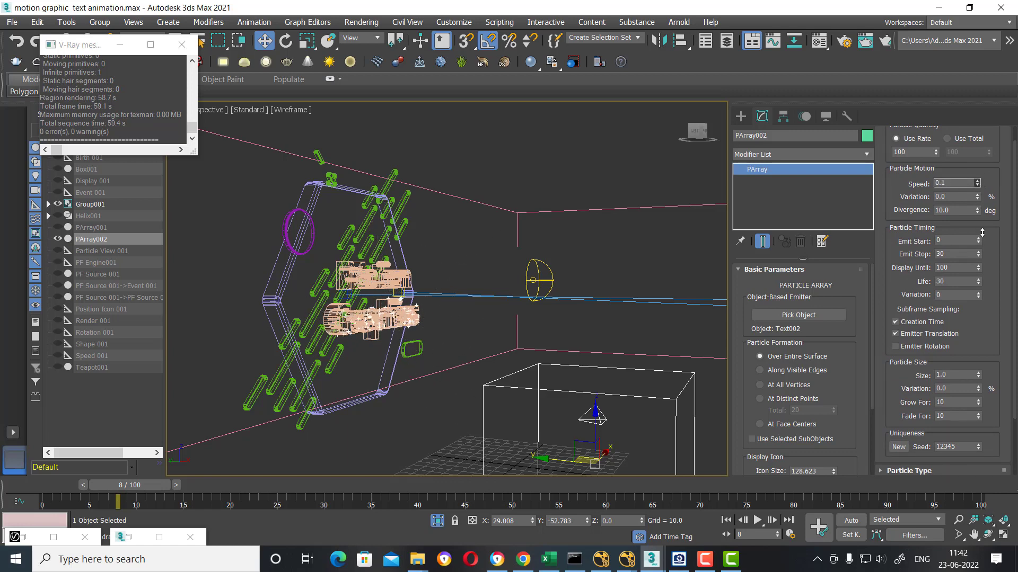
{"action": "scroll", "coordinate": [453, 396], "scroll_direction": "up", "scroll_amount": 3}
{"action": "middle_click_drag", "start_coordinate": [503, 371], "coordinate": [522, 407]}
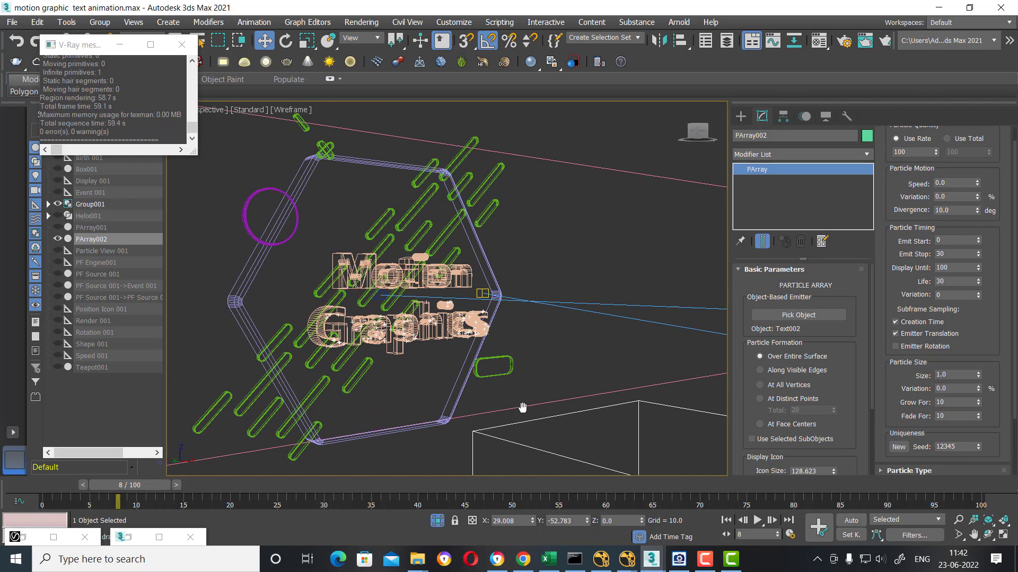
{"action": "scroll", "coordinate": [542, 370], "scroll_direction": "down", "scroll_amount": 3}
{"action": "mouse_move", "coordinate": [542, 370]}
{"action": "middle_mouse_down"}
{"action": "mouse_move", "coordinate": [513, 352]}
{"action": "mouse_move", "coordinate": [543, 402]}
{"action": "middle_mouse_up"}
Step: Raise the PArray Use Rate to 5000
{"action": "left_click", "coordinate": [934, 151]}
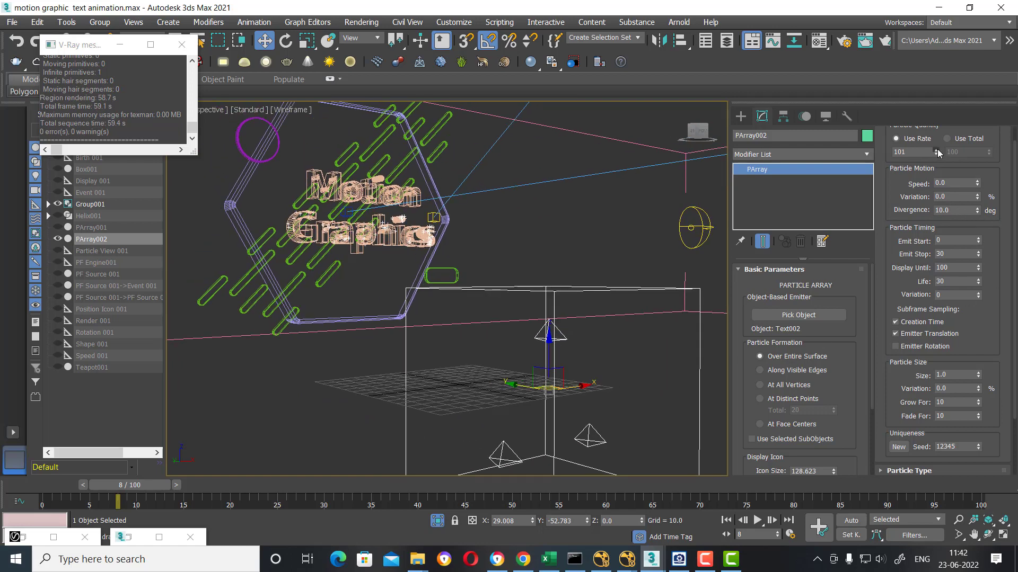
{"action": "left_click", "coordinate": [935, 150]}
{"action": "left_click", "coordinate": [935, 150]}
{"action": "double_click", "coordinate": [918, 150]}
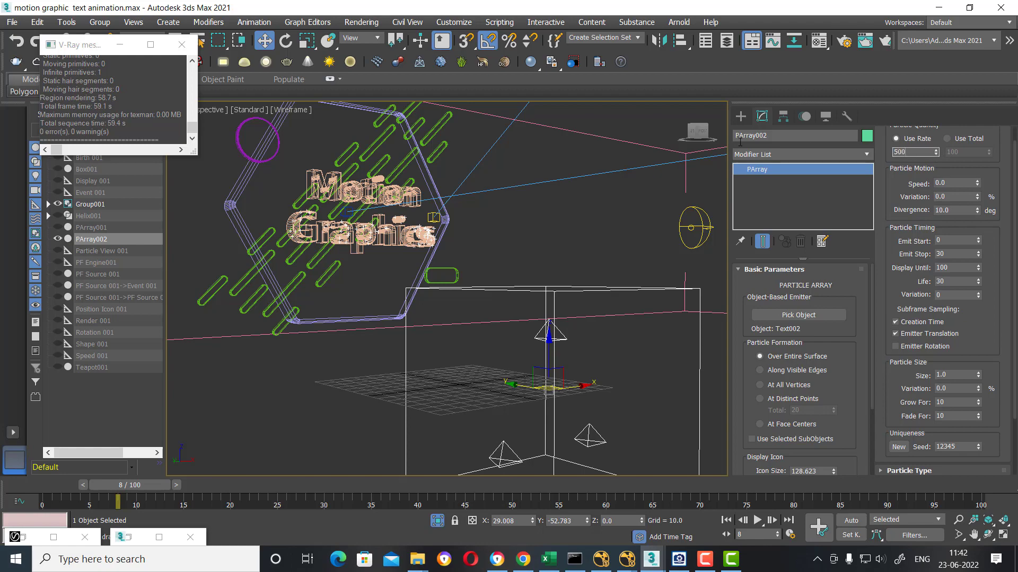
{"action": "type", "text": "0"}
{"action": "key", "text": "Return"}
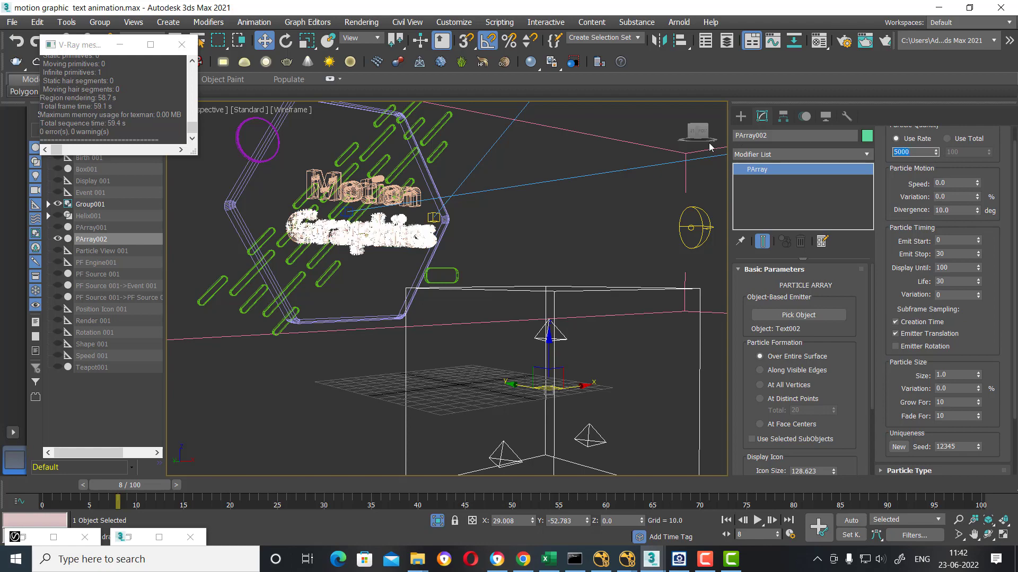
Step: Hide the Graphics text object and switch to the four-viewport layout
{"action": "scroll", "coordinate": [477, 238], "scroll_direction": "up", "scroll_amount": 5}
{"action": "scroll", "coordinate": [477, 291], "scroll_direction": "down", "scroll_amount": 3}
{"action": "scroll", "coordinate": [476, 347], "scroll_direction": "up", "scroll_amount": 3}
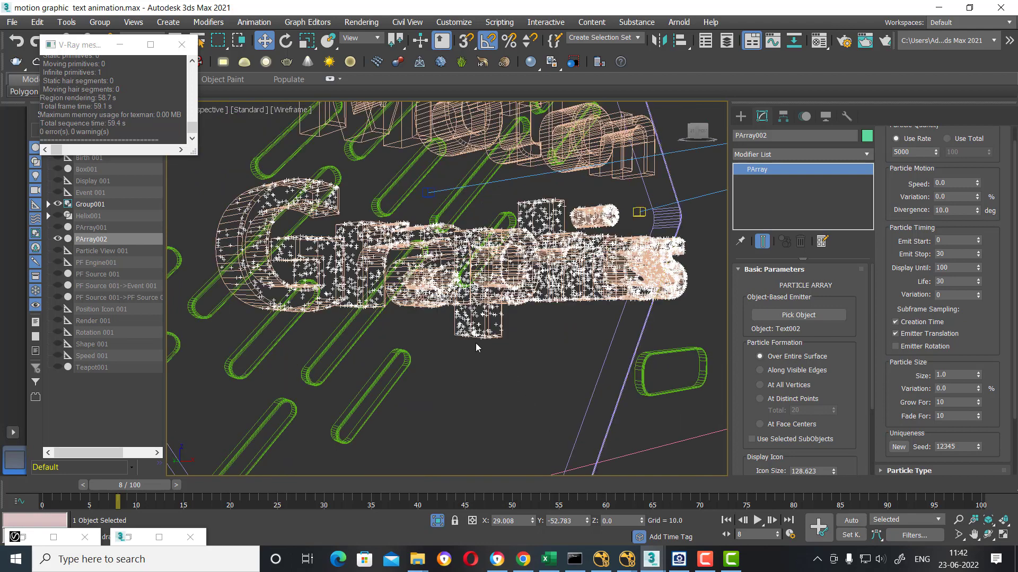
{"action": "middle_click_drag", "start_coordinate": [475, 347], "coordinate": [403, 286], "text": "alt"}
{"action": "left_click", "coordinate": [402, 283]}
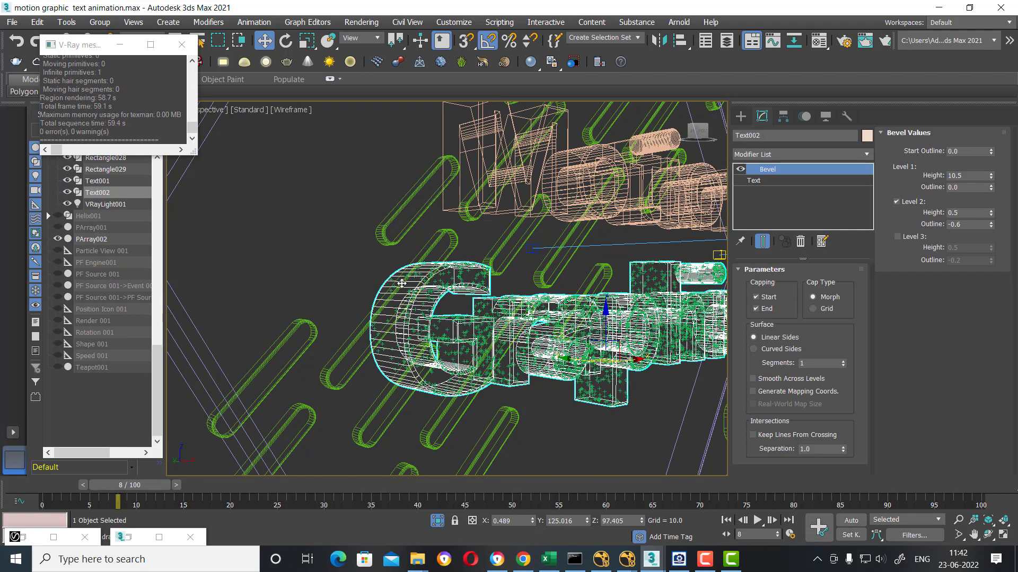
{"action": "right_click", "coordinate": [402, 283]}
{"action": "left_click", "coordinate": [430, 233]}
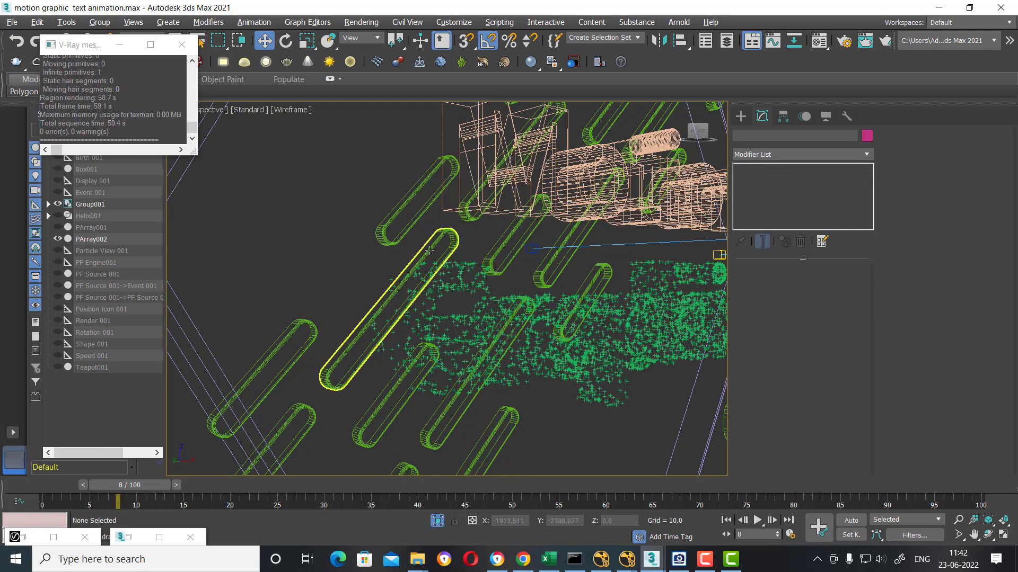
{"action": "key", "text": "alt+w"}
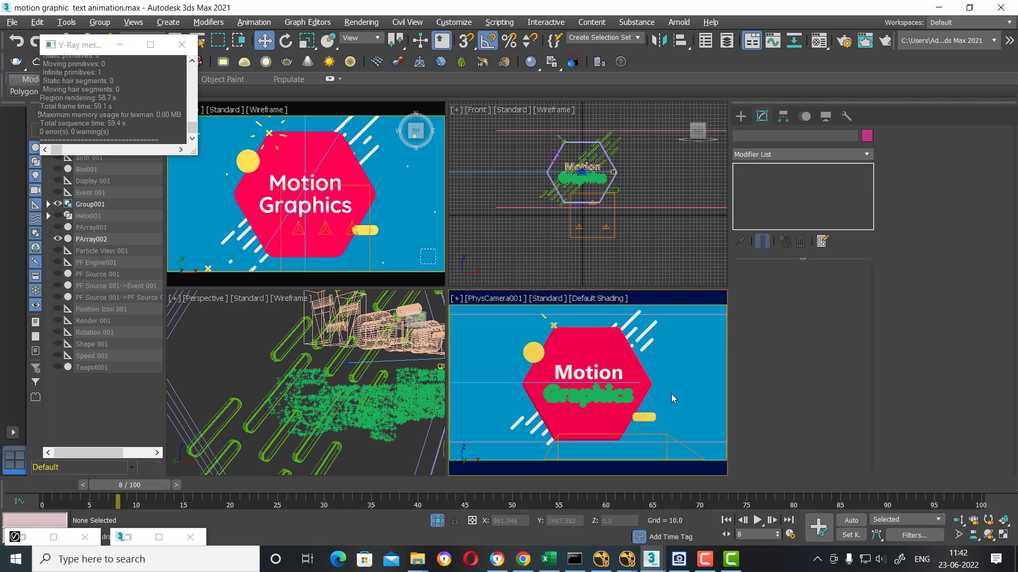
Step: Test-render the camera view, close the V-Ray frame buffer, and reselect PArray002
{"action": "key", "text": "shift+q"}
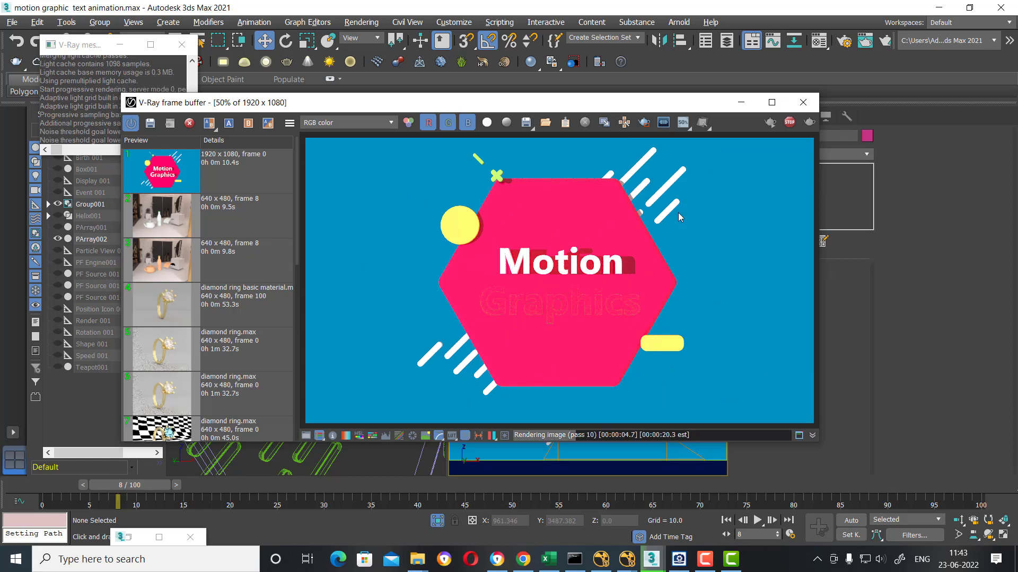
{"action": "left_click", "coordinate": [790, 127]}
{"action": "left_click", "coordinate": [803, 102]}
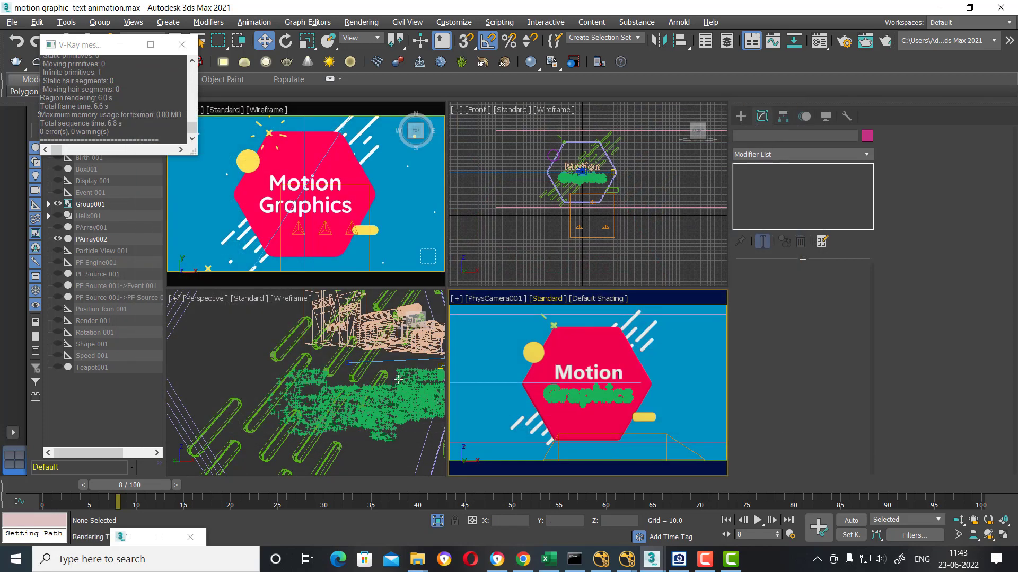
{"action": "left_click", "coordinate": [369, 414]}
{"action": "scroll", "coordinate": [369, 413], "scroll_direction": "down", "scroll_amount": 3}
{"action": "scroll", "coordinate": [377, 424], "scroll_direction": "down", "scroll_amount": 3}
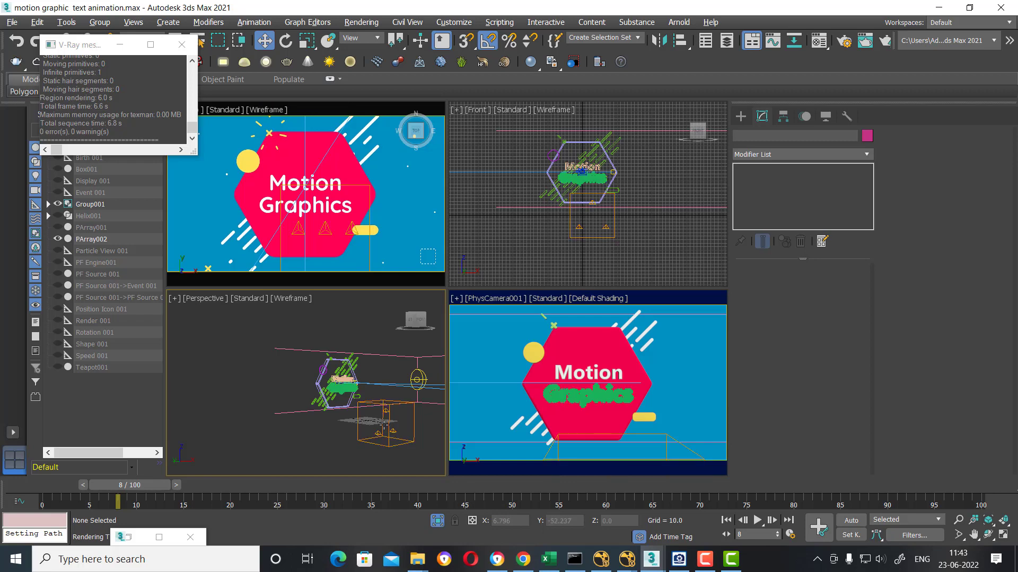
{"action": "scroll", "coordinate": [387, 443], "scroll_direction": "up", "scroll_amount": 3}
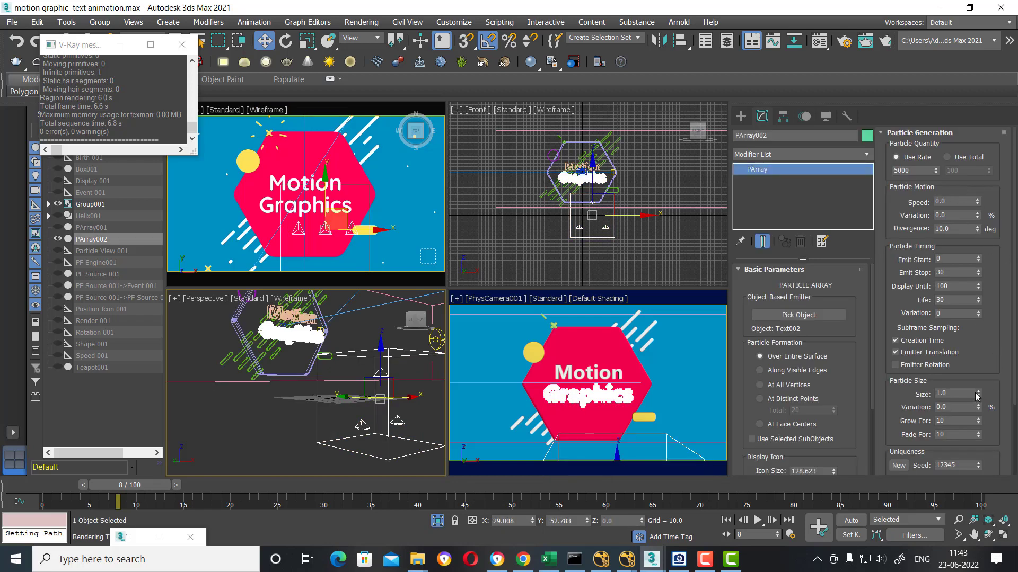
Step: Enlarge the particles to size 1.72 and expand the Particle Type rollout
{"action": "mouse_move", "coordinate": [977, 395]}
{"action": "left_mouse_down"}
{"action": "mouse_move", "coordinate": [969, 362]}
{"action": "mouse_move", "coordinate": [965, 373]}
{"action": "mouse_move", "coordinate": [977, 353]}
{"action": "left_mouse_up"}
{"action": "scroll", "coordinate": [979, 366], "scroll_direction": "down", "scroll_amount": 5}
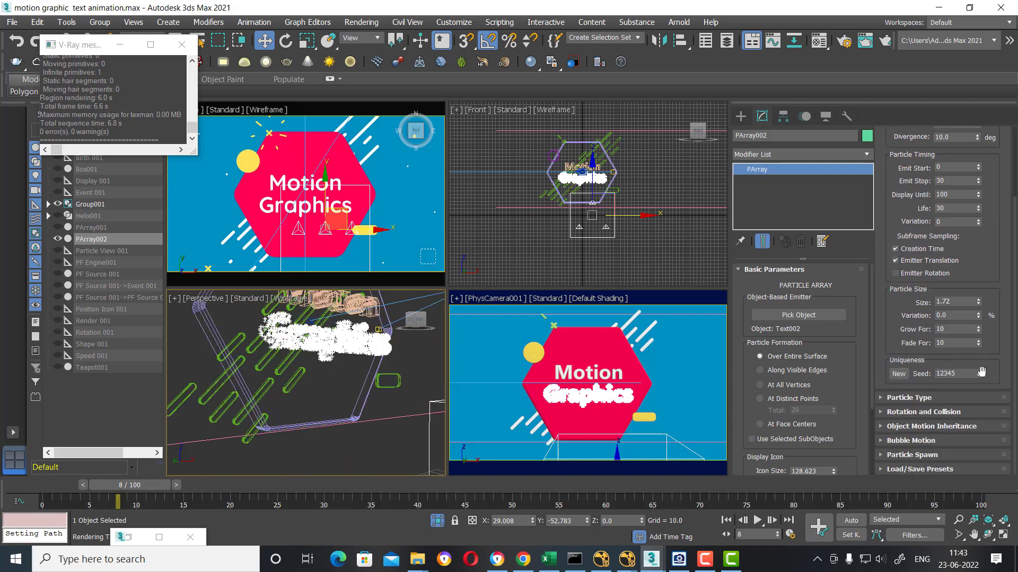
{"action": "left_click", "coordinate": [941, 398]}
Step: Browse the Particle Type options in the PArray parameters
{"action": "scroll", "coordinate": [978, 281], "scroll_direction": "down", "scroll_amount": 10}
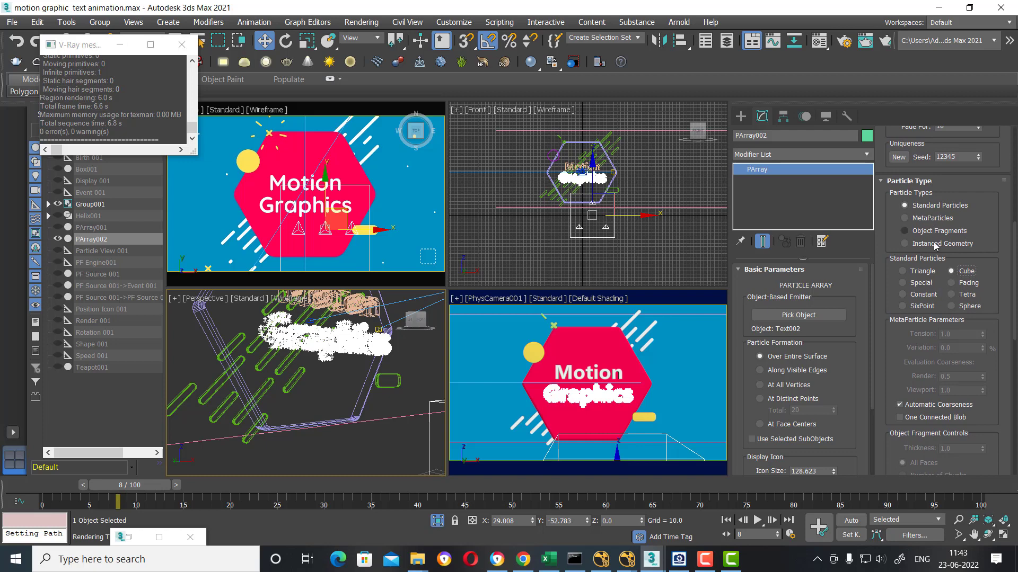
{"action": "scroll", "coordinate": [317, 390], "scroll_direction": "up", "scroll_amount": 5}
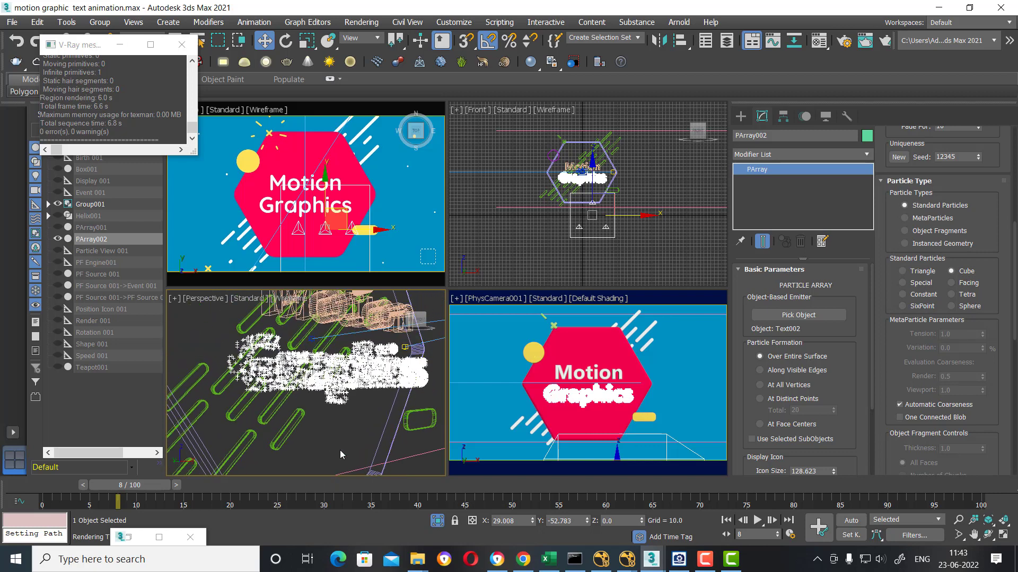
{"action": "scroll", "coordinate": [340, 450], "scroll_direction": "up", "scroll_amount": 5}
{"action": "scroll", "coordinate": [342, 421], "scroll_direction": "down", "scroll_amount": 4}
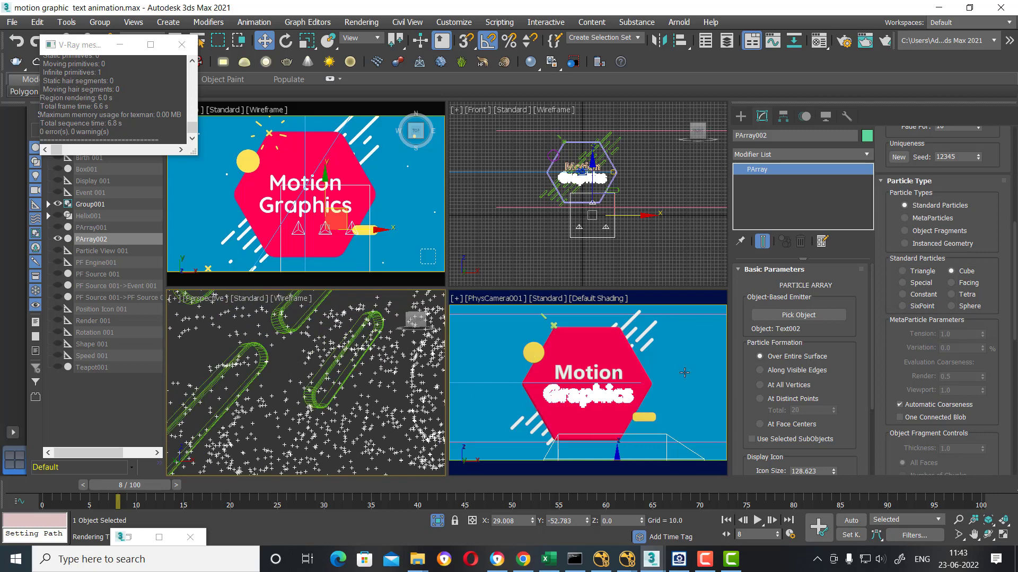
{"action": "left_click_drag", "start_coordinate": [1003, 183], "coordinate": [991, 323]}
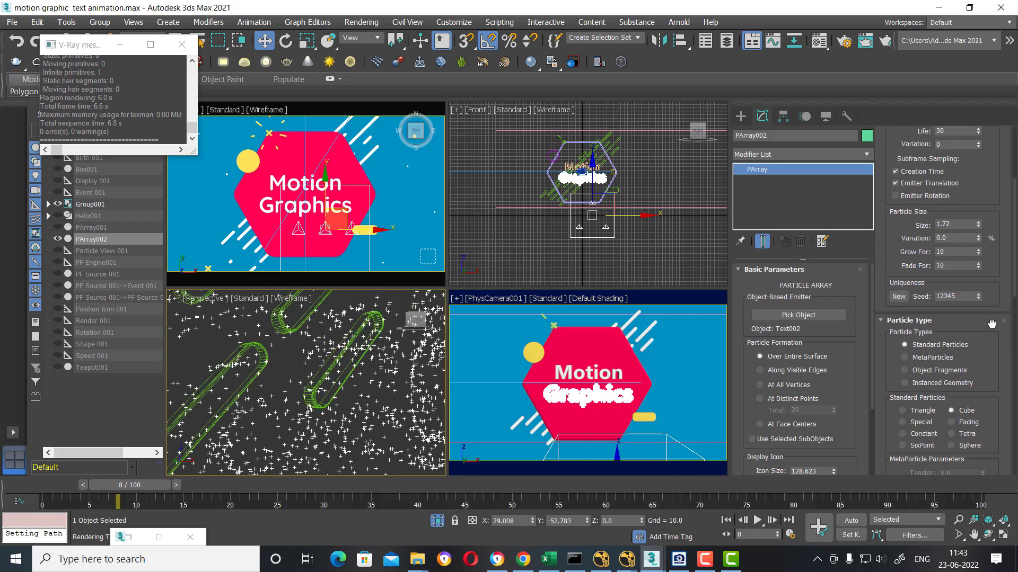
{"action": "scroll", "coordinate": [992, 291], "scroll_direction": "down", "scroll_amount": 3}
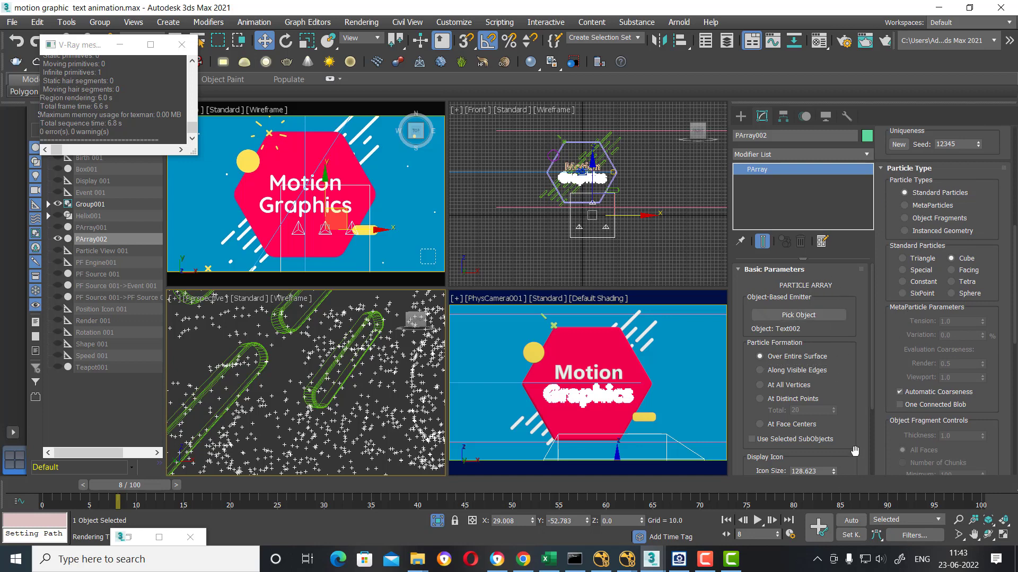
{"action": "scroll", "coordinate": [992, 220], "scroll_direction": "up", "scroll_amount": 4}
{"action": "scroll", "coordinate": [992, 220], "scroll_direction": "up", "scroll_amount": 2}
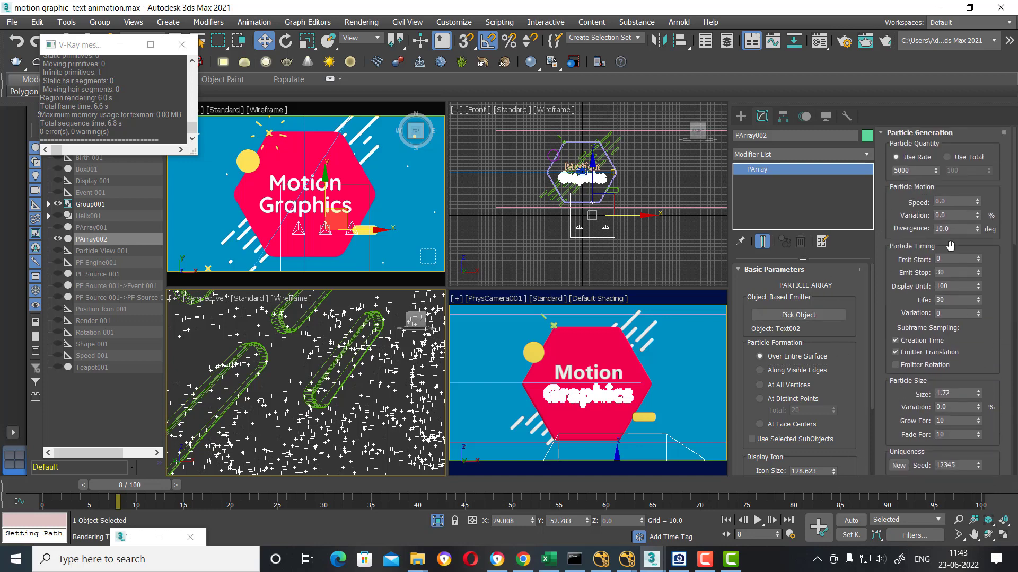
{"action": "scroll", "coordinate": [996, 339], "scroll_direction": "down", "scroll_amount": 2}
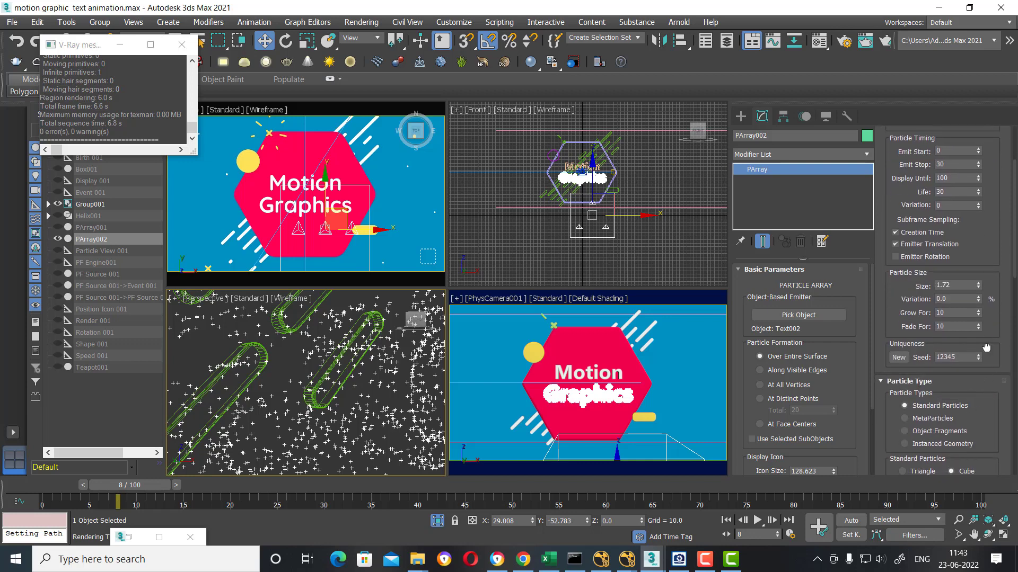
{"action": "scroll", "coordinate": [984, 339], "scroll_direction": "down", "scroll_amount": 2}
Step: Try MetaParticles, then set the particle type to Object Fragments
{"action": "left_click", "coordinate": [949, 346]}
{"action": "left_click", "coordinate": [949, 359]}
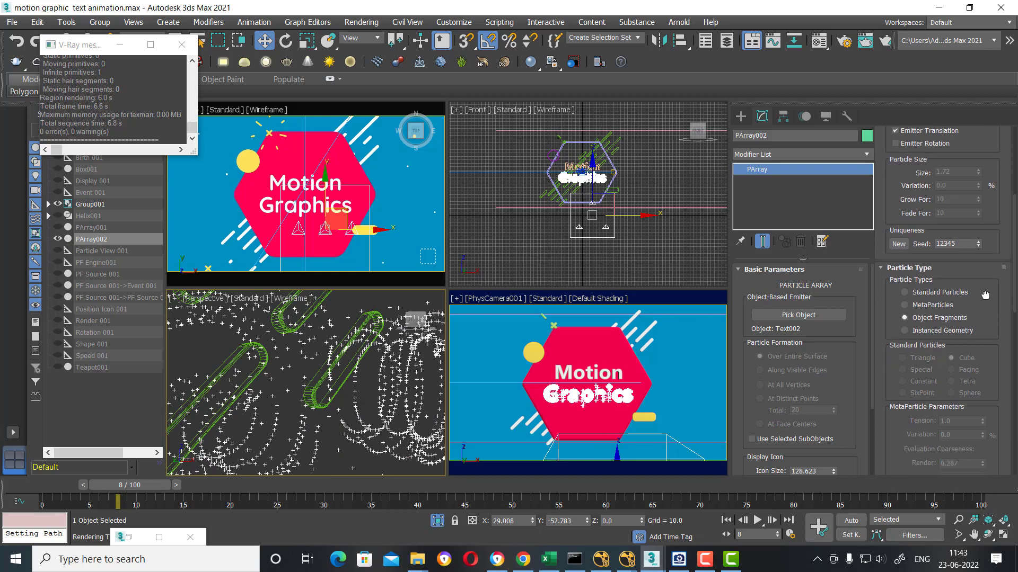
{"action": "scroll", "coordinate": [965, 333], "scroll_direction": "down", "scroll_amount": 2}
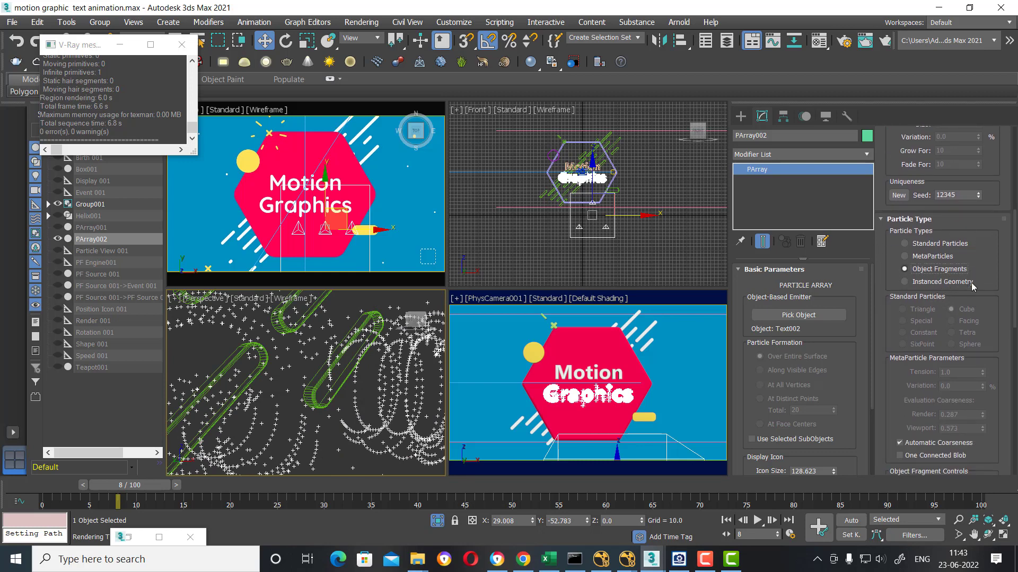
{"action": "scroll", "coordinate": [979, 236], "scroll_direction": "down", "scroll_amount": 1}
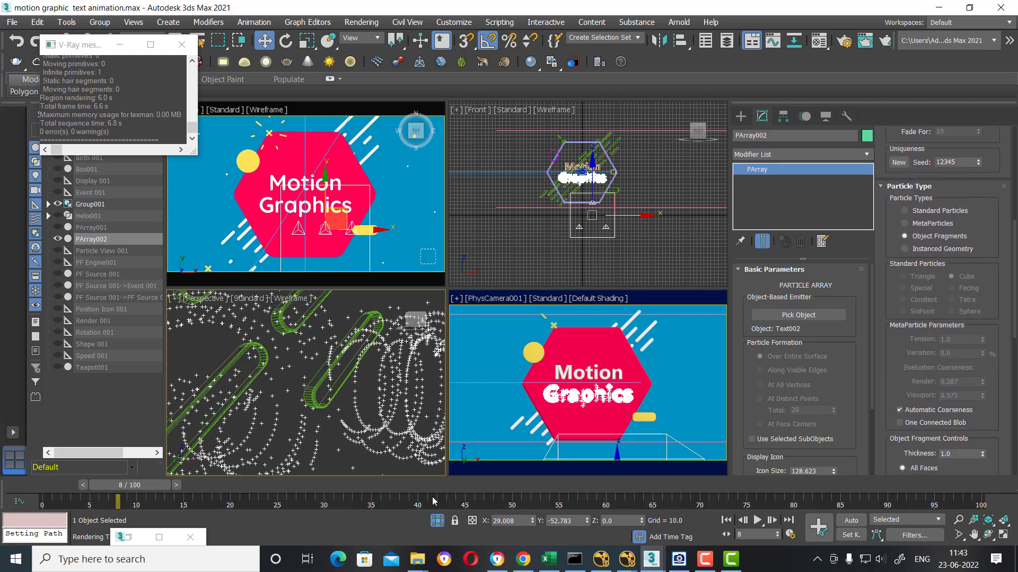
Step: Move the animation to frame 23 and dismiss the stray context menu
{"action": "left_click_drag", "start_coordinate": [110, 490], "coordinate": [246, 490]}
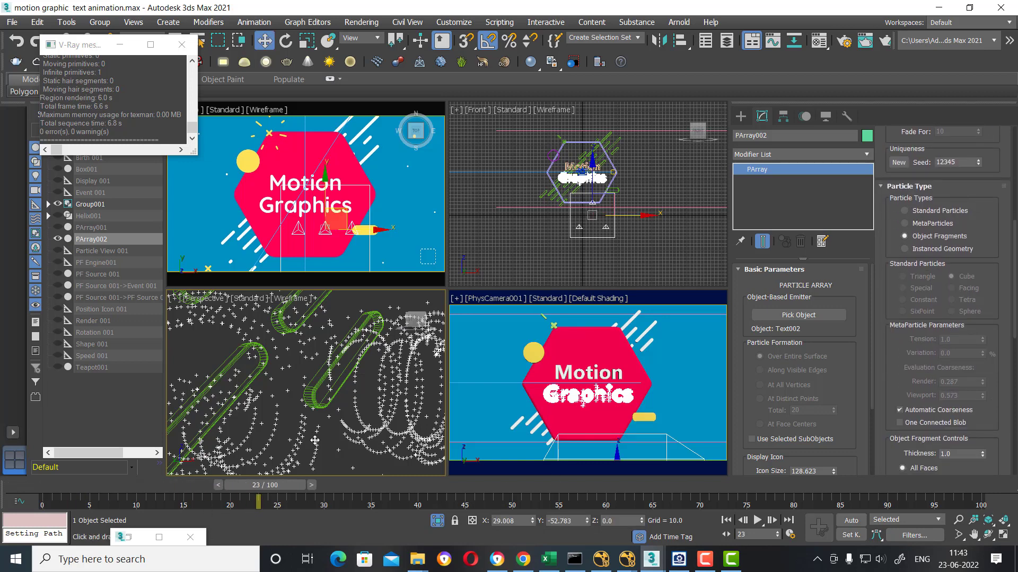
{"action": "right_click", "coordinate": [446, 342]}
{"action": "left_click", "coordinate": [982, 289]}
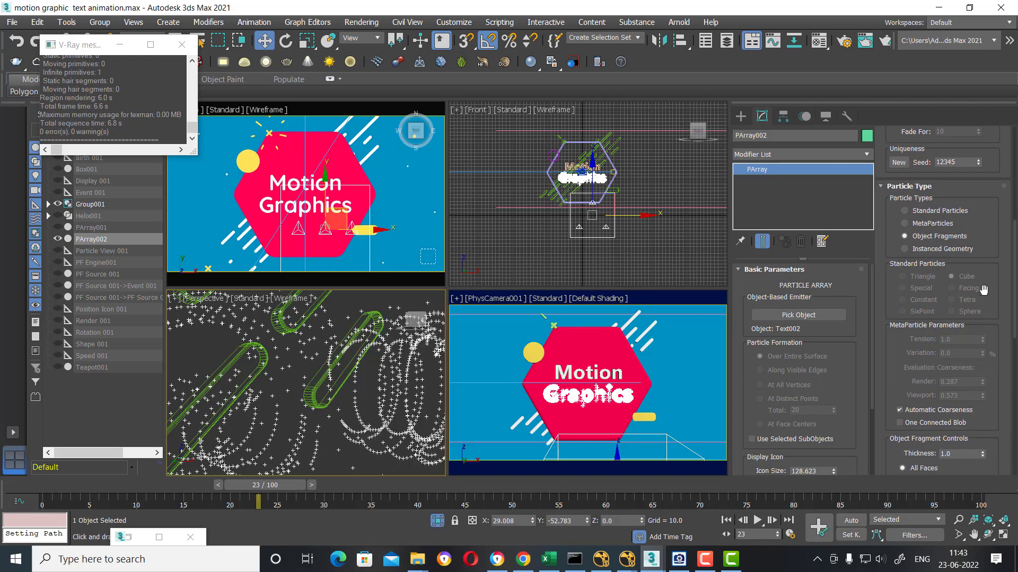
{"action": "scroll", "coordinate": [996, 237], "scroll_direction": "down", "scroll_amount": 3}
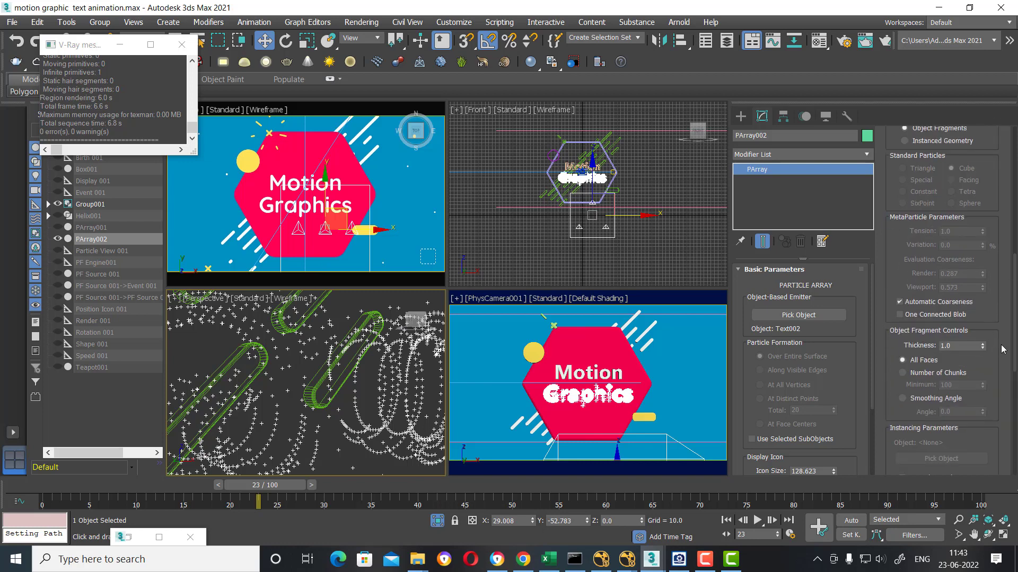
{"action": "left_click_drag", "start_coordinate": [1003, 349], "coordinate": [1000, 192]}
{"action": "scroll", "coordinate": [993, 378], "scroll_direction": "down", "scroll_amount": 3}
{"action": "scroll", "coordinate": [991, 272], "scroll_direction": "down", "scroll_amount": 1}
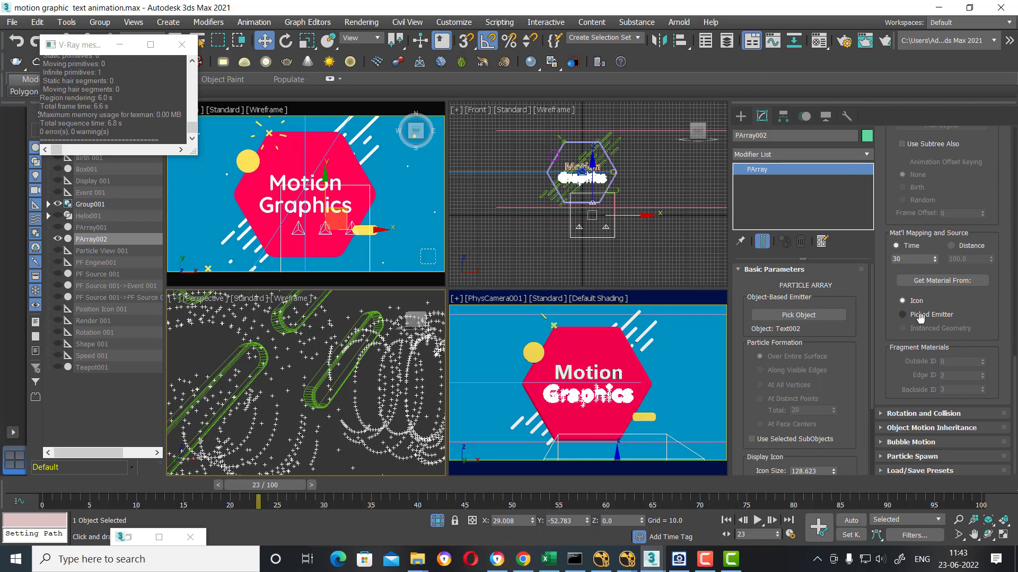
Step: Expand the Object Motion Inheritance, Particle Spawn and Bubble Motion rollouts
{"action": "left_click", "coordinate": [924, 432]}
{"action": "scroll", "coordinate": [914, 300], "scroll_direction": "down", "scroll_amount": 1}
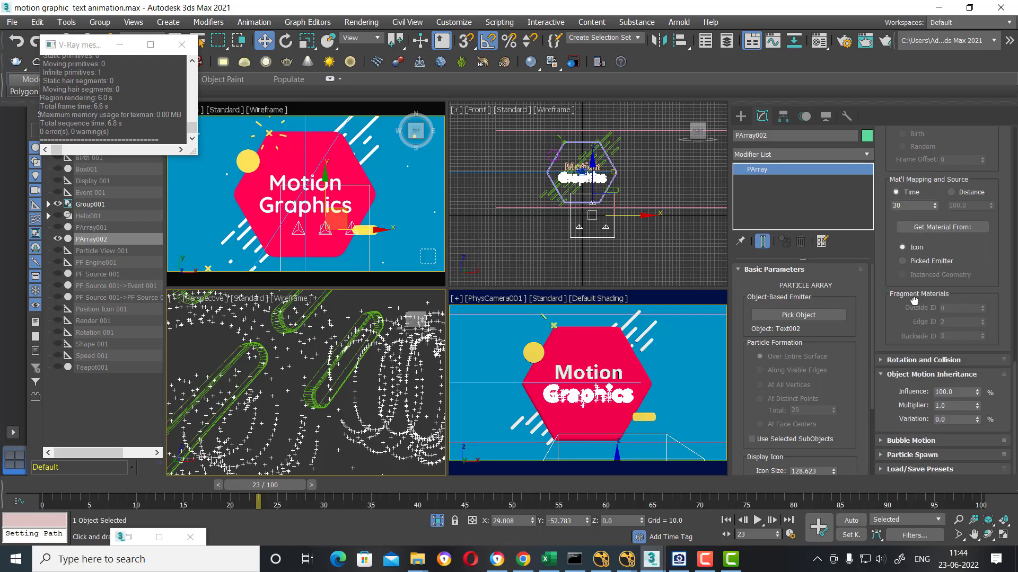
{"action": "left_click", "coordinate": [922, 456]}
{"action": "scroll", "coordinate": [925, 432], "scroll_direction": "down", "scroll_amount": 5}
{"action": "scroll", "coordinate": [981, 194], "scroll_direction": "up", "scroll_amount": 1}
{"action": "scroll", "coordinate": [979, 318], "scroll_direction": "up", "scroll_amount": 2}
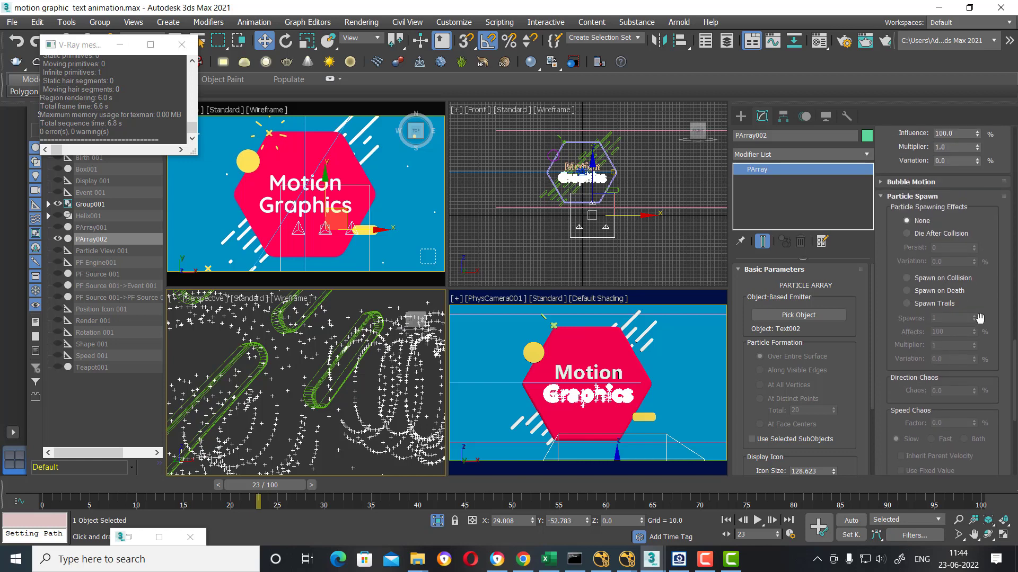
{"action": "left_click", "coordinate": [940, 183]}
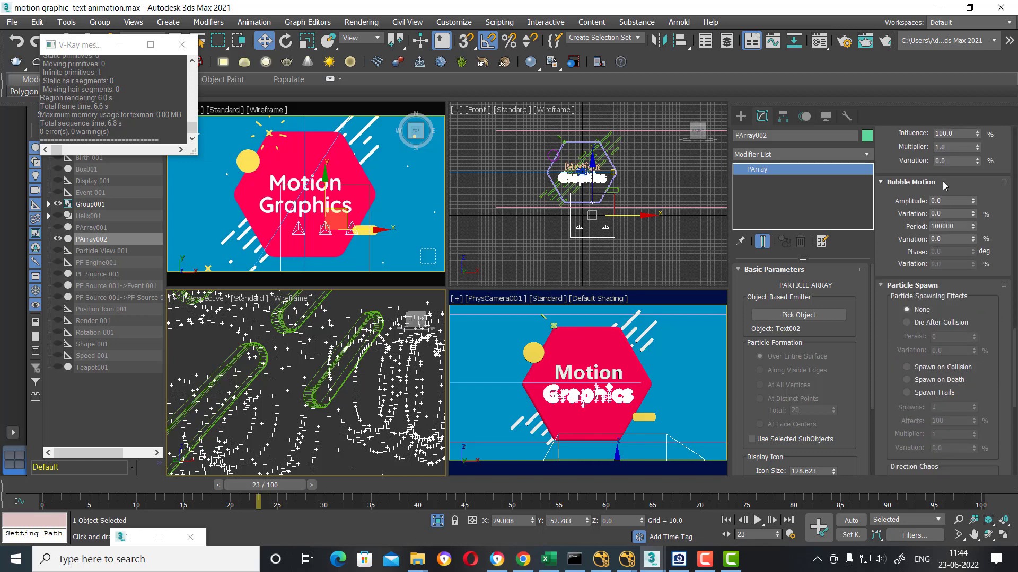
Step: Collapse the Basic Parameters rollout of PArray002
{"action": "scroll", "coordinate": [962, 357], "scroll_direction": "up", "scroll_amount": 3}
{"action": "scroll", "coordinate": [958, 326], "scroll_direction": "up", "scroll_amount": 2}
{"action": "scroll", "coordinate": [959, 325], "scroll_direction": "up", "scroll_amount": 2}
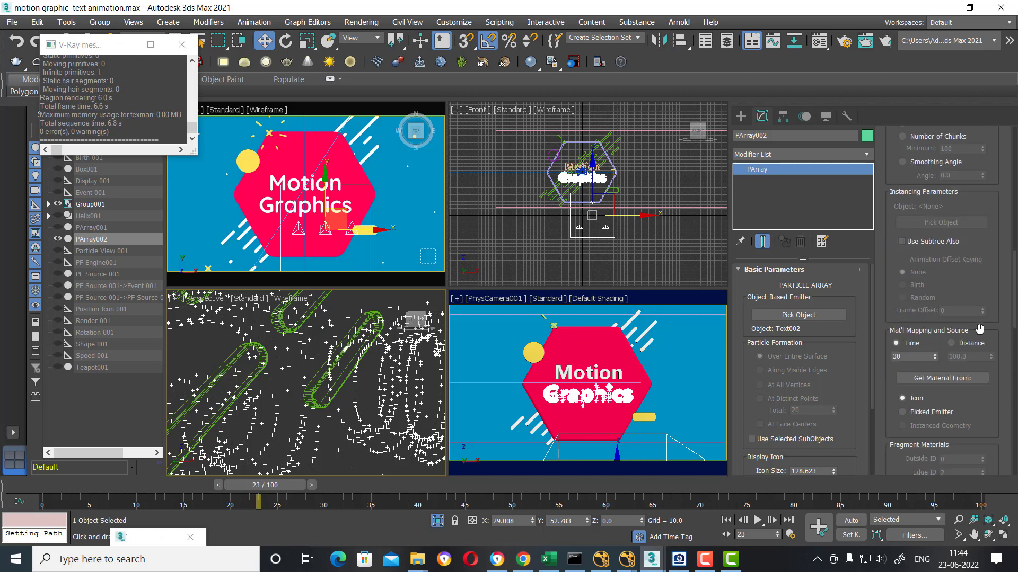
{"action": "scroll", "coordinate": [969, 320], "scroll_direction": "up", "scroll_amount": 1}
{"action": "scroll", "coordinate": [975, 321], "scroll_direction": "up", "scroll_amount": 2}
{"action": "scroll", "coordinate": [979, 302], "scroll_direction": "up", "scroll_amount": 1}
{"action": "scroll", "coordinate": [979, 303], "scroll_direction": "up", "scroll_amount": 2}
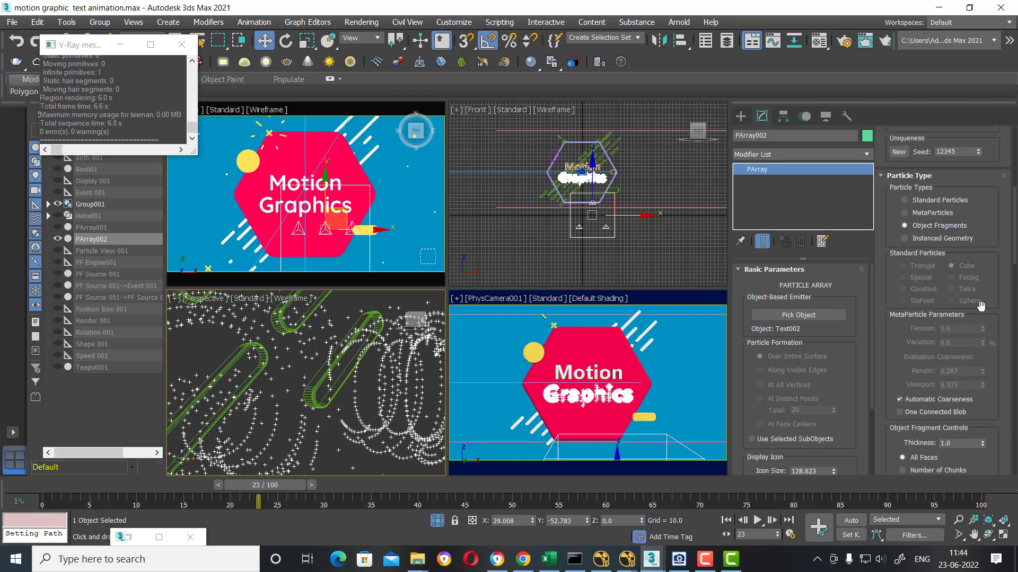
{"action": "scroll", "coordinate": [981, 236], "scroll_direction": "up", "scroll_amount": 1}
{"action": "scroll", "coordinate": [972, 243], "scroll_direction": "up", "scroll_amount": 1}
{"action": "scroll", "coordinate": [975, 267], "scroll_direction": "up", "scroll_amount": 1}
{"action": "scroll", "coordinate": [976, 267], "scroll_direction": "up", "scroll_amount": 1}
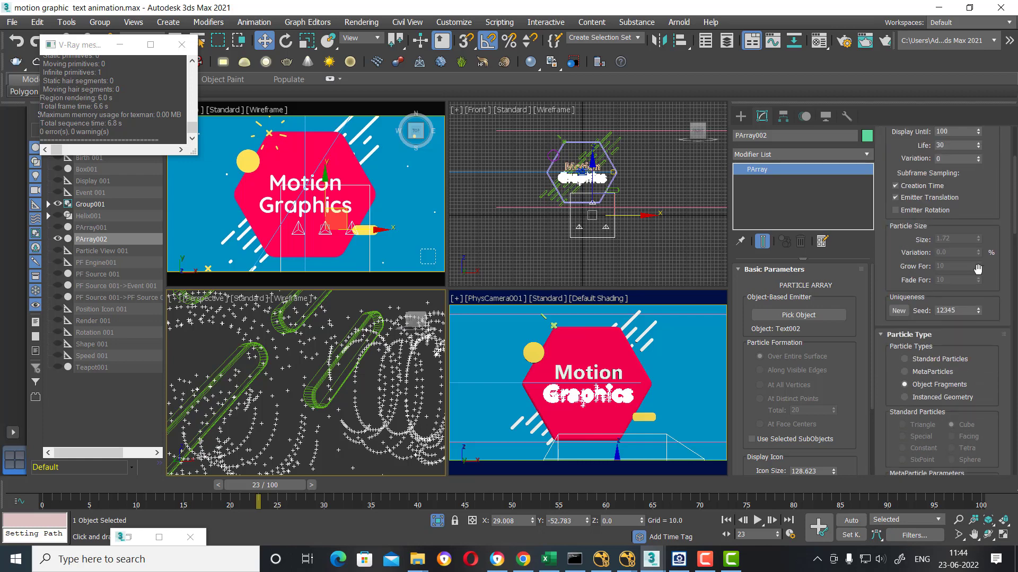
{"action": "scroll", "coordinate": [975, 267], "scroll_direction": "up", "scroll_amount": 2}
{"action": "scroll", "coordinate": [975, 270], "scroll_direction": "up", "scroll_amount": 1}
{"action": "scroll", "coordinate": [976, 276], "scroll_direction": "up", "scroll_amount": 1}
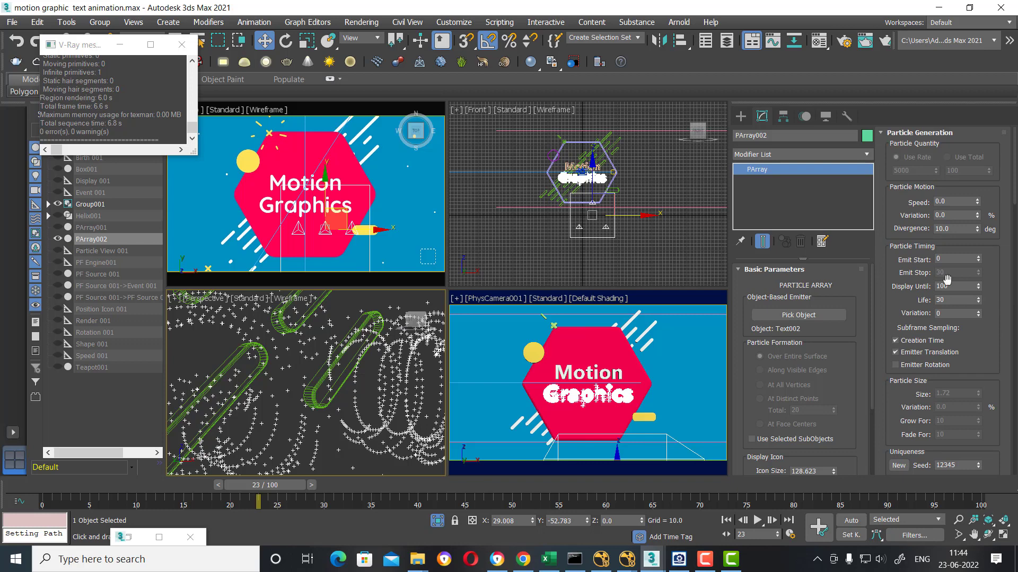
{"action": "left_click", "coordinate": [814, 271]}
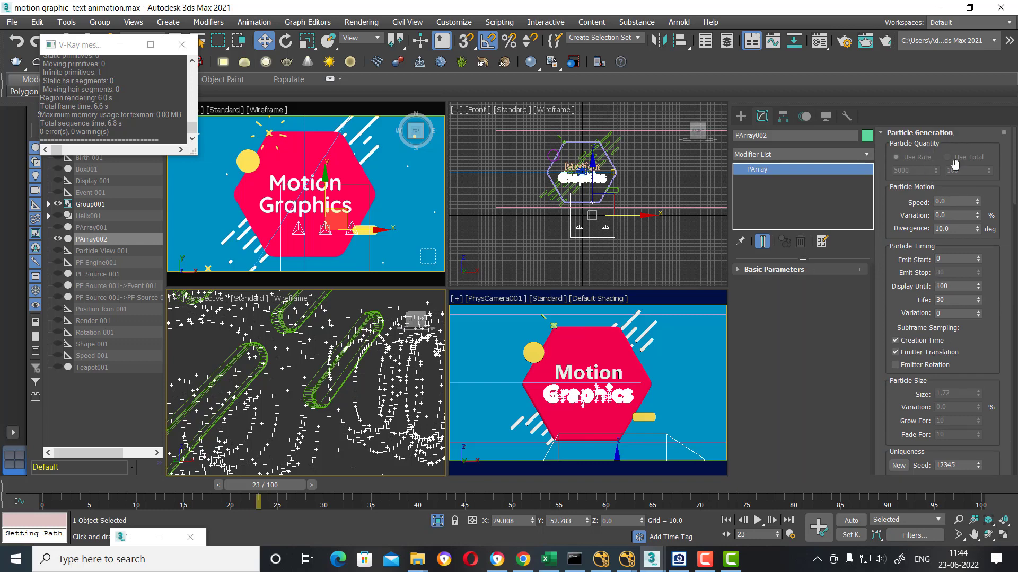
Step: Turn off Emitter Rotation sampling under Particle Timing
{"action": "scroll", "coordinate": [897, 324], "scroll_direction": "down", "scroll_amount": 2}
{"action": "scroll", "coordinate": [927, 305], "scroll_direction": "down", "scroll_amount": 1}
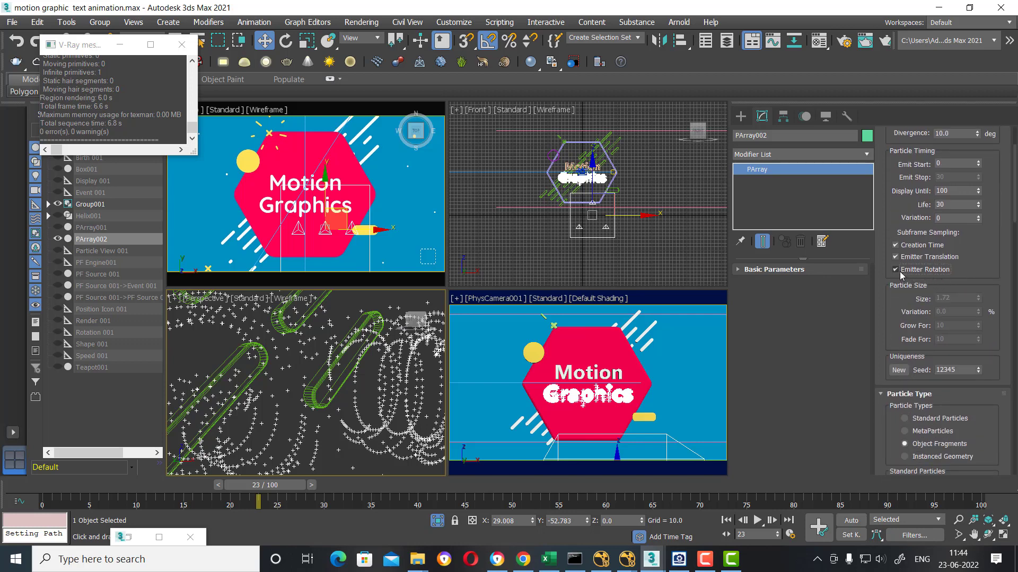
{"action": "left_click", "coordinate": [900, 273]}
Step: Switch to Standard Particles, enlarge them to 5.779, and test-render the camera view
{"action": "left_click", "coordinate": [939, 420]}
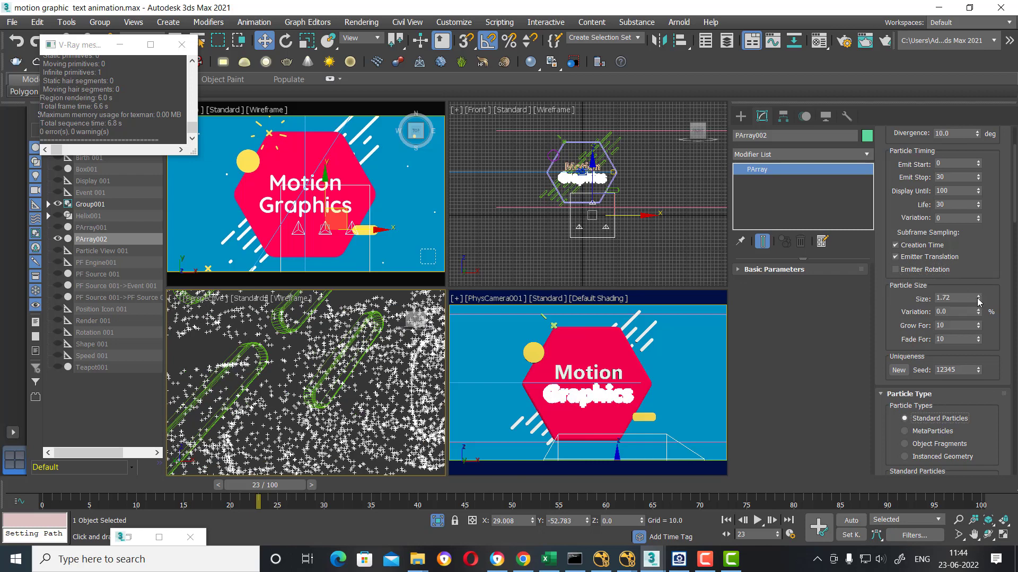
{"action": "left_click_drag", "start_coordinate": [978, 302], "coordinate": [980, 255]}
{"action": "left_click", "coordinate": [659, 380]}
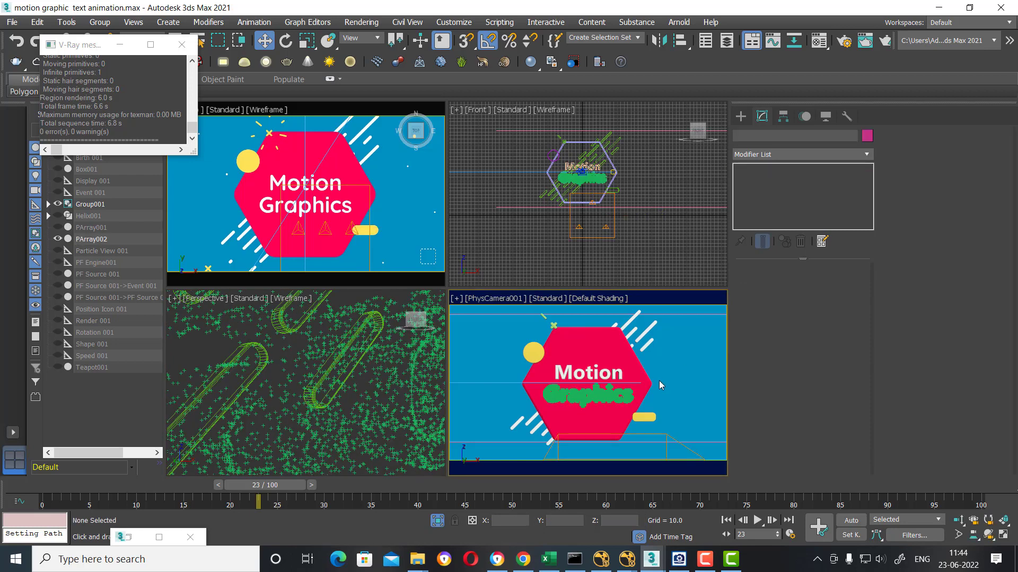
{"action": "key", "text": "shift+q"}
{"action": "key", "text": "shift+q"}
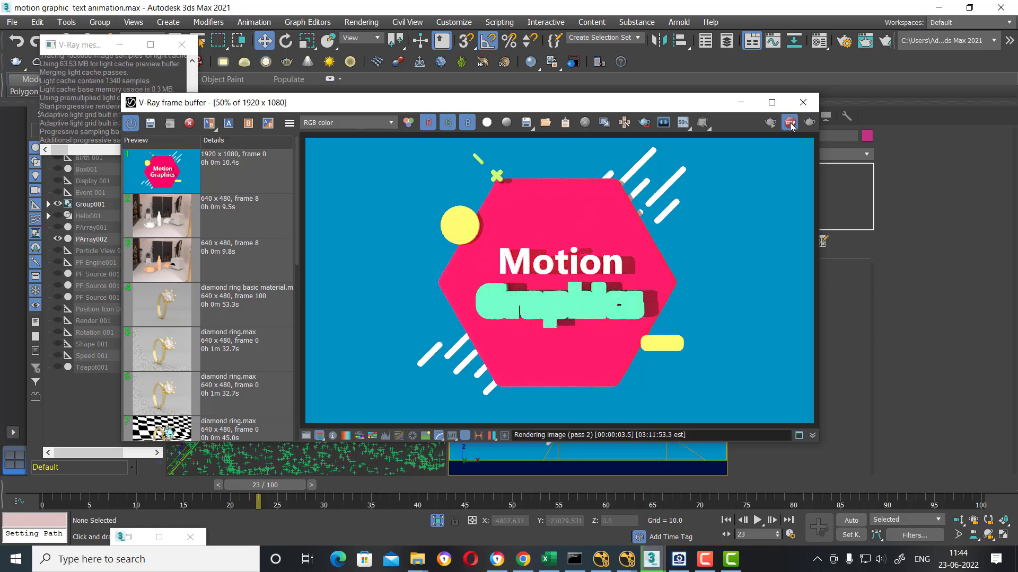
{"action": "left_click", "coordinate": [741, 102]}
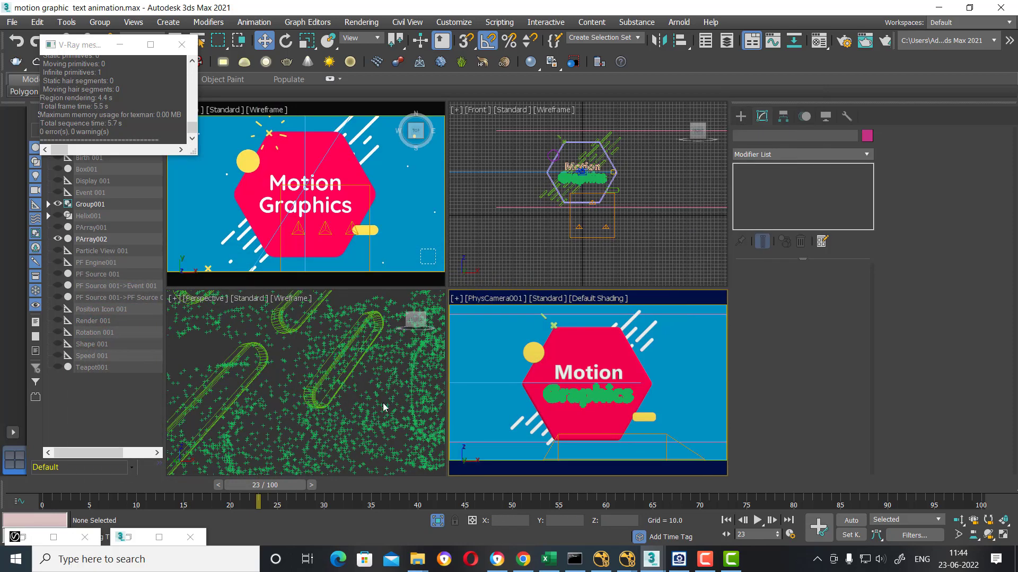
Step: Lower the PArray002 rate to 500 and render the camera view again
{"action": "left_click", "coordinate": [318, 382]}
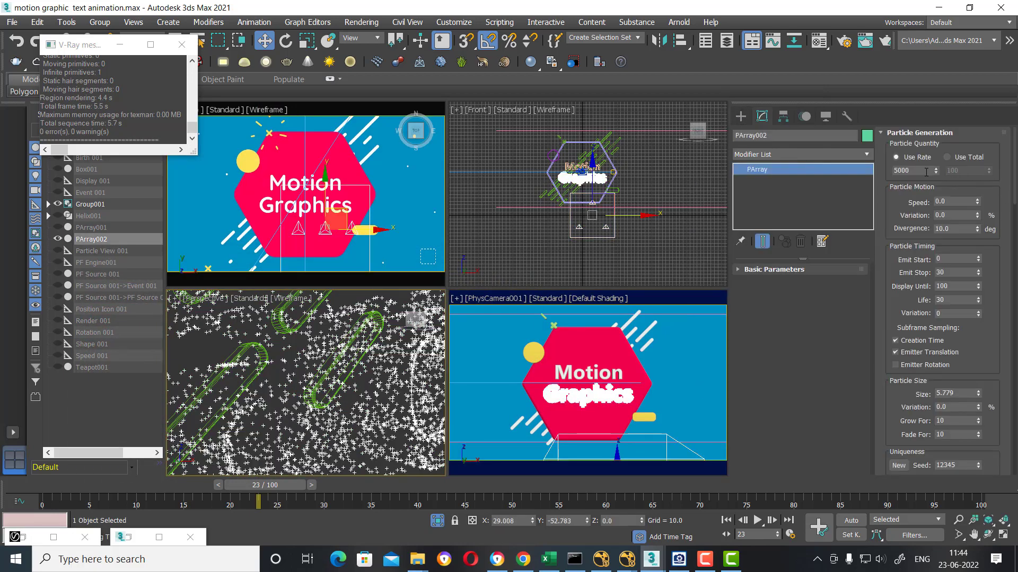
{"action": "double_click", "coordinate": [918, 170]}
{"action": "key", "text": "Return"}
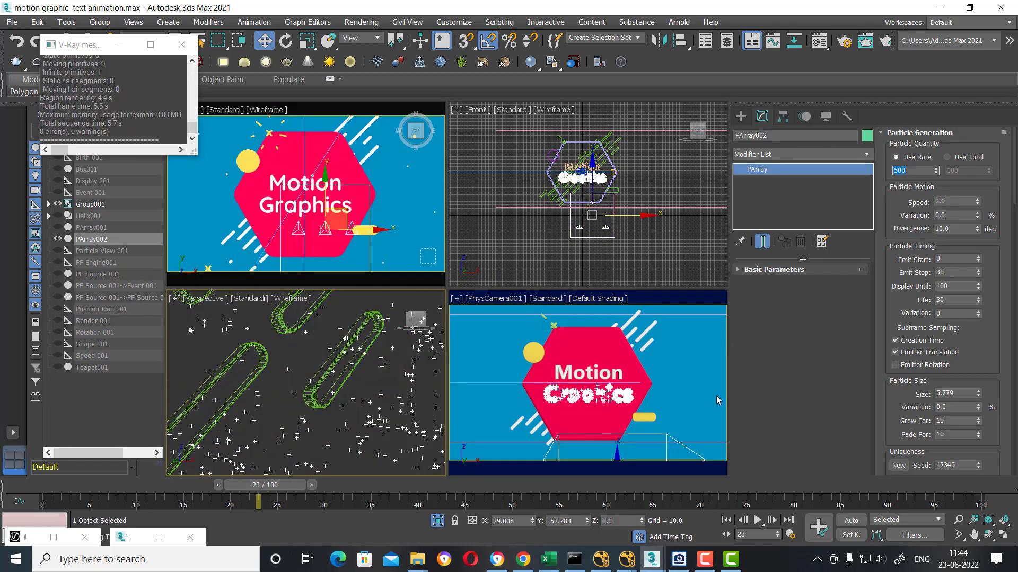
{"action": "left_click", "coordinate": [682, 409]}
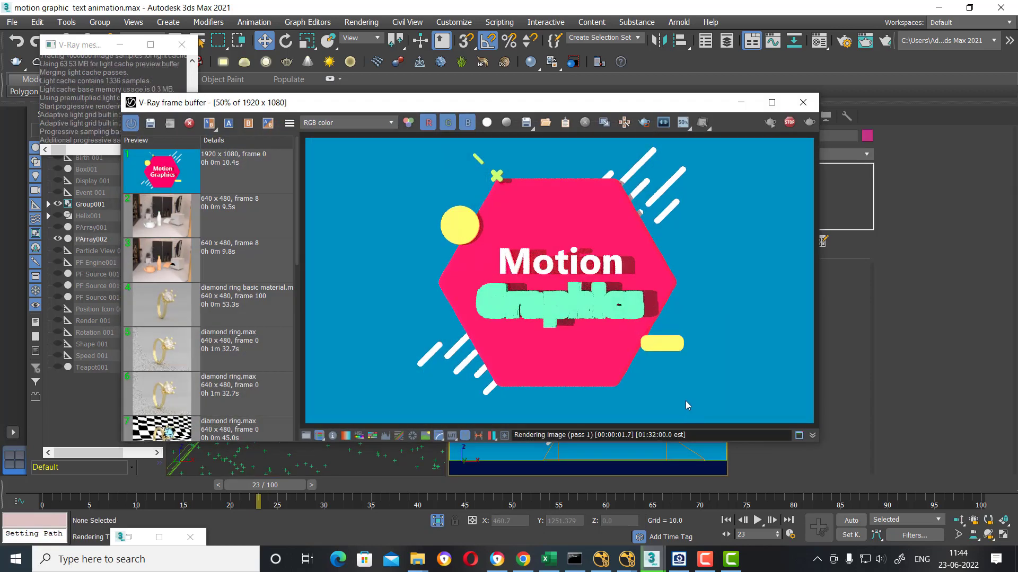
{"action": "left_click", "coordinate": [789, 122]}
{"action": "left_click", "coordinate": [803, 103]}
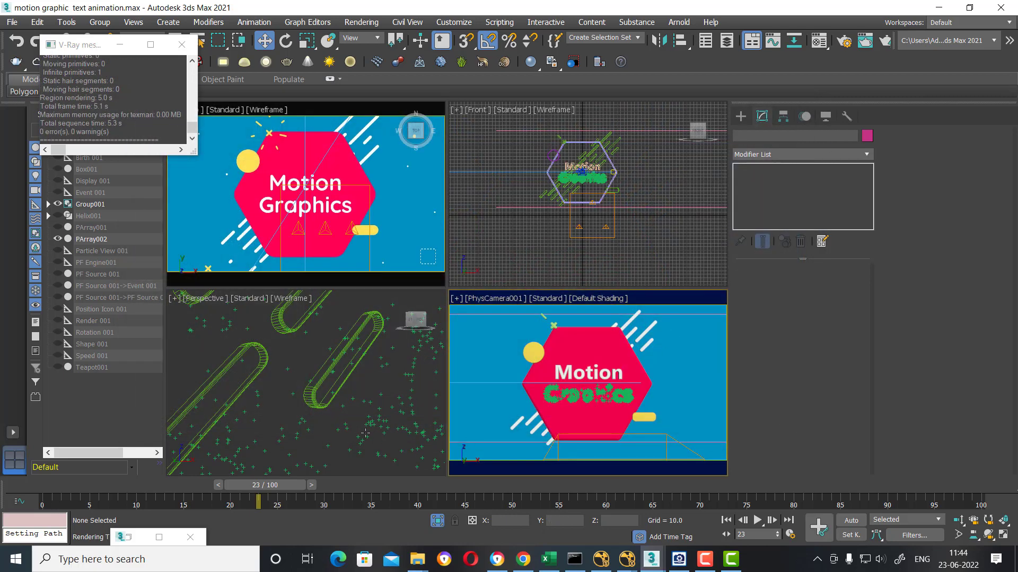
Step: Scrub the animation back to an earlier frame and pan onto the text particles
{"action": "scroll", "coordinate": [365, 433], "scroll_direction": "down", "scroll_amount": 3}
{"action": "scroll", "coordinate": [355, 431], "scroll_direction": "down", "scroll_amount": 2}
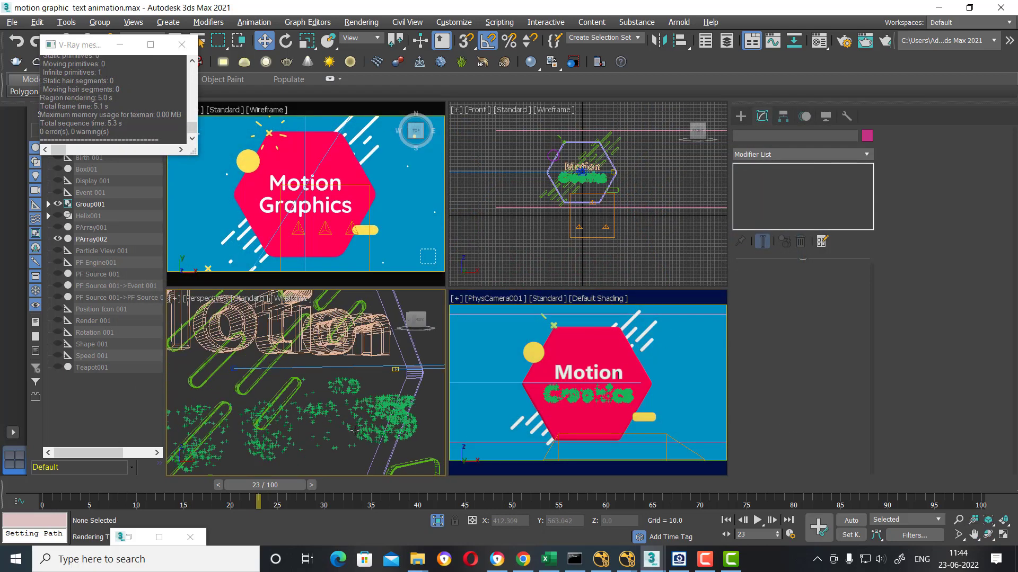
{"action": "mouse_move", "coordinate": [278, 485]}
{"action": "left_mouse_down"}
{"action": "mouse_move", "coordinate": [139, 510]}
{"action": "mouse_move", "coordinate": [354, 508]}
{"action": "left_mouse_up"}
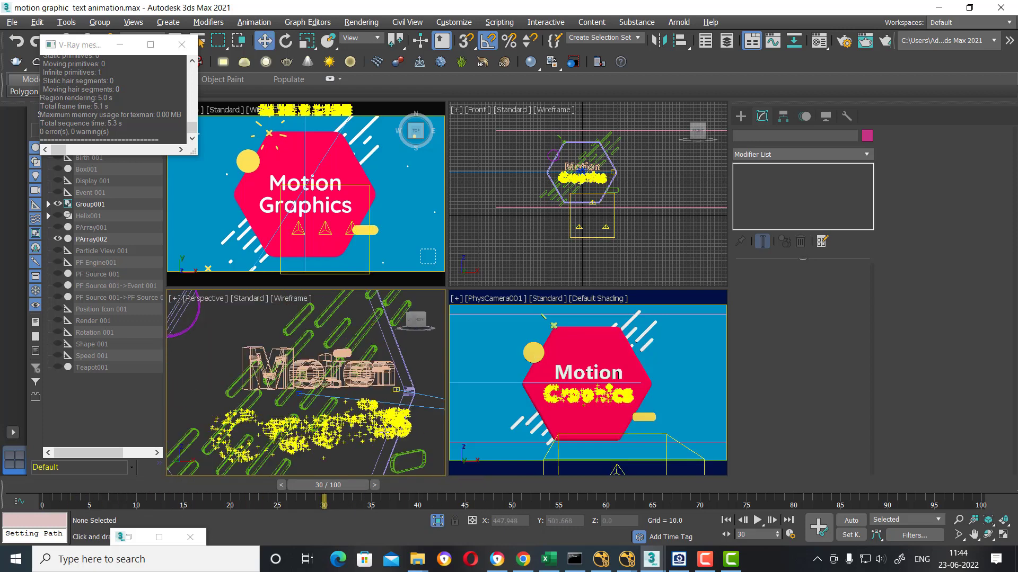
{"action": "middle_click_drag", "start_coordinate": [318, 413], "coordinate": [270, 371]}
Step: Set PArray002's rate to 1286 and particle size to 3.468, then render the camera view
{"action": "left_click", "coordinate": [297, 392]}
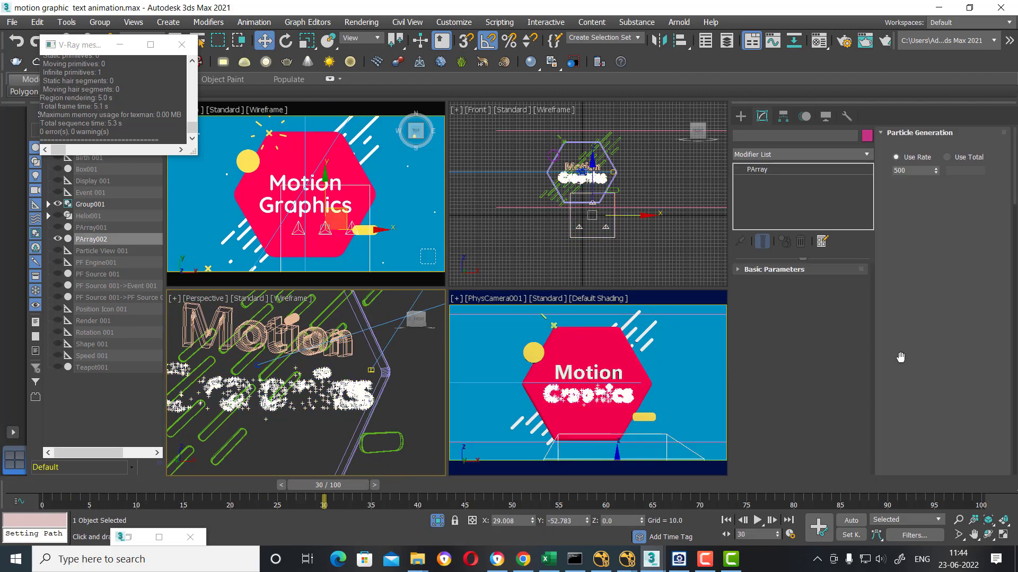
{"action": "mouse_move", "coordinate": [935, 170]}
{"action": "left_mouse_down"}
{"action": "mouse_move", "coordinate": [935, 124]}
{"action": "mouse_move", "coordinate": [938, 170]}
{"action": "mouse_move", "coordinate": [996, 341]}
{"action": "left_mouse_up"}
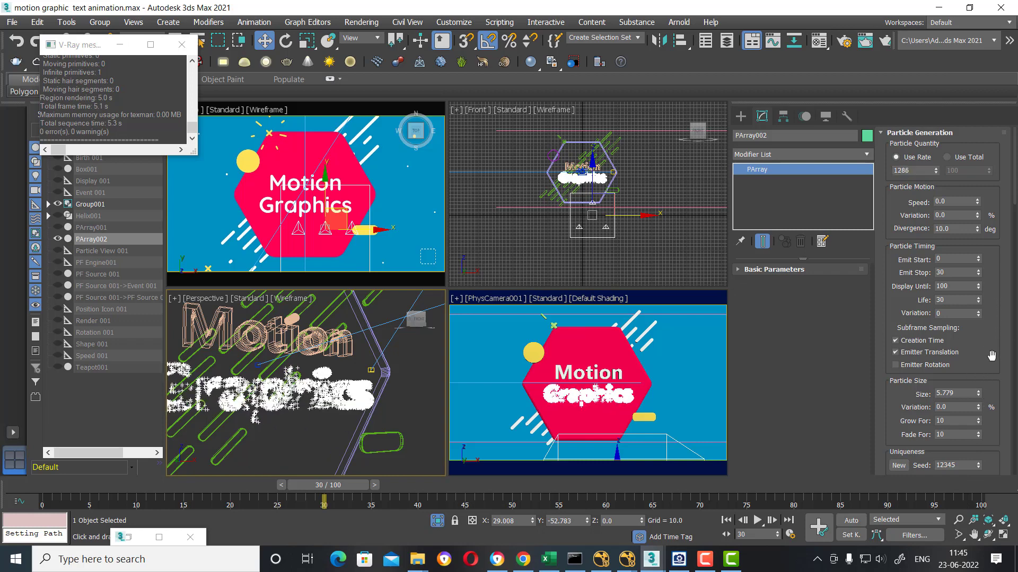
{"action": "left_click_drag", "start_coordinate": [979, 400], "coordinate": [979, 427]}
{"action": "left_click", "coordinate": [723, 416]}
{"action": "key", "text": "shift+q"}
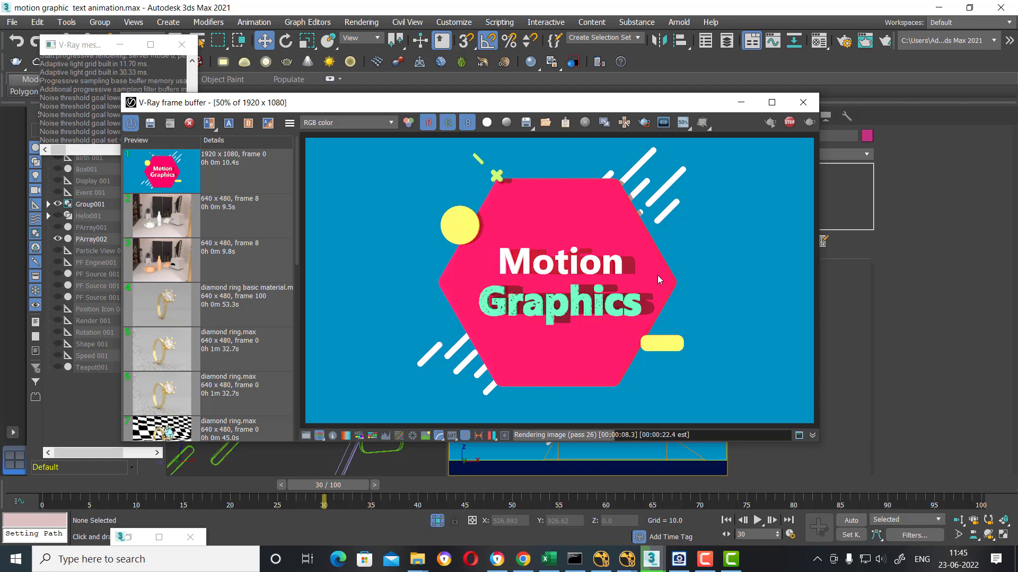
{"action": "left_click", "coordinate": [790, 123]}
Step: Create the PCloud001 box particle cloud emitter in the Perspective view
{"action": "left_click", "coordinate": [741, 102]}
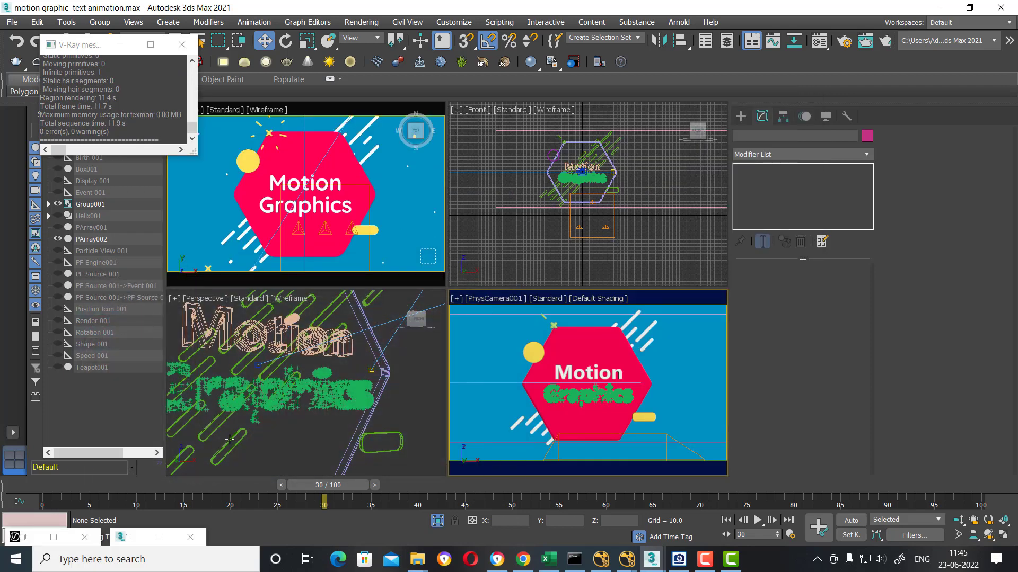
{"action": "scroll", "coordinate": [230, 439], "scroll_direction": "down", "scroll_amount": 4}
{"action": "scroll", "coordinate": [230, 439], "scroll_direction": "down", "scroll_amount": 3}
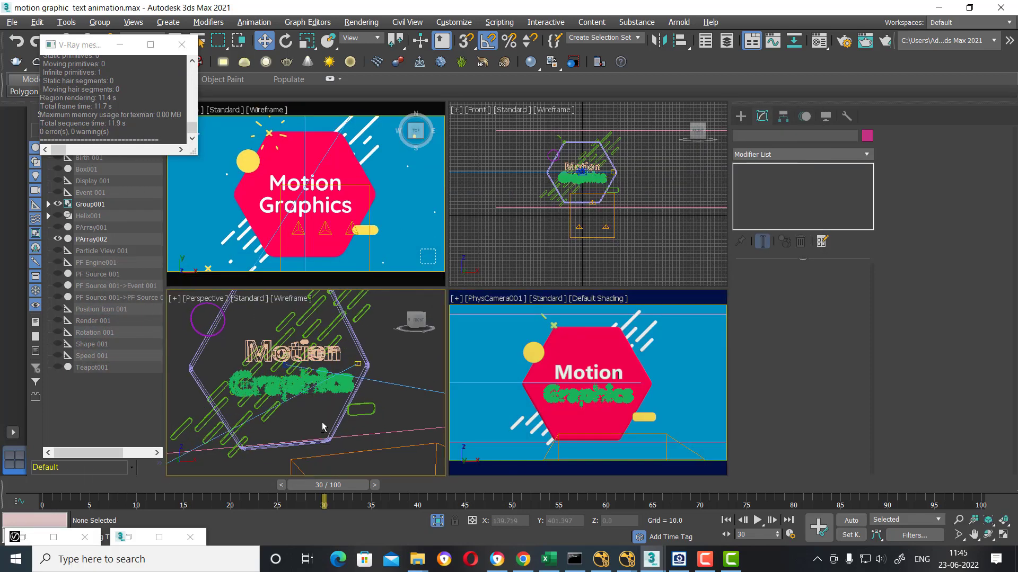
{"action": "left_click", "coordinate": [740, 117]}
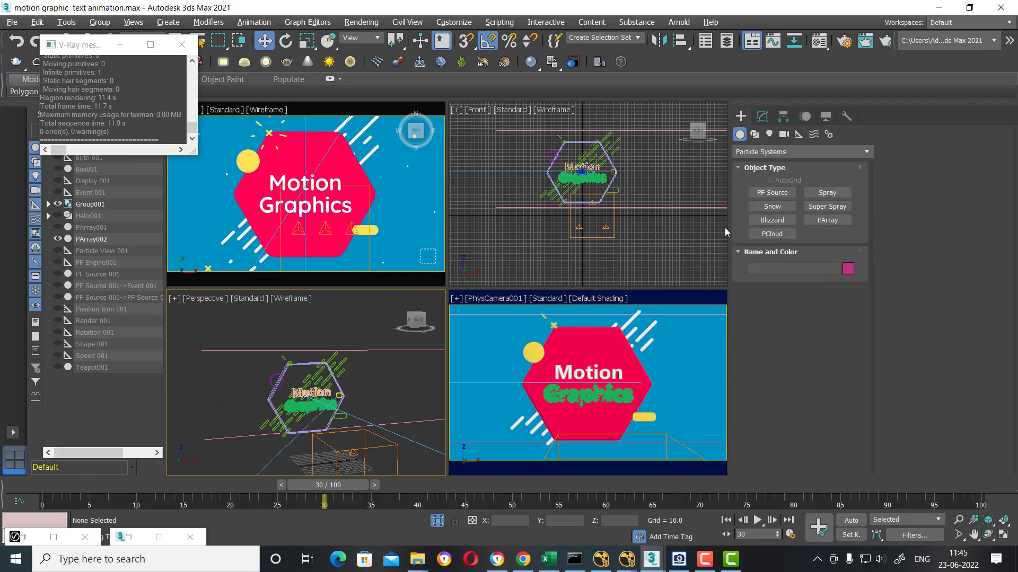
{"action": "left_click", "coordinate": [772, 234]}
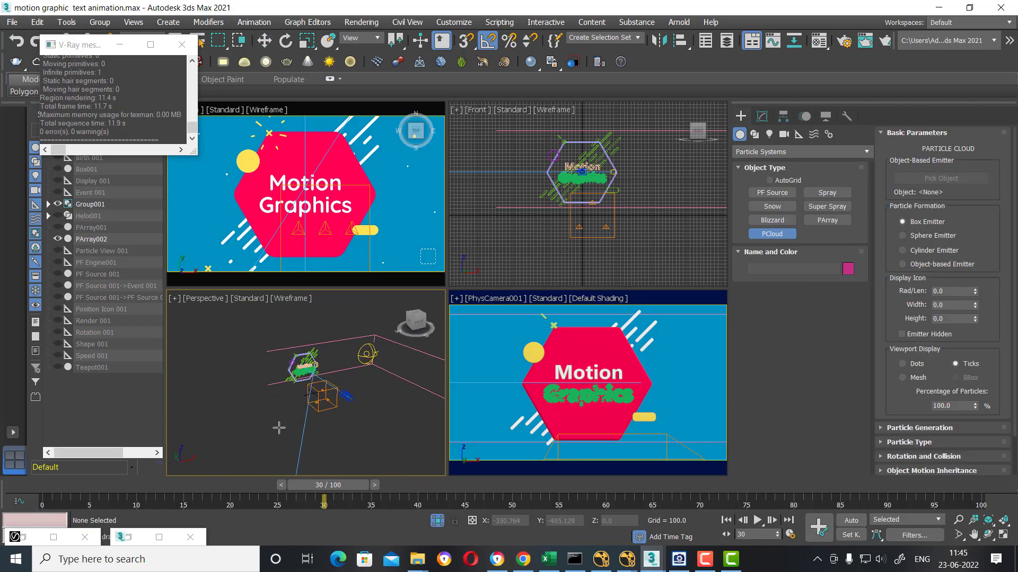
{"action": "left_click_drag", "start_coordinate": [273, 422], "coordinate": [249, 460]}
{"action": "left_click", "coordinate": [234, 427]}
{"action": "key", "text": "w"}
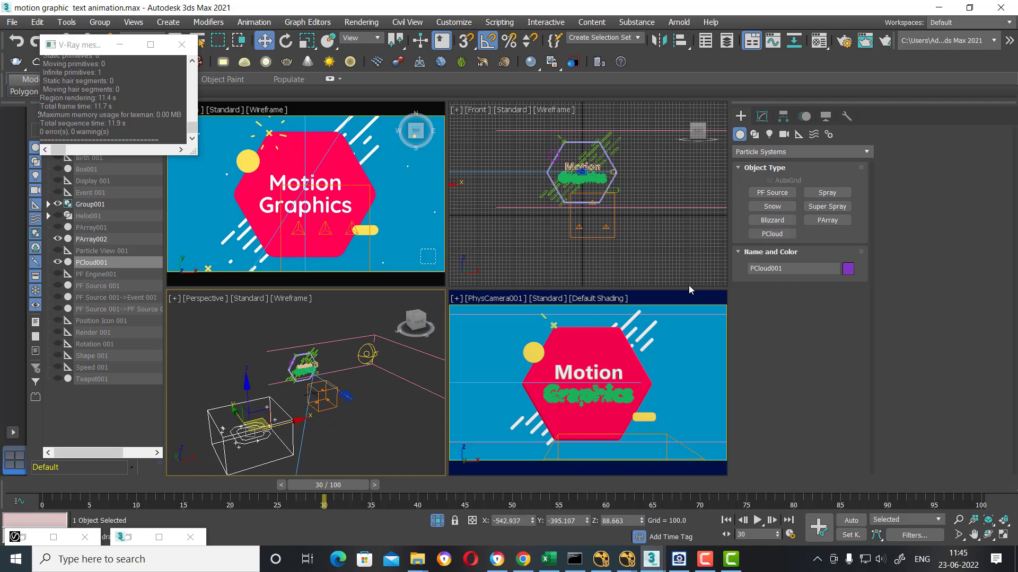
Step: Move the timeline to frame 25 and switch the Create panel to Standard Primitives
{"action": "left_click_drag", "start_coordinate": [301, 489], "coordinate": [266, 505]}
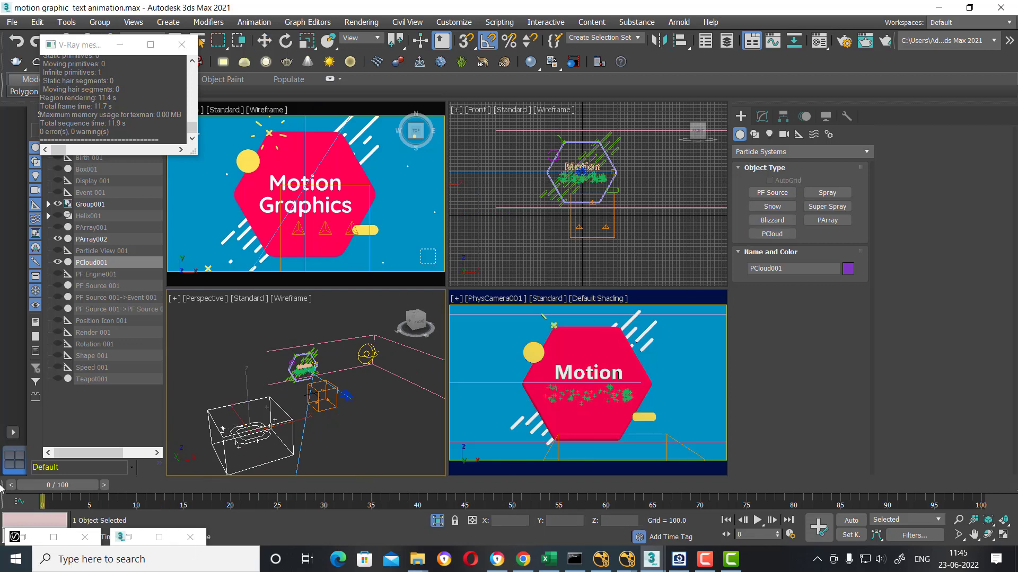
{"action": "key", "text": "w"}
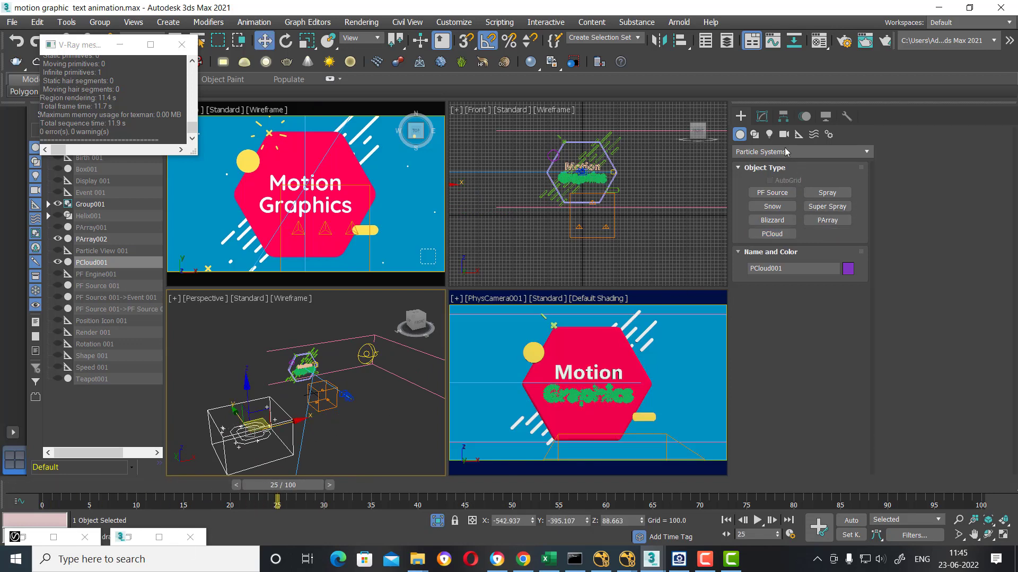
{"action": "left_click", "coordinate": [795, 151]}
{"action": "left_click", "coordinate": [758, 161]}
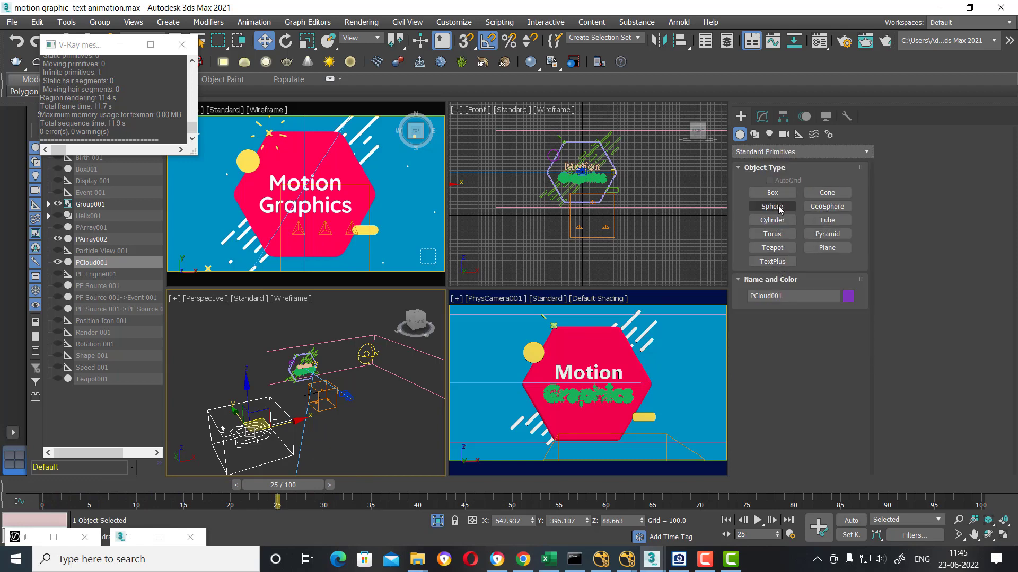
Step: Create a teapot inside the particle cloud box in the maximized Perspective view
{"action": "left_click", "coordinate": [772, 248]}
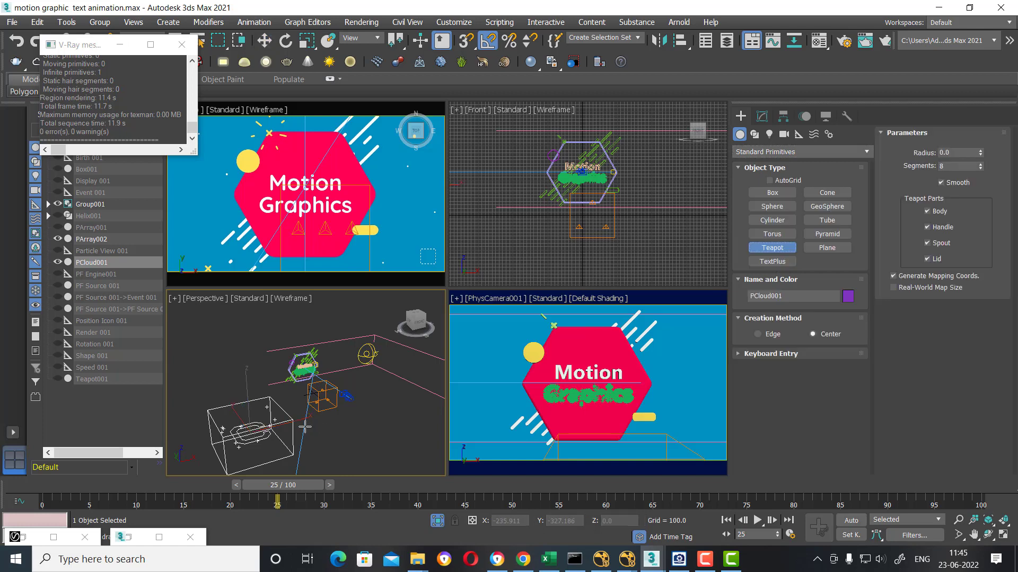
{"action": "key", "text": "alt+w"}
{"action": "left_click_drag", "start_coordinate": [465, 420], "coordinate": [511, 424]}
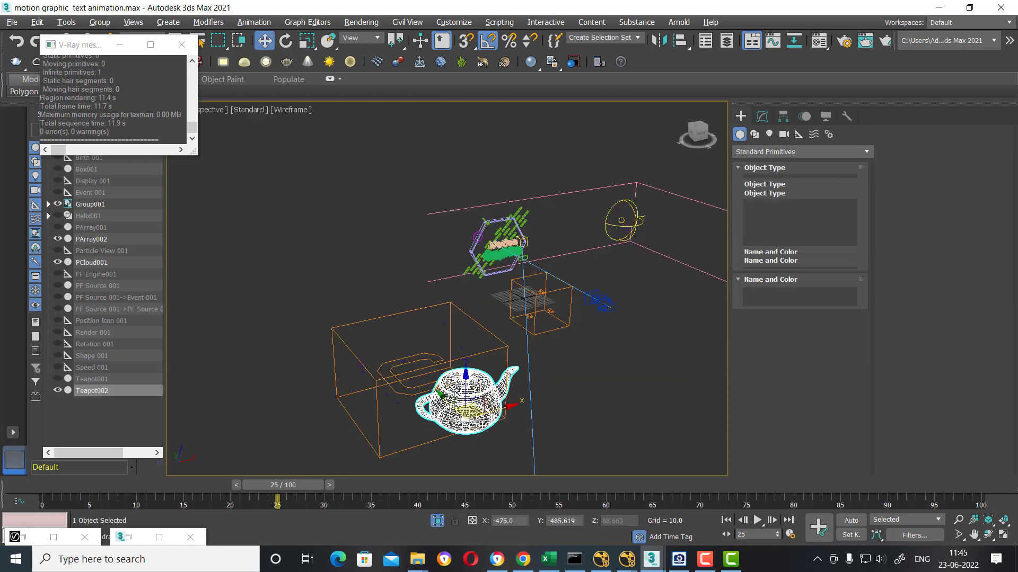
{"action": "key", "text": "w"}
{"action": "middle_click_drag", "start_coordinate": [474, 432], "coordinate": [500, 442], "text": "alt"}
Step: Set Teapot002 as PCloud001's emitter object
{"action": "left_click", "coordinate": [368, 391]}
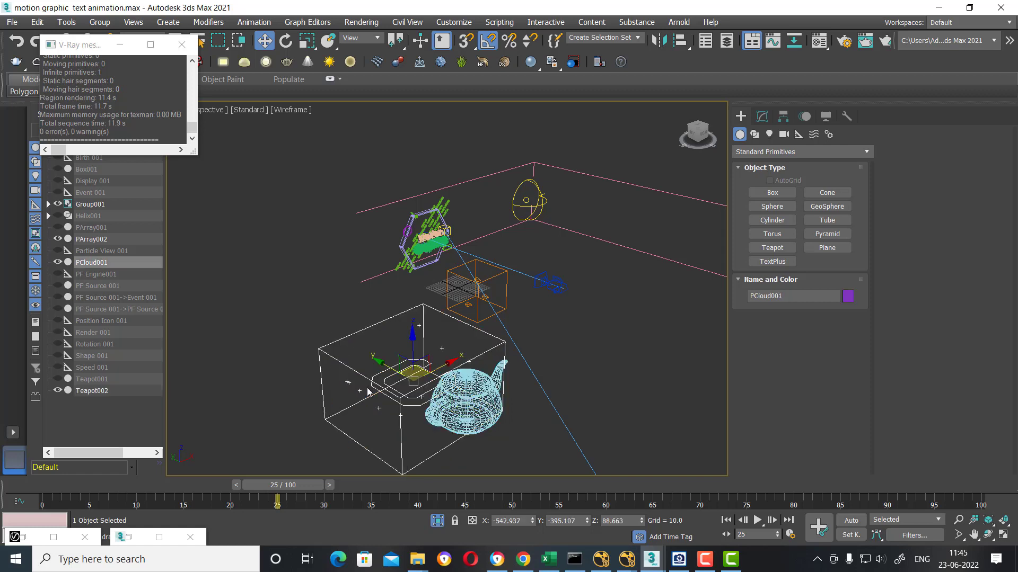
{"action": "left_click", "coordinate": [762, 116]}
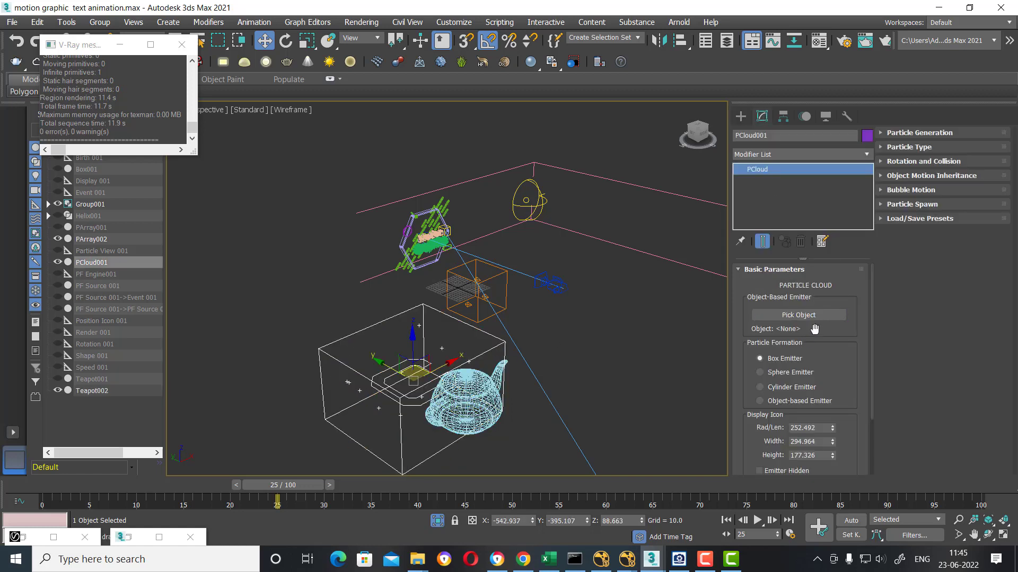
{"action": "left_click", "coordinate": [814, 316]}
{"action": "left_click", "coordinate": [467, 409]}
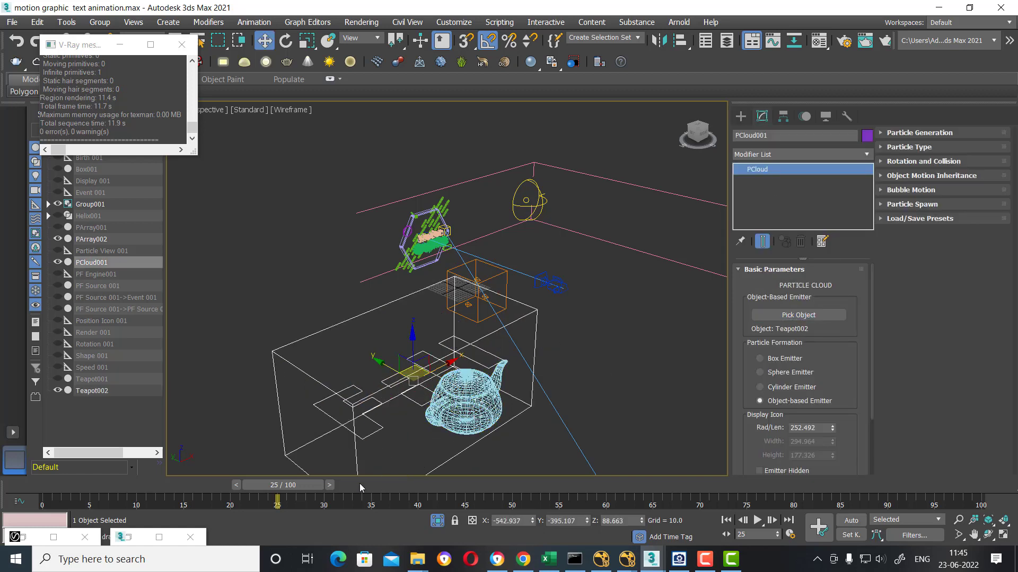
Step: Scrub the timeline to preview the particles, then render a quick preview at frame 6
{"action": "left_click_drag", "start_coordinate": [262, 486], "coordinate": [366, 485]}
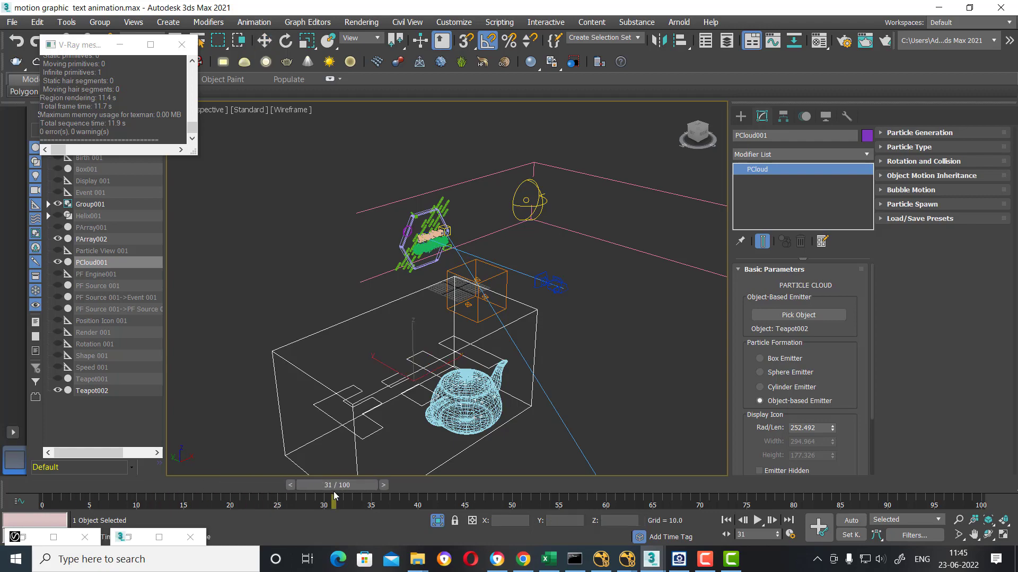
{"action": "mouse_move", "coordinate": [537, 350]}
{"action": "middle_mouse_down"}
{"action": "mouse_move", "coordinate": [534, 312]}
{"action": "mouse_move", "coordinate": [365, 383]}
{"action": "middle_mouse_up"}
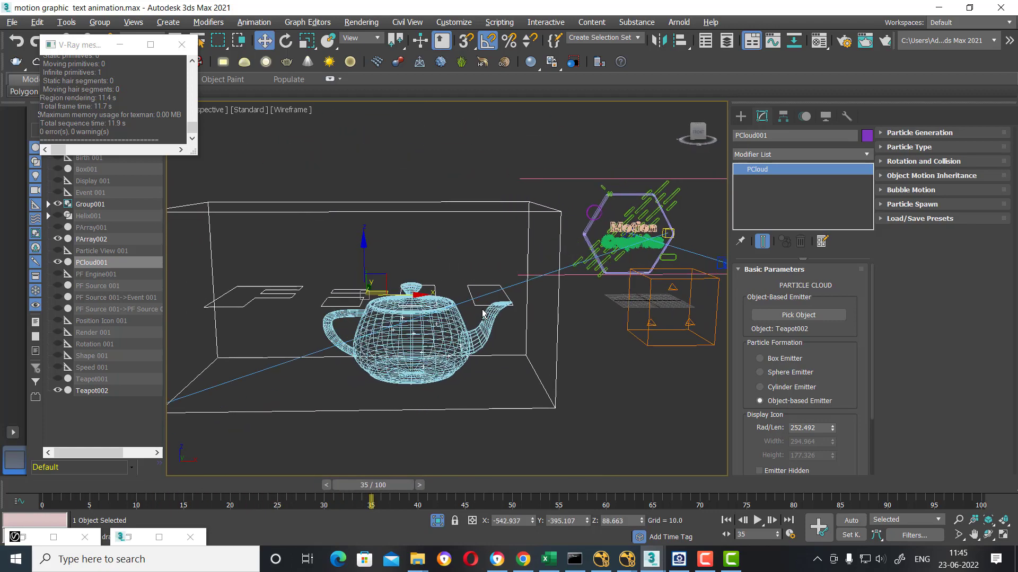
{"action": "left_click_drag", "start_coordinate": [345, 486], "coordinate": [84, 485]}
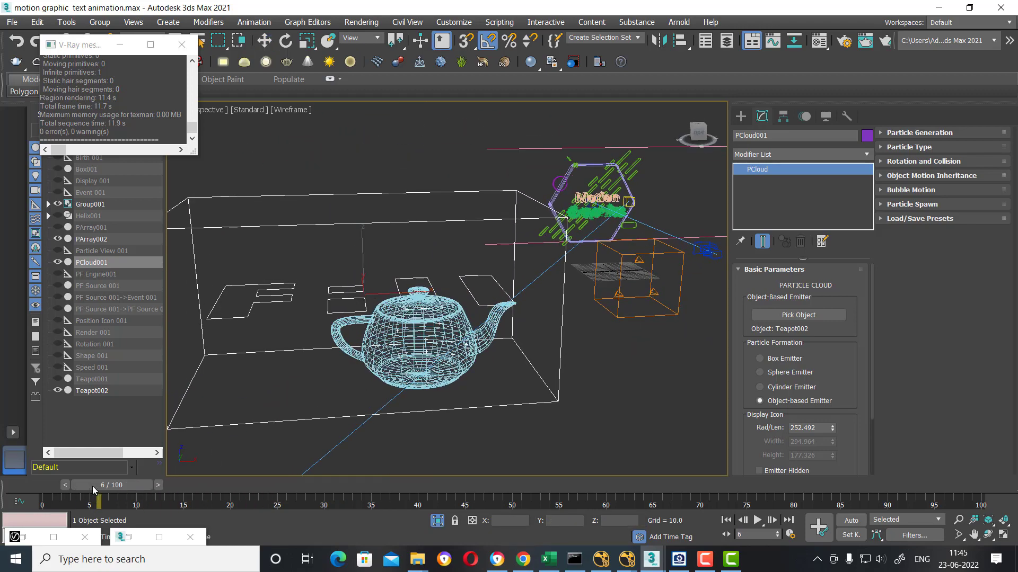
{"action": "middle_click_drag", "start_coordinate": [556, 344], "coordinate": [573, 355]}
{"action": "key", "text": "shift+q"}
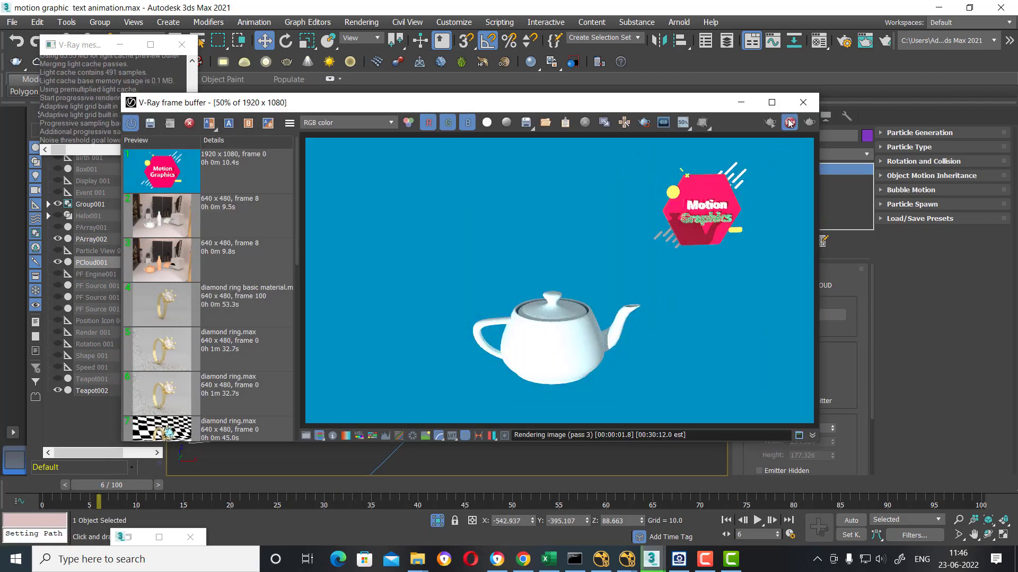
{"action": "left_click", "coordinate": [803, 102]}
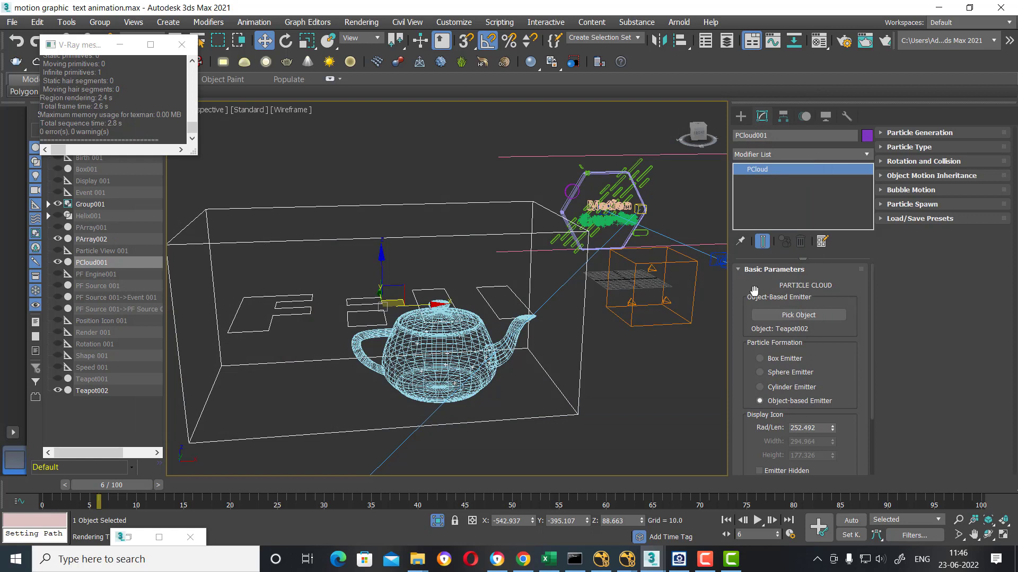
Step: Show PCloud001 particles as ticks, enlarge the emitter to 270.166, and try box, sphere and cylinder shapes
{"action": "left_click_drag", "start_coordinate": [845, 385], "coordinate": [845, 313]}
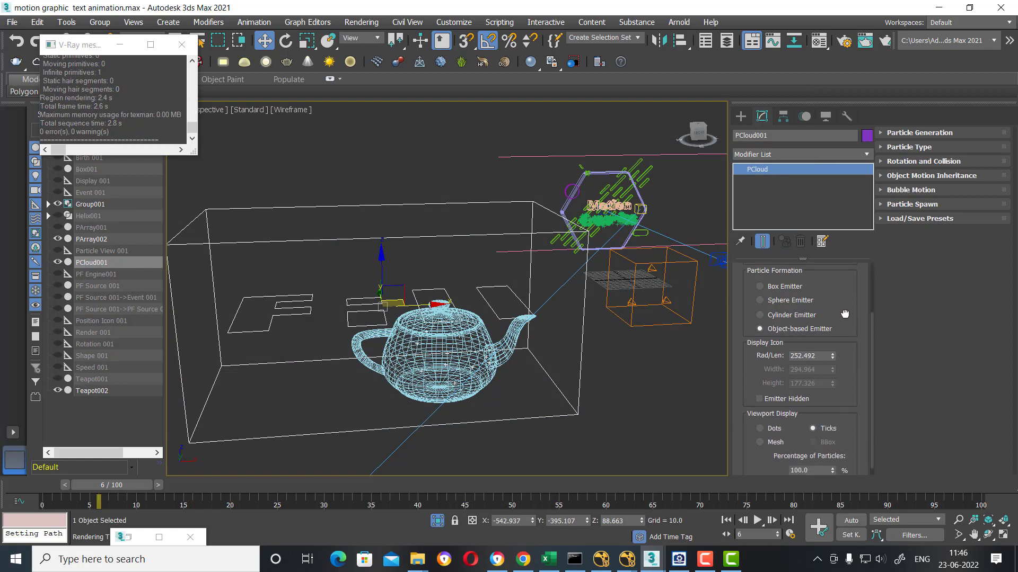
{"action": "left_click", "coordinate": [828, 430]}
{"action": "mouse_move", "coordinate": [833, 356]}
{"action": "left_mouse_down"}
{"action": "mouse_move", "coordinate": [844, 322]}
{"action": "mouse_move", "coordinate": [836, 389]}
{"action": "left_mouse_up"}
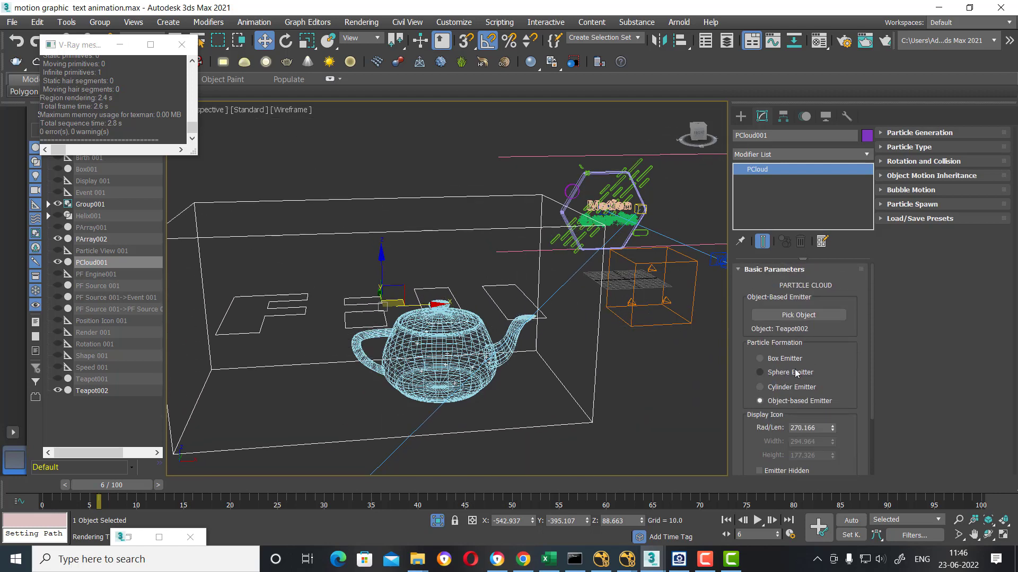
{"action": "left_click", "coordinate": [790, 362]}
{"action": "left_click", "coordinate": [795, 374]}
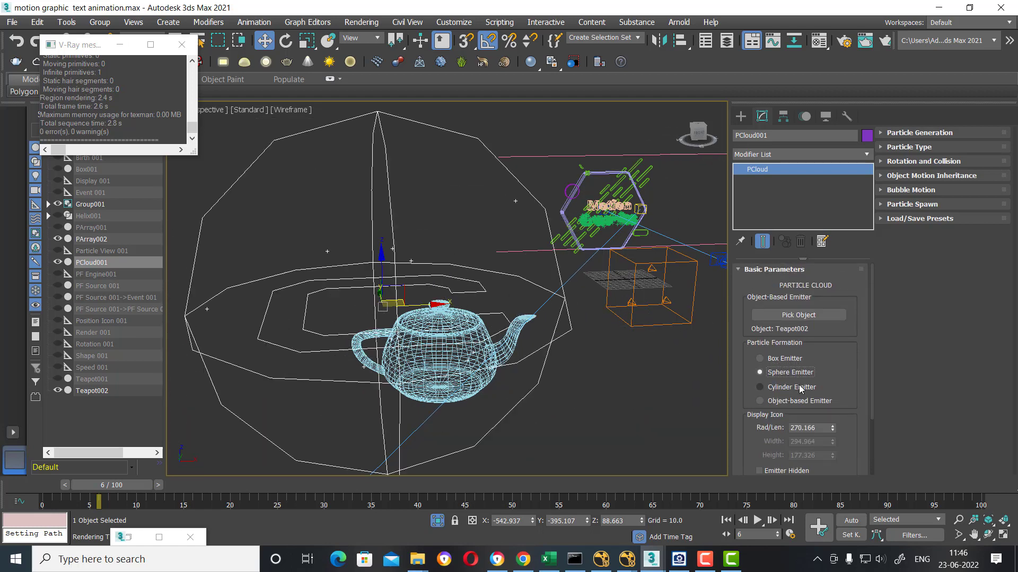
{"action": "left_click", "coordinate": [800, 390]}
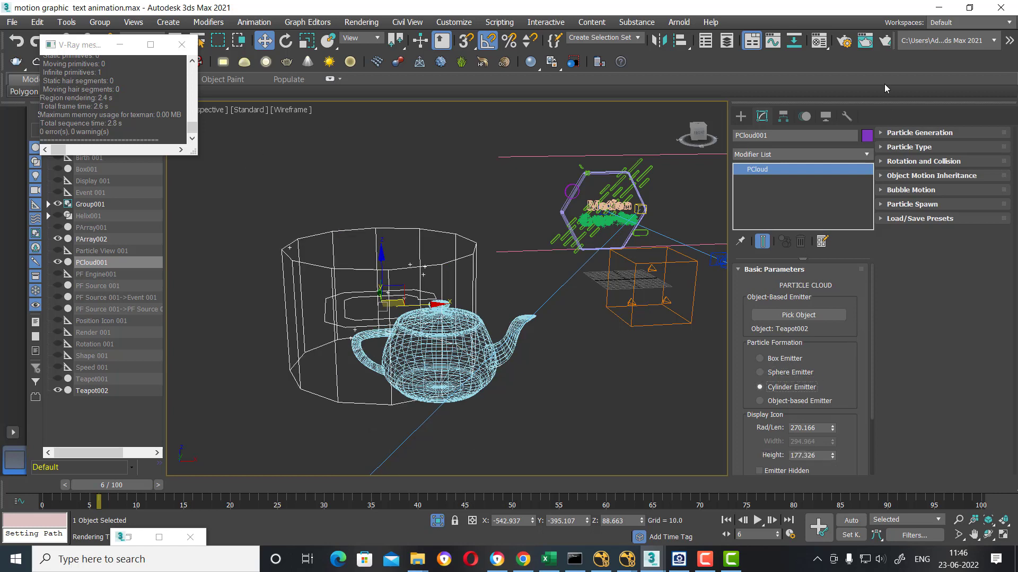
Step: Set particle generation to 527 particles at speed 0.56 travelling in a fixed direction
{"action": "left_click", "coordinate": [924, 133]}
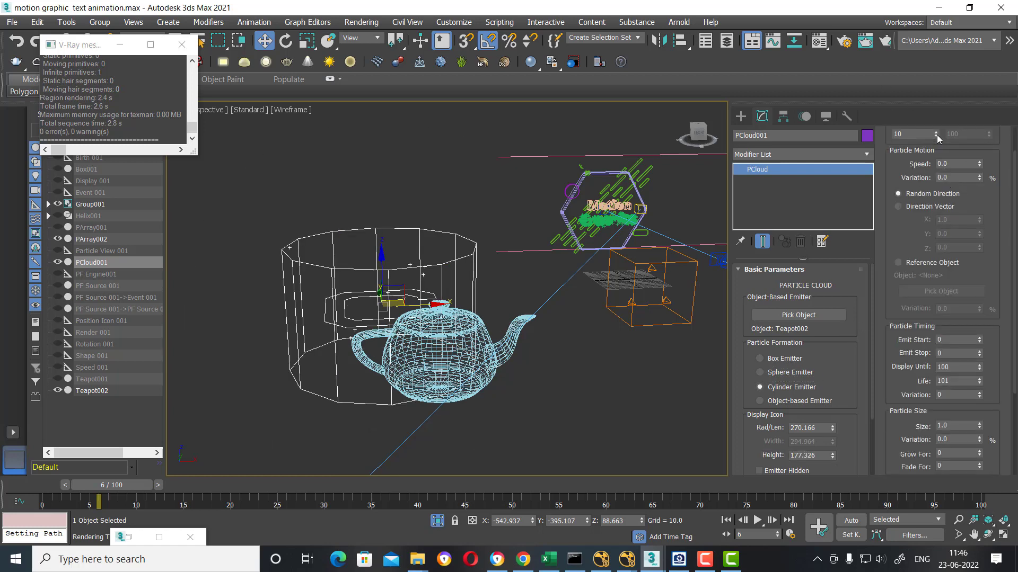
{"action": "middle_click_drag", "start_coordinate": [662, 403], "coordinate": [710, 419], "text": "alt"}
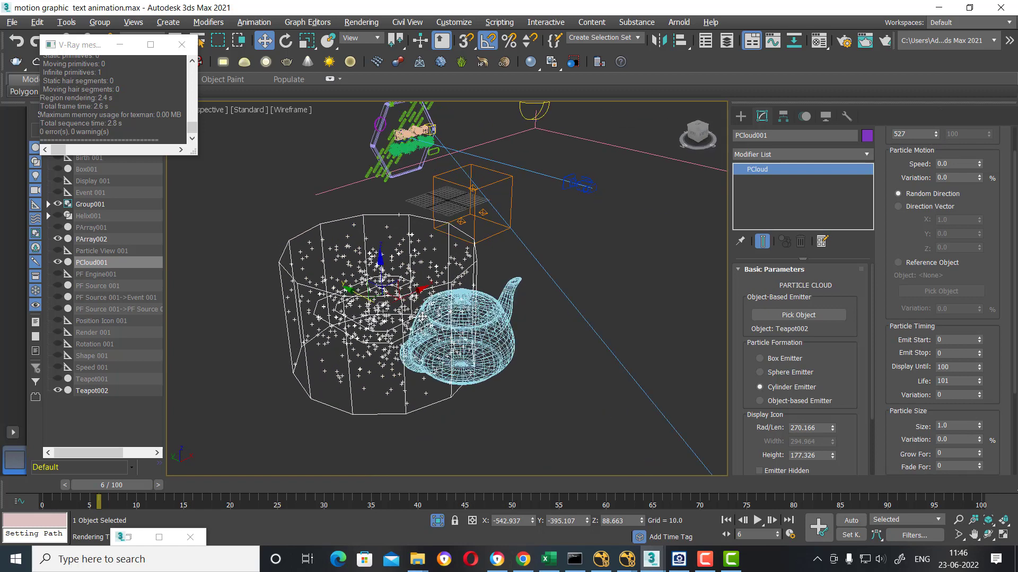
{"action": "left_click_drag", "start_coordinate": [979, 164], "coordinate": [979, 159]}
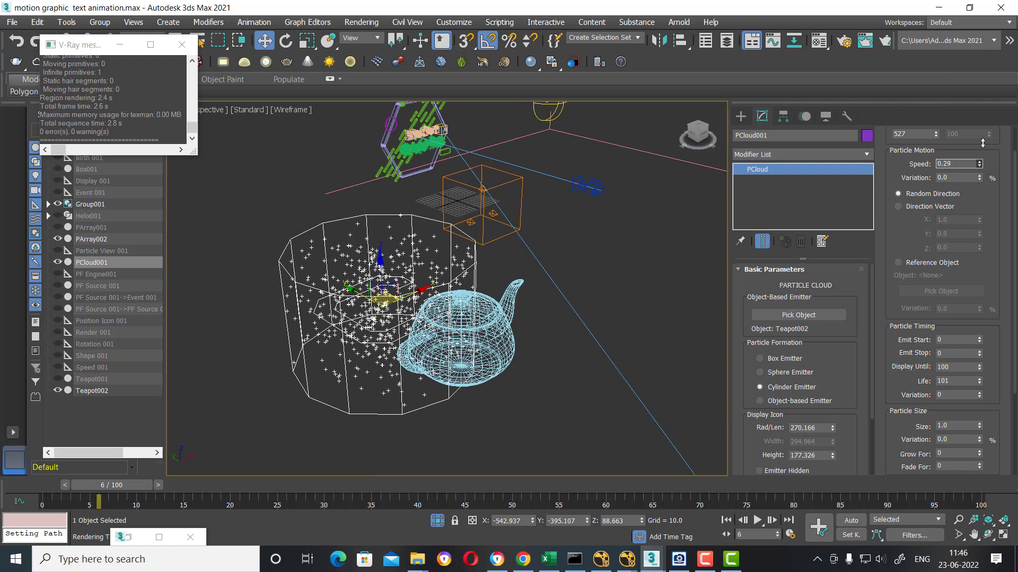
{"action": "left_click", "coordinate": [949, 208]}
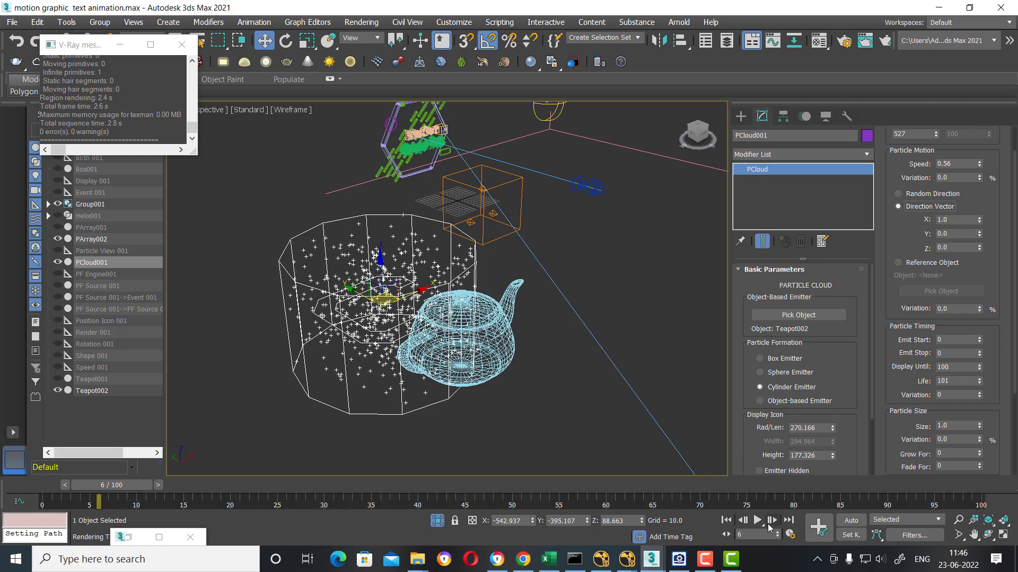
Step: Preview playback, switch particles to random directions and a sphere emitter, and scrub to frame 60
{"action": "left_click", "coordinate": [730, 521]}
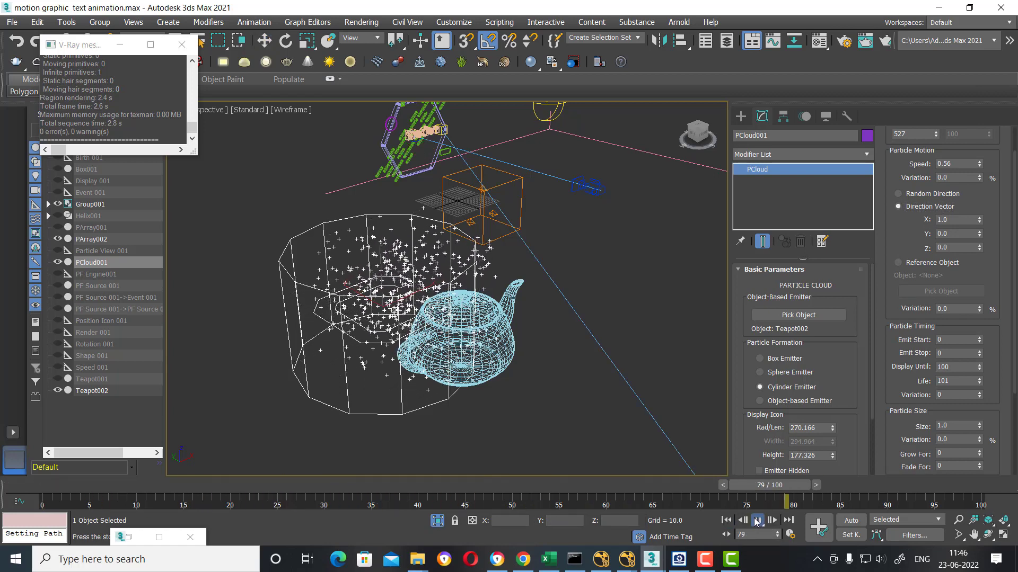
{"action": "left_click", "coordinate": [756, 521]}
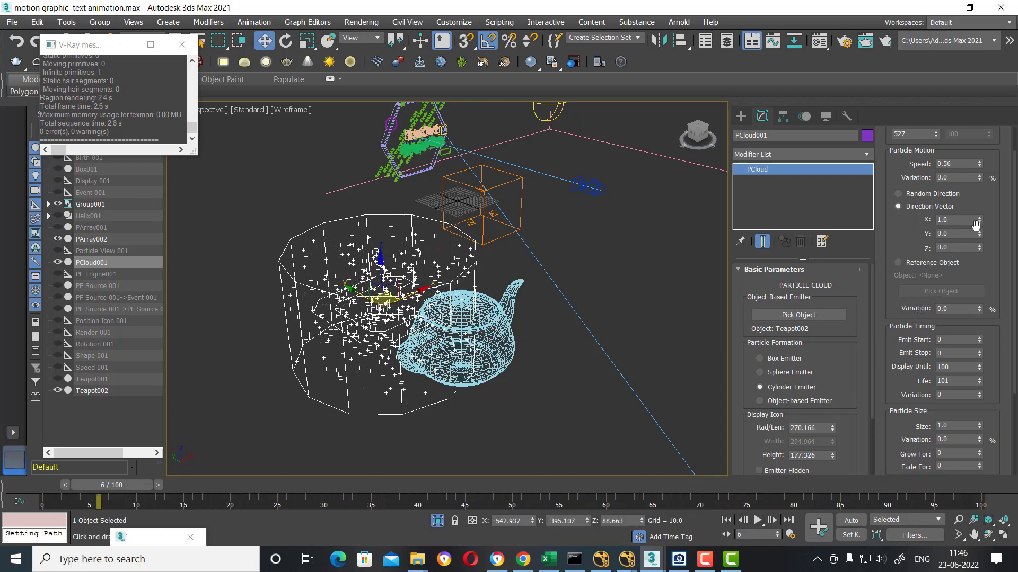
{"action": "left_click", "coordinate": [949, 198]}
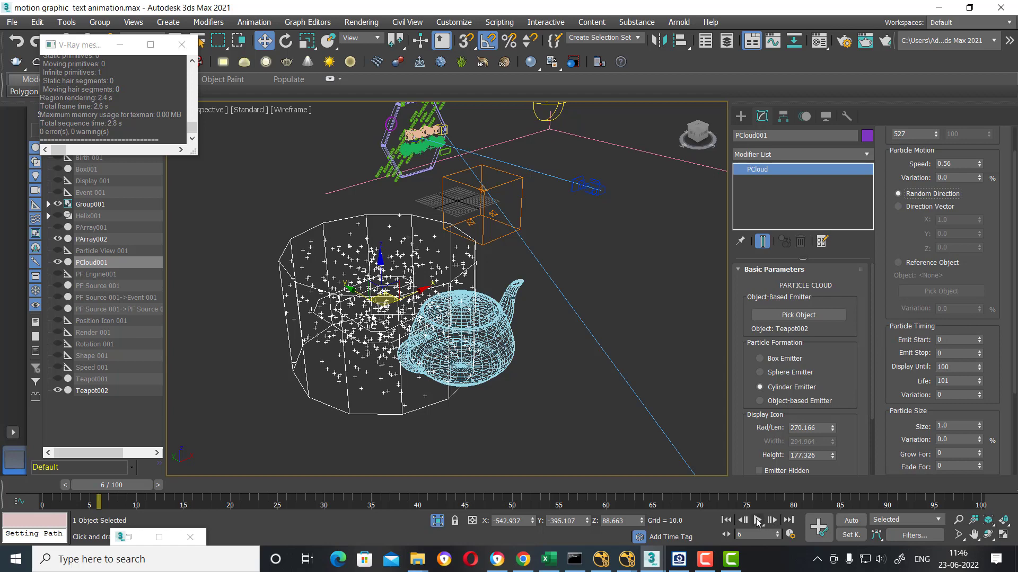
{"action": "left_click", "coordinate": [757, 521]}
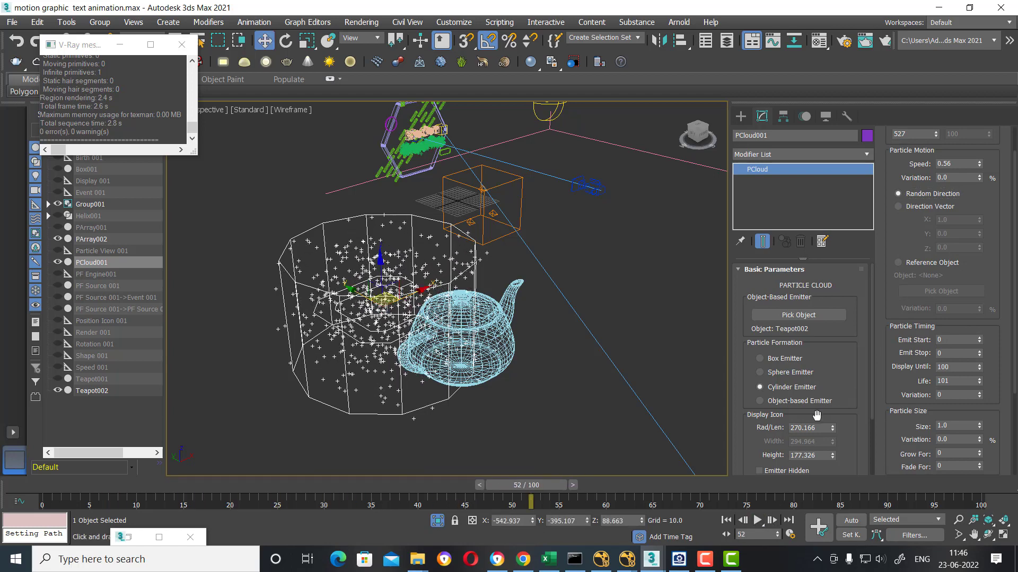
{"action": "left_click", "coordinate": [789, 373]}
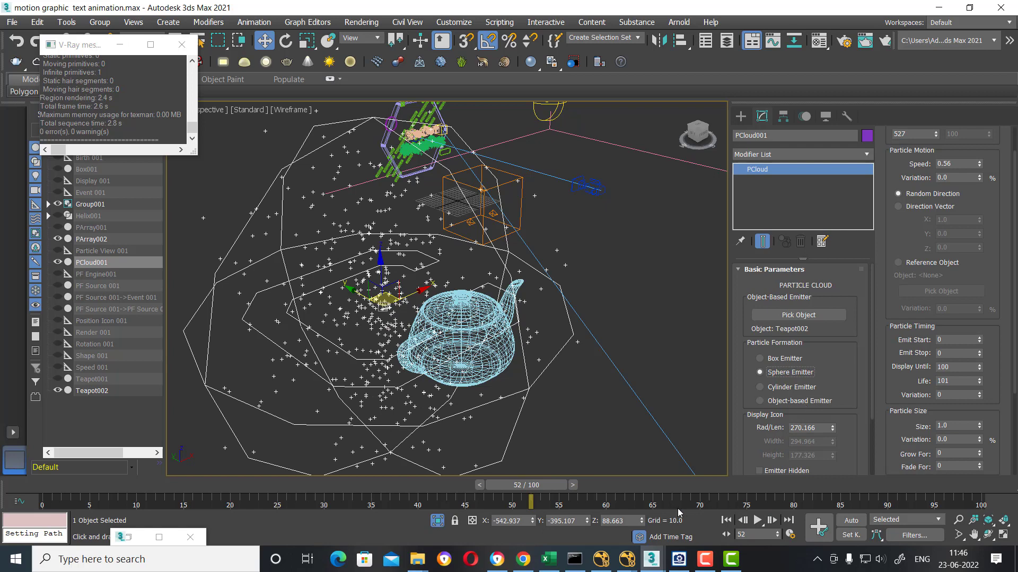
{"action": "left_click_drag", "start_coordinate": [493, 483], "coordinate": [563, 483]}
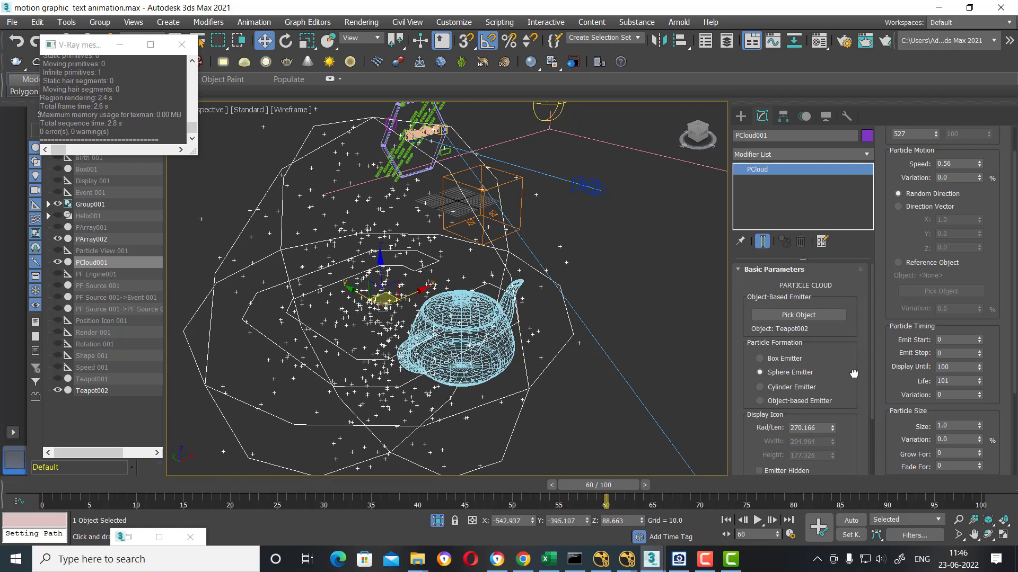
Step: Move the particle cloud away from the teapot and select Teapot002
{"action": "left_click_drag", "start_coordinate": [853, 374], "coordinate": [854, 293]}
{"action": "left_click_drag", "start_coordinate": [698, 137], "coordinate": [683, 138]}
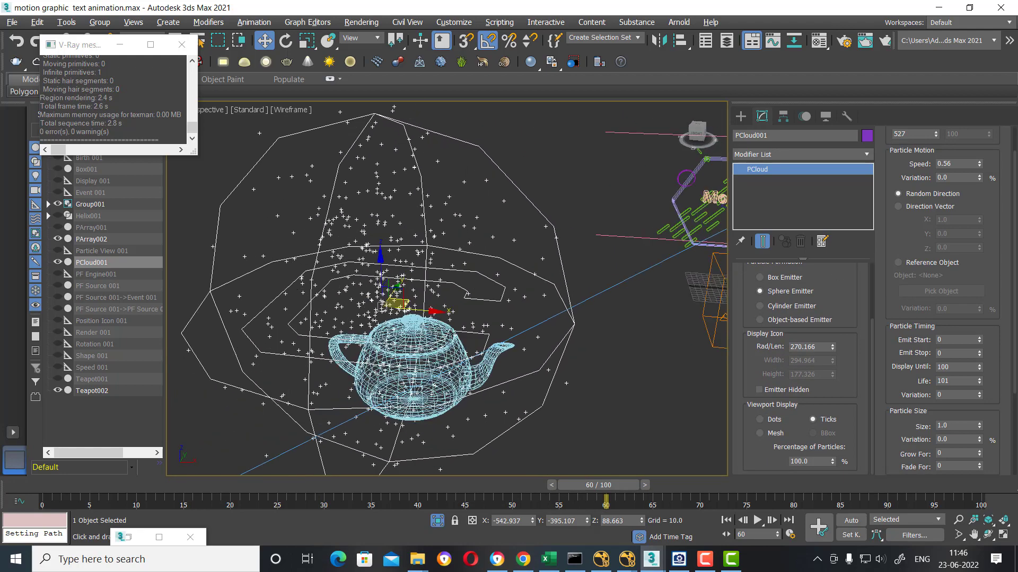
{"action": "scroll", "coordinate": [546, 325], "scroll_direction": "down", "scroll_amount": 5}
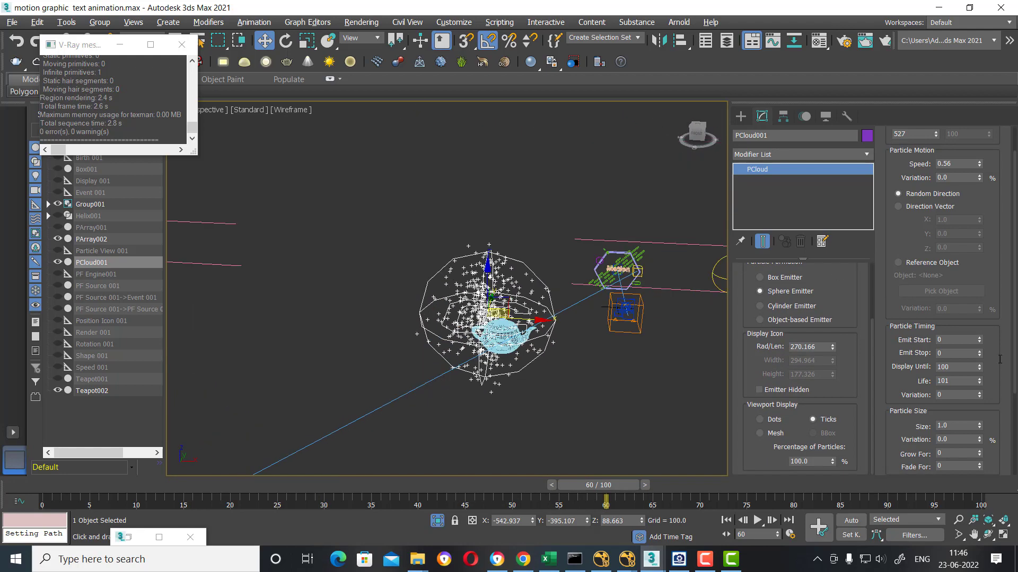
{"action": "left_click", "coordinate": [509, 424]}
{"action": "middle_click_drag", "start_coordinate": [509, 424], "coordinate": [509, 451], "text": "alt"}
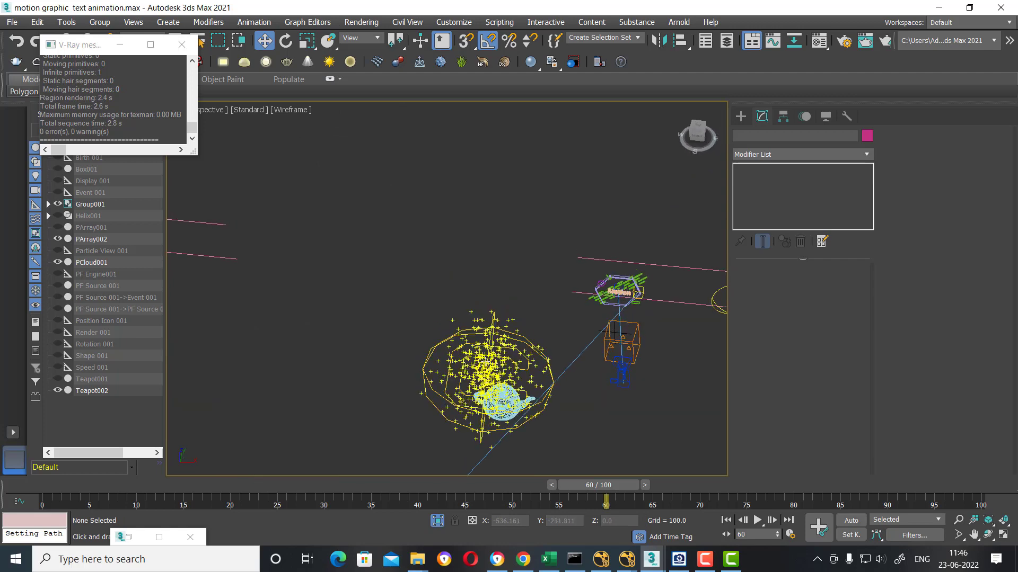
{"action": "left_click_drag", "start_coordinate": [451, 356], "coordinate": [489, 409]}
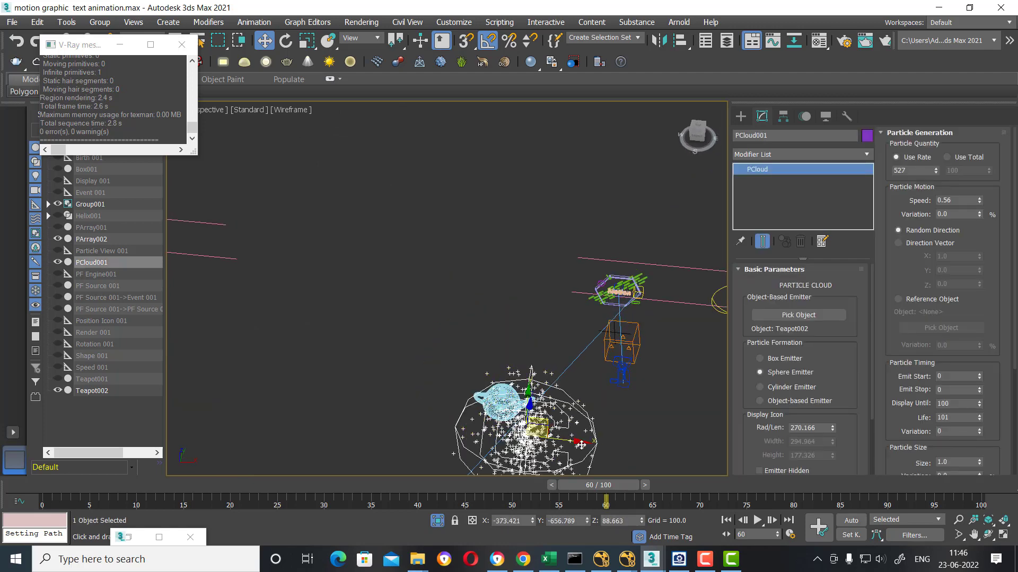
{"action": "left_click_drag", "start_coordinate": [582, 445], "coordinate": [430, 387]}
{"action": "left_click", "coordinate": [503, 400]}
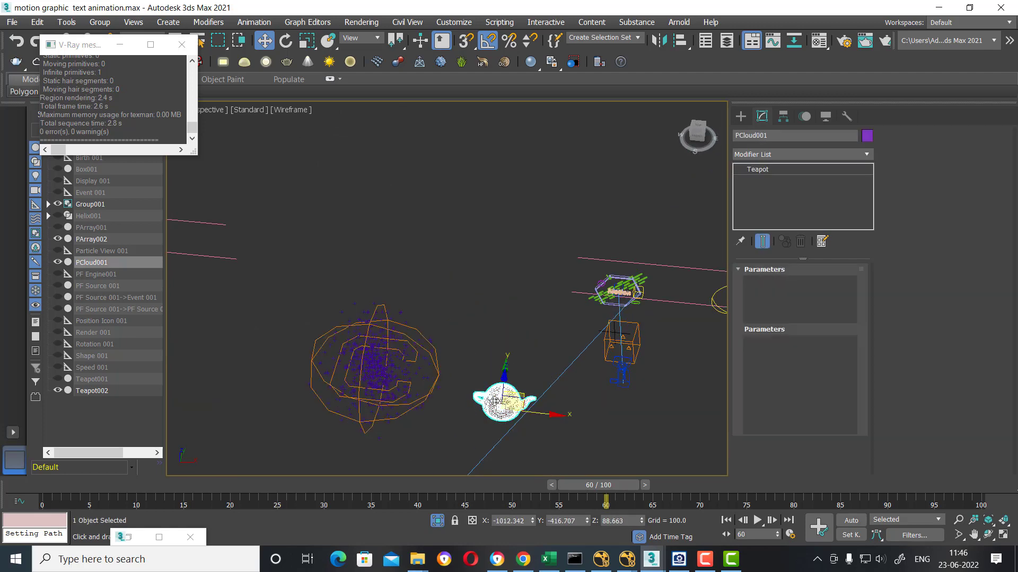
{"action": "left_click", "coordinate": [680, 561]}
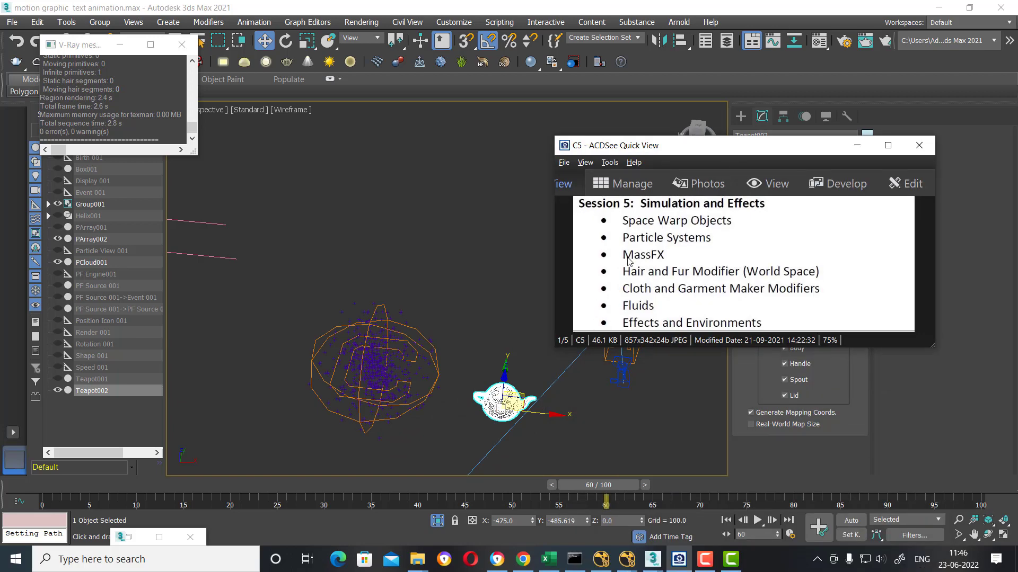
{"action": "left_click_drag", "start_coordinate": [320, 270], "coordinate": [480, 419], "text": "ctrl"}
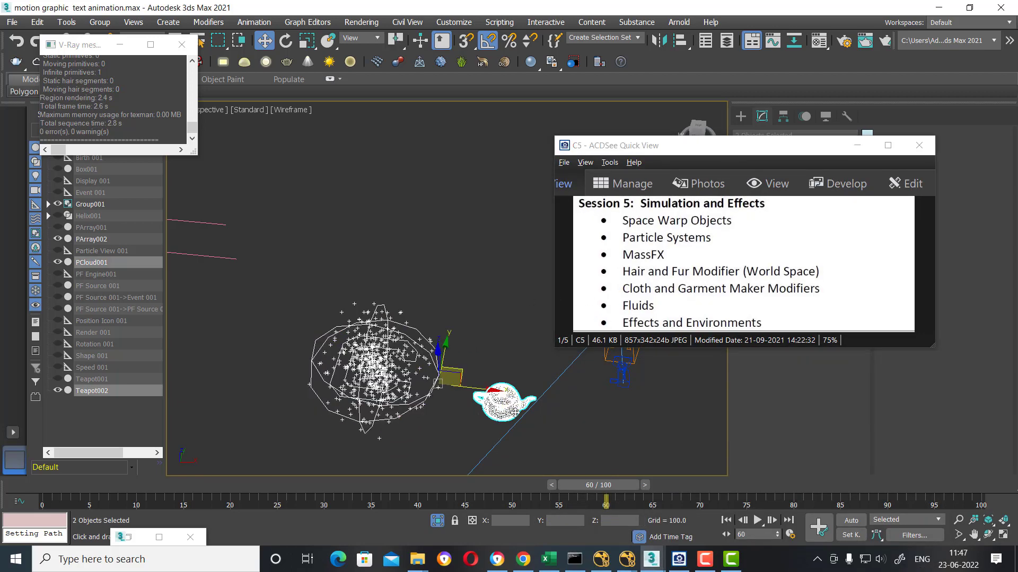
{"action": "key", "text": "Delete"}
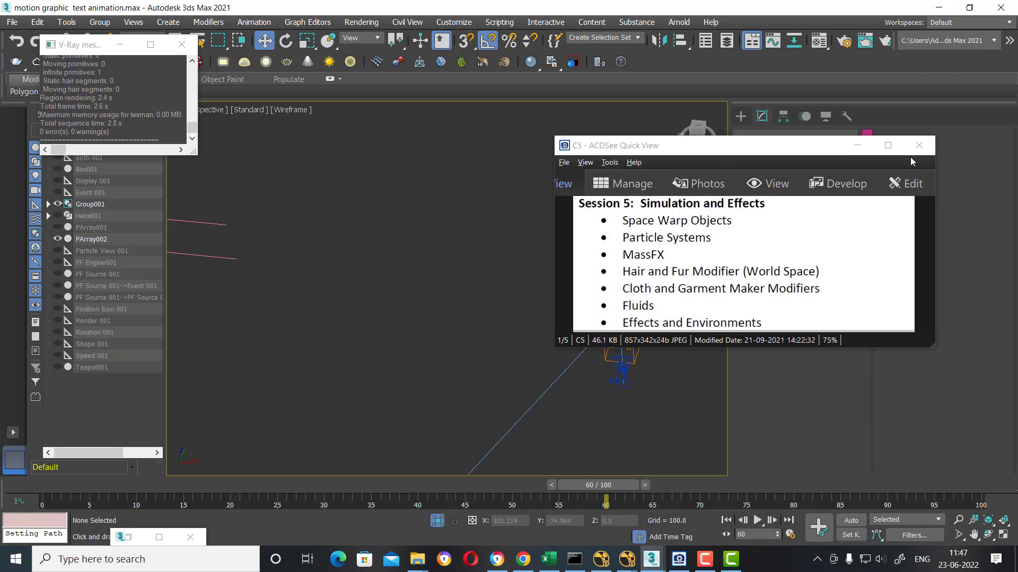
{"action": "left_click", "coordinate": [919, 145]}
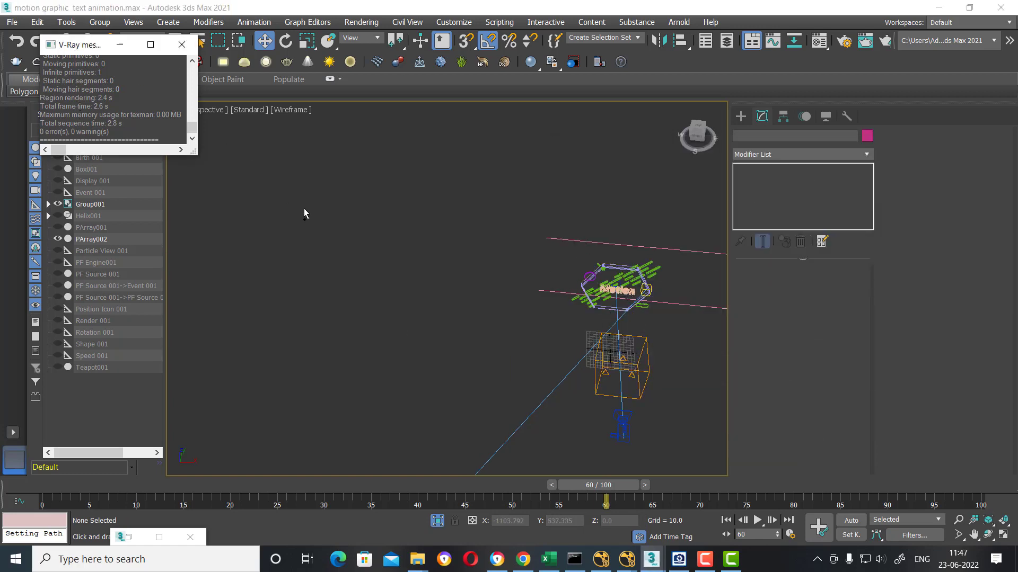
{"action": "left_click", "coordinate": [292, 190]}
{"action": "key", "text": "ctrl+z"}
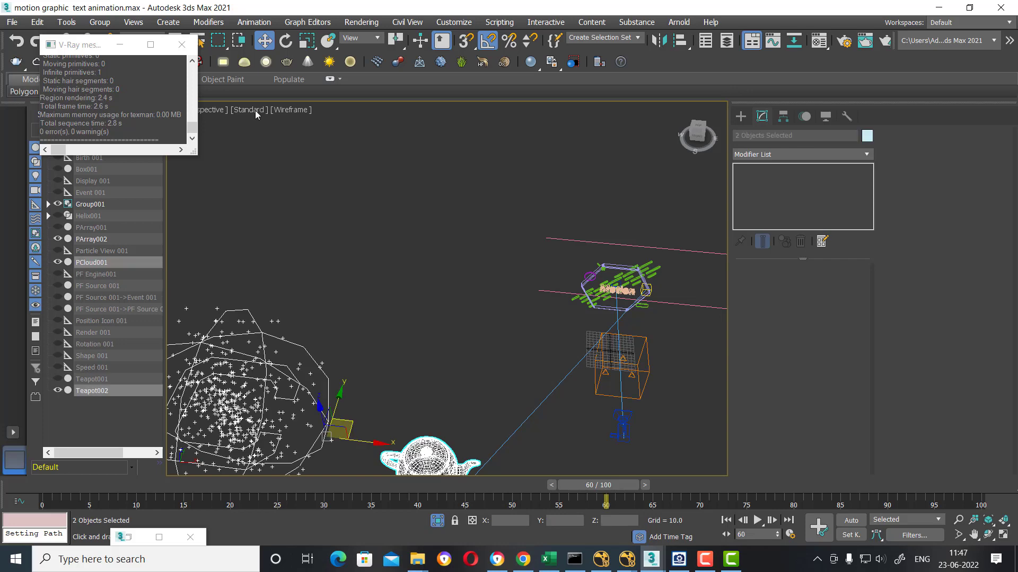
Step: Save As 'motion graphic text animation particles.max' by appending 's' to the current name
{"action": "left_click", "coordinate": [12, 22]}
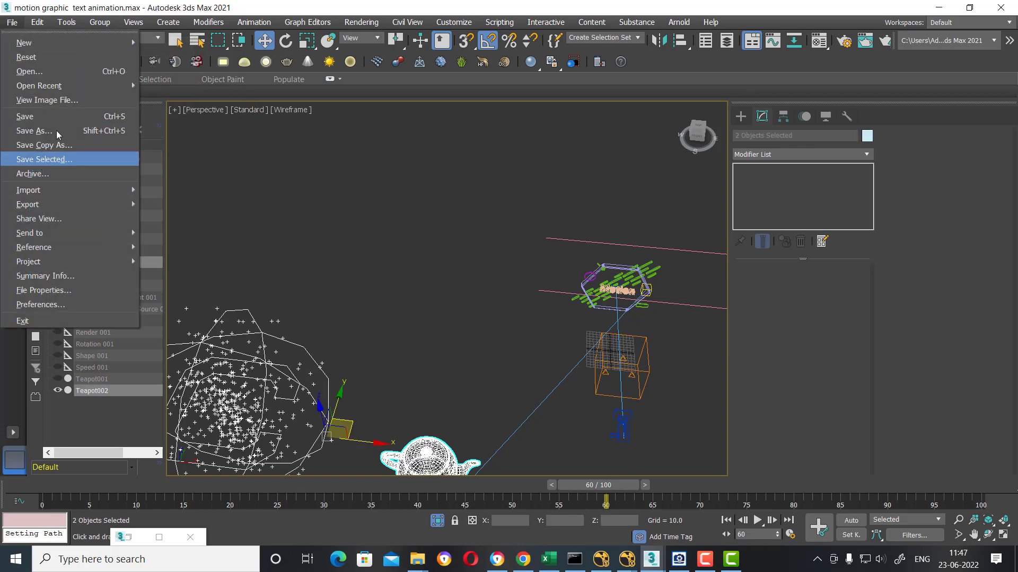
{"action": "left_click", "coordinate": [67, 136]}
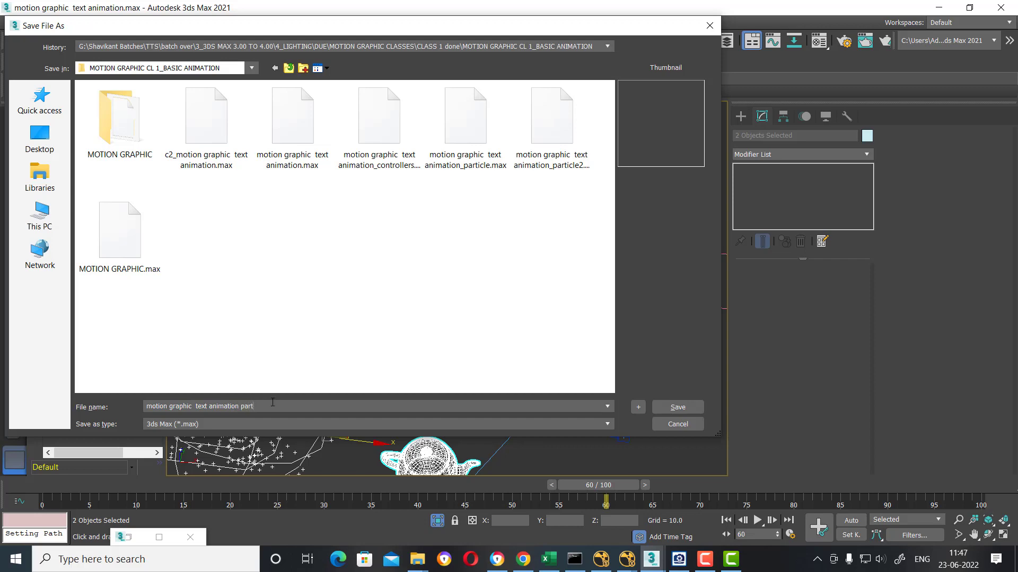
{"action": "type", "text": "s"}
{"action": "key", "text": "Return"}
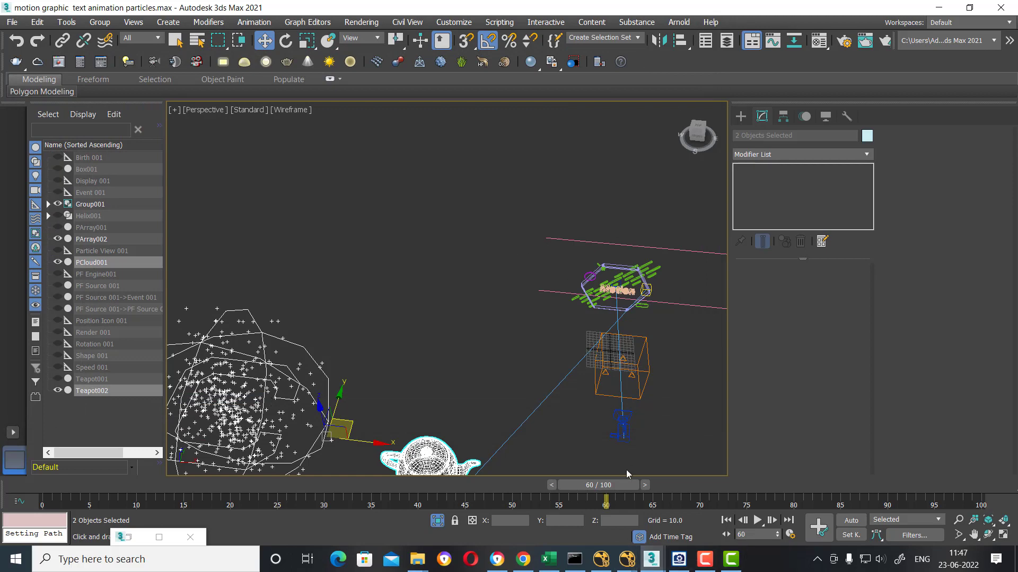
Step: Glance at the course outline slide, then delete Teapot002 and PCloud001
{"action": "left_click", "coordinate": [678, 559]}
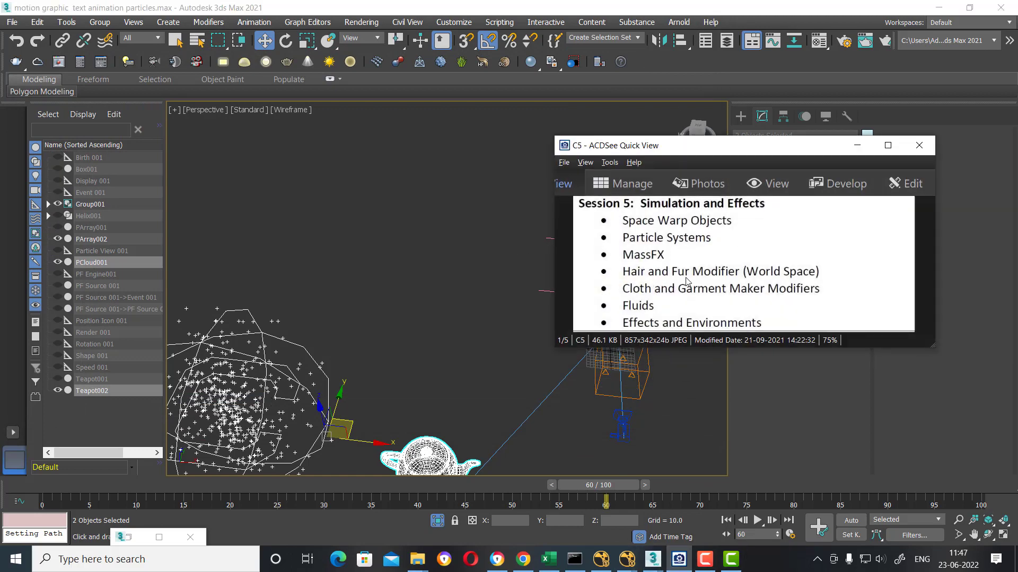
{"action": "left_click", "coordinate": [857, 145]}
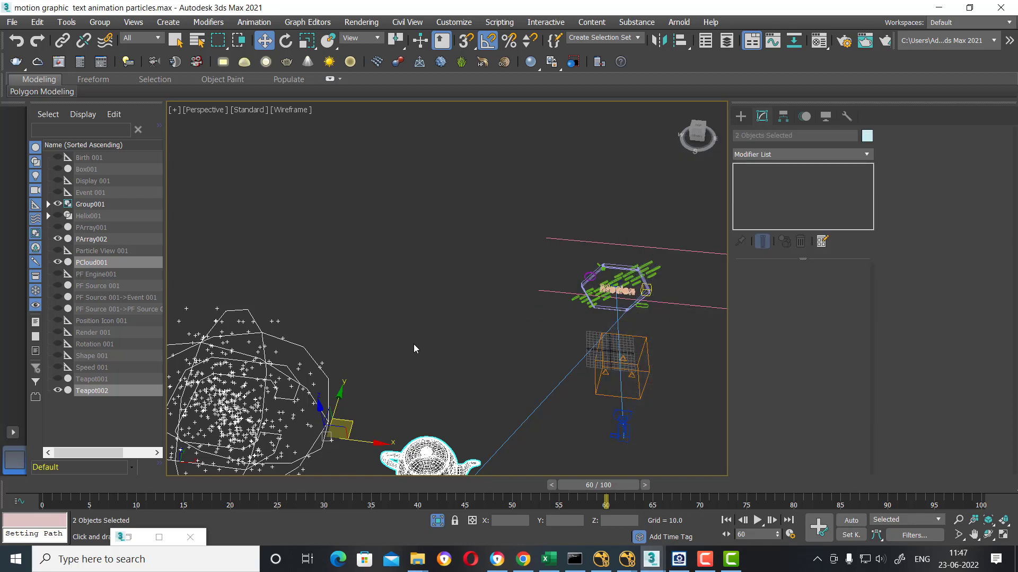
{"action": "left_click", "coordinate": [421, 453]}
{"action": "key", "text": "Delete"}
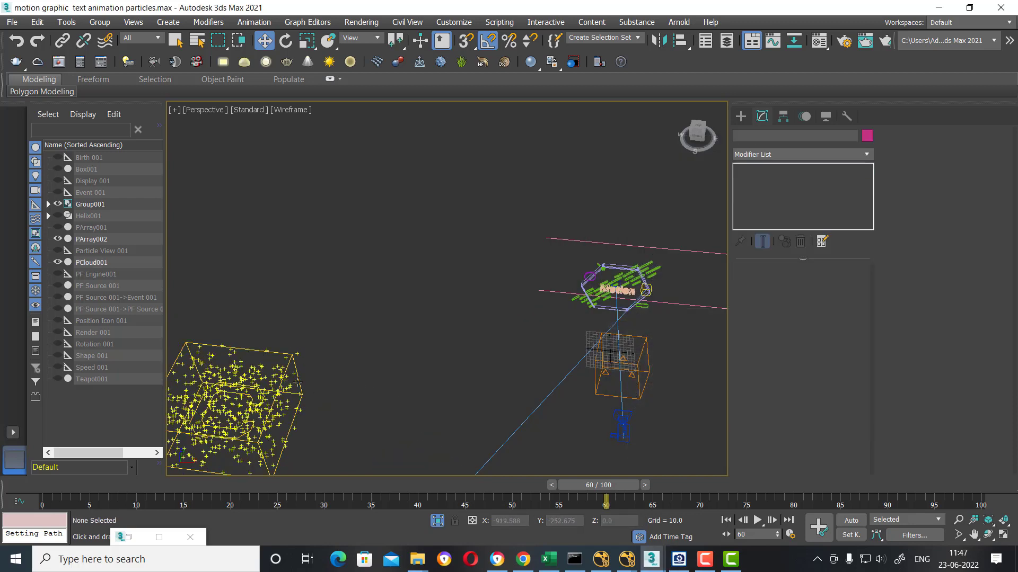
{"action": "left_click", "coordinate": [285, 374]}
{"action": "key", "text": "Delete"}
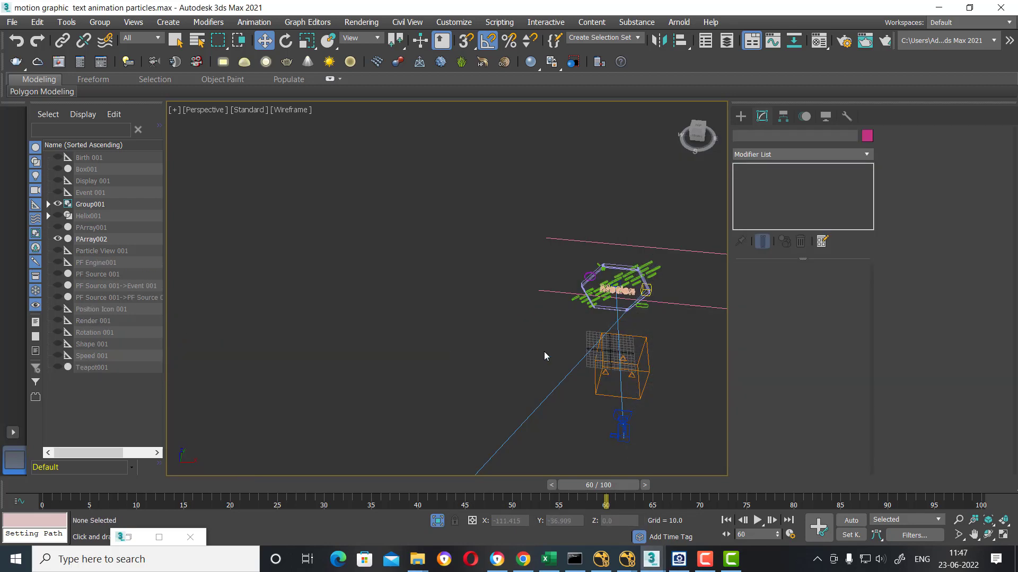
Step: Orbit the view and delete the orange PArray002 particle array box
{"action": "middle_click_drag", "start_coordinate": [544, 352], "coordinate": [622, 320], "text": "alt"}
{"action": "left_click", "coordinate": [550, 229]}
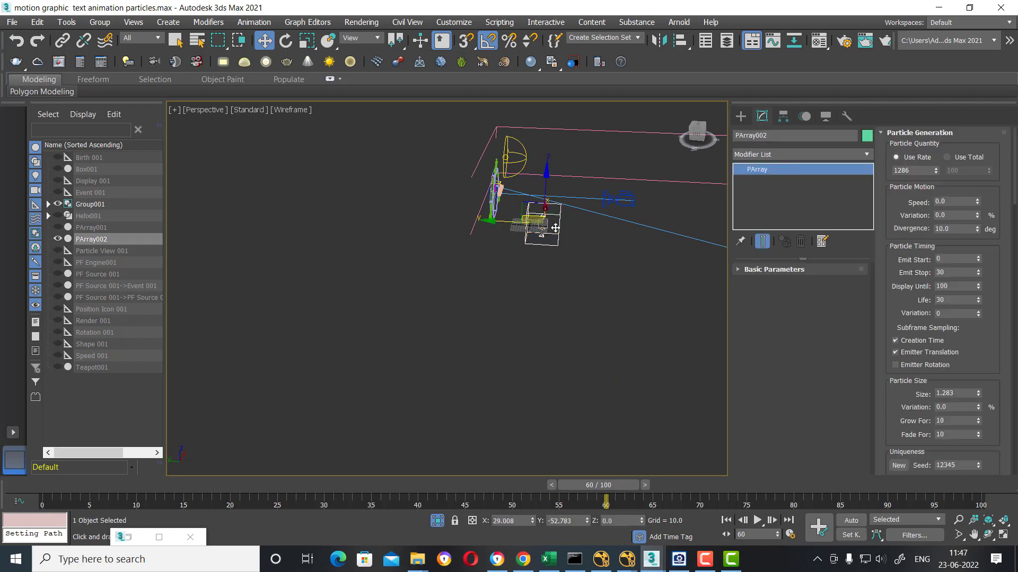
{"action": "key", "text": "Delete"}
{"action": "mouse_move", "coordinate": [549, 230]}
{"action": "middle_mouse_down", "text": "alt"}
{"action": "mouse_move", "coordinate": [577, 334]}
{"action": "mouse_move", "coordinate": [438, 311]}
{"action": "mouse_move", "coordinate": [548, 288]}
{"action": "mouse_move", "coordinate": [546, 329]}
{"action": "mouse_move", "coordinate": [397, 272]}
{"action": "mouse_move", "coordinate": [483, 306]}
{"action": "middle_mouse_up", "text": "alt"}
Step: Unhide all hidden objects from the right-click menu and orbit to see the whole scene
{"action": "left_click", "coordinate": [464, 281]}
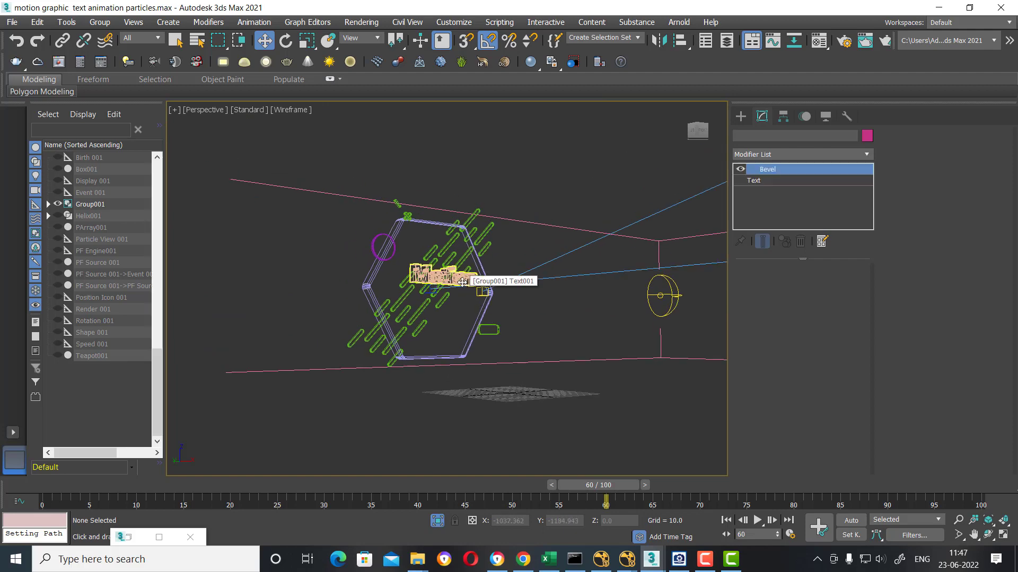
{"action": "right_click", "coordinate": [470, 303]}
{"action": "left_click", "coordinate": [522, 234]}
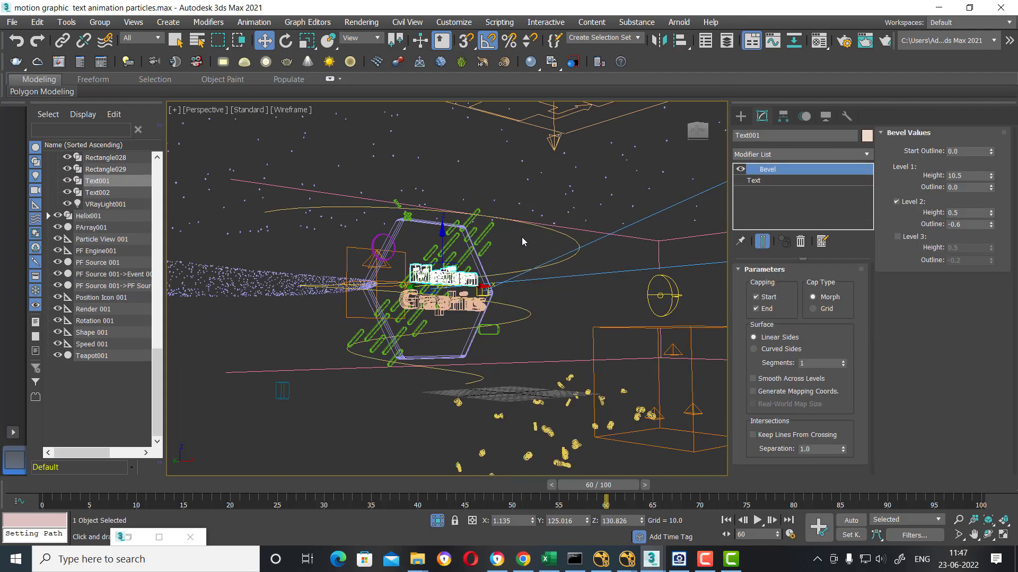
{"action": "mouse_move", "coordinate": [572, 366]}
{"action": "middle_mouse_down", "text": "alt"}
{"action": "mouse_move", "coordinate": [573, 424]}
{"action": "mouse_move", "coordinate": [570, 318]}
{"action": "middle_mouse_up", "text": "alt"}
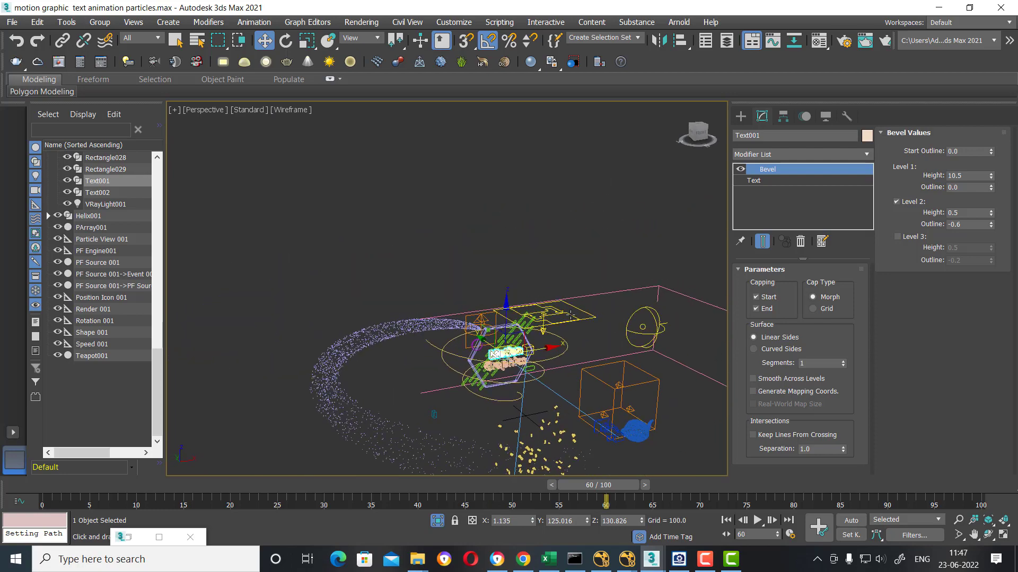
Step: Delete the PF Source 001 particle flow and SuperSpray001
{"action": "left_click", "coordinate": [570, 316]}
{"action": "key", "text": "Delete"}
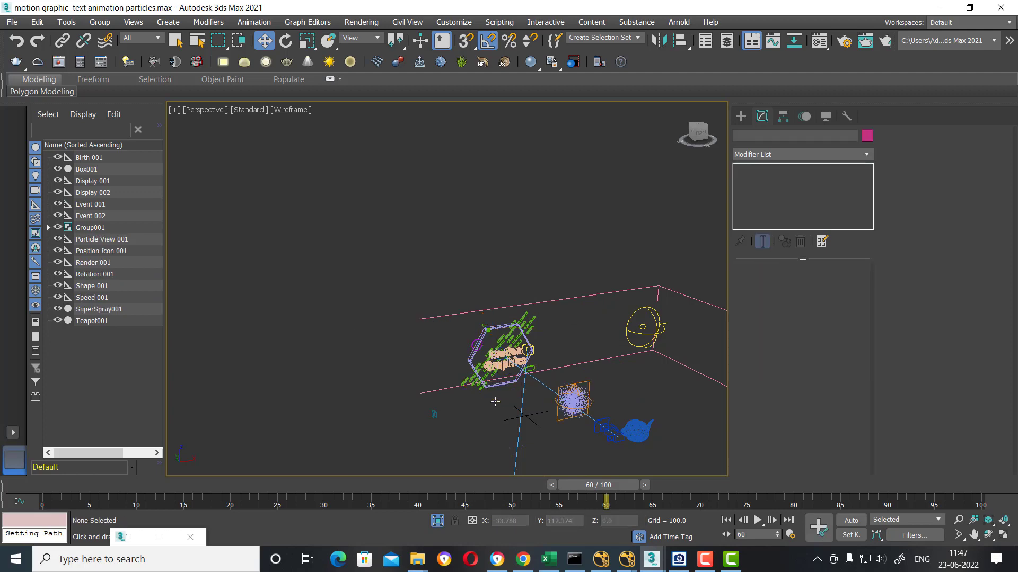
{"action": "key", "text": "Delete"}
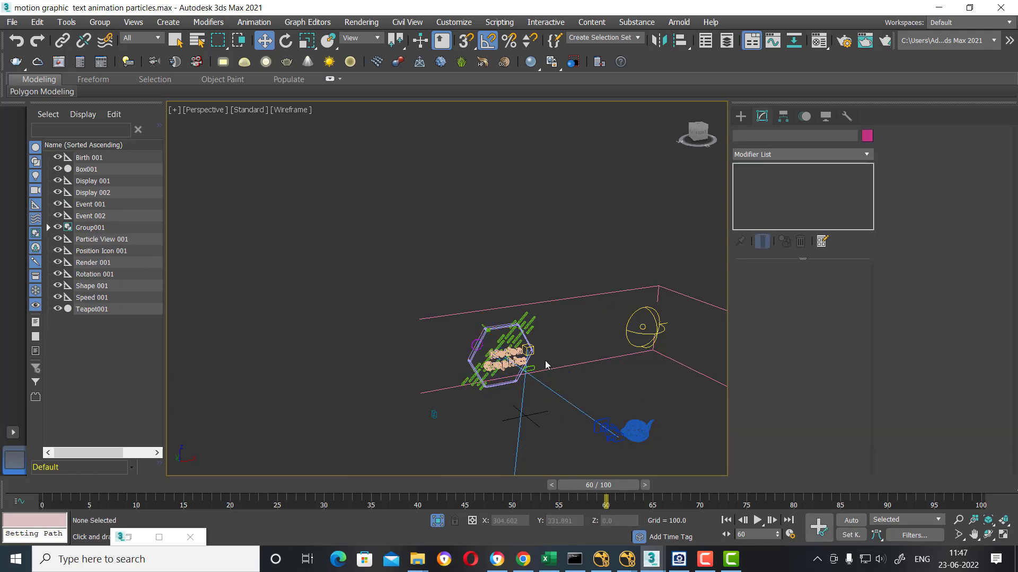
Step: Zoom in and select the NGon001 hexagon frame
{"action": "scroll", "coordinate": [542, 362], "scroll_direction": "up", "scroll_amount": 3}
{"action": "scroll", "coordinate": [530, 369], "scroll_direction": "up", "scroll_amount": 3}
{"action": "scroll", "coordinate": [513, 378], "scroll_direction": "up", "scroll_amount": 2}
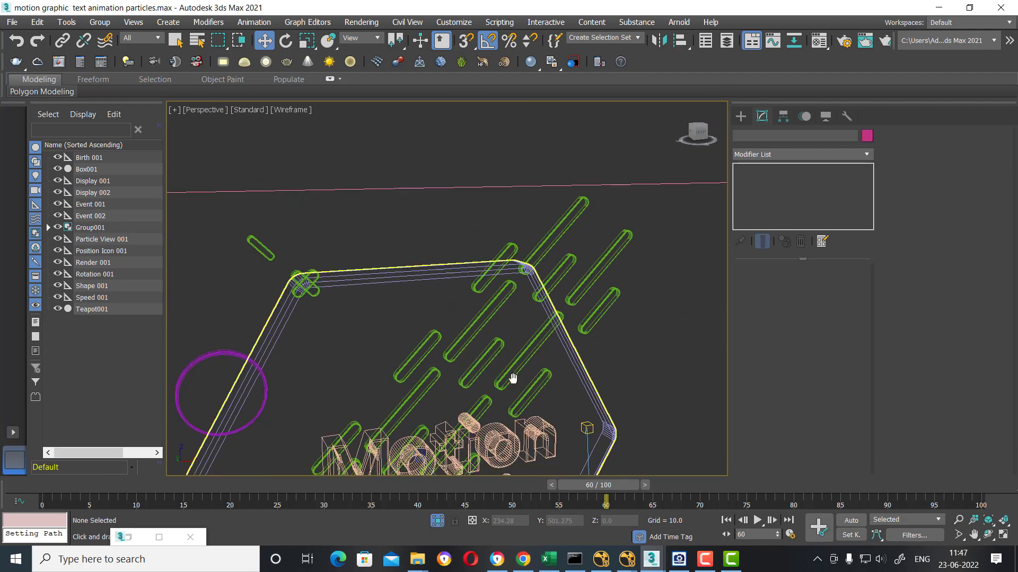
{"action": "left_click", "coordinate": [547, 300]}
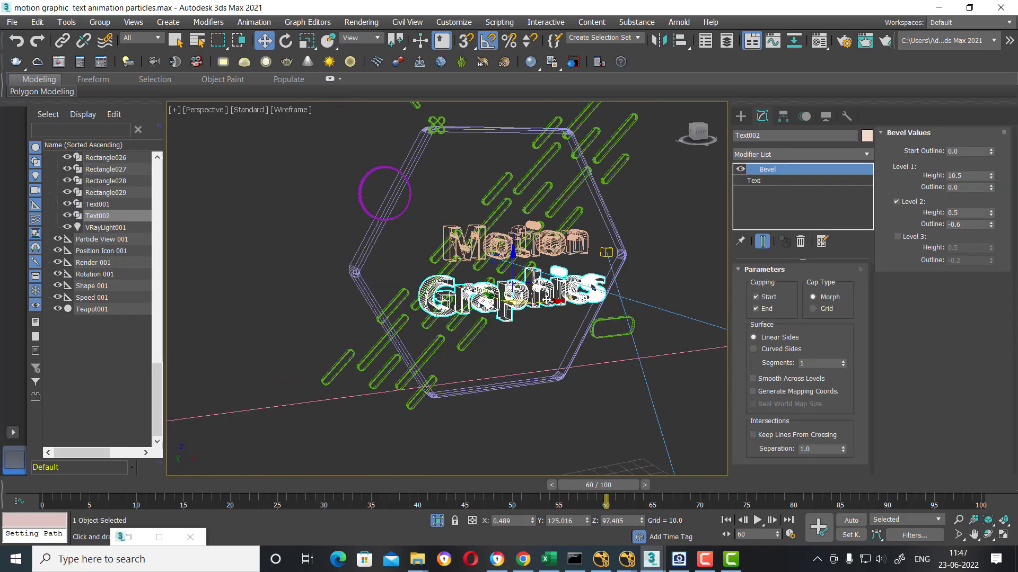
{"action": "left_click", "coordinate": [537, 378]}
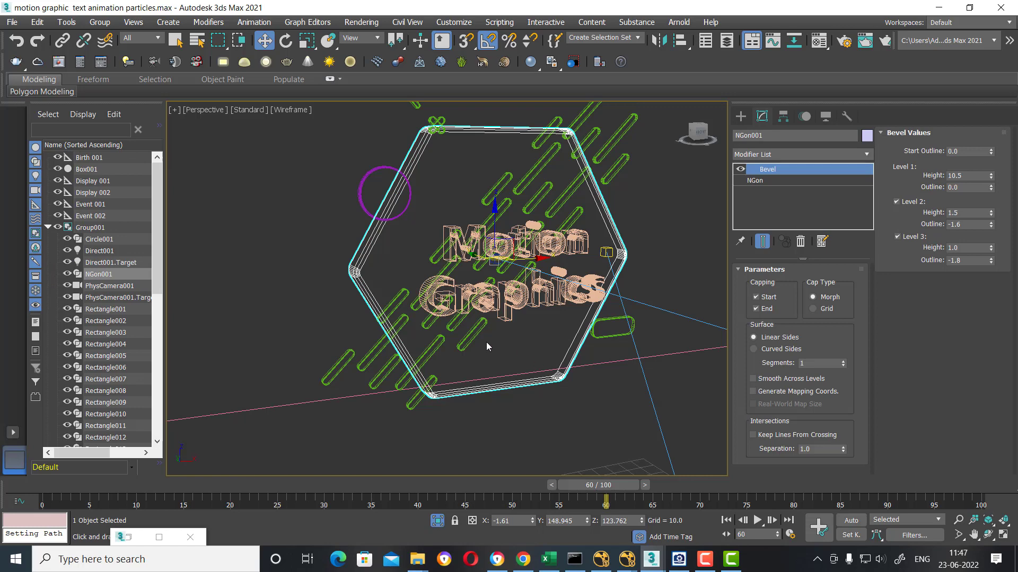
{"action": "left_click", "coordinate": [783, 155]}
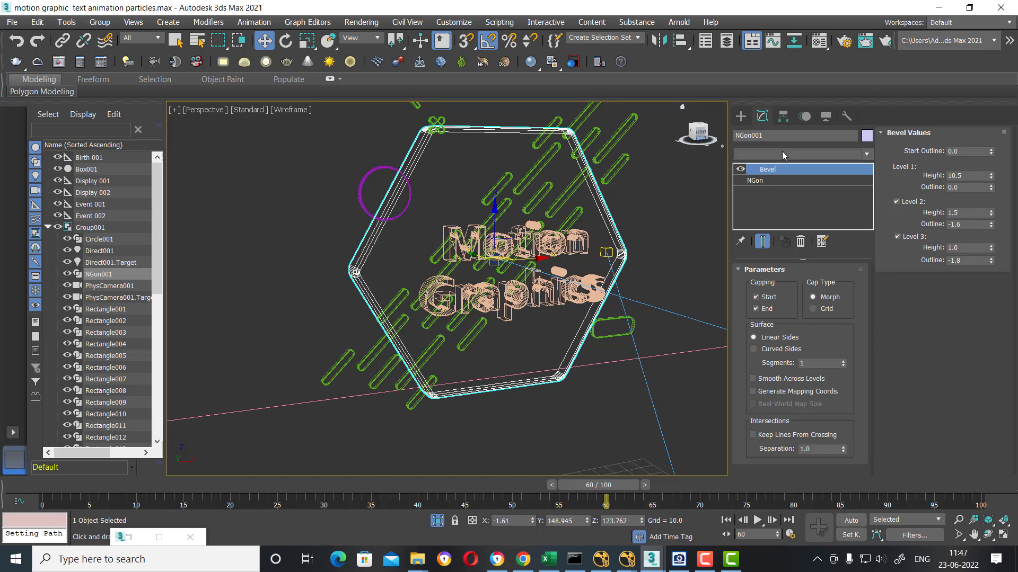
Step: Apply an HSDS modifier to the hexagon and select its whole element
{"action": "left_click", "coordinate": [784, 155]}
{"action": "type", "text": "h"}
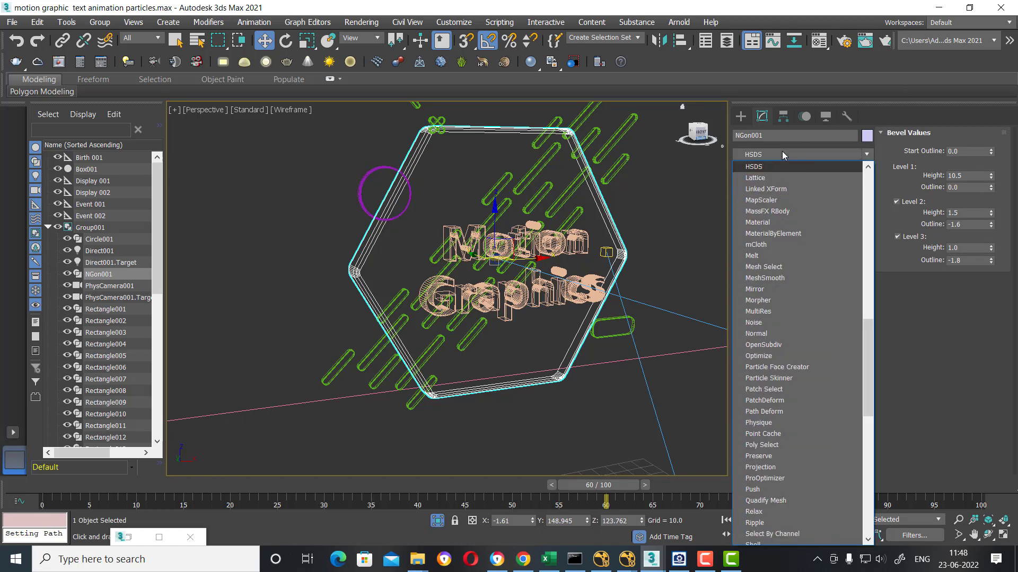
{"action": "left_click", "coordinate": [767, 167]}
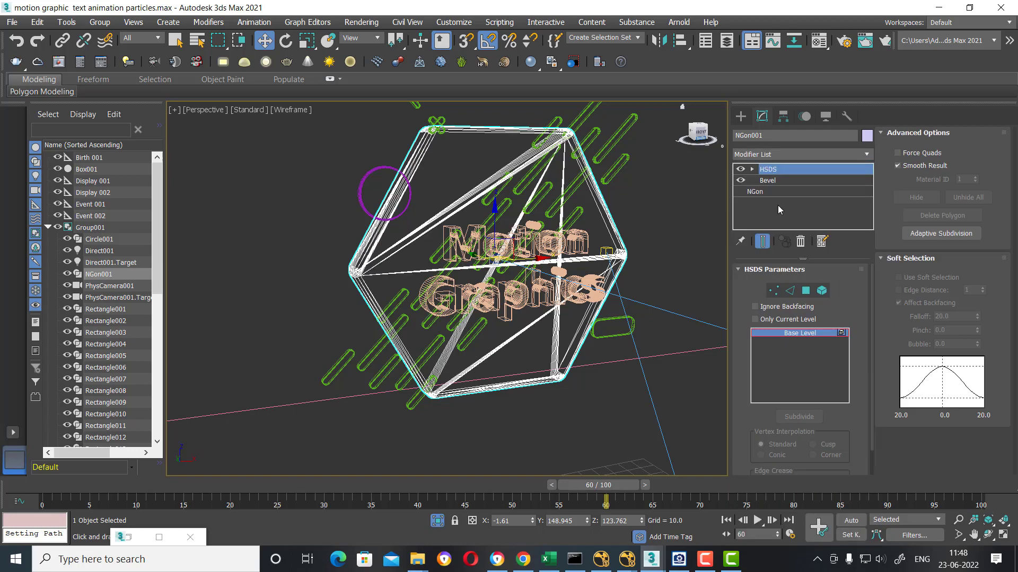
{"action": "left_click", "coordinate": [806, 290]}
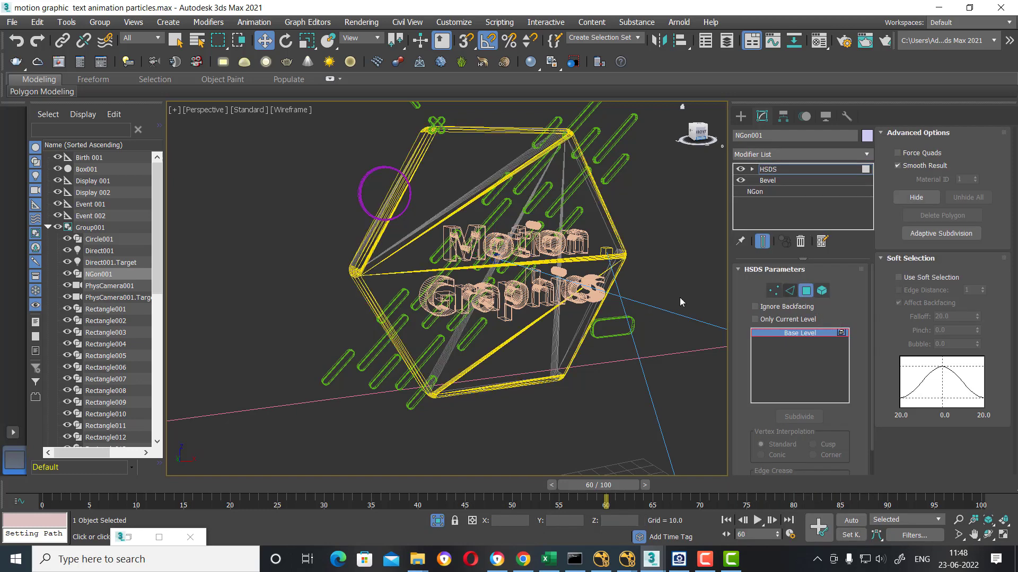
{"action": "left_click", "coordinate": [483, 236]}
{"action": "left_click", "coordinate": [821, 291]}
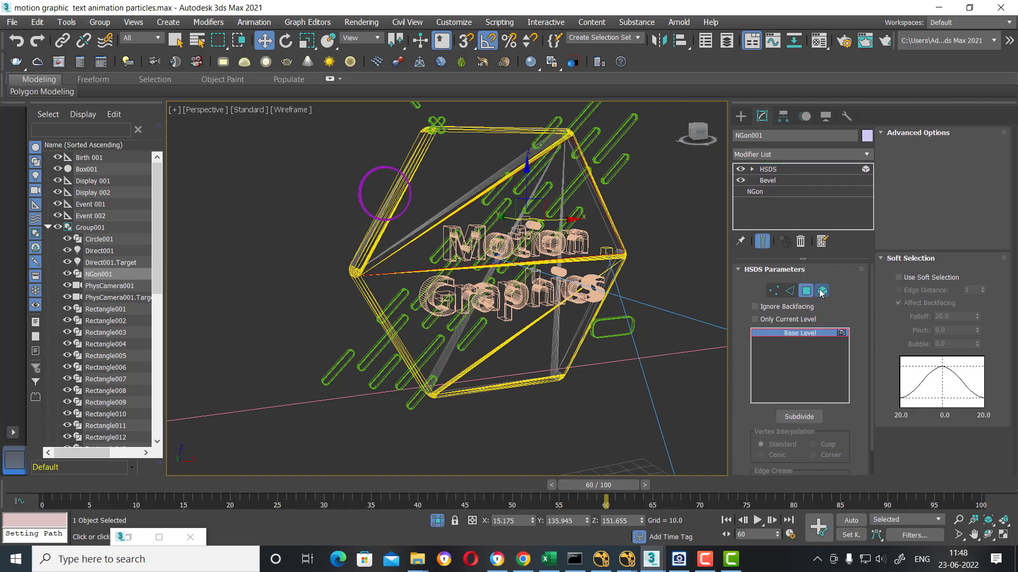
Step: Subdivide the hexagon to Level 4 and show it with Edged Faces
{"action": "left_click", "coordinate": [801, 417]}
{"action": "left_click", "coordinate": [800, 417]}
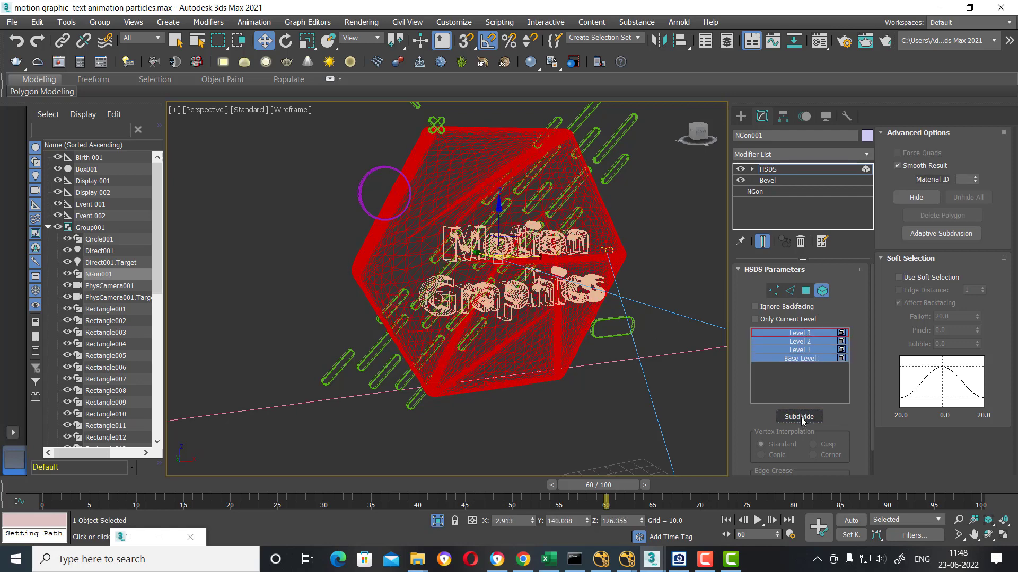
{"action": "left_click", "coordinate": [800, 417]}
{"action": "key", "text": "F3"}
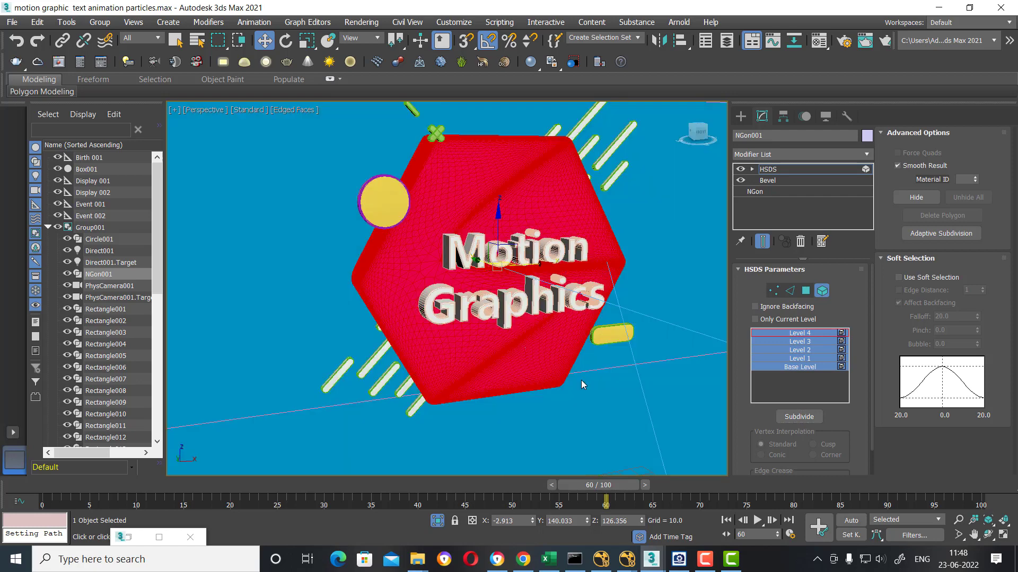
{"action": "middle_click_drag", "start_coordinate": [554, 352], "coordinate": [530, 345], "text": "alt"}
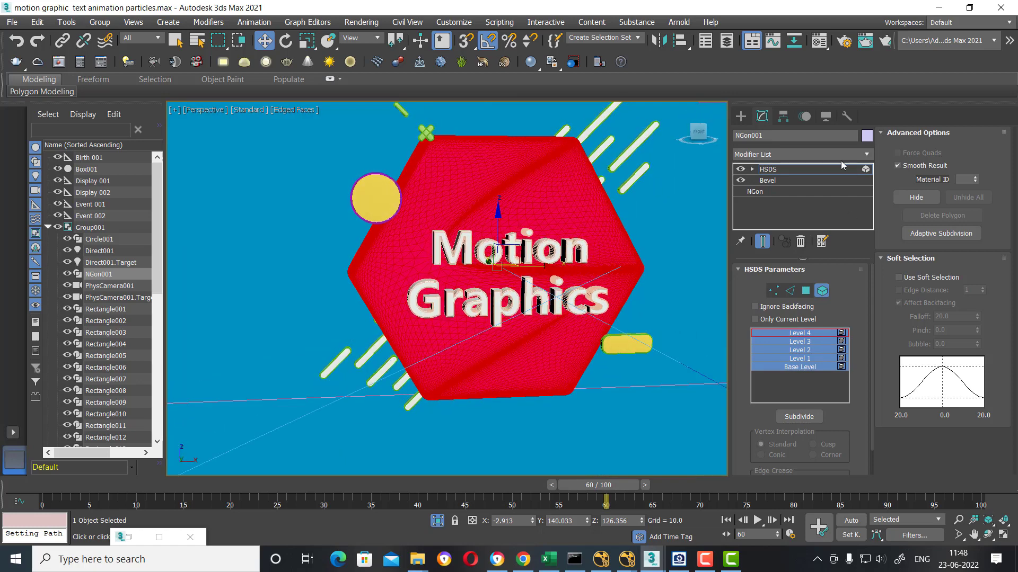
{"action": "left_click", "coordinate": [806, 170]}
{"action": "left_click", "coordinate": [801, 154]}
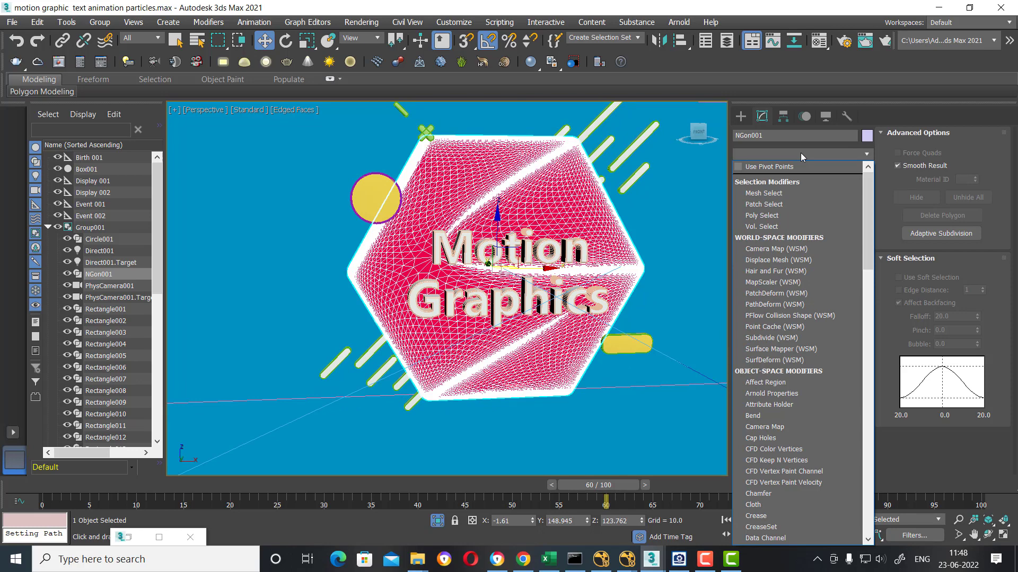
Step: Apply Hair and Fur (WSM) to the hexagon, dismiss the memory warning, then switch to the Untitled scene
{"action": "key", "text": "h"}
{"action": "left_click", "coordinate": [803, 167]}
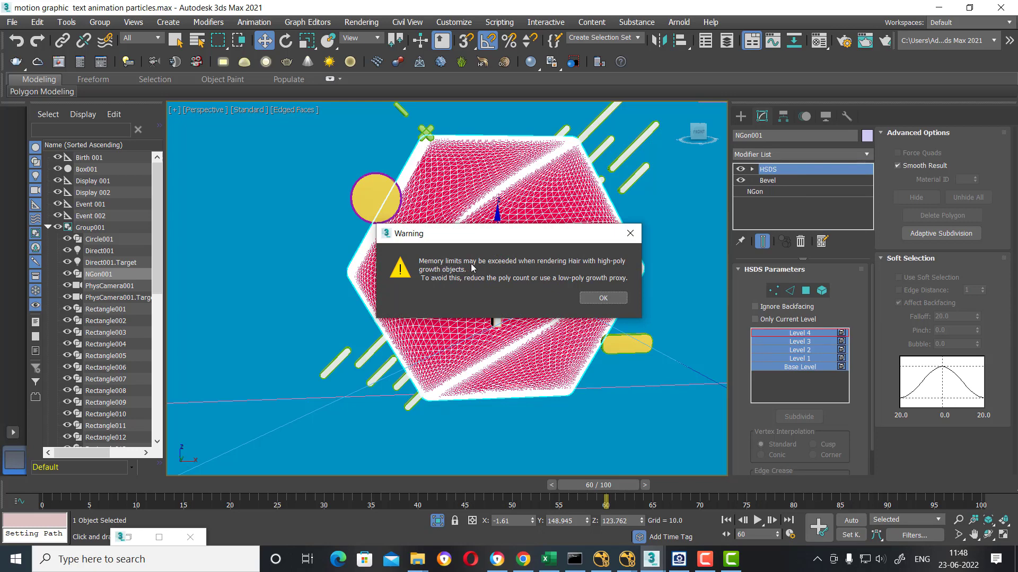
{"action": "left_click", "coordinate": [604, 299]}
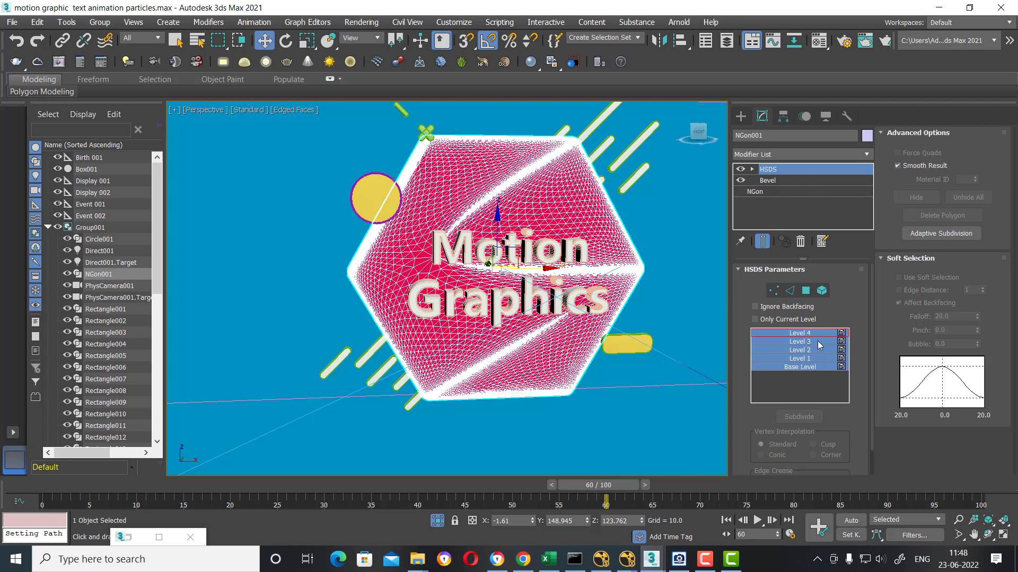
{"action": "left_click", "coordinate": [842, 334]}
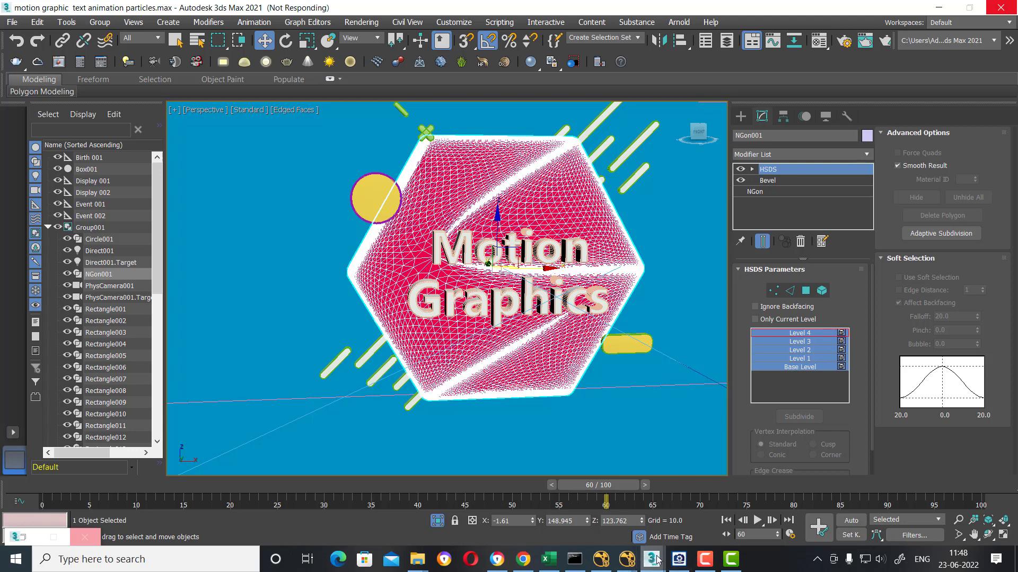
{"action": "mouse_move", "coordinate": [651, 559]}
{"action": "left_click", "coordinate": [684, 520]}
Step: Maximize the Perspective view and draw a plane across the ground grid
{"action": "key", "text": "alt+w"}
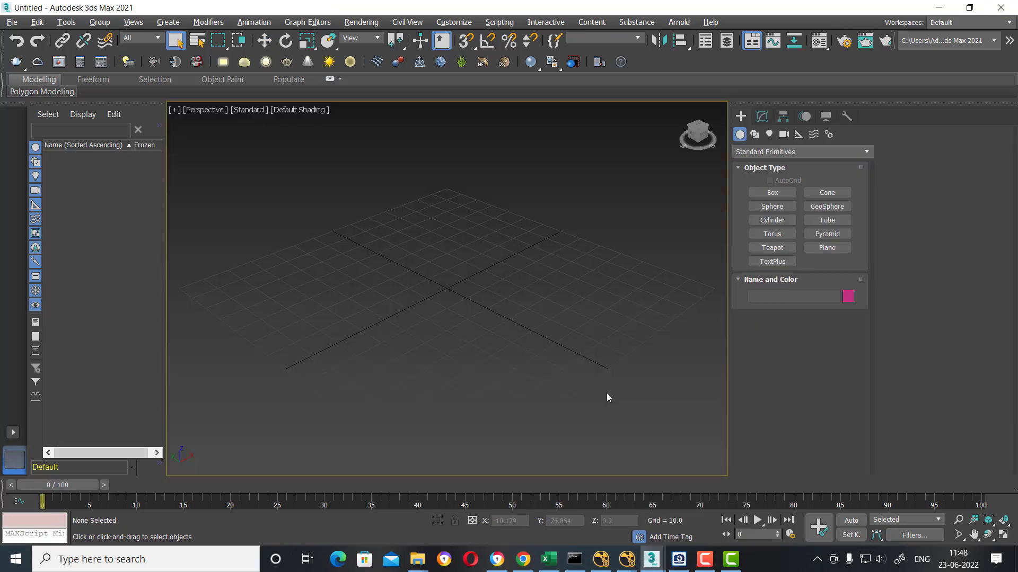
{"action": "left_click", "coordinate": [829, 249]}
{"action": "left_click_drag", "start_coordinate": [318, 250], "coordinate": [479, 391]}
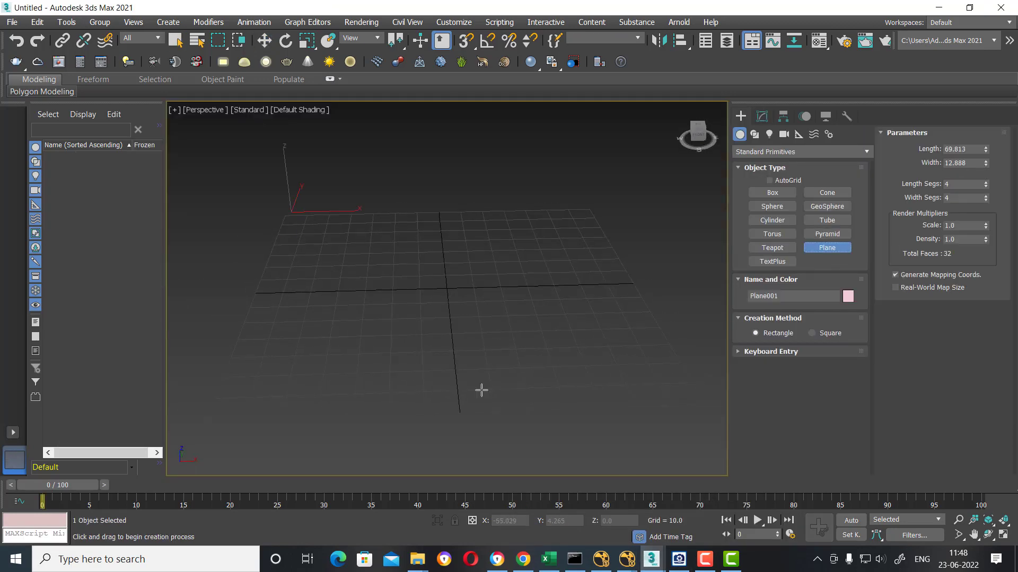
{"action": "right_click", "coordinate": [538, 331]}
Step: Apply the Hair and Fur (WSM) modifier to Plane001
{"action": "left_click", "coordinate": [763, 118]}
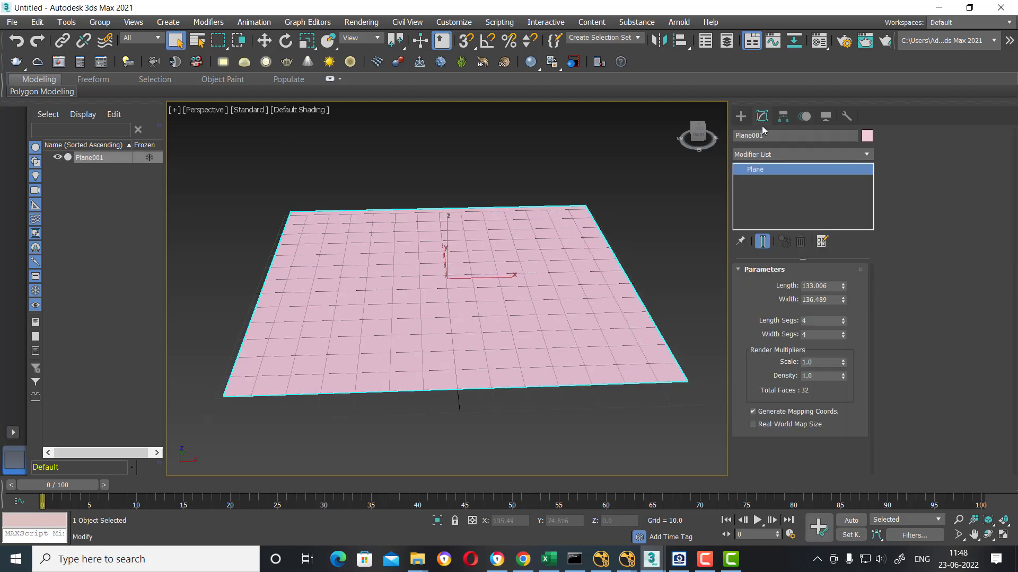
{"action": "left_click", "coordinate": [819, 154]}
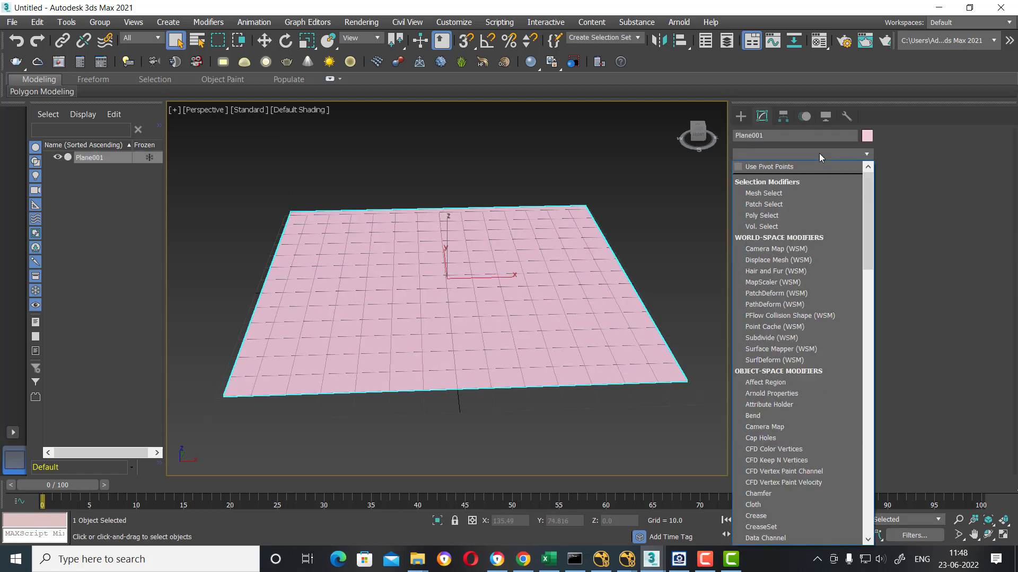
{"action": "key", "text": "h"}
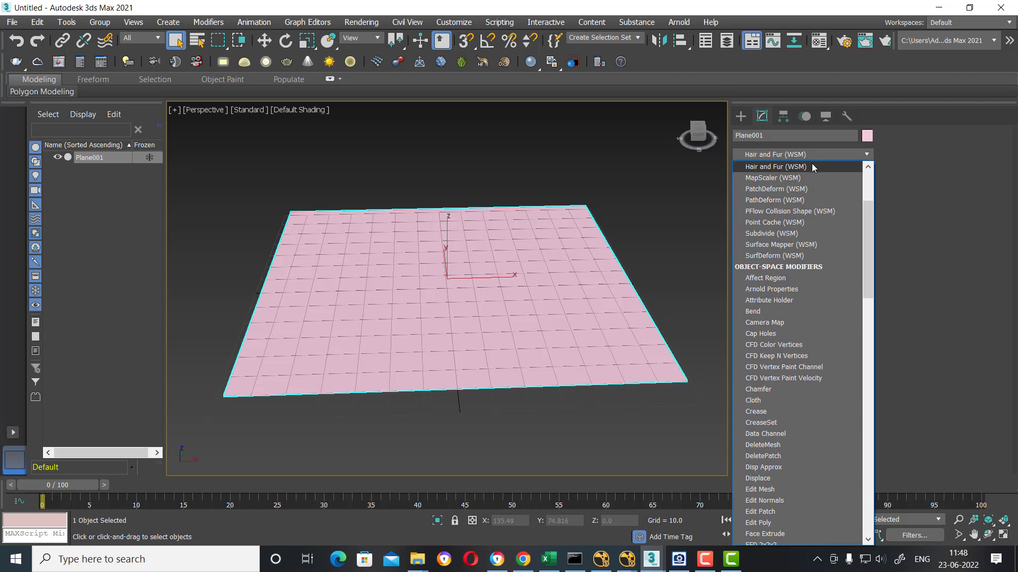
{"action": "left_click", "coordinate": [815, 171]}
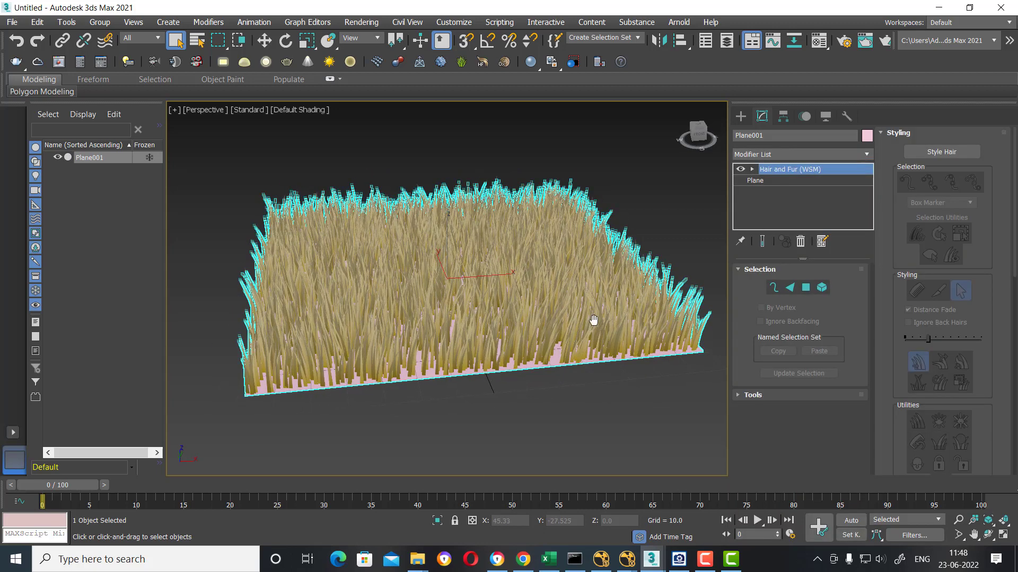
Step: Test-render the grass with Shift+Q, close the render, and bring up the Material Editor
{"action": "middle_click_drag", "start_coordinate": [596, 321], "coordinate": [595, 331]}
{"action": "key", "text": "shift+q"}
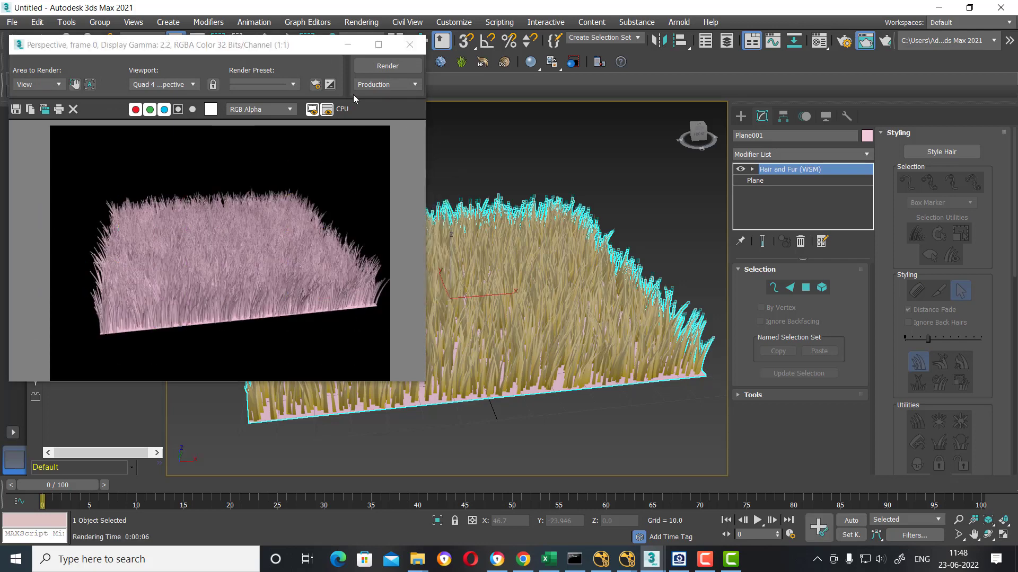
{"action": "left_click", "coordinate": [409, 44]}
{"action": "scroll", "coordinate": [552, 329], "scroll_direction": "up", "scroll_amount": 2}
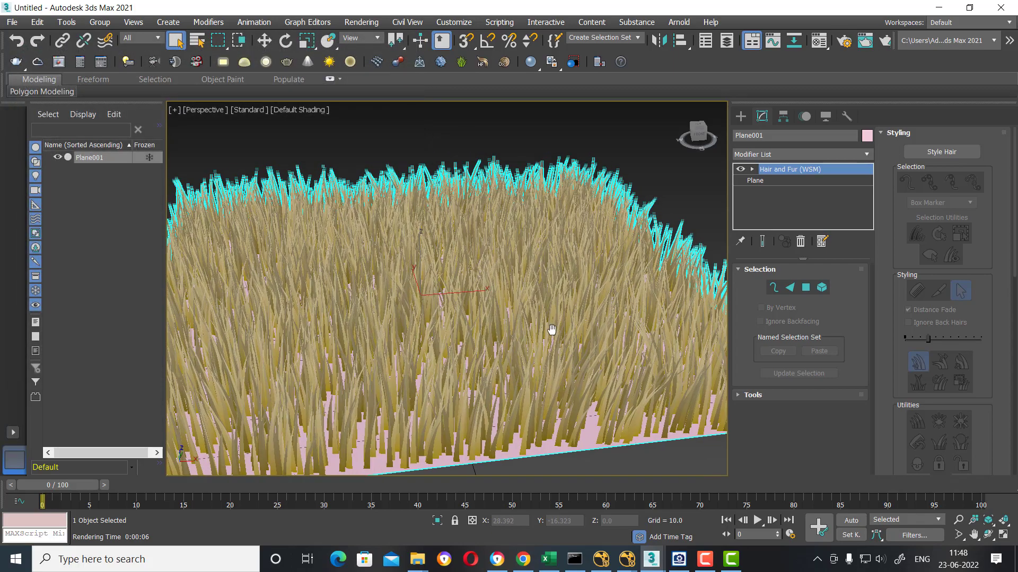
{"action": "scroll", "coordinate": [552, 329], "scroll_direction": "down", "scroll_amount": 2}
{"action": "scroll", "coordinate": [530, 350], "scroll_direction": "down", "scroll_amount": 2}
{"action": "scroll", "coordinate": [520, 339], "scroll_direction": "down", "scroll_amount": 1}
{"action": "scroll", "coordinate": [499, 344], "scroll_direction": "down", "scroll_amount": 2}
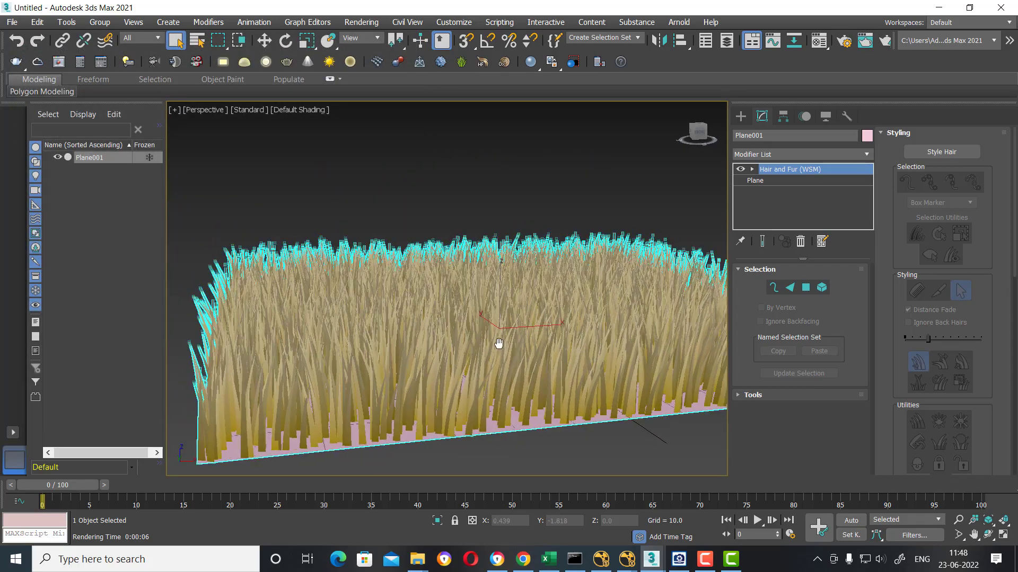
{"action": "scroll", "coordinate": [499, 343], "scroll_direction": "up", "scroll_amount": 1}
{"action": "key", "text": "m"}
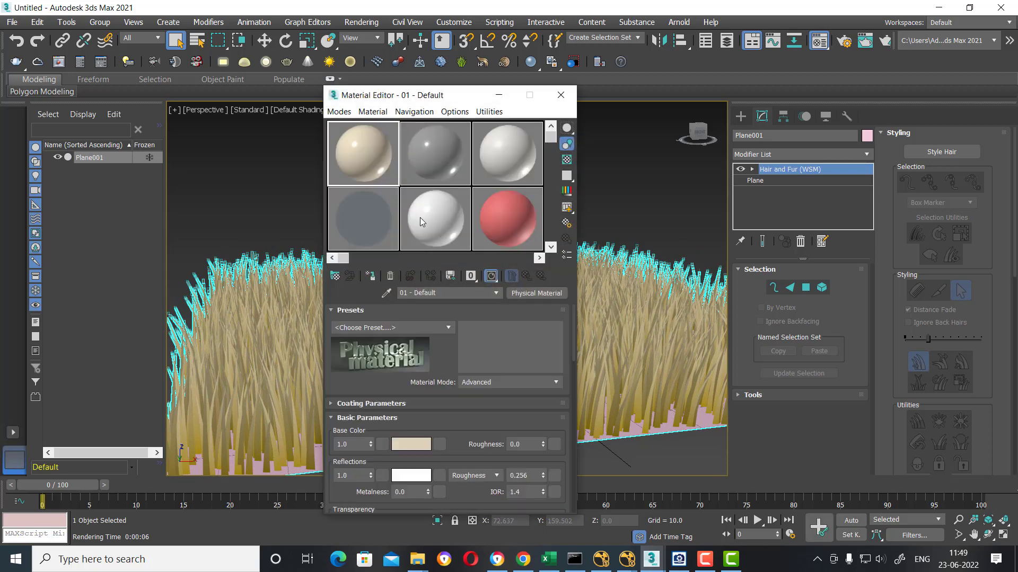
Step: Replace the red Wall Paint sample slot with a new default Physical Material from the General group
{"action": "left_click", "coordinate": [508, 222]}
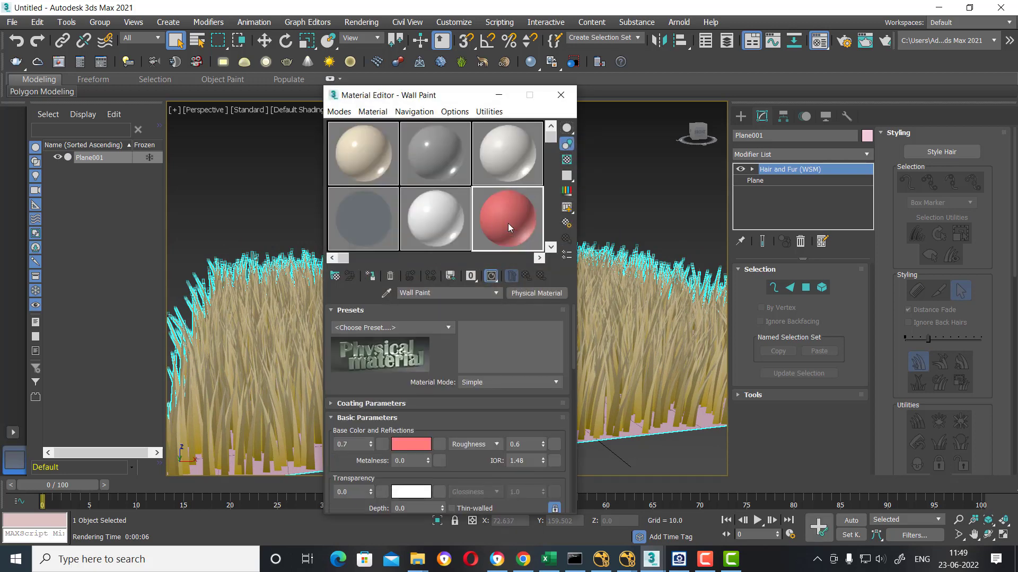
{"action": "left_click", "coordinate": [542, 294]}
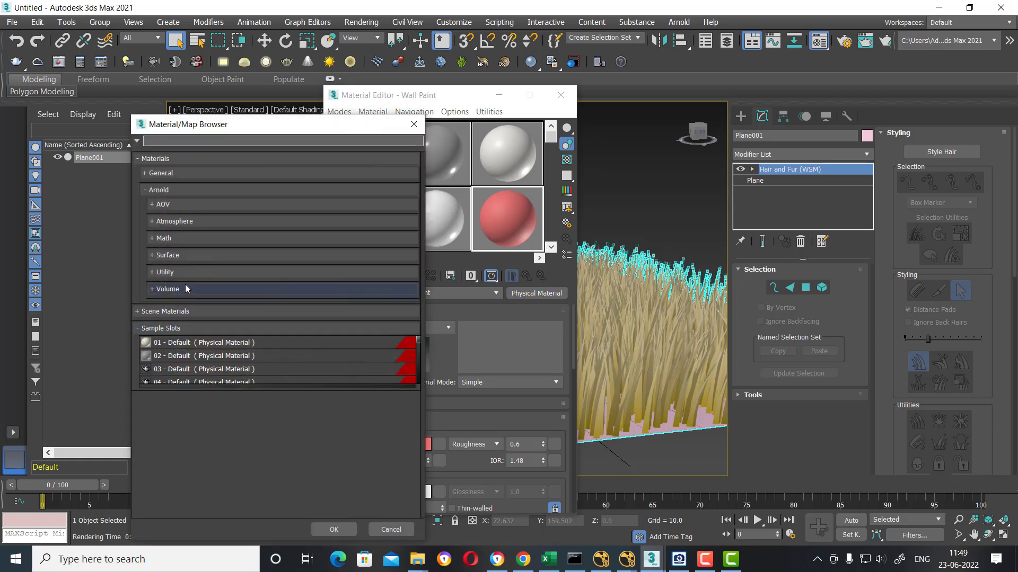
{"action": "left_click", "coordinate": [178, 313]}
{"action": "left_click", "coordinate": [185, 315]}
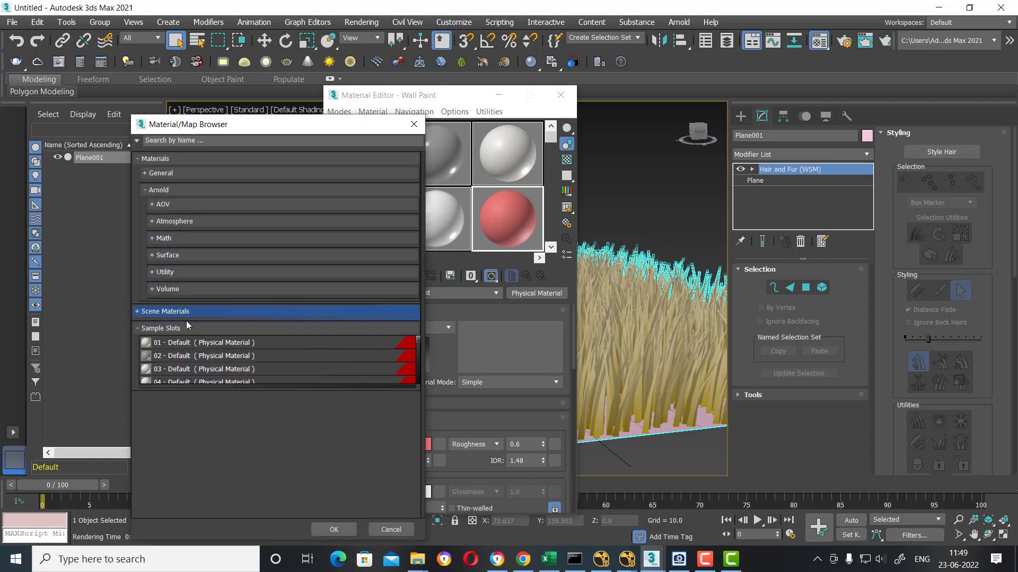
{"action": "left_click", "coordinate": [206, 329]}
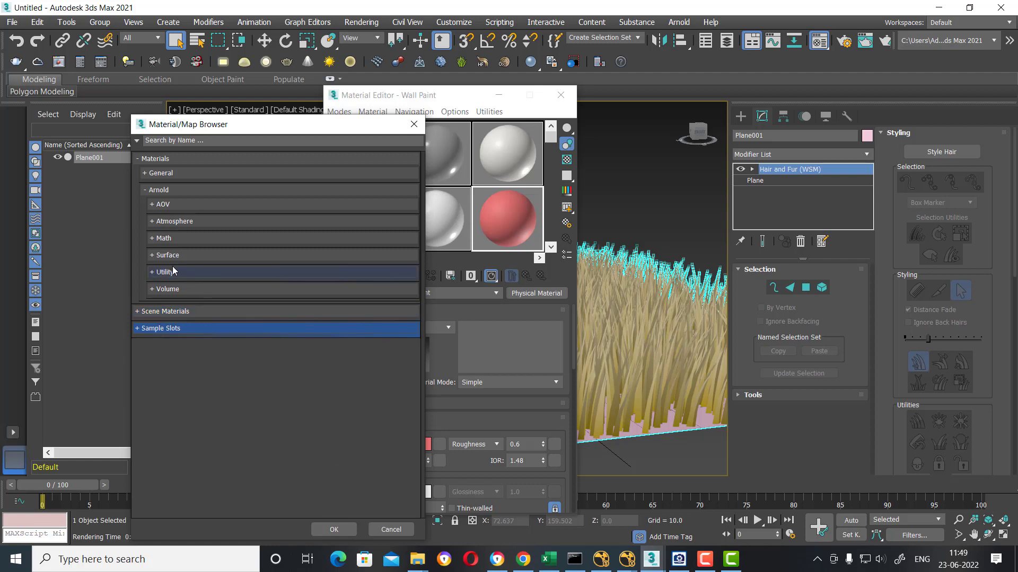
{"action": "left_click", "coordinate": [162, 173]}
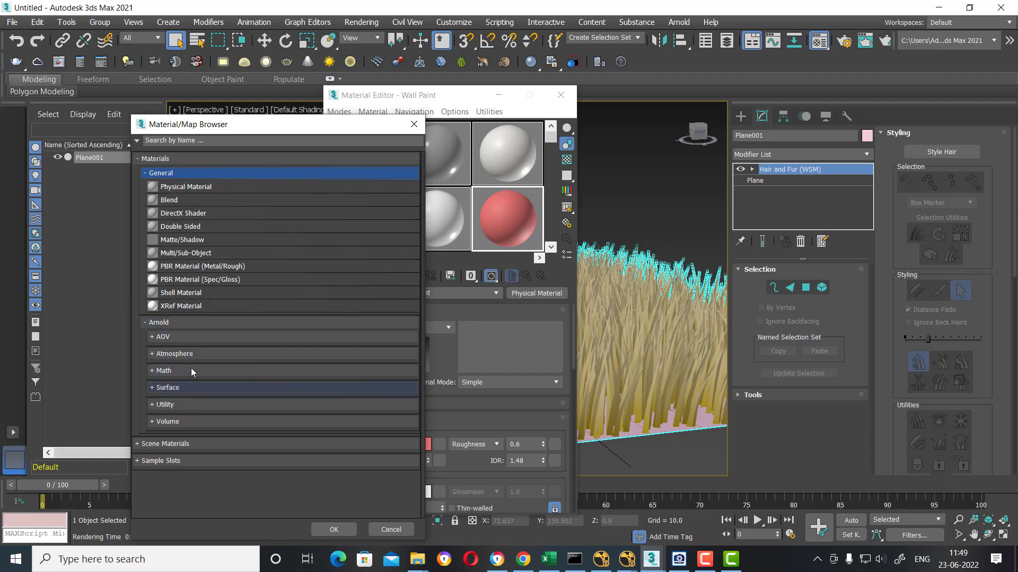
{"action": "left_click", "coordinate": [187, 323]}
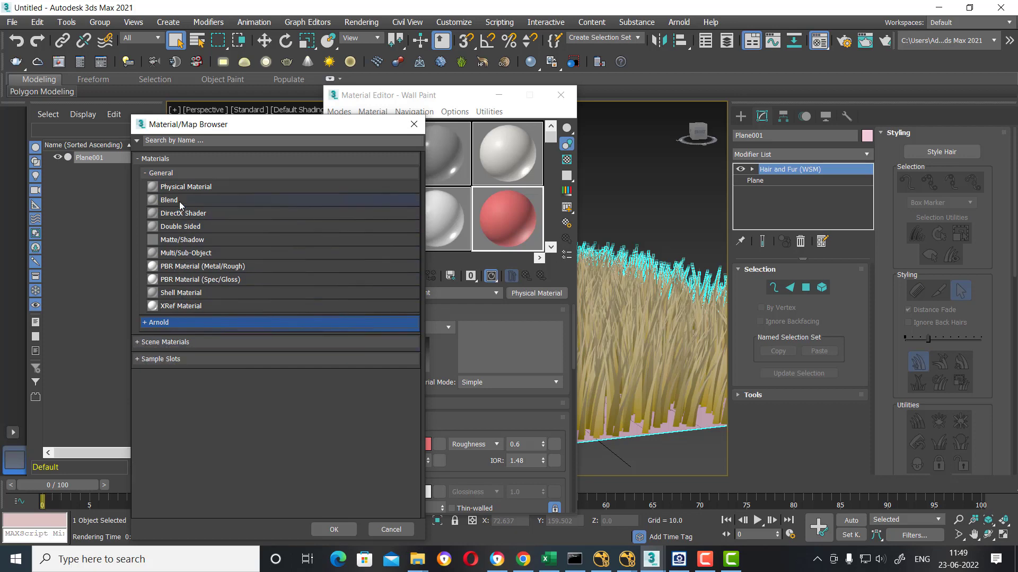
{"action": "double_click", "coordinate": [198, 189]}
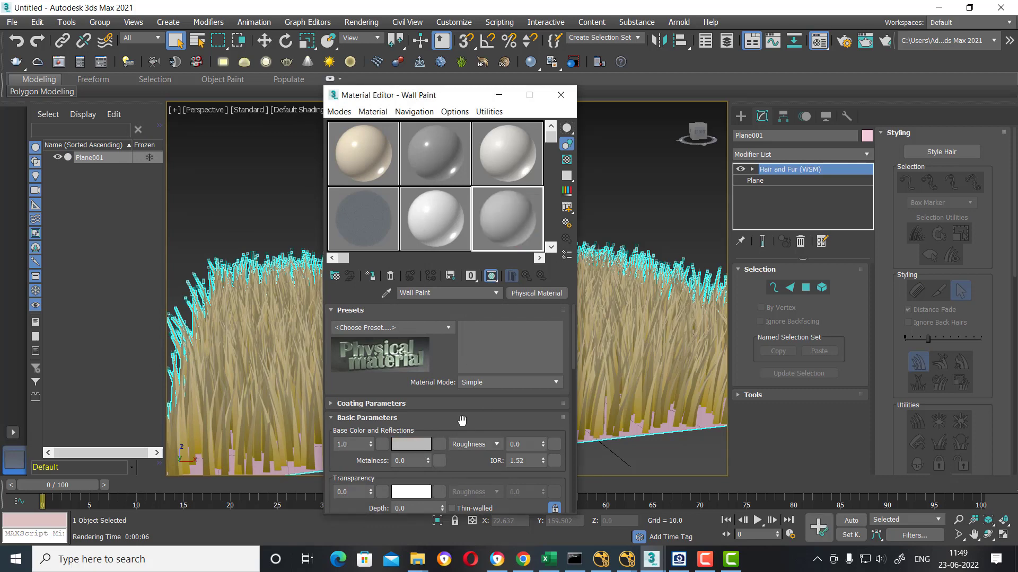
Step: Set the material's base colour to a dark saturated green and assign it to the plane
{"action": "left_click", "coordinate": [411, 444]}
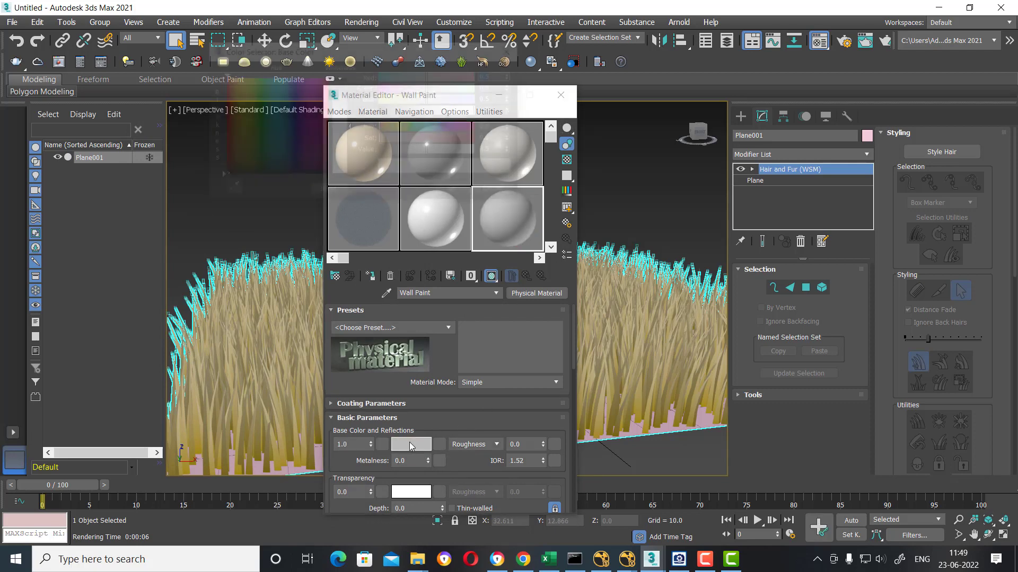
{"action": "left_click_drag", "start_coordinate": [287, 100], "coordinate": [257, 77]}
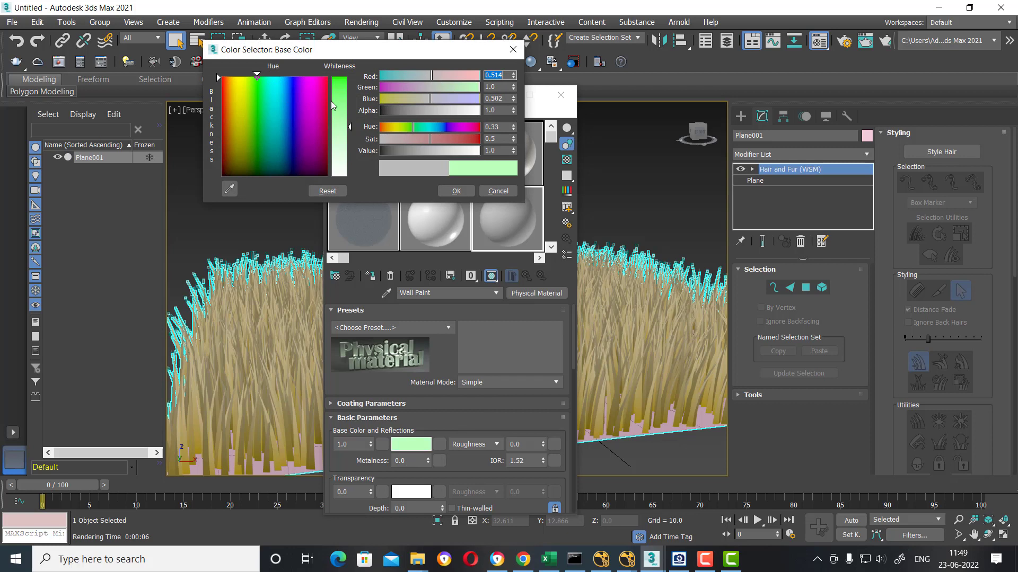
{"action": "left_click_drag", "start_coordinate": [408, 151], "coordinate": [399, 153]}
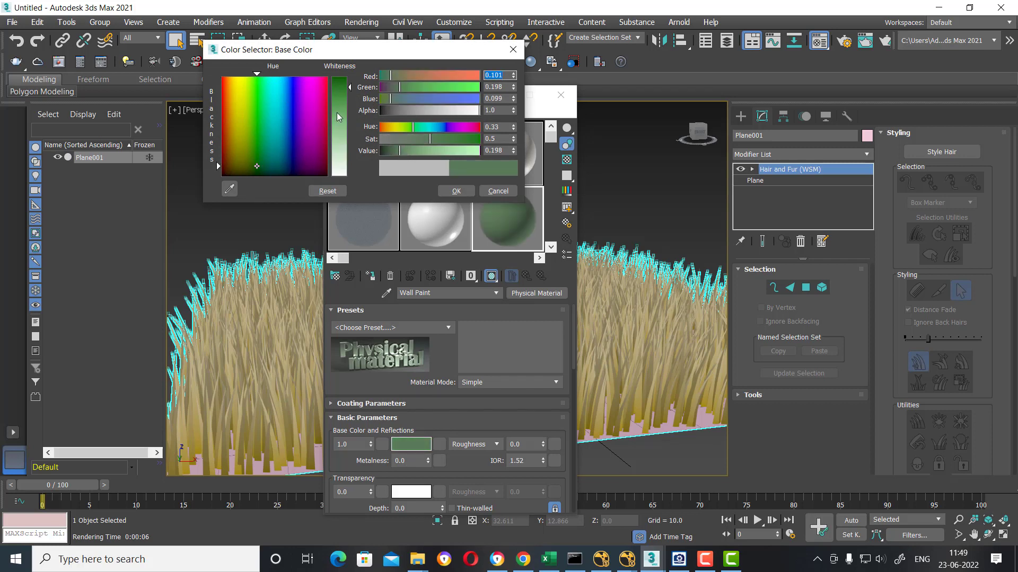
{"action": "left_click_drag", "start_coordinate": [344, 102], "coordinate": [340, 77]}
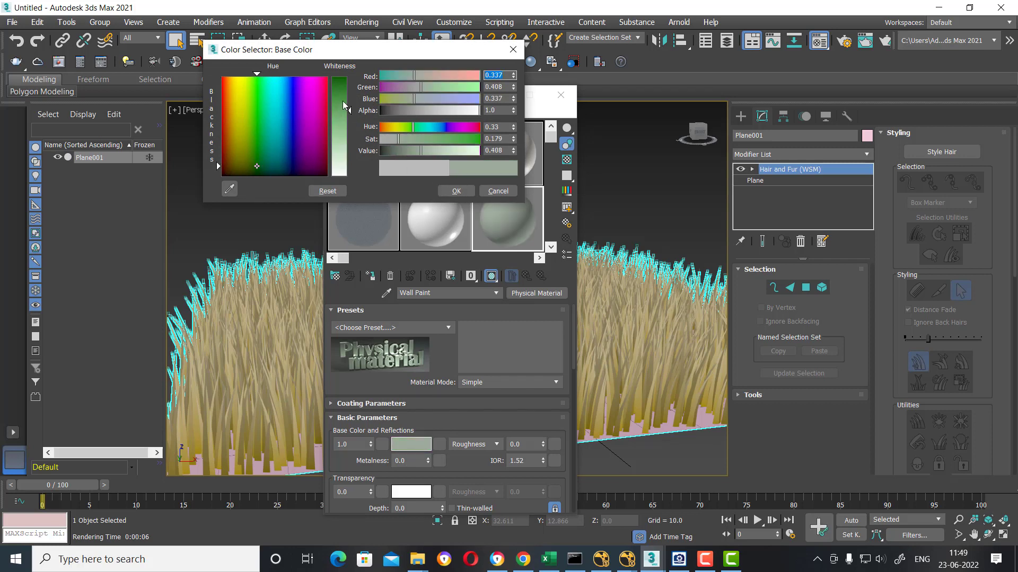
{"action": "left_click", "coordinate": [448, 194]}
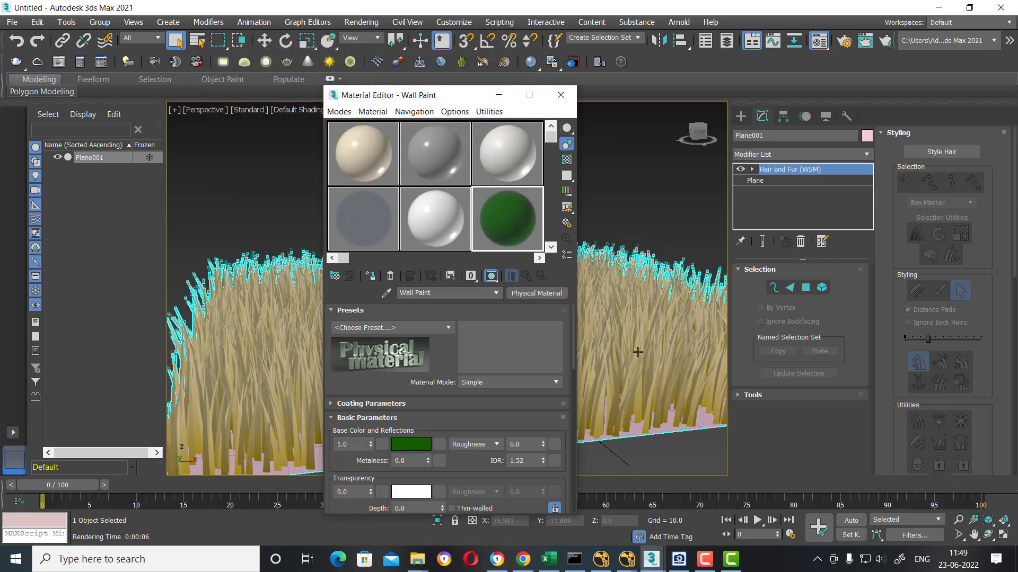
{"action": "left_click", "coordinate": [371, 275]}
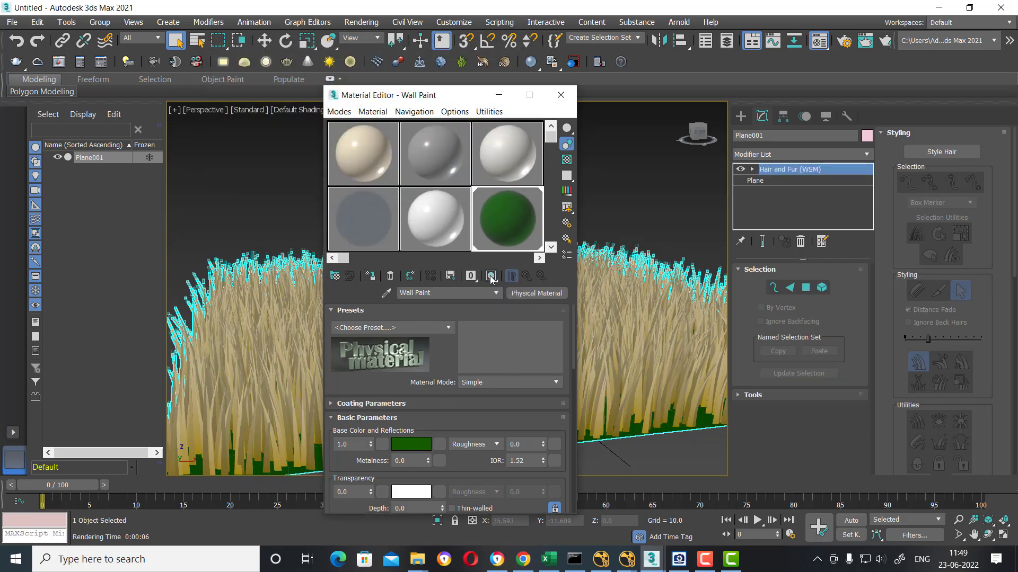
Step: Orbit to a lower angle on the grass, render it, and close the rendered frame
{"action": "middle_click_drag", "start_coordinate": [620, 305], "coordinate": [667, 271], "text": "alt"}
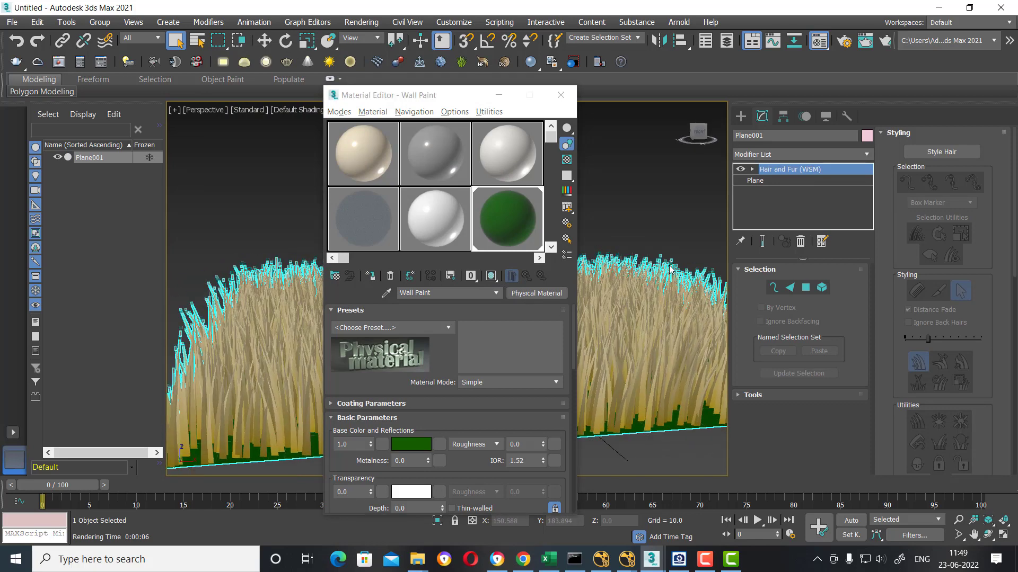
{"action": "key", "text": "shift+q"}
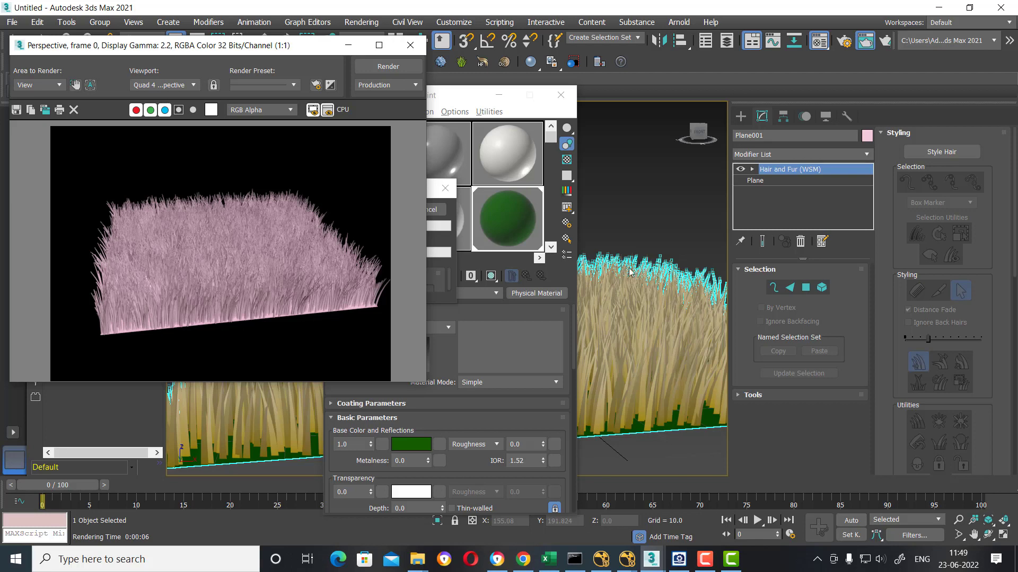
{"action": "key", "text": "shift+q"}
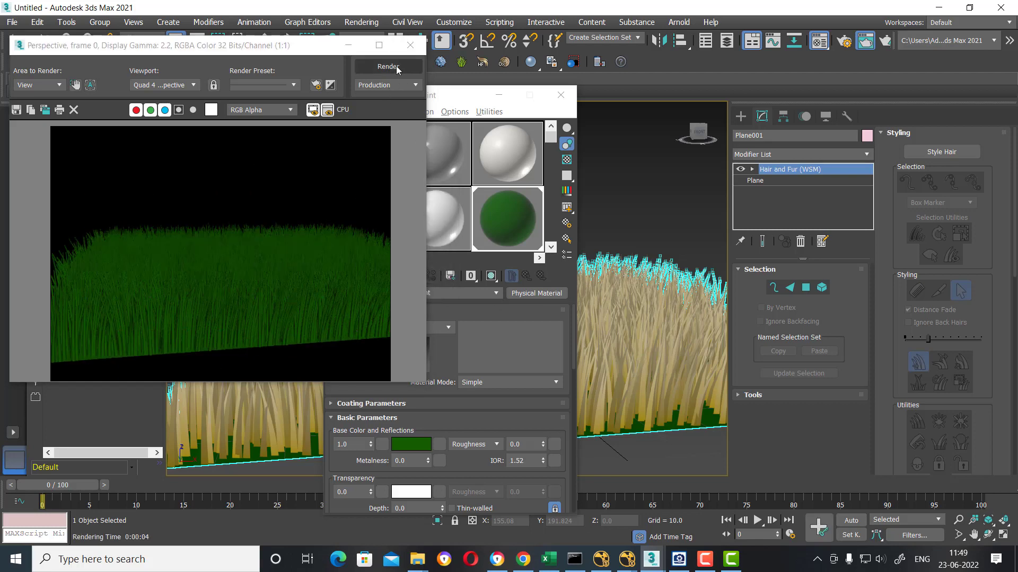
{"action": "left_click", "coordinate": [410, 46]}
Step: Close the material window, return to the Hair and Fur settings, and enter Style Hair mode
{"action": "left_click", "coordinate": [560, 95]}
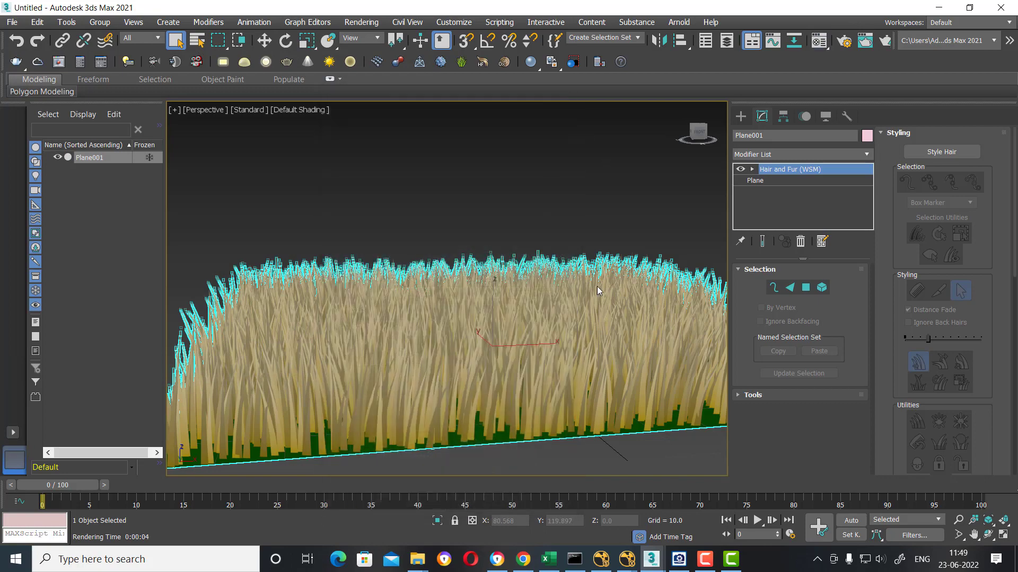
{"action": "middle_click_drag", "start_coordinate": [533, 308], "coordinate": [512, 313], "text": "alt"}
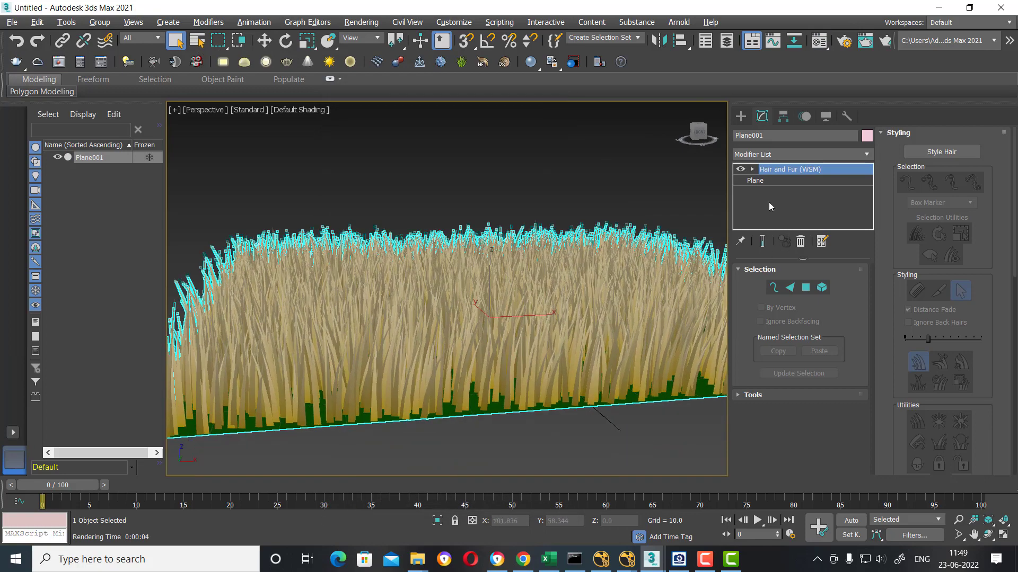
{"action": "left_click", "coordinate": [764, 123]}
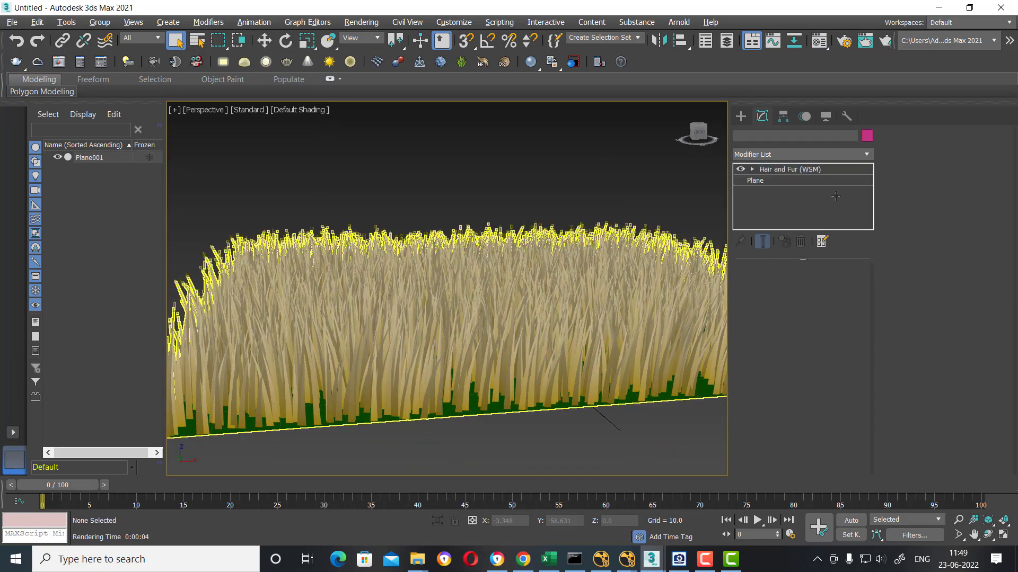
{"action": "left_click", "coordinate": [927, 153]}
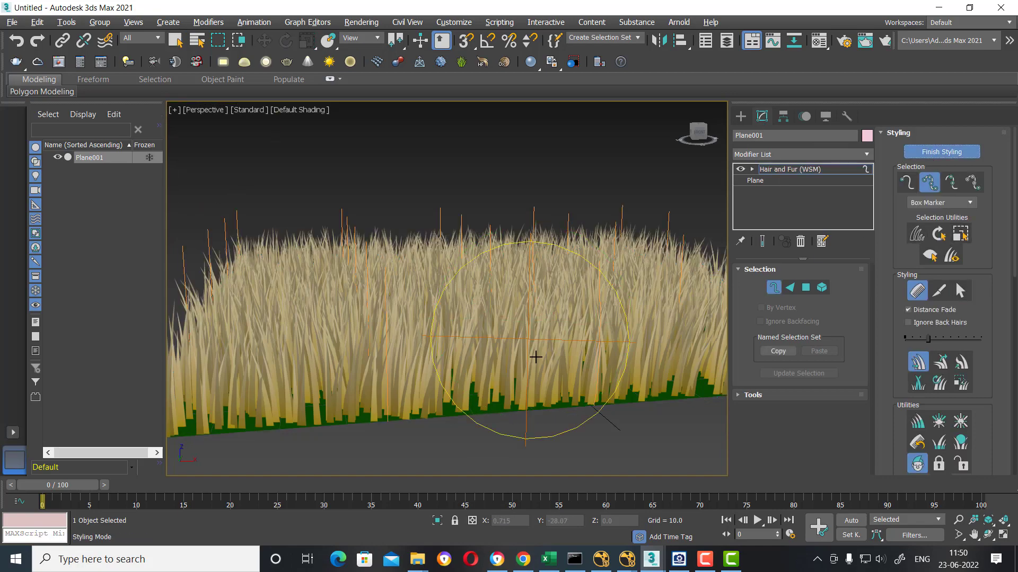
Step: Orbit to a top-down view and comb the strands at the grass's lower-left corner
{"action": "mouse_move", "coordinate": [514, 300]}
{"action": "middle_mouse_down", "text": "alt"}
{"action": "mouse_move", "coordinate": [481, 373]}
{"action": "mouse_move", "coordinate": [374, 344]}
{"action": "middle_mouse_up", "text": "alt"}
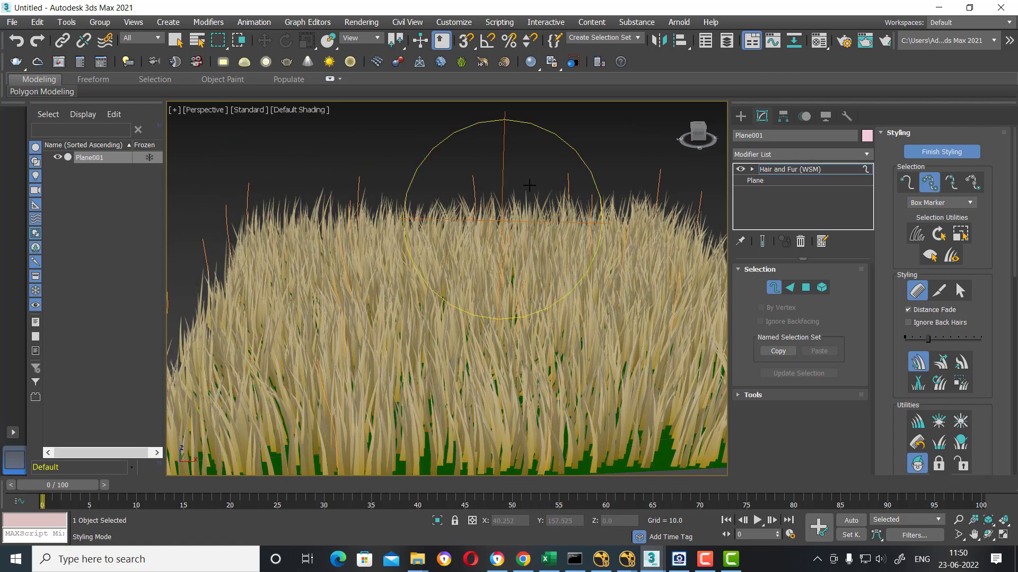
{"action": "middle_click_drag", "start_coordinate": [682, 302], "coordinate": [544, 298], "text": "alt"}
{"action": "scroll", "coordinate": [544, 297], "scroll_direction": "down", "scroll_amount": 5}
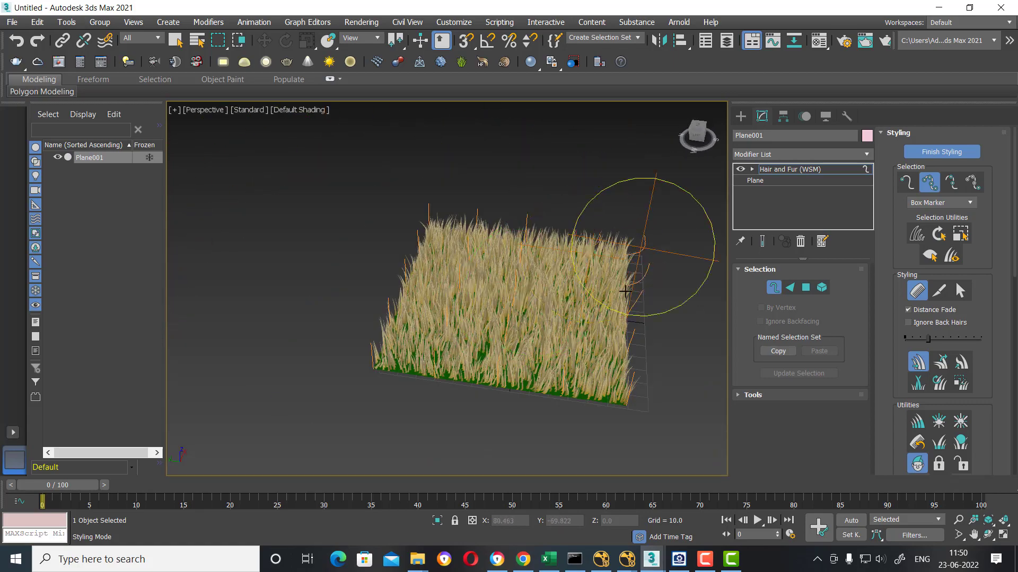
{"action": "mouse_move", "coordinate": [411, 356]}
{"action": "left_mouse_down"}
{"action": "mouse_move", "coordinate": [390, 375]}
{"action": "mouse_move", "coordinate": [382, 291]}
{"action": "mouse_move", "coordinate": [413, 211]}
{"action": "mouse_move", "coordinate": [470, 233]}
{"action": "left_mouse_up"}
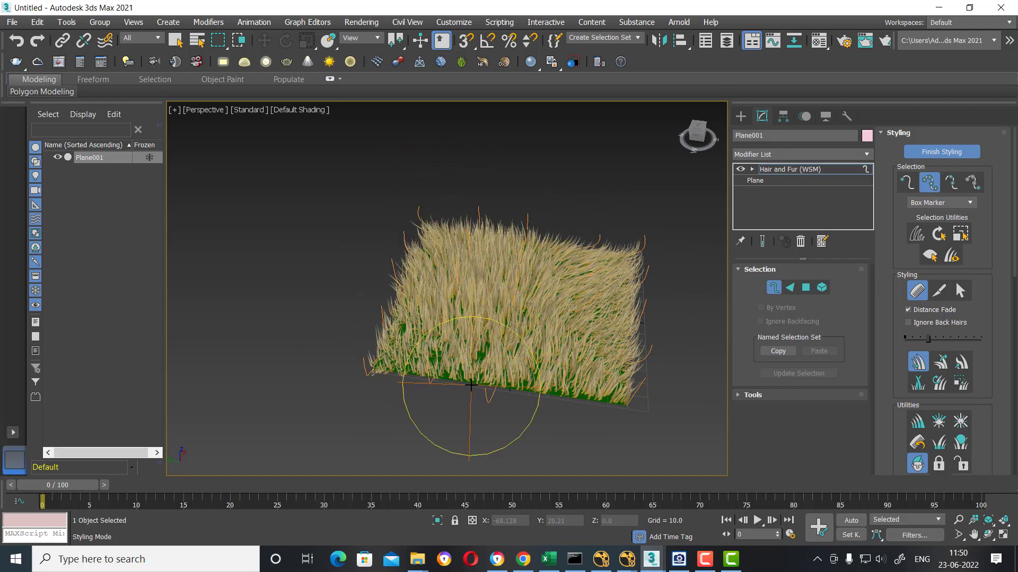
{"action": "mouse_move", "coordinate": [487, 403]}
{"action": "middle_mouse_down", "text": "alt"}
{"action": "mouse_move", "coordinate": [562, 451]}
{"action": "mouse_move", "coordinate": [547, 374]}
{"action": "middle_mouse_up", "text": "alt"}
{"action": "scroll", "coordinate": [548, 374], "scroll_direction": "up", "scroll_amount": 3}
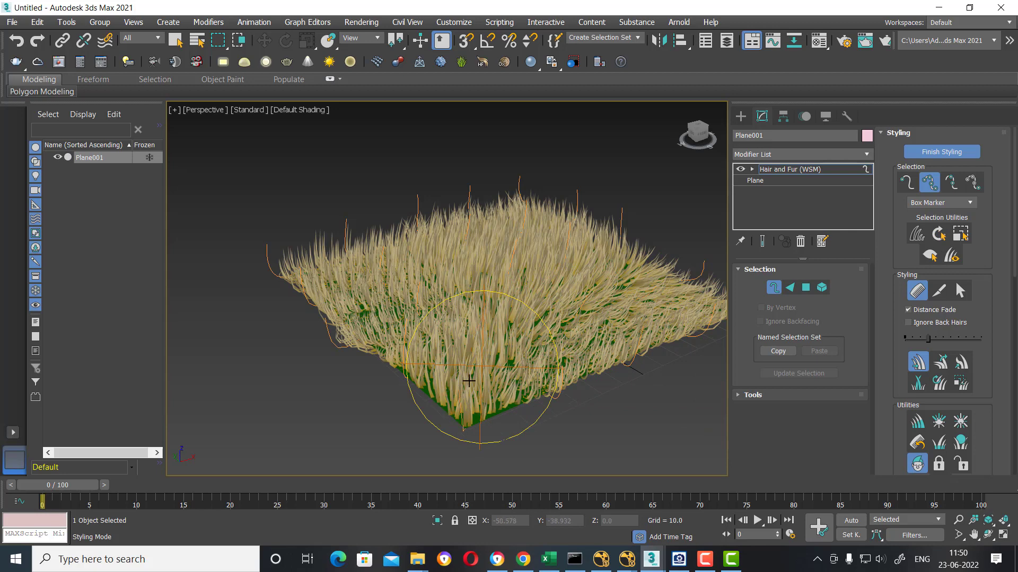
{"action": "left_click", "coordinate": [939, 363]}
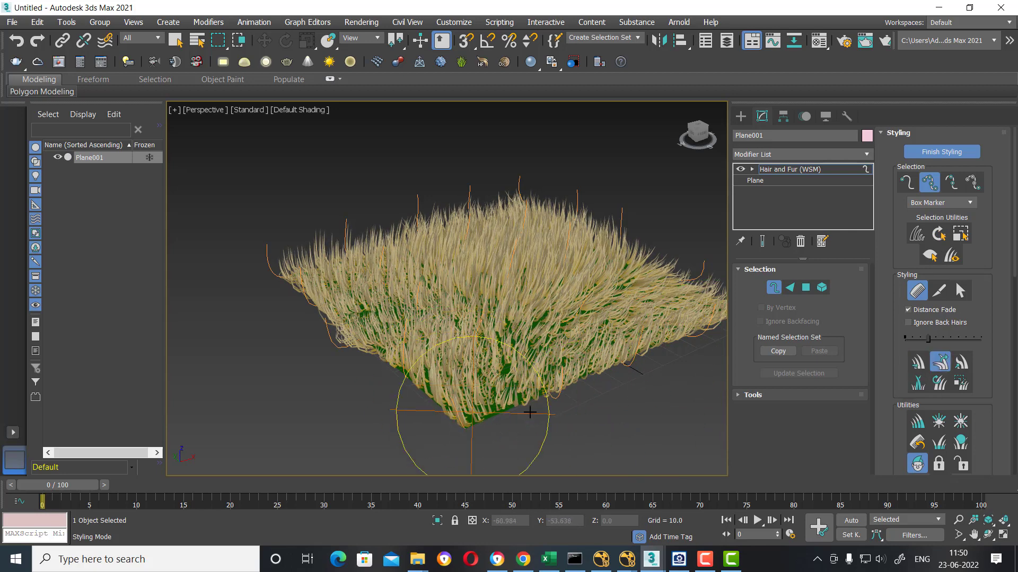
Step: Expand the hair's Material Parameters and turn on the Squirrel option
{"action": "scroll", "coordinate": [899, 366], "scroll_direction": "down", "scroll_amount": 2}
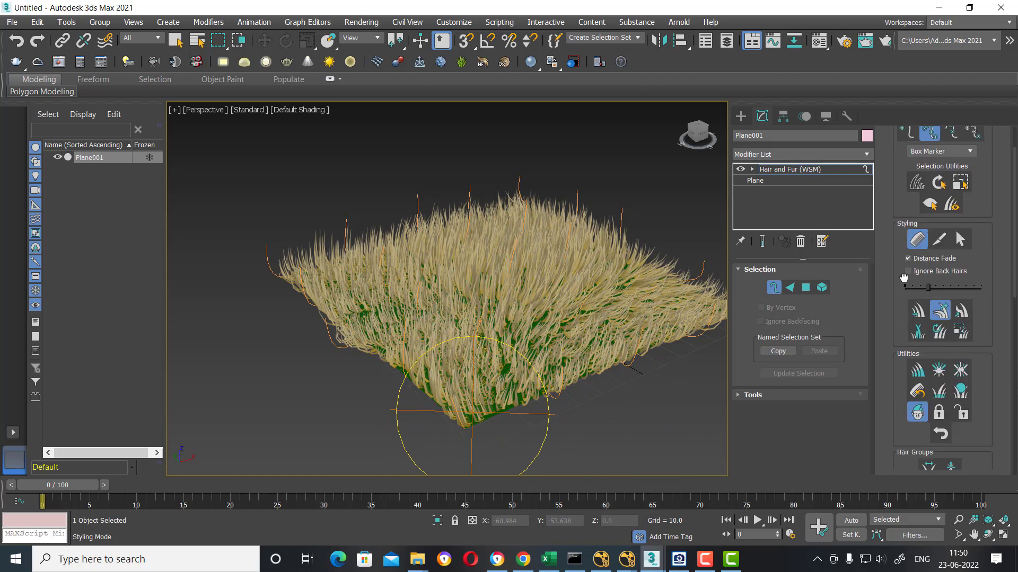
{"action": "scroll", "coordinate": [901, 329], "scroll_direction": "down", "scroll_amount": 2}
{"action": "scroll", "coordinate": [906, 241], "scroll_direction": "down", "scroll_amount": 3}
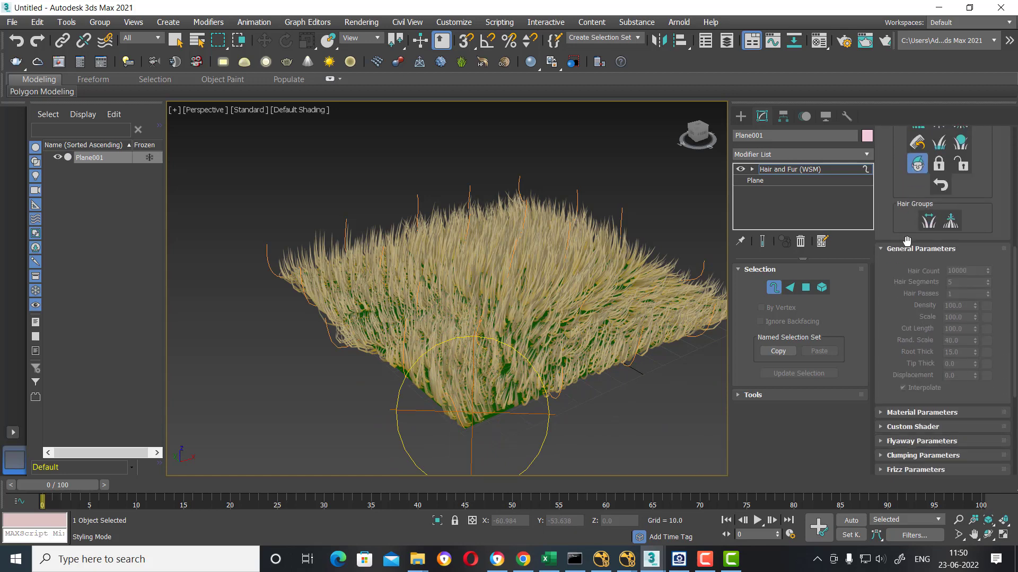
{"action": "left_click", "coordinate": [916, 412]}
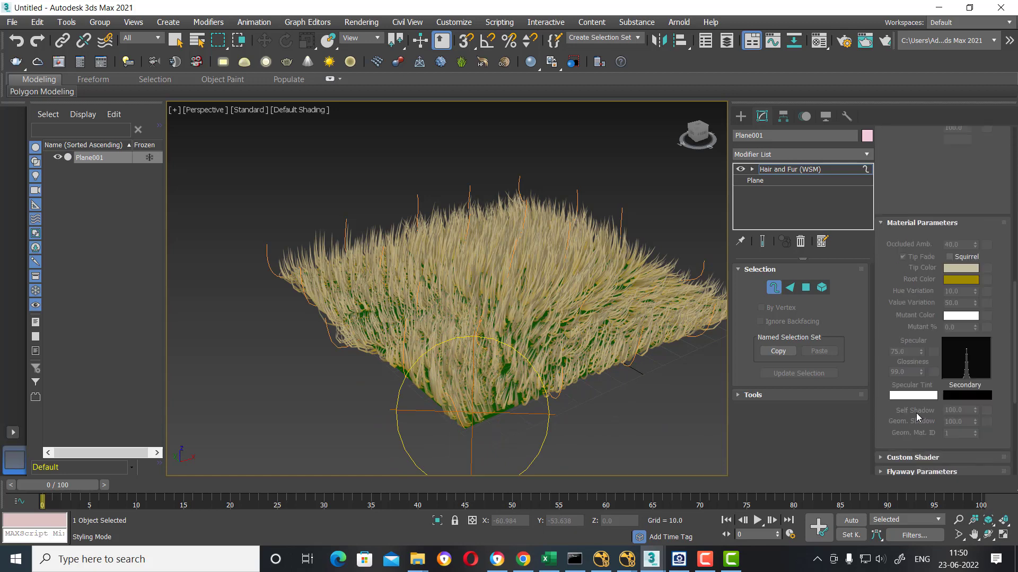
{"action": "left_click", "coordinate": [949, 257]}
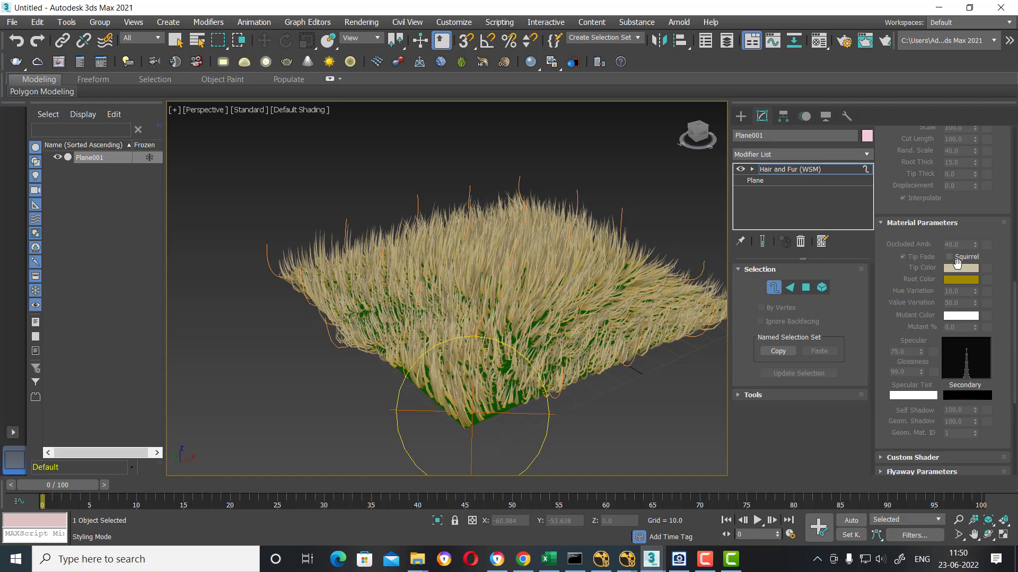
{"action": "left_click", "coordinate": [949, 258]}
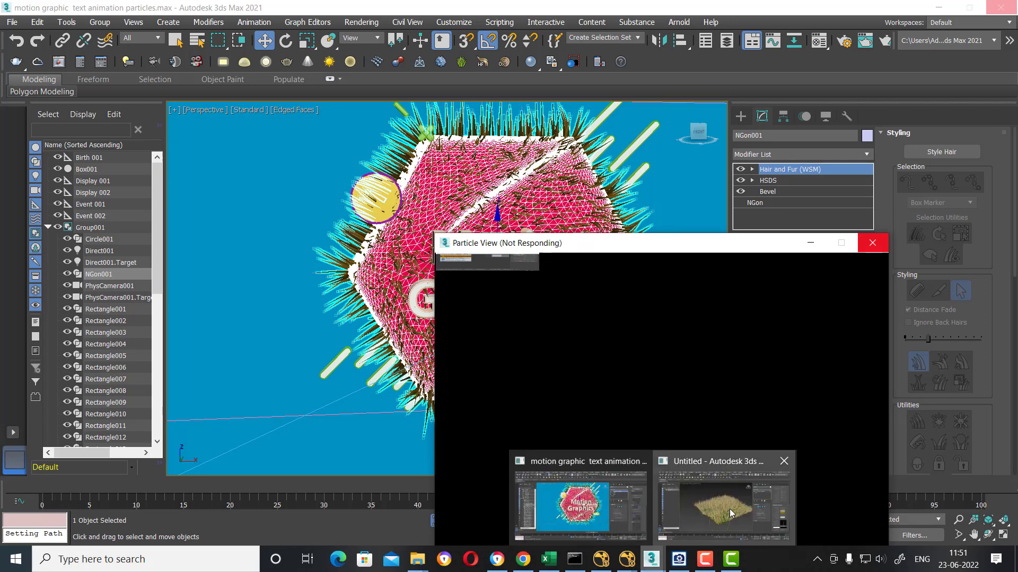
{"action": "left_click", "coordinate": [729, 509]}
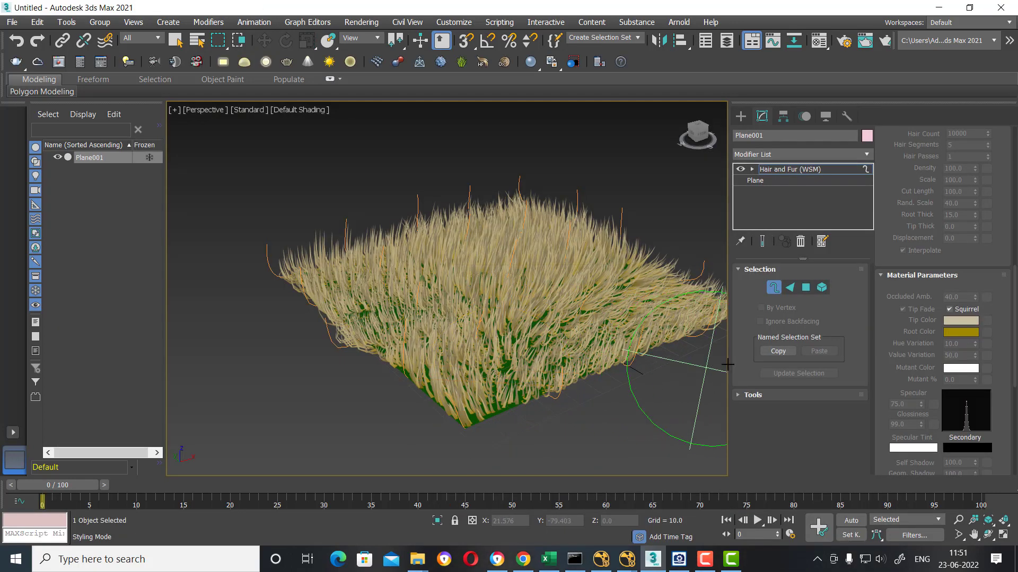
Step: Expand the Custom Shader, Flyaway and Clumping rollouts of the hair
{"action": "scroll", "coordinate": [885, 360], "scroll_direction": "down", "scroll_amount": 5}
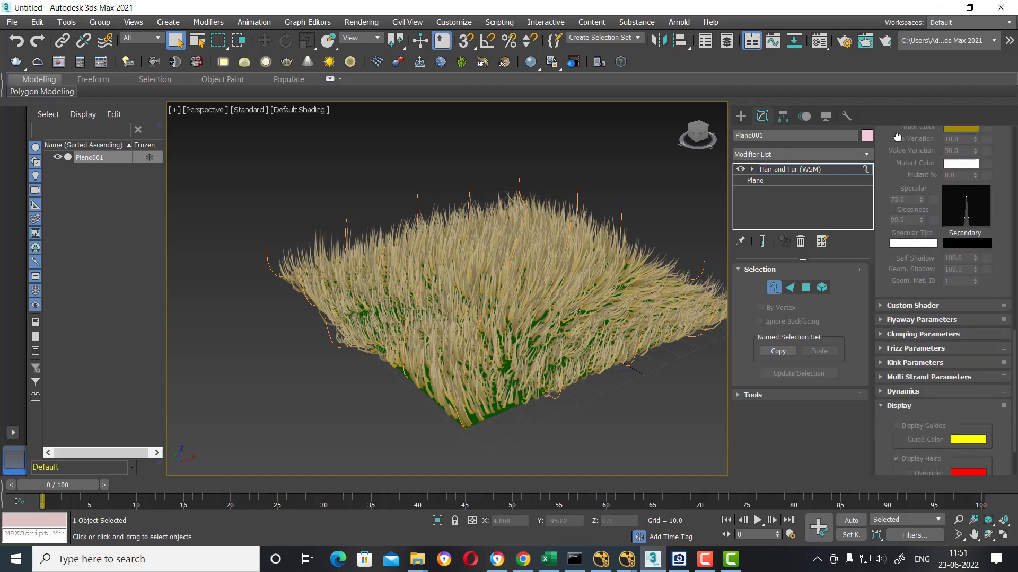
{"action": "left_click", "coordinate": [913, 286]}
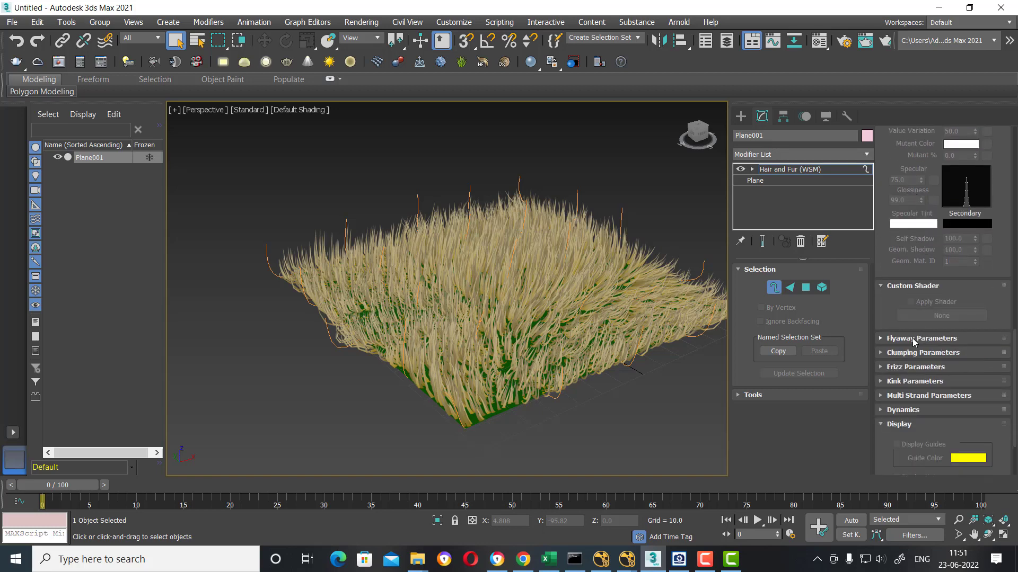
{"action": "left_click", "coordinate": [914, 340]}
{"action": "scroll", "coordinate": [908, 374], "scroll_direction": "down", "scroll_amount": 3}
{"action": "left_click", "coordinate": [939, 262]}
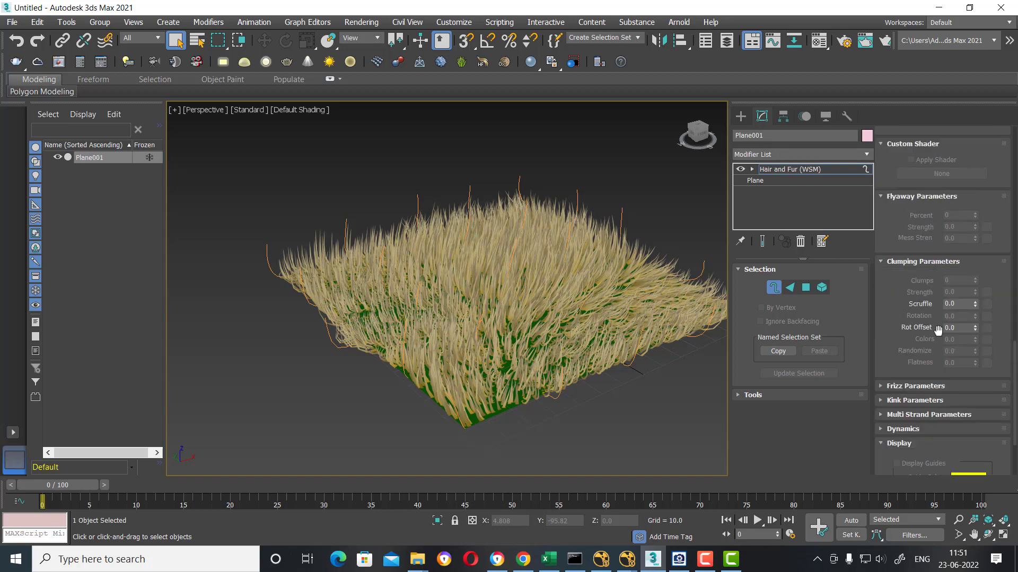
{"action": "scroll", "coordinate": [905, 418], "scroll_direction": "down", "scroll_amount": 5}
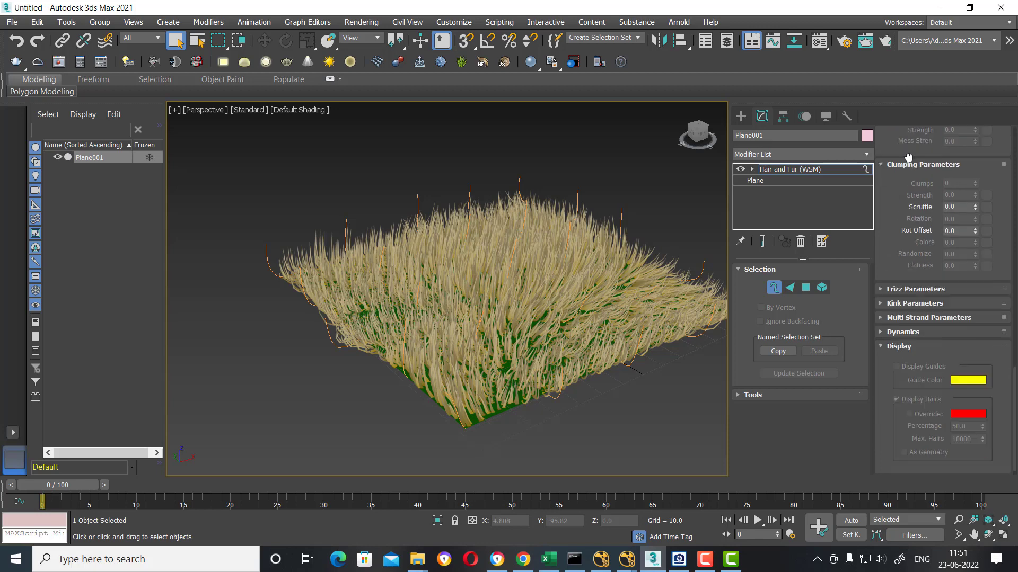
Step: Expand the Frizz, Kink, Multi Strand and Dynamics rollouts of the hair
{"action": "left_click", "coordinate": [898, 277]}
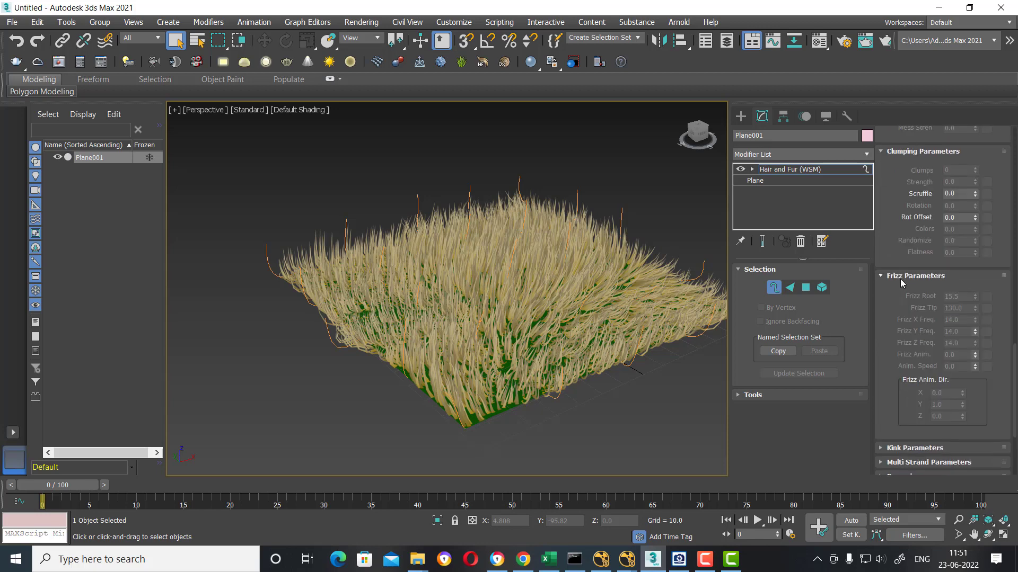
{"action": "left_click", "coordinate": [904, 451]}
{"action": "scroll", "coordinate": [895, 371], "scroll_direction": "down", "scroll_amount": 10}
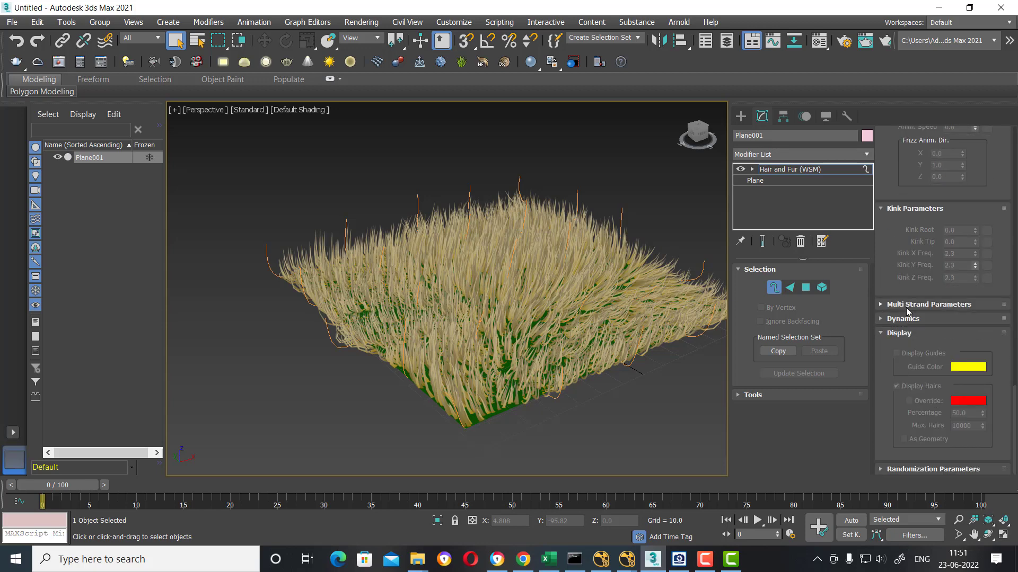
{"action": "left_click", "coordinate": [902, 307]}
{"action": "left_click", "coordinate": [907, 421]}
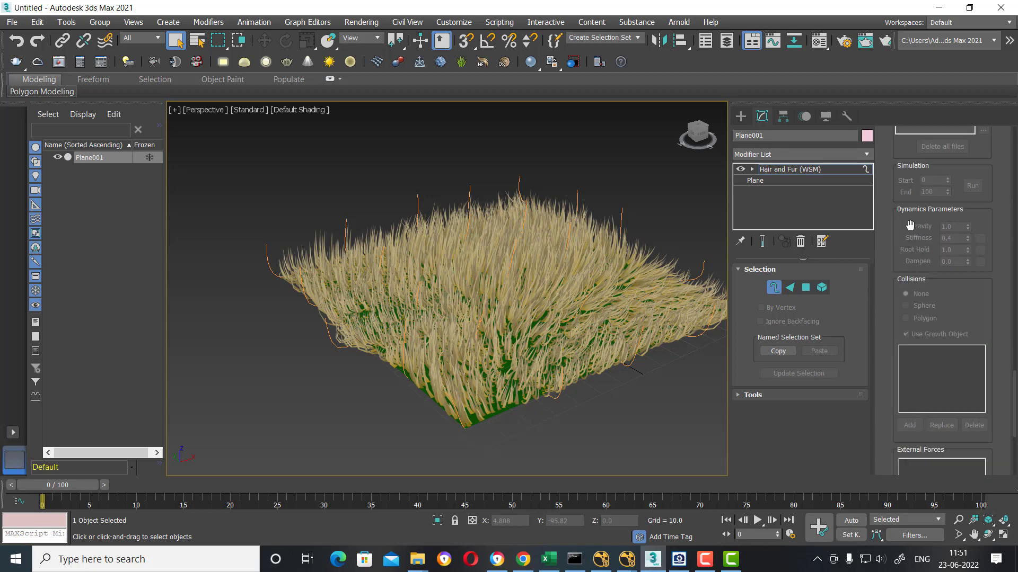
{"action": "scroll", "coordinate": [899, 283], "scroll_direction": "up", "scroll_amount": 1}
{"action": "scroll", "coordinate": [899, 283], "scroll_direction": "up", "scroll_amount": 3}
Step: Select the Hair and Fur (WSM) modifier and scroll its panel back to the top
{"action": "left_click", "coordinate": [802, 169]}
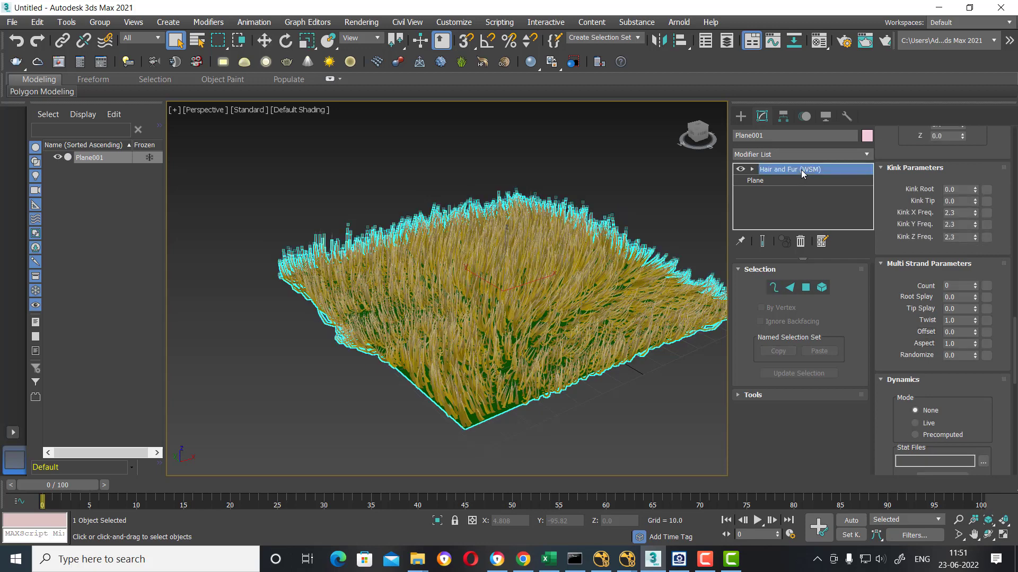
{"action": "scroll", "coordinate": [910, 389], "scroll_direction": "up", "scroll_amount": 2}
{"action": "scroll", "coordinate": [910, 388], "scroll_direction": "up", "scroll_amount": 2}
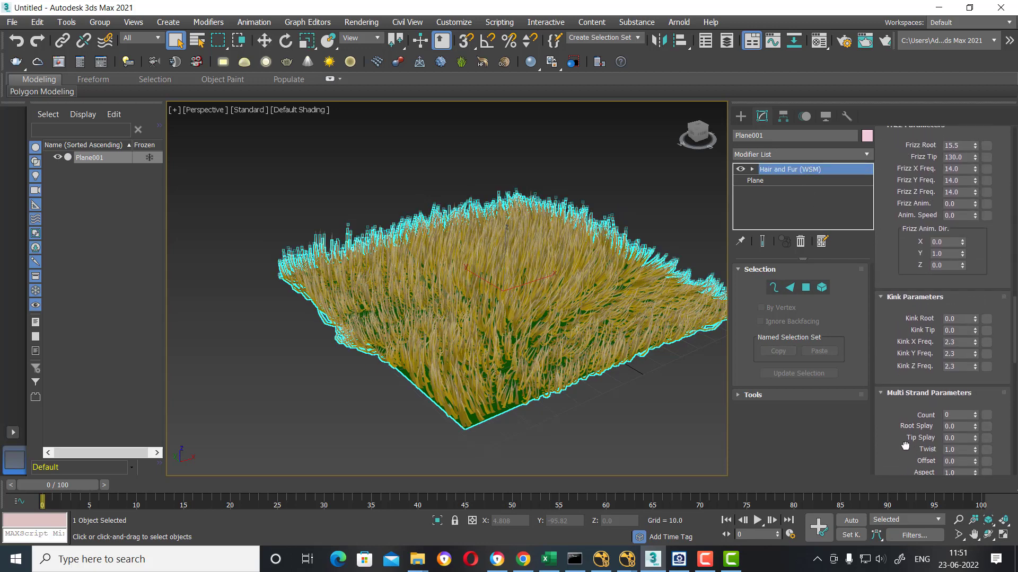
{"action": "scroll", "coordinate": [902, 366], "scroll_direction": "up", "scroll_amount": 3}
{"action": "scroll", "coordinate": [898, 349], "scroll_direction": "up", "scroll_amount": 2}
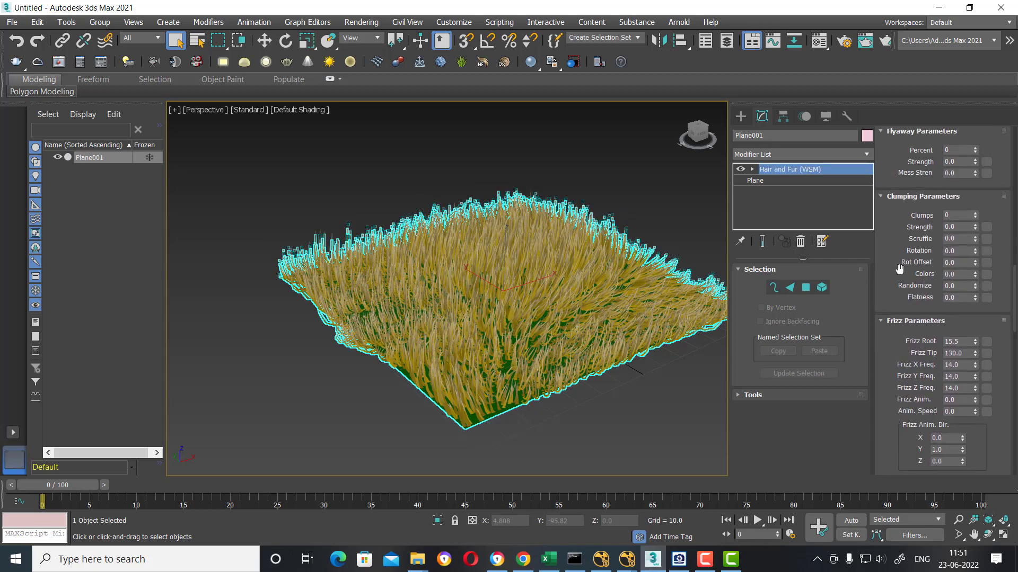
{"action": "scroll", "coordinate": [899, 276], "scroll_direction": "up", "scroll_amount": 5}
{"action": "scroll", "coordinate": [904, 255], "scroll_direction": "up", "scroll_amount": 1}
{"action": "scroll", "coordinate": [897, 213], "scroll_direction": "up", "scroll_amount": 5}
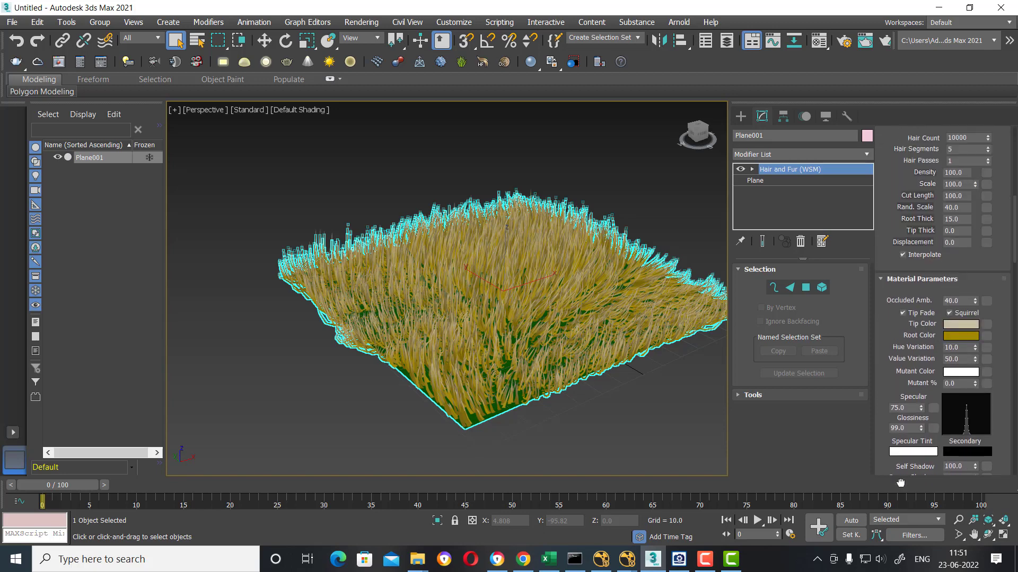
{"action": "left_click_drag", "start_coordinate": [900, 197], "coordinate": [894, 486]}
{"action": "scroll", "coordinate": [894, 486], "scroll_direction": "up", "scroll_amount": 2}
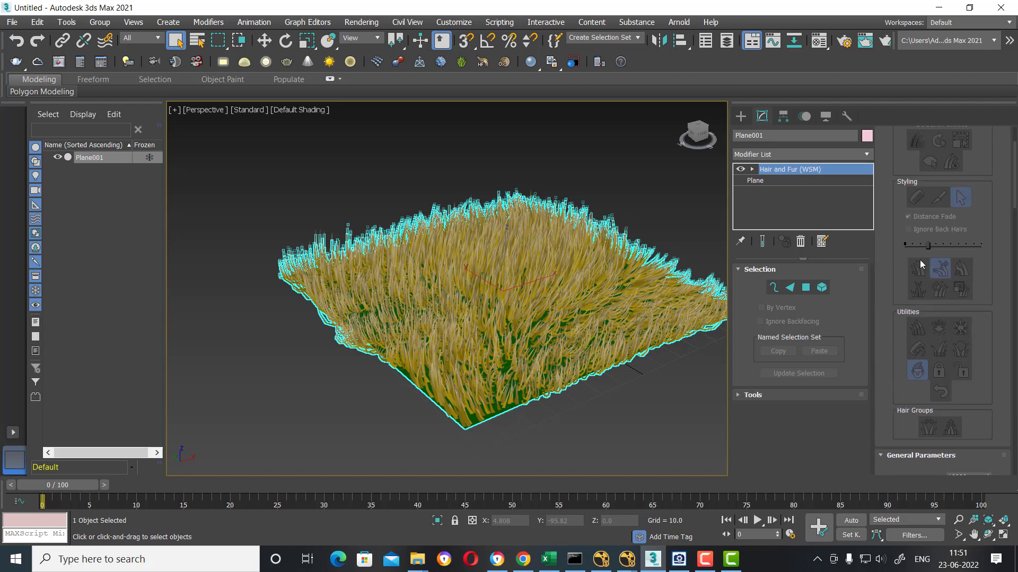
{"action": "scroll", "coordinate": [896, 215], "scroll_direction": "up", "scroll_amount": 3}
Step: Toggle Style Hair, leaving styling mode on, and expand the Tools rollout
{"action": "left_click", "coordinate": [958, 154]}
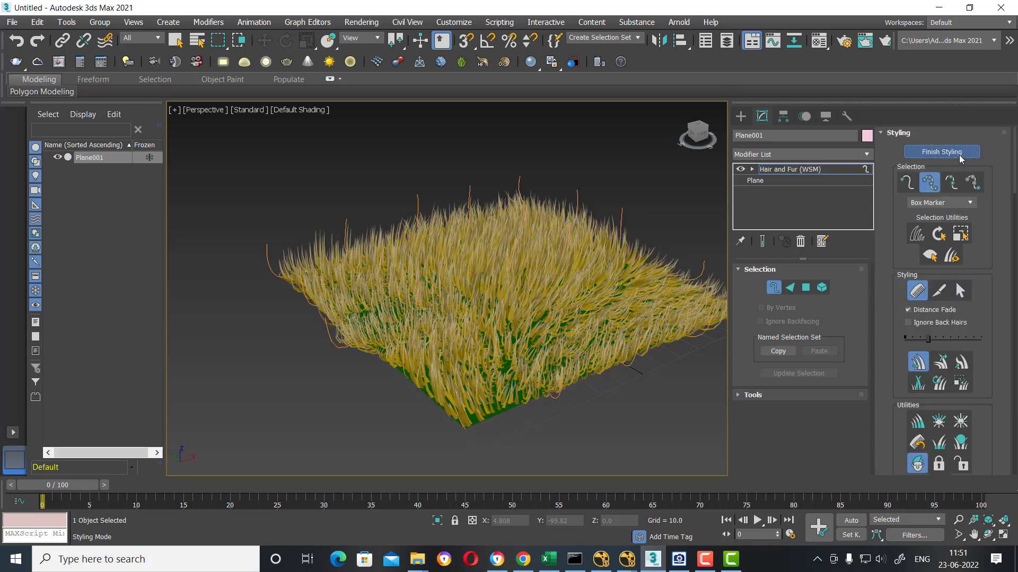
{"action": "left_click", "coordinate": [952, 152]}
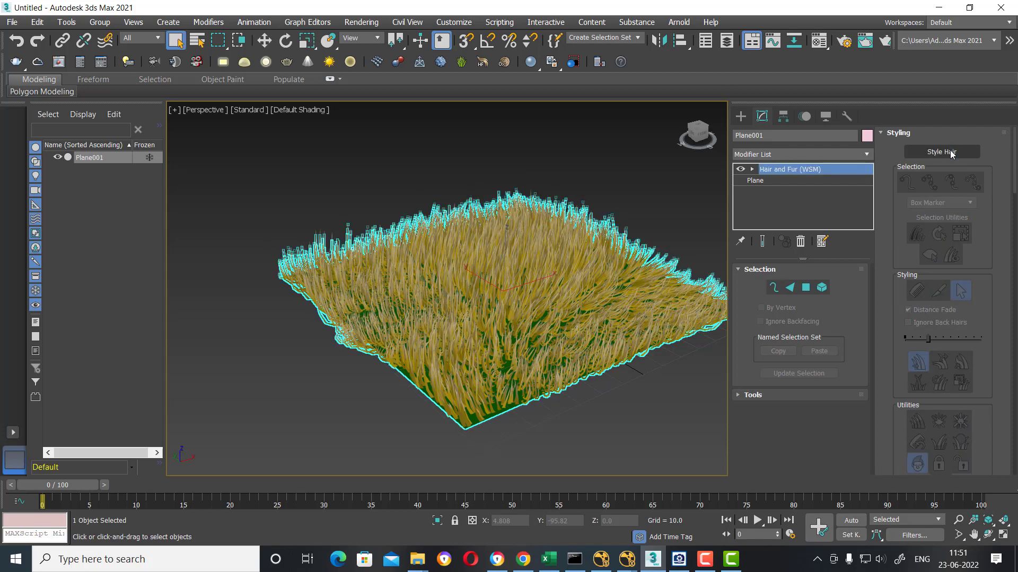
{"action": "left_click", "coordinate": [952, 153]}
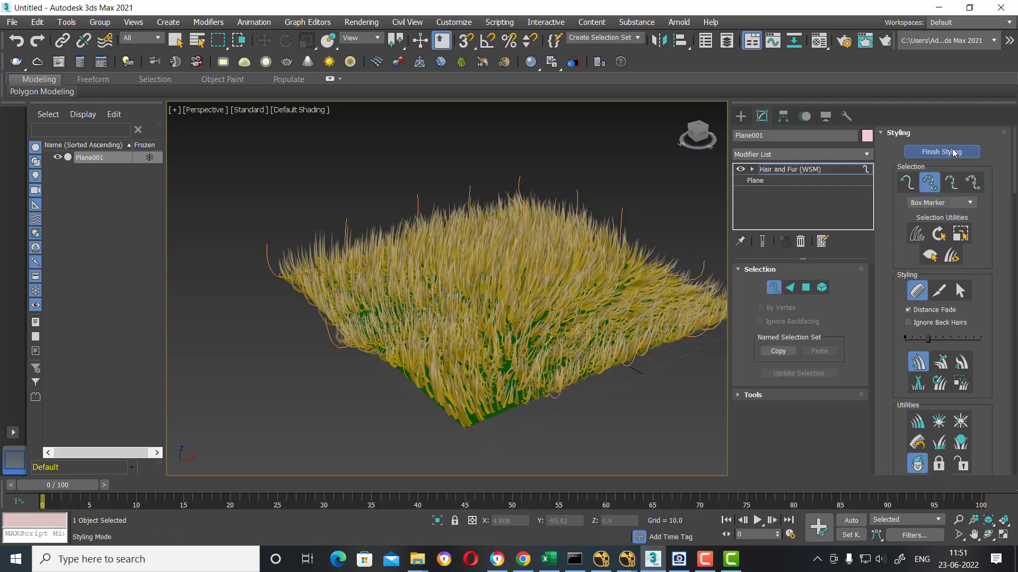
{"action": "left_click", "coordinate": [954, 153]}
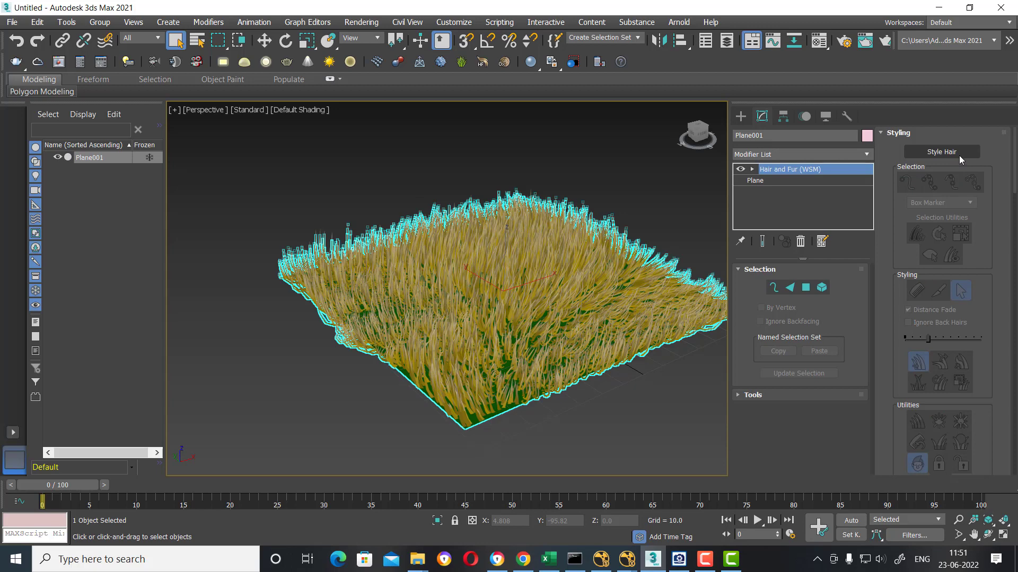
{"action": "left_click", "coordinate": [959, 155]}
{"action": "left_click", "coordinate": [752, 396]}
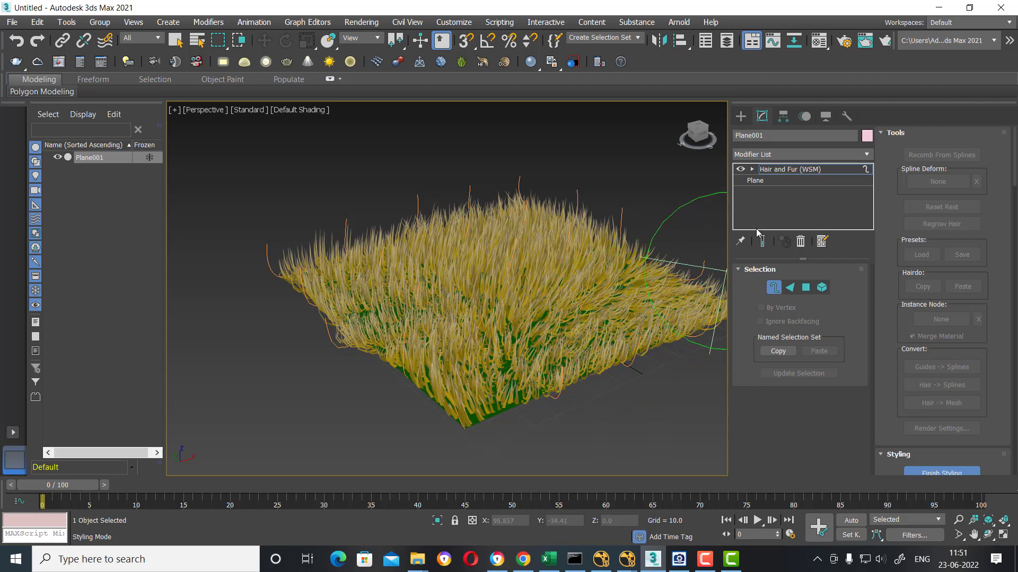
Step: End styling mode and load the Tall Grass (breeze) hair preset
{"action": "left_click", "coordinate": [791, 169]}
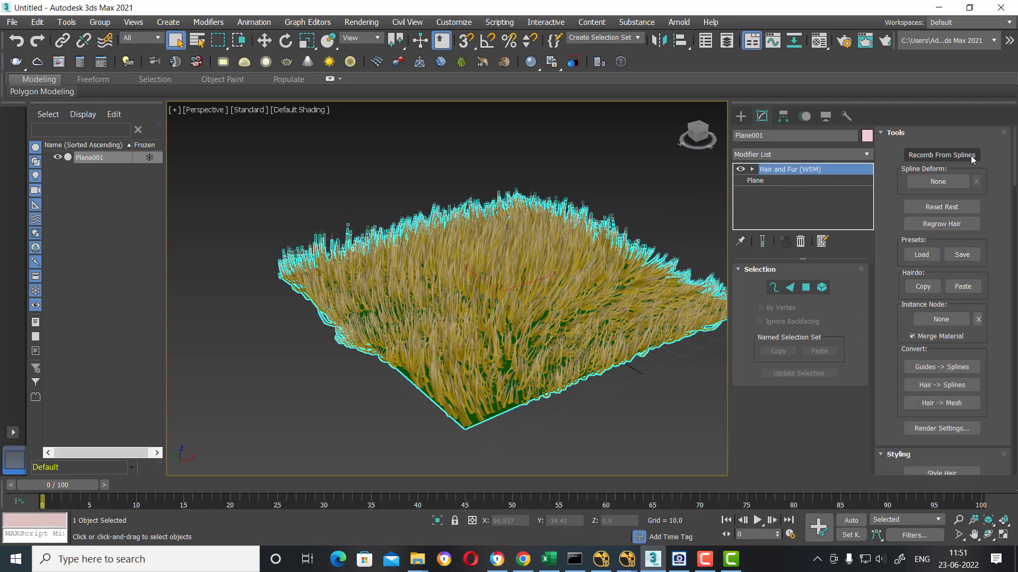
{"action": "left_click", "coordinate": [927, 257]}
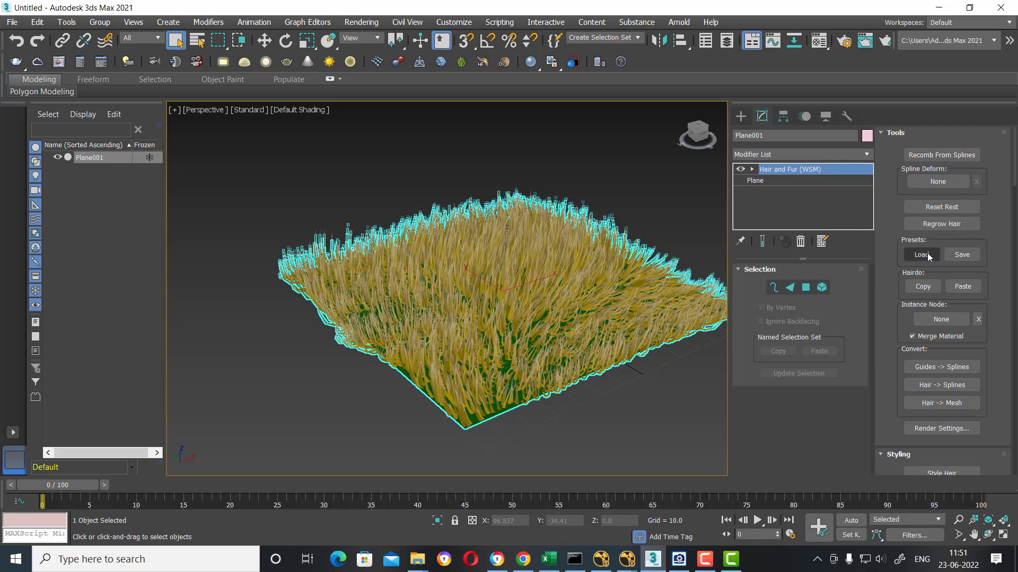
{"action": "double_click", "coordinate": [106, 89]}
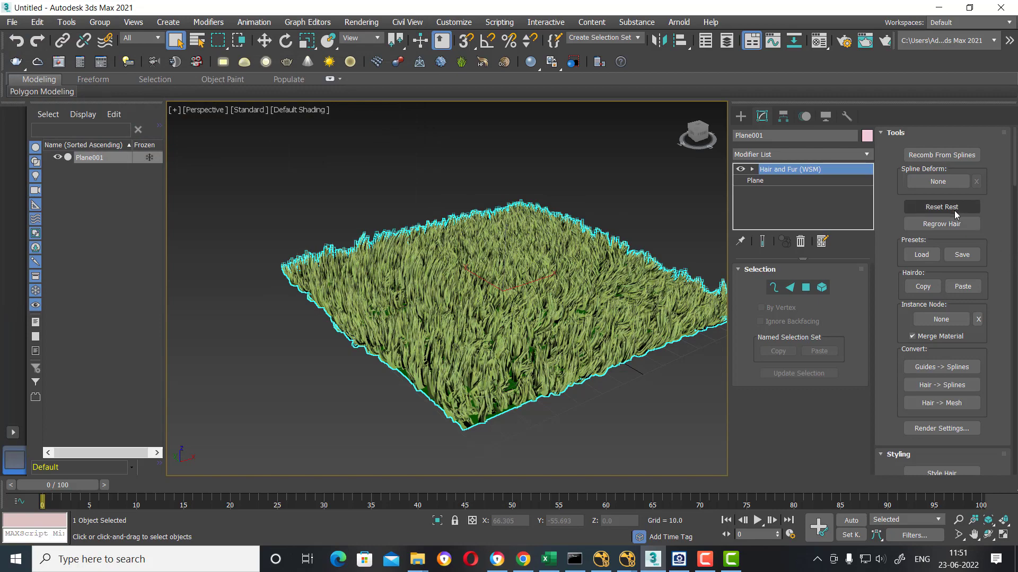
Step: Load a red hair preset instead and render the perspective view
{"action": "left_click", "coordinate": [923, 256]}
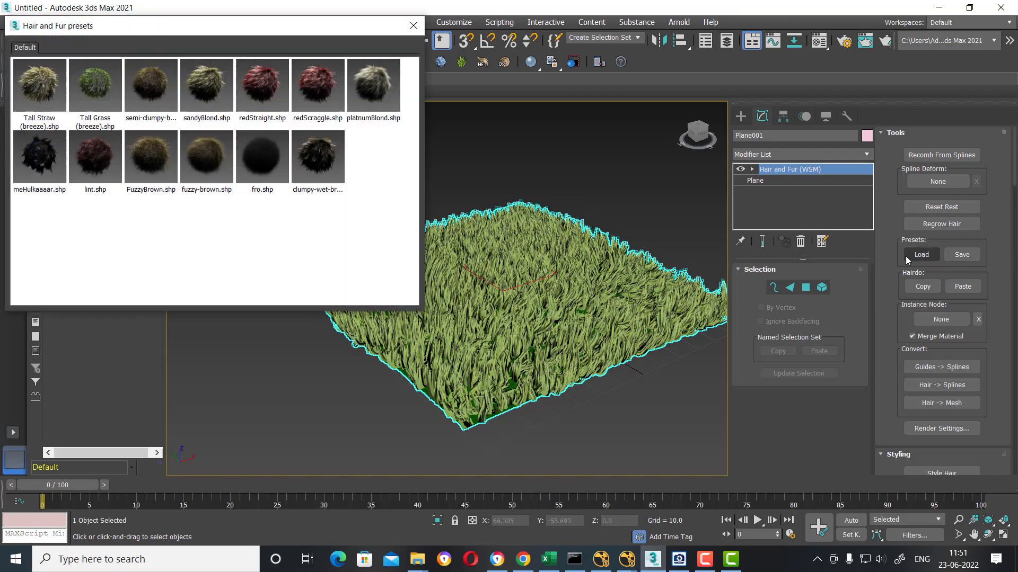
{"action": "double_click", "coordinate": [318, 82]}
{"action": "scroll", "coordinate": [477, 311], "scroll_direction": "up", "scroll_amount": 2}
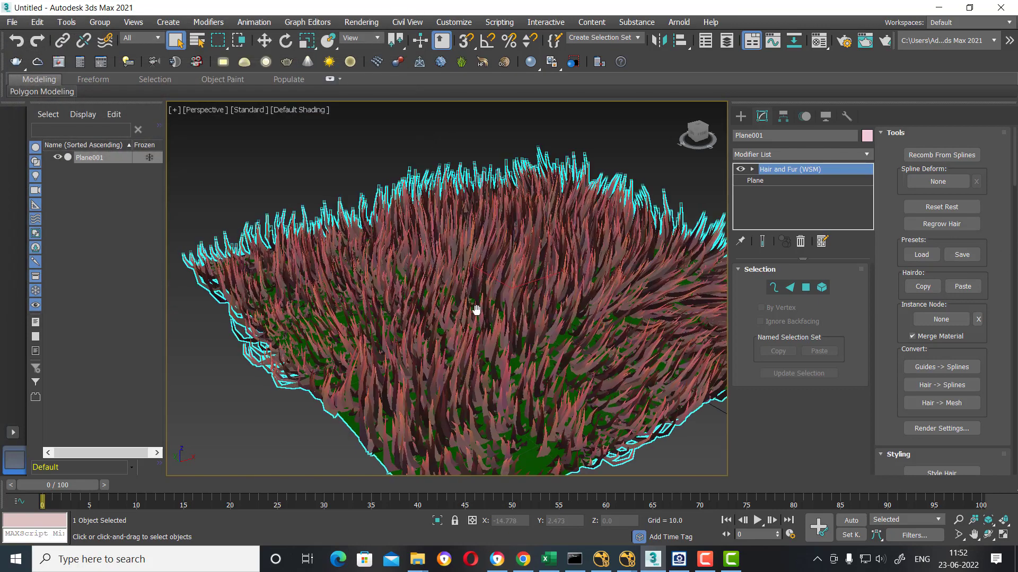
{"action": "scroll", "coordinate": [441, 302], "scroll_direction": "up", "scroll_amount": 2}
{"action": "scroll", "coordinate": [441, 302], "scroll_direction": "up", "scroll_amount": 2}
{"action": "key", "text": "shift+q"}
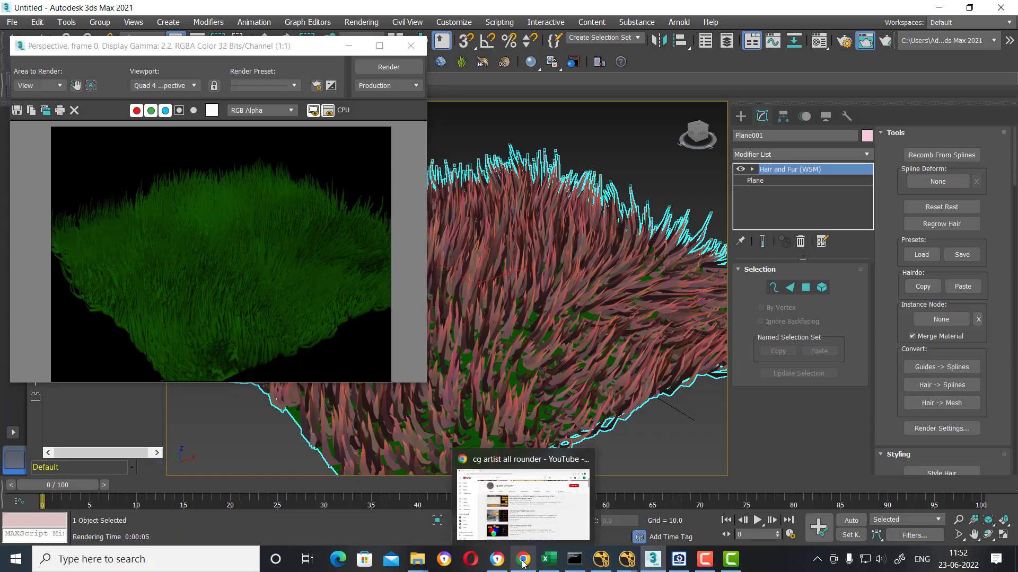
Step: Search the YouTube channel for '3ds max hair' and scroll through the results
{"action": "left_click", "coordinate": [545, 524]}
{"action": "left_click_drag", "start_coordinate": [827, 171], "coordinate": [715, 172]}
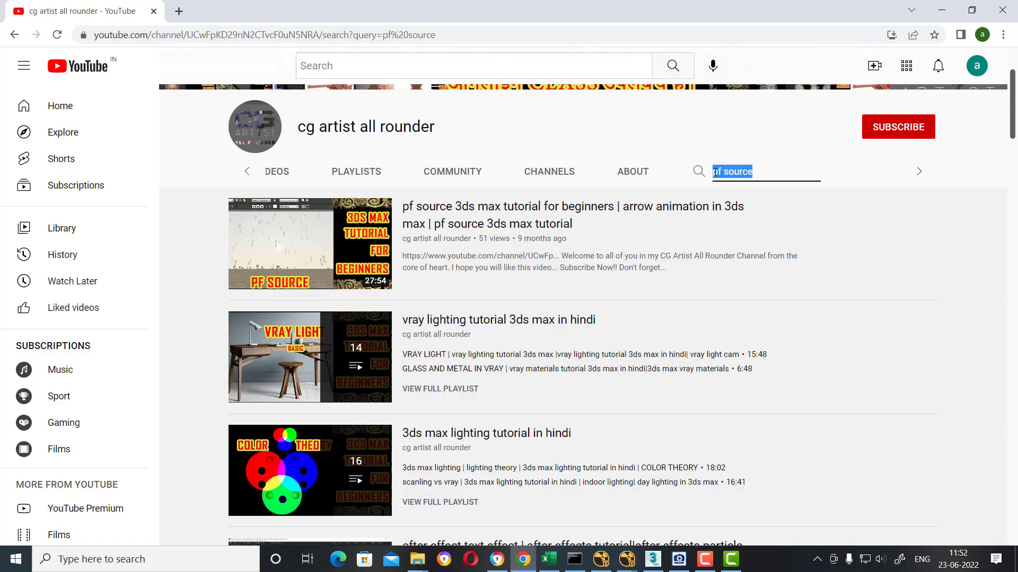
{"action": "key", "text": "BackSpace"}
{"action": "type", "text": "3ds max hair"}
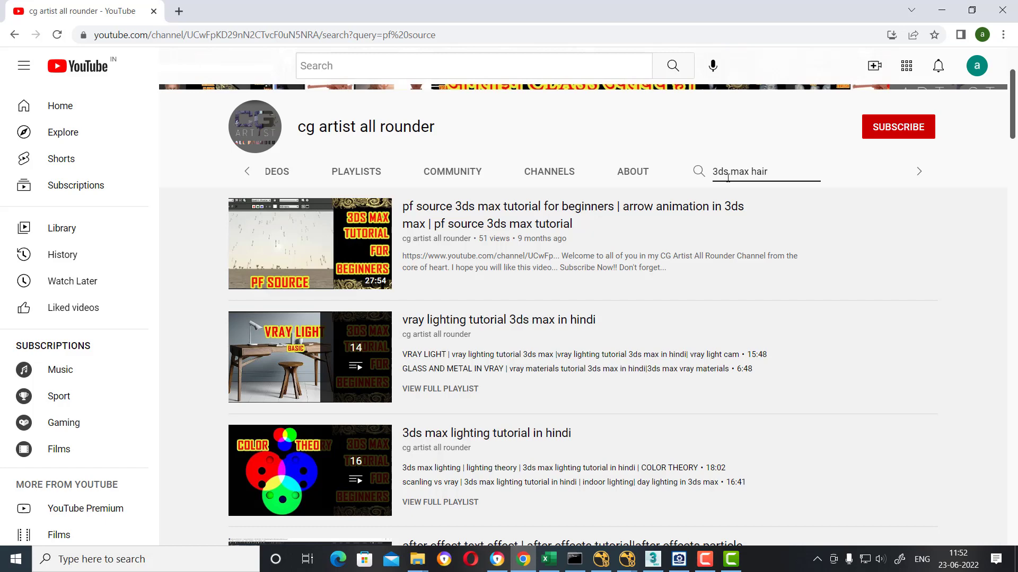
{"action": "key", "text": "Return"}
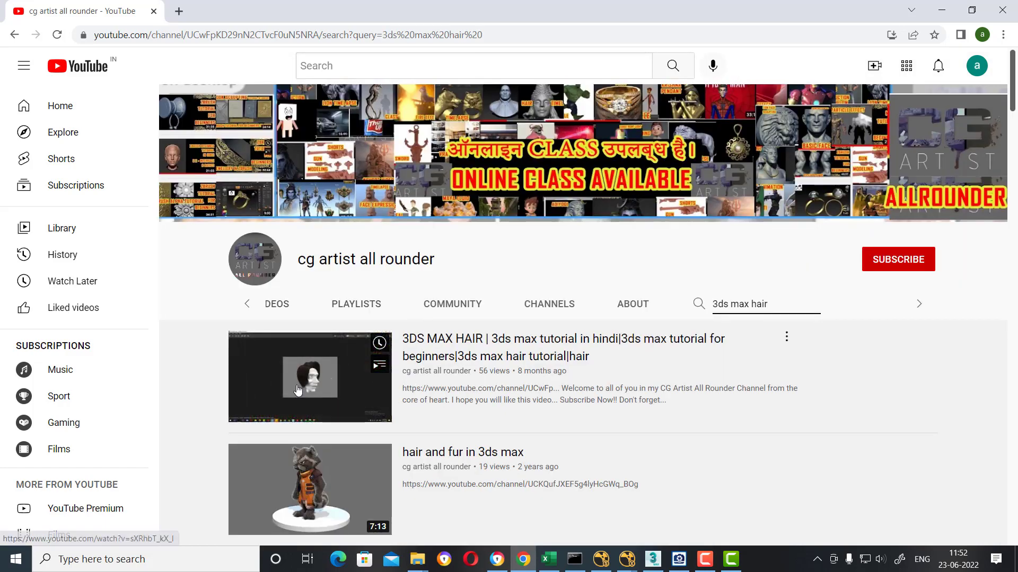
{"action": "scroll", "coordinate": [314, 371], "scroll_direction": "down", "scroll_amount": 2}
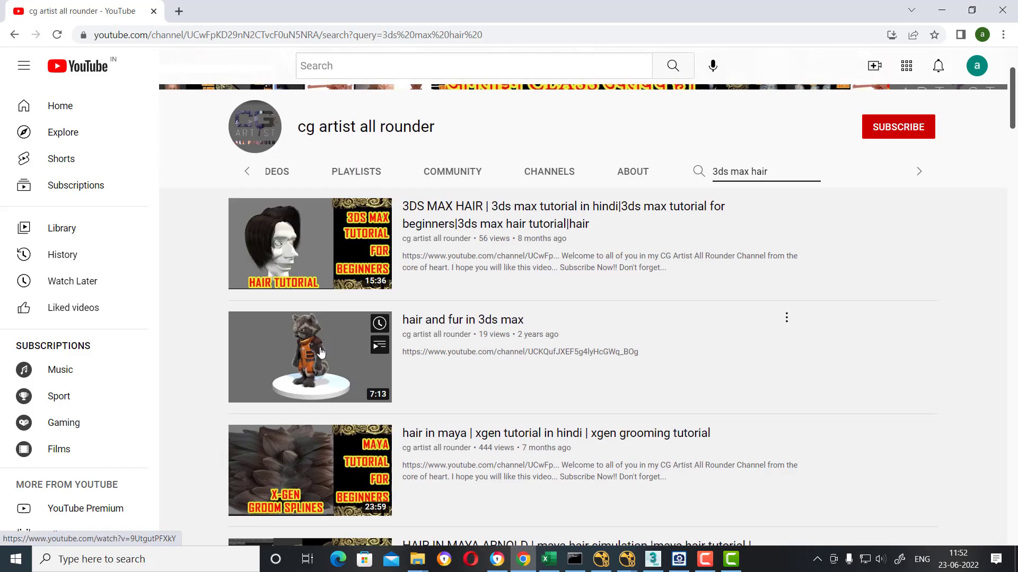
{"action": "scroll", "coordinate": [374, 364], "scroll_direction": "down", "scroll_amount": 1}
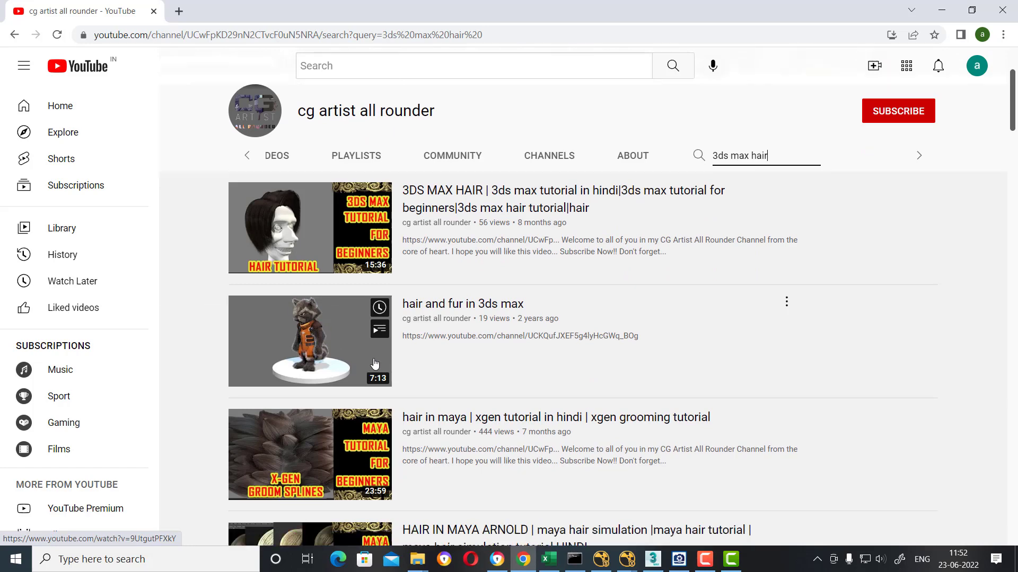
{"action": "scroll", "coordinate": [374, 364], "scroll_direction": "down", "scroll_amount": 2}
{"action": "scroll", "coordinate": [392, 339], "scroll_direction": "down", "scroll_amount": 1}
{"action": "scroll", "coordinate": [424, 308], "scroll_direction": "down", "scroll_amount": 2}
{"action": "scroll", "coordinate": [451, 277], "scroll_direction": "down", "scroll_amount": 1}
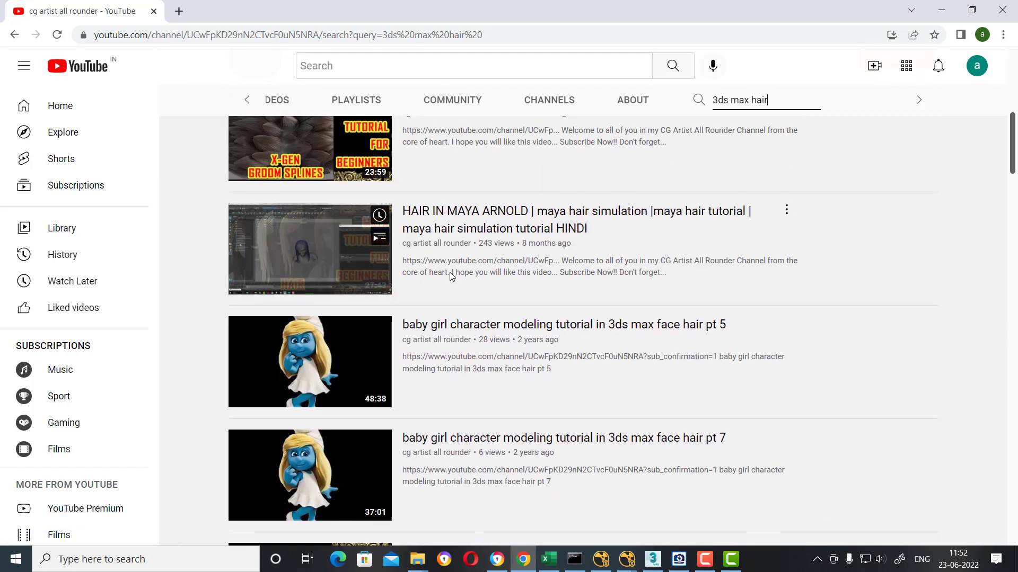
{"action": "scroll", "coordinate": [451, 276], "scroll_direction": "down", "scroll_amount": 5}
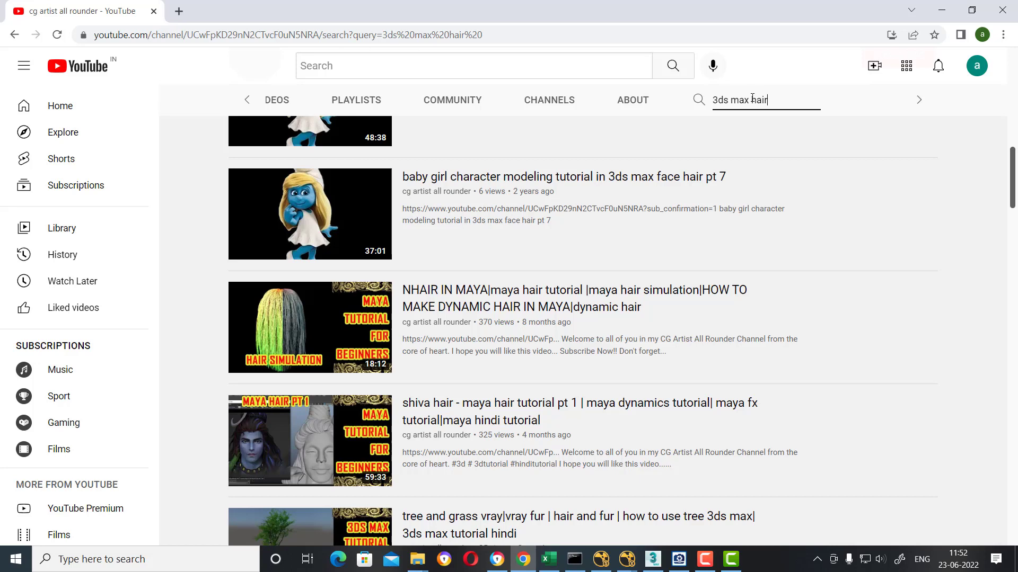
Step: Change the channel search to '3ds max grass' and view its results
{"action": "left_click_drag", "start_coordinate": [752, 99], "coordinate": [815, 95]}
{"action": "left_click", "coordinate": [834, 101]}
{"action": "type", "text": "grass"}
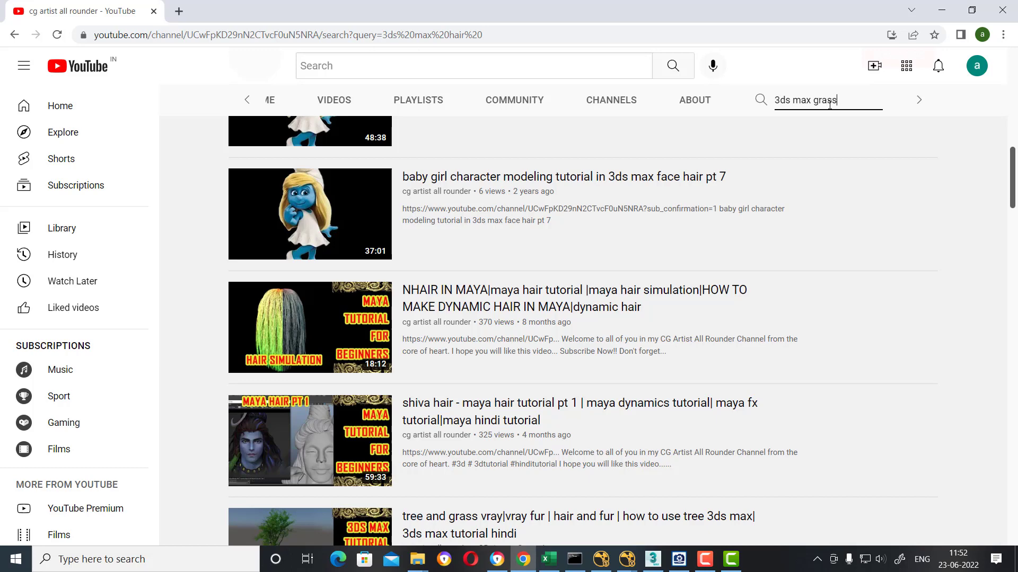
{"action": "key", "text": "Return"}
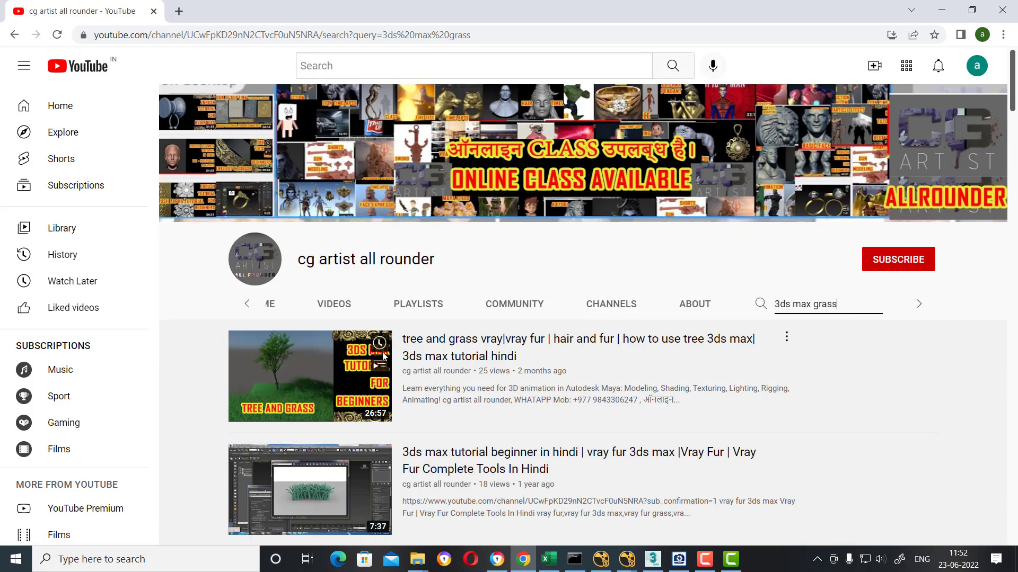
{"action": "scroll", "coordinate": [553, 411], "scroll_direction": "down", "scroll_amount": 2}
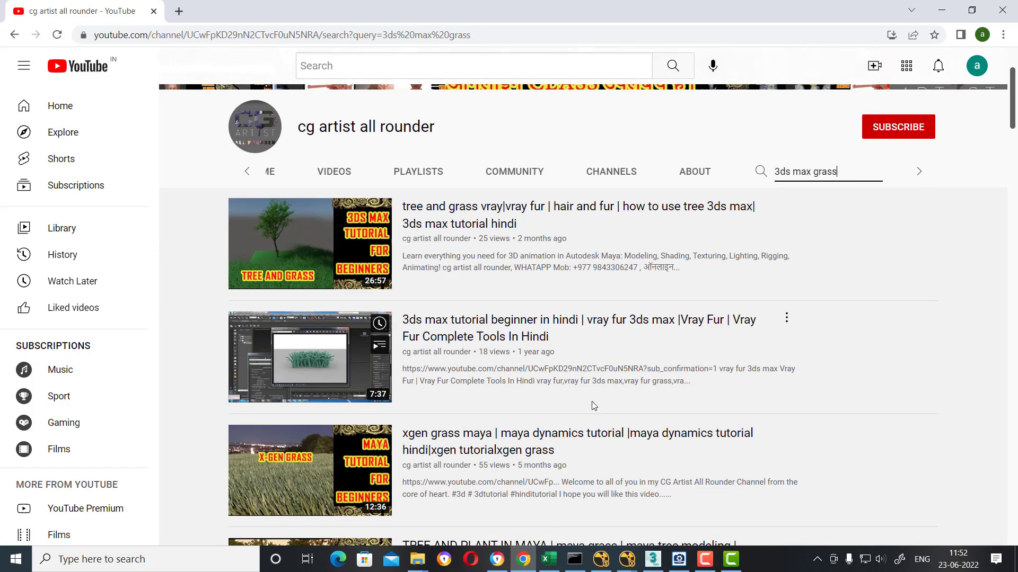
Step: Minimize Chrome, close the Rendered Frame Window, and orbit to a low side view of the grass
{"action": "left_click", "coordinate": [941, 10]}
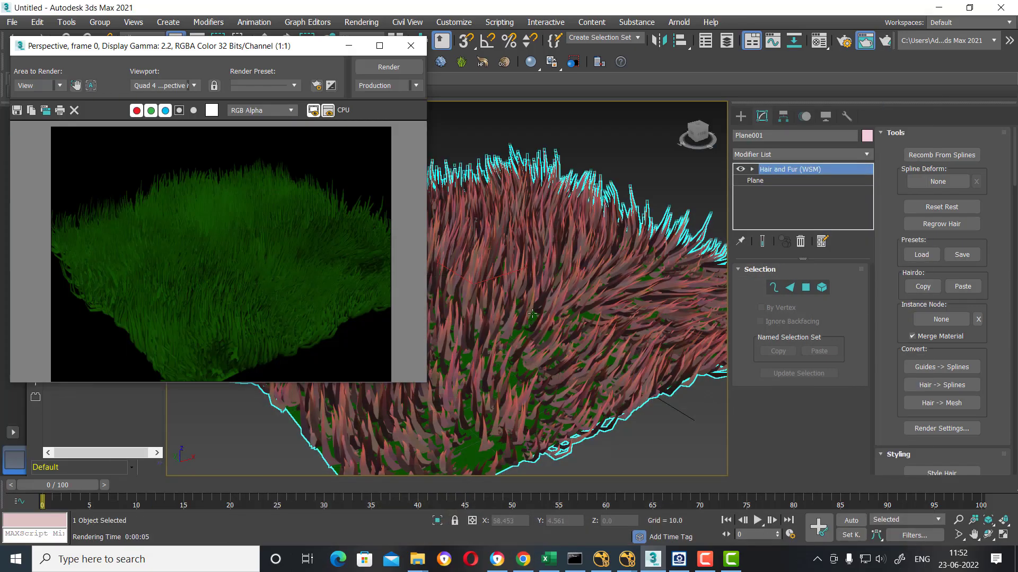
{"action": "left_click", "coordinate": [410, 46]}
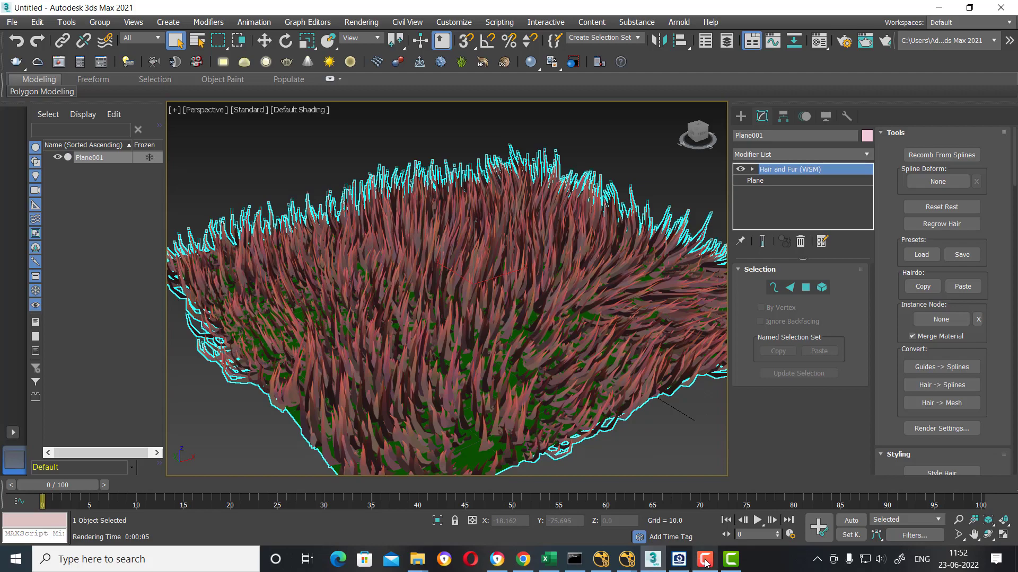
{"action": "left_click", "coordinate": [653, 559]}
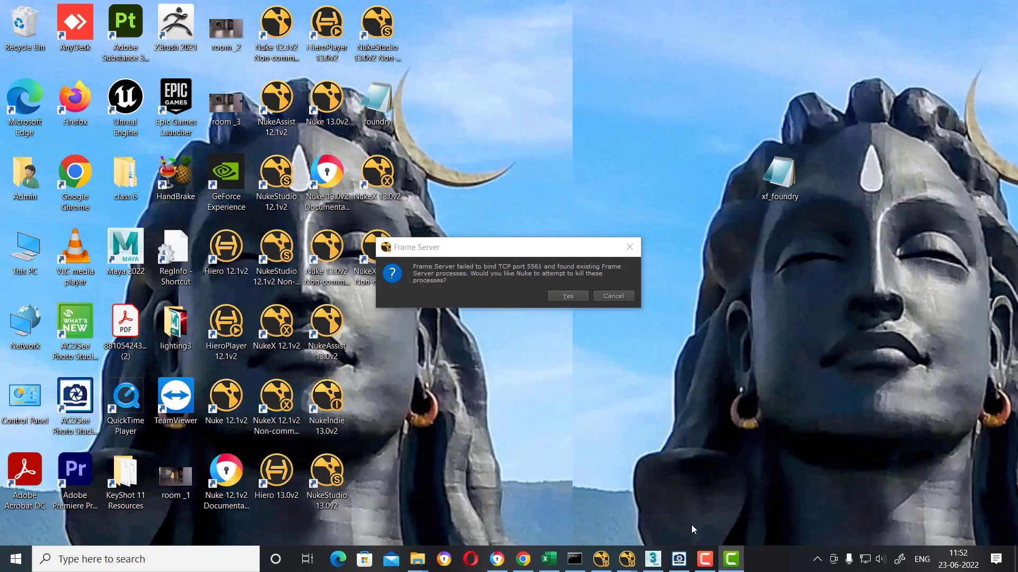
{"action": "left_click", "coordinate": [653, 559]}
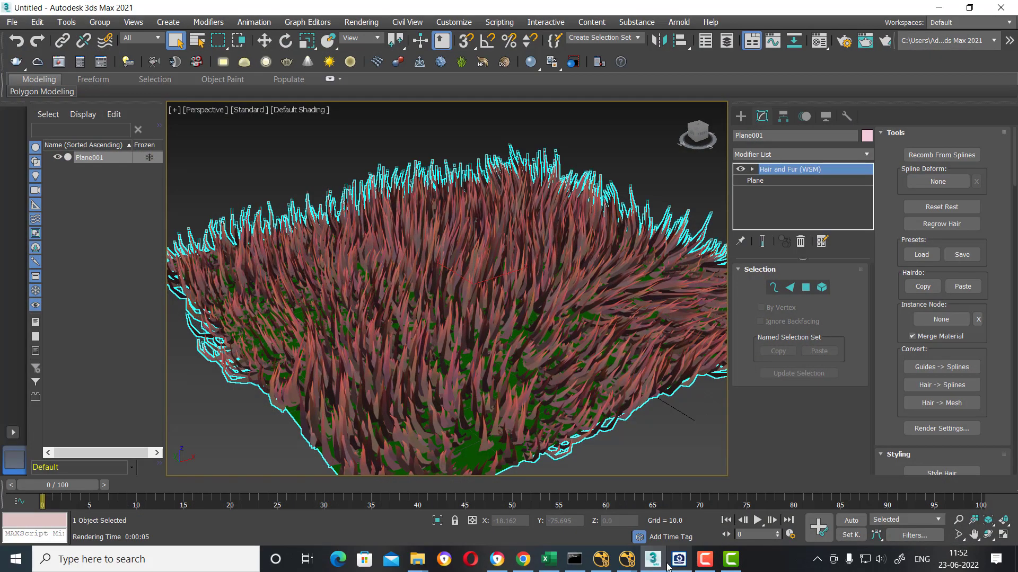
{"action": "middle_click_drag", "start_coordinate": [344, 263], "coordinate": [388, 263], "text": "alt"}
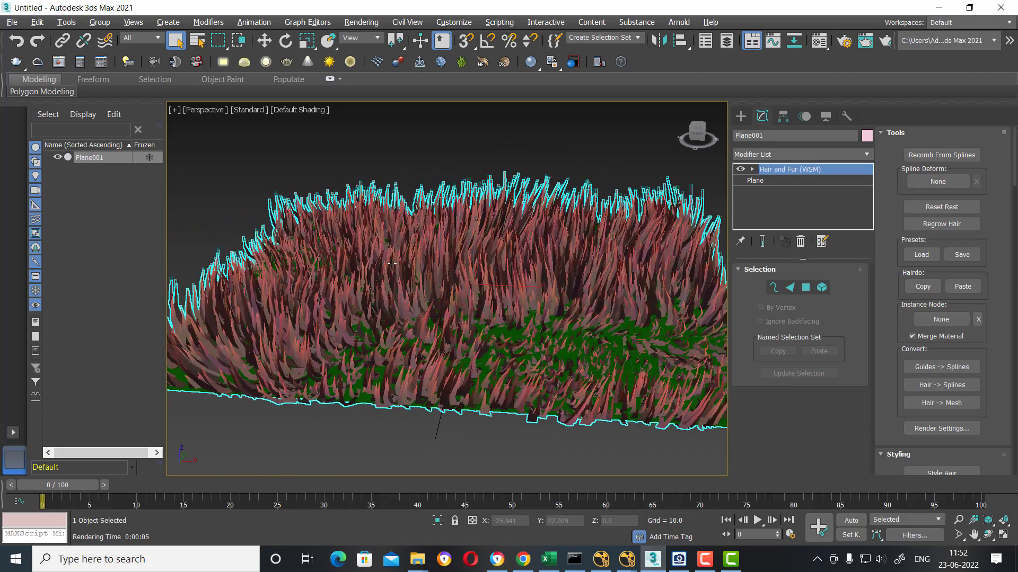